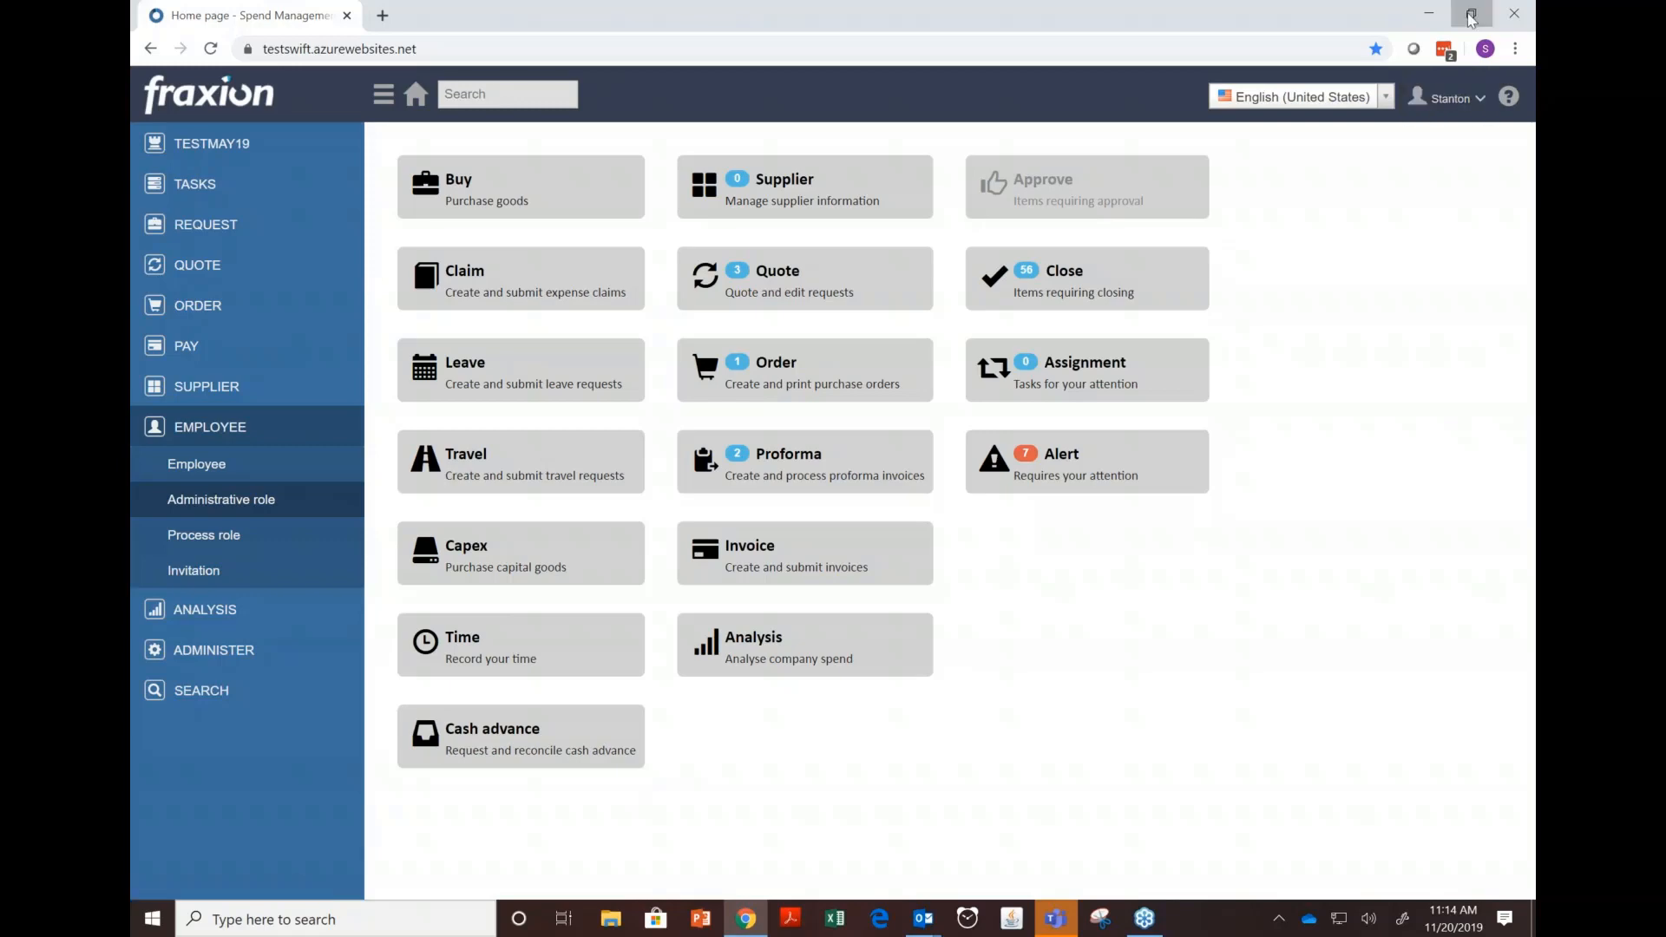
- Try the home page in a smaller window with the side navigation hidden, and restore both to full view
click(1471, 14)
drag(1203, 347, 1182, 373)
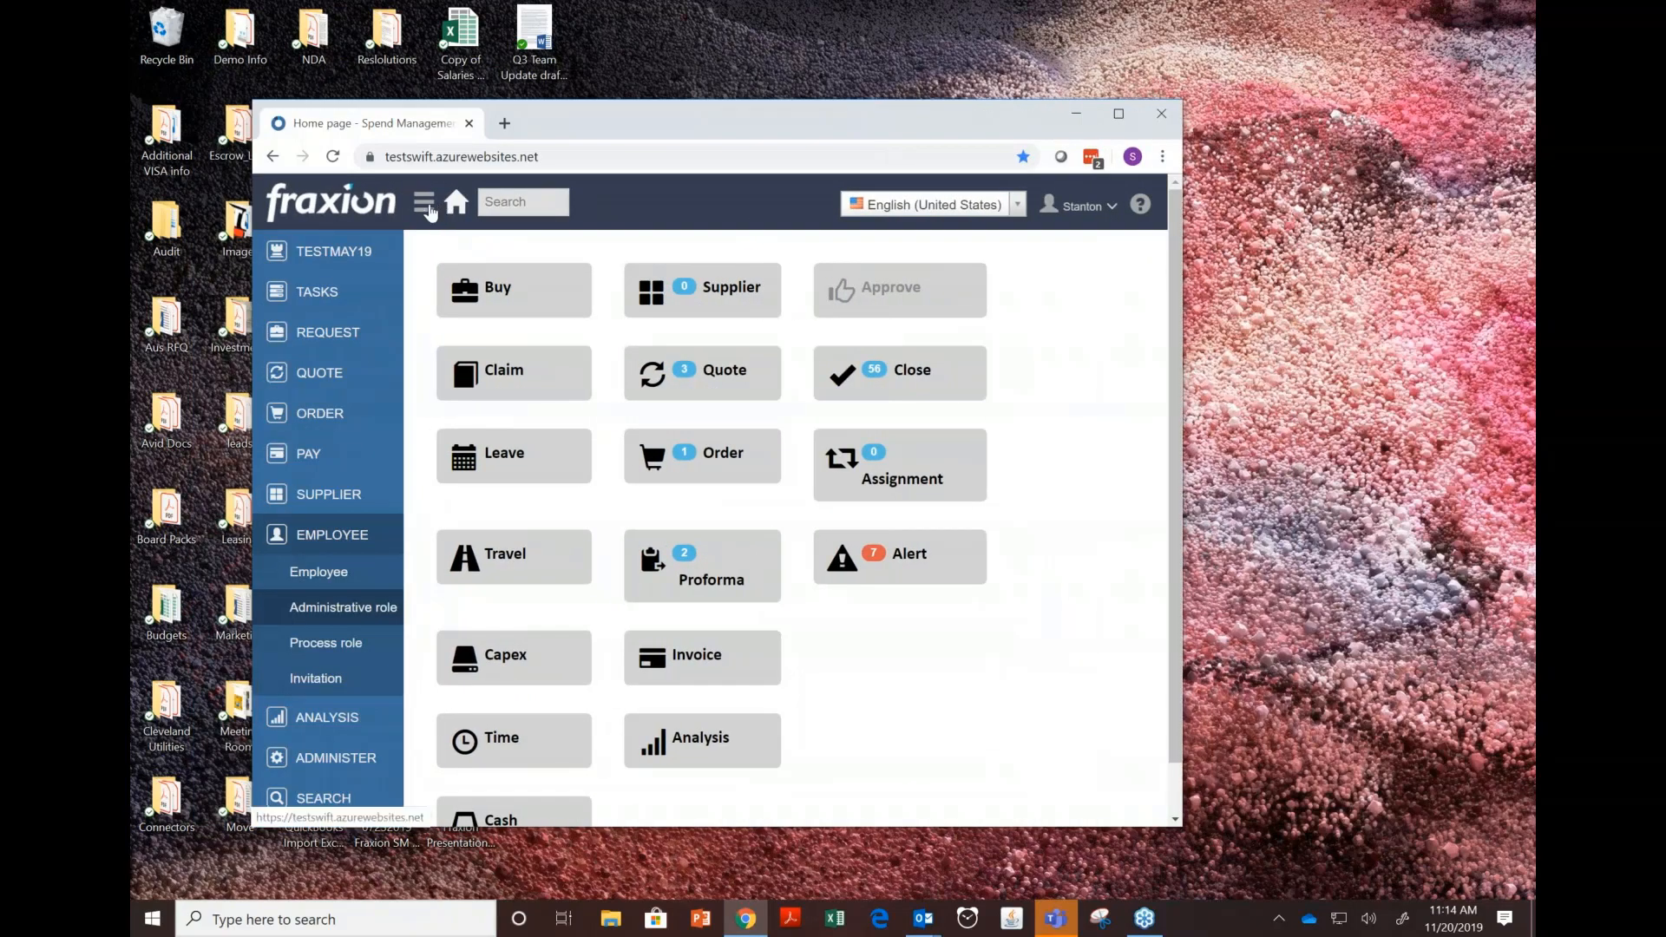
click(425, 205)
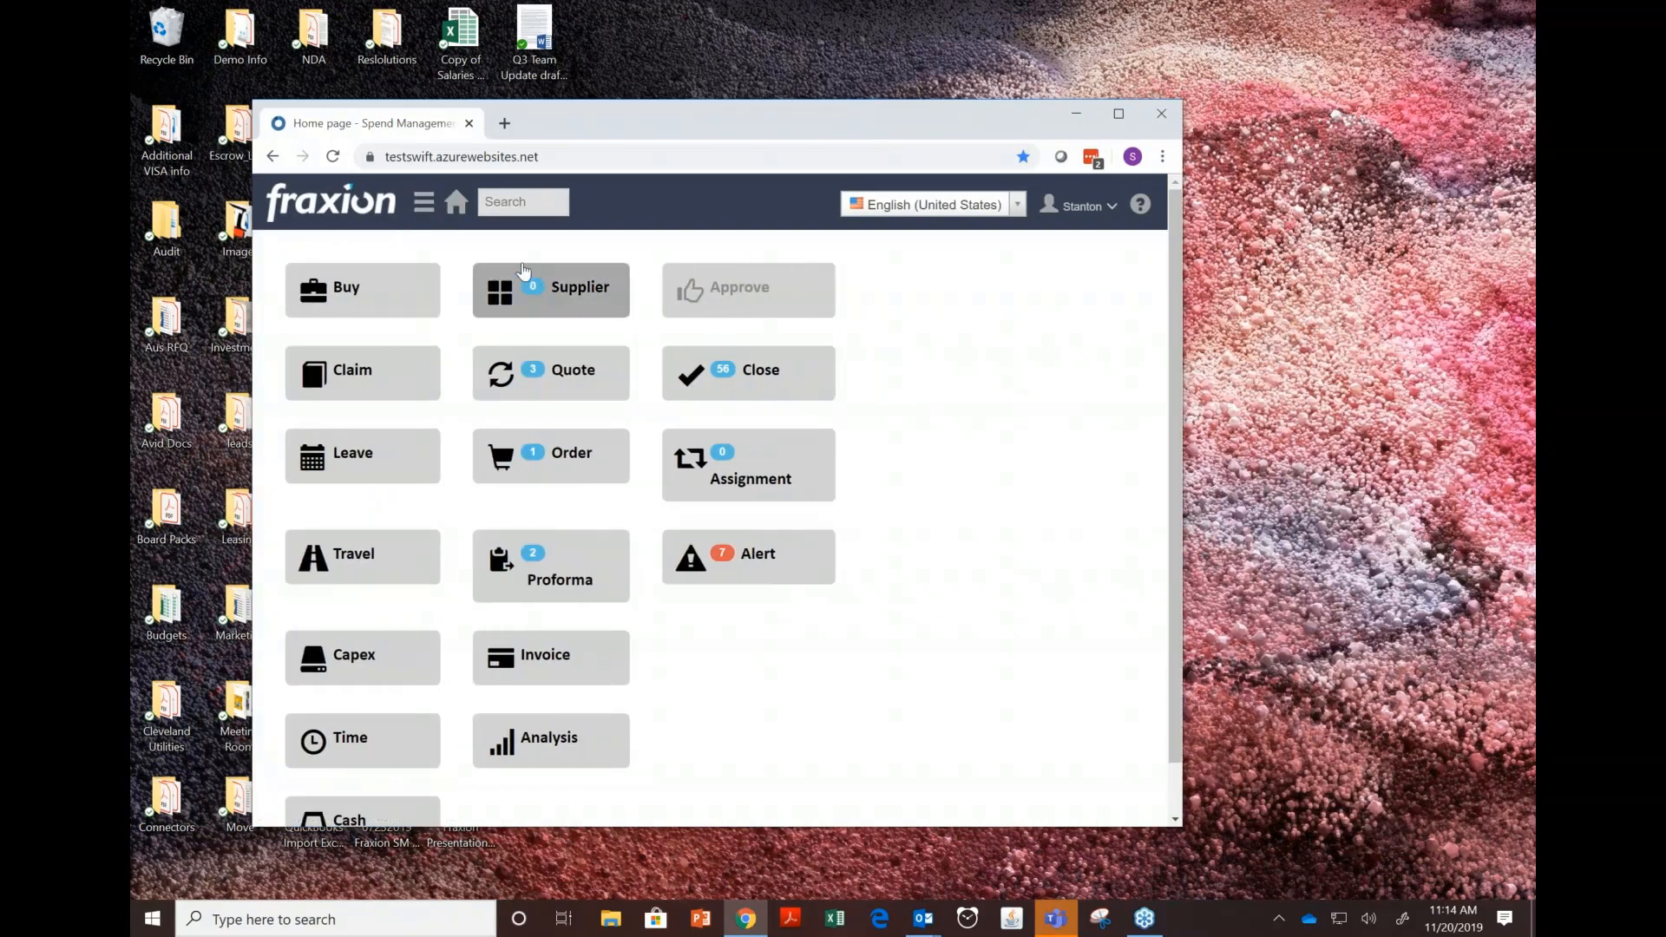
click(424, 202)
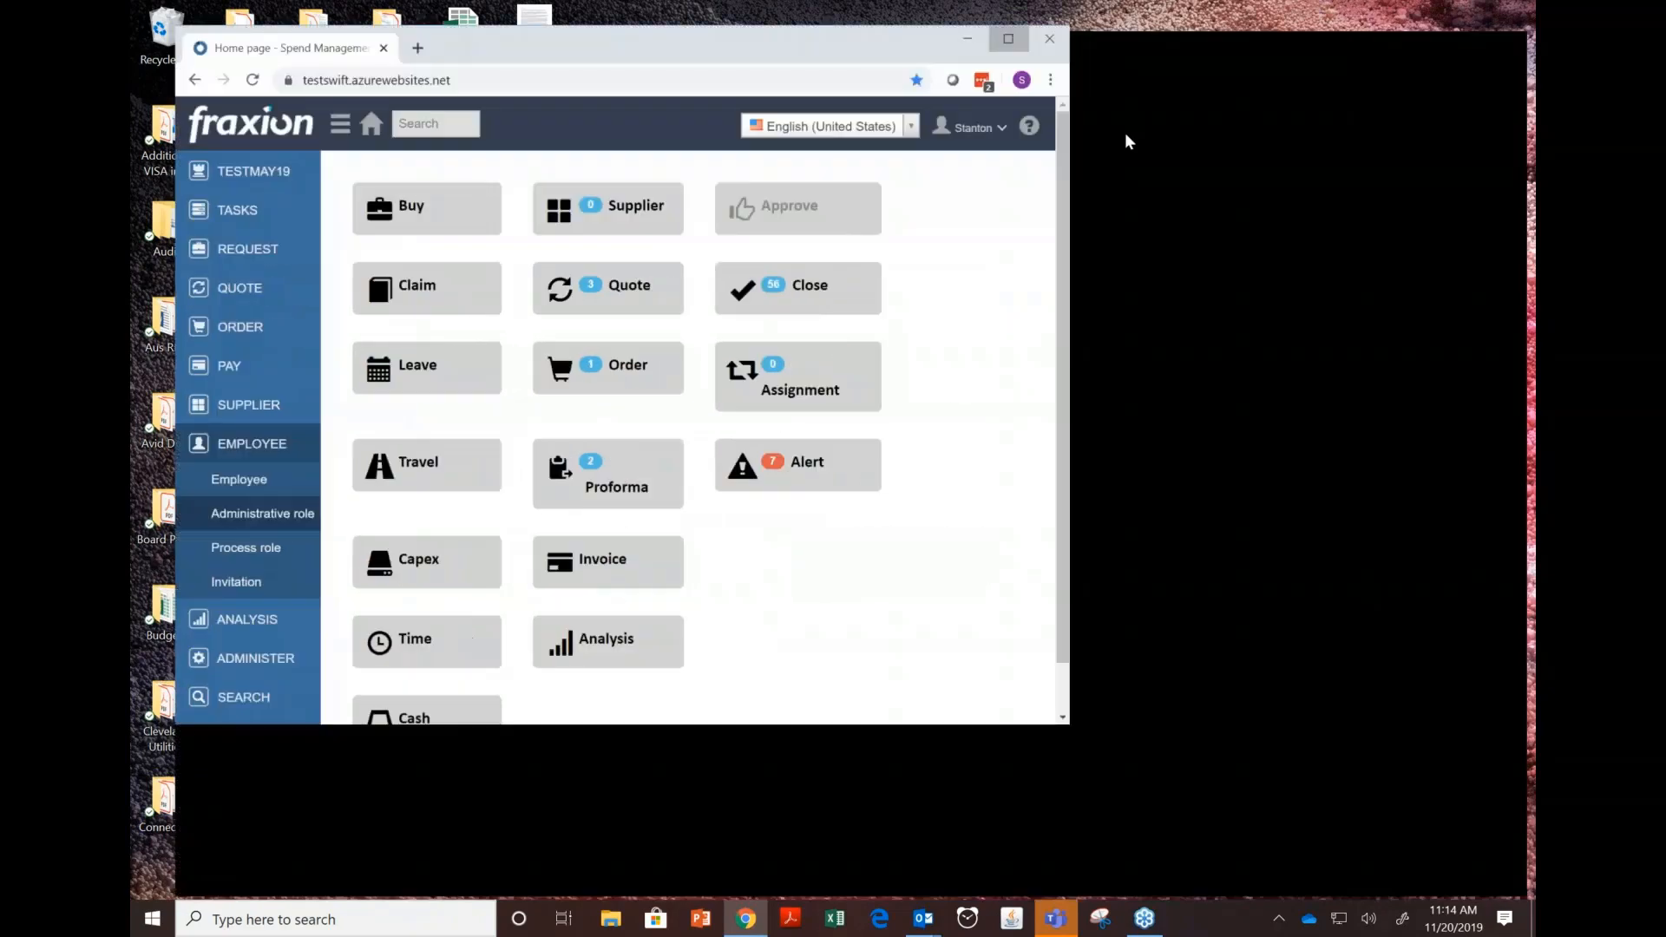
click(1119, 114)
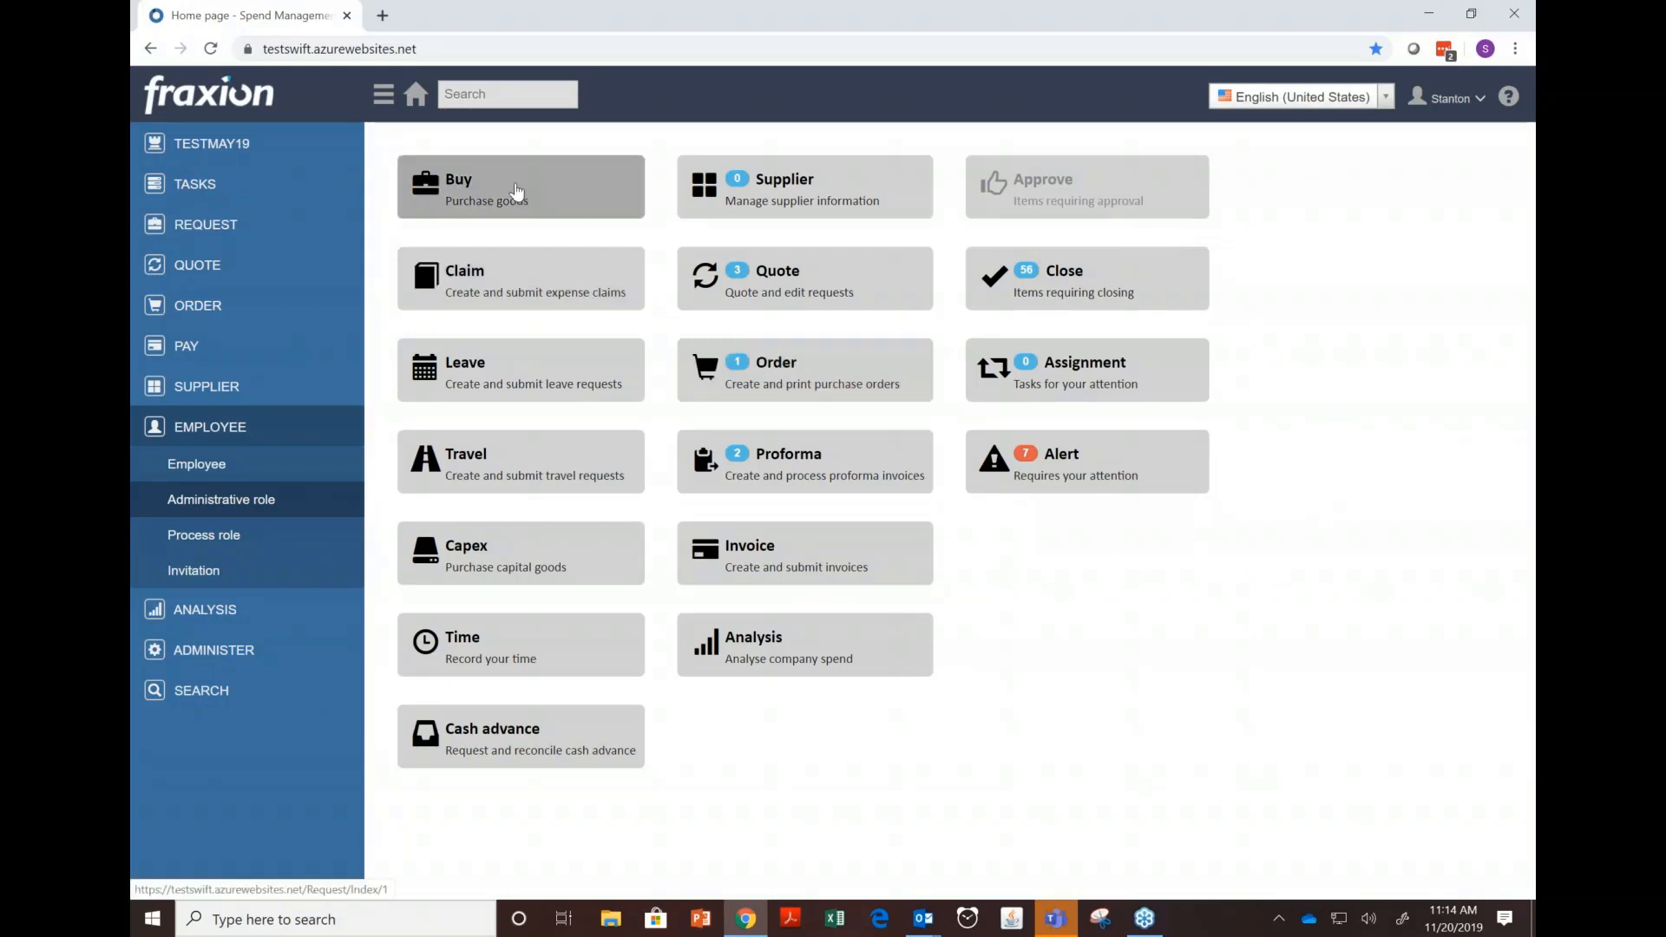
- Create a new purchase request titled "Acumatica Licences" and save it
click(517, 191)
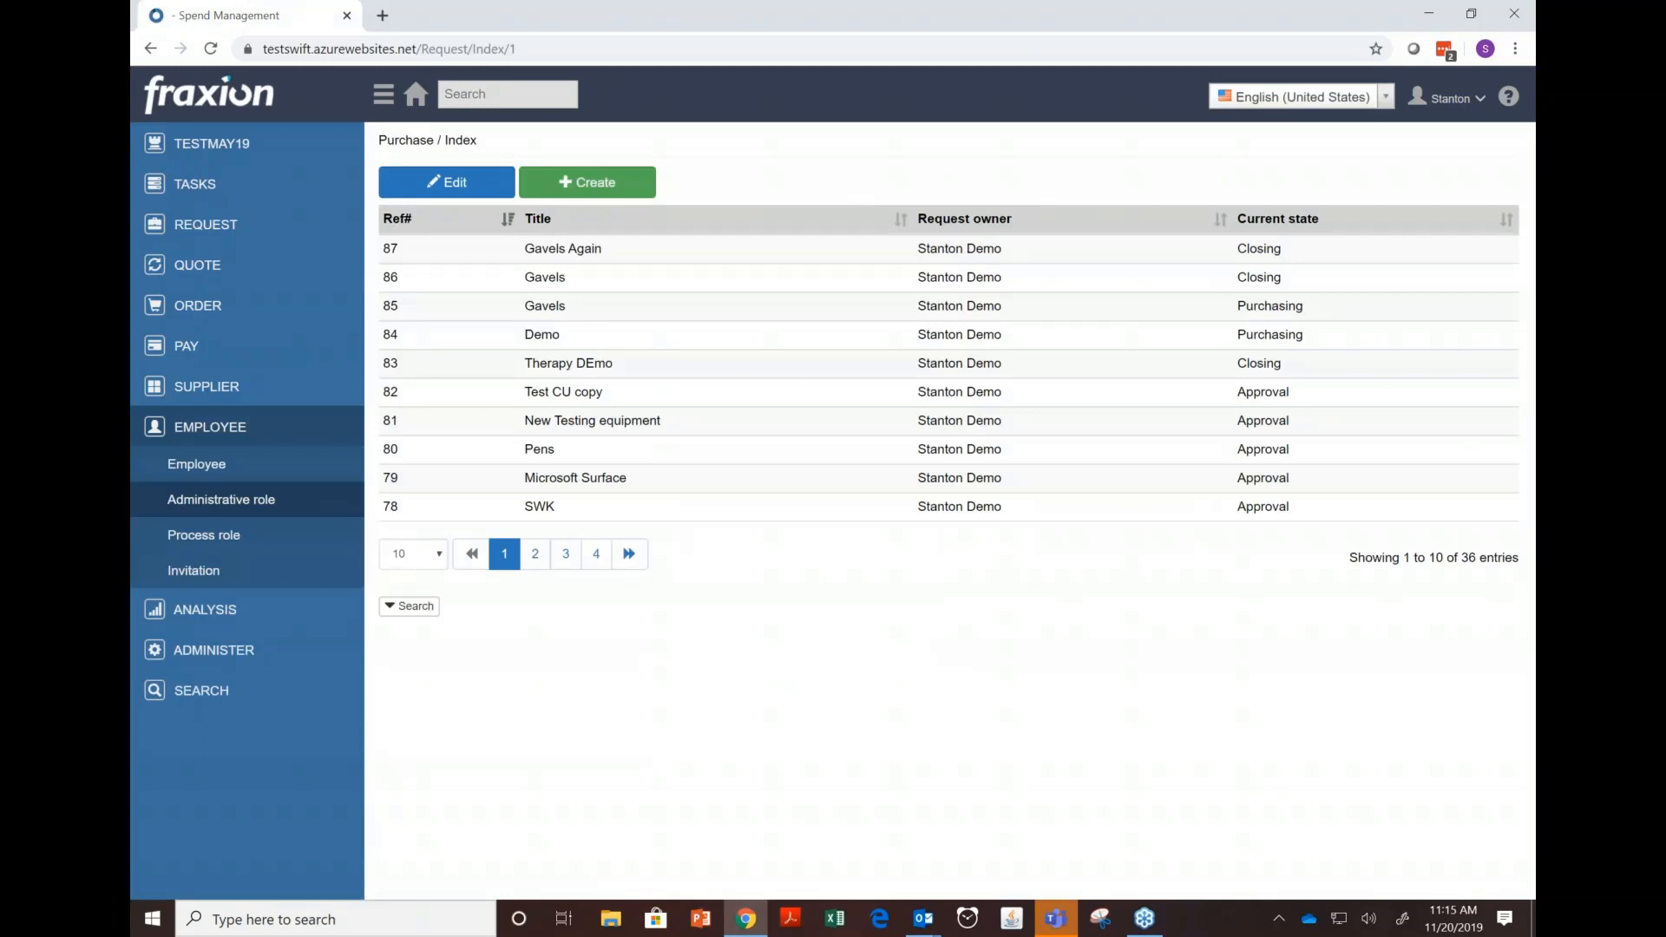
click(588, 188)
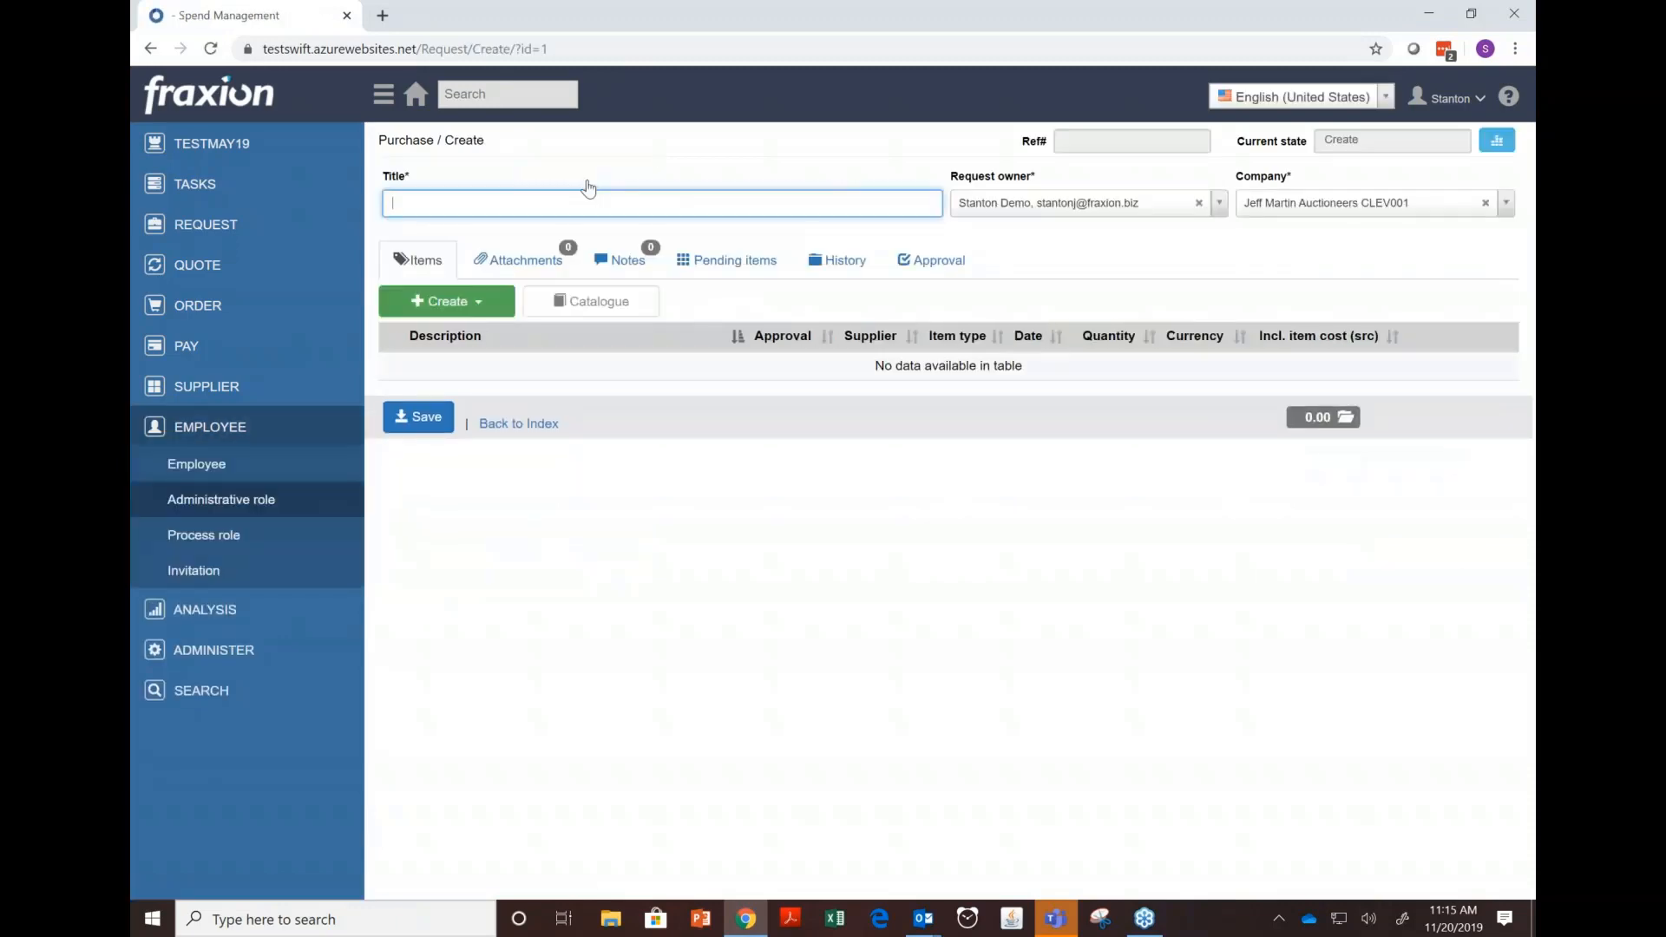
text(Acumat)
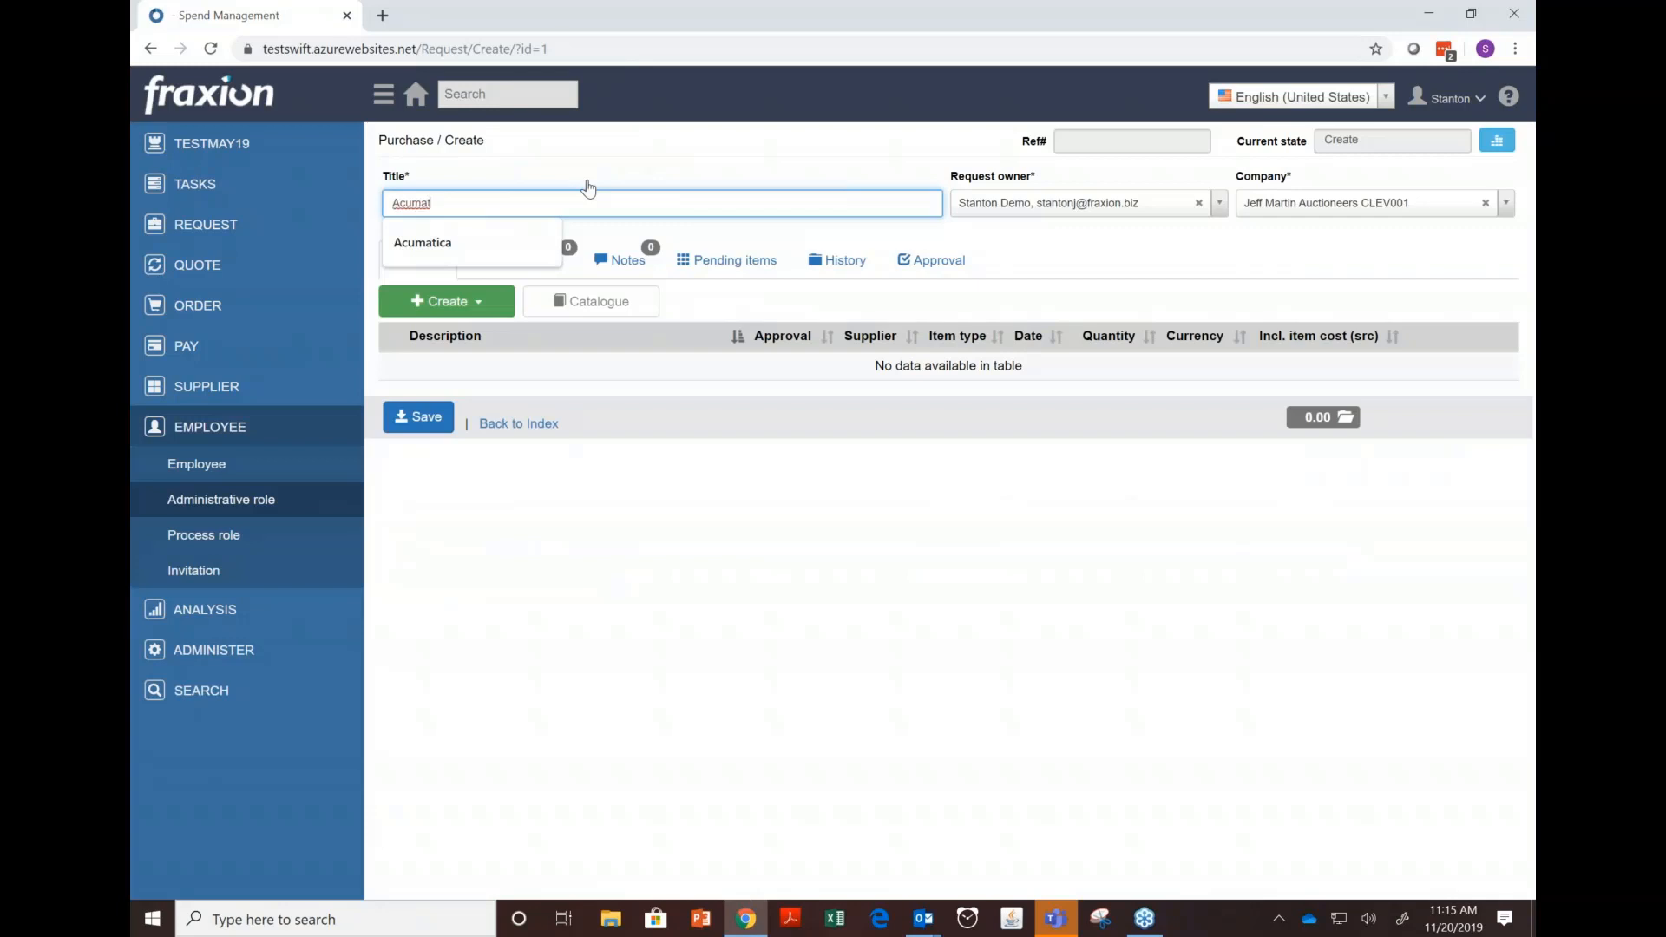
key(Down)
key(Return)
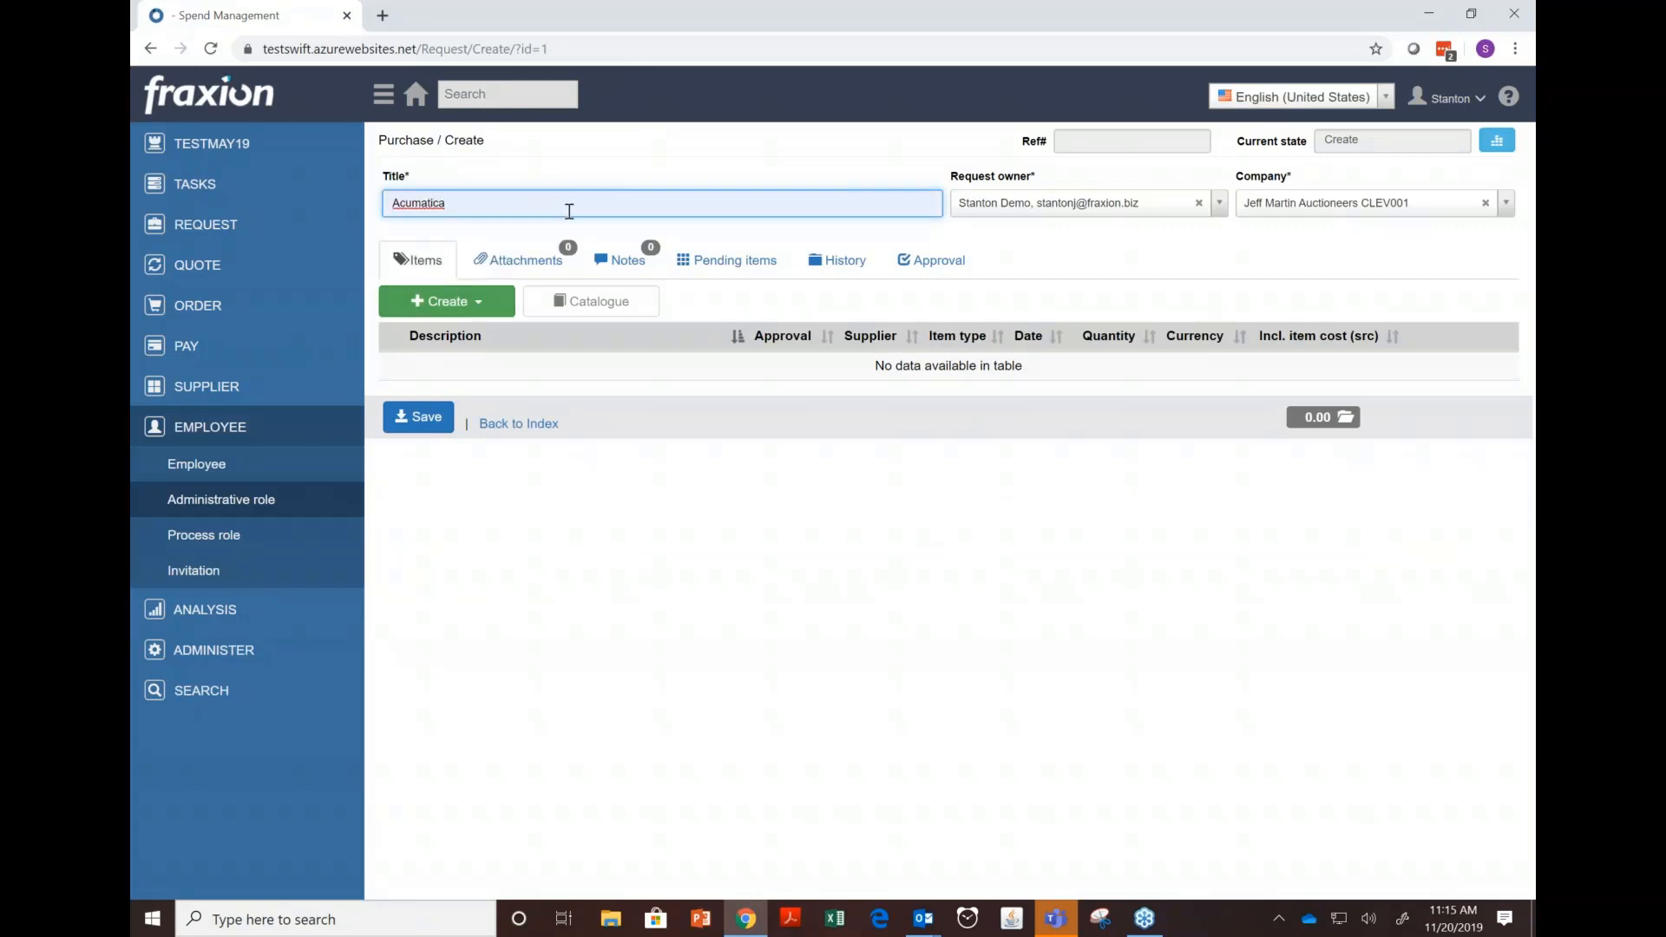
text(Licences)
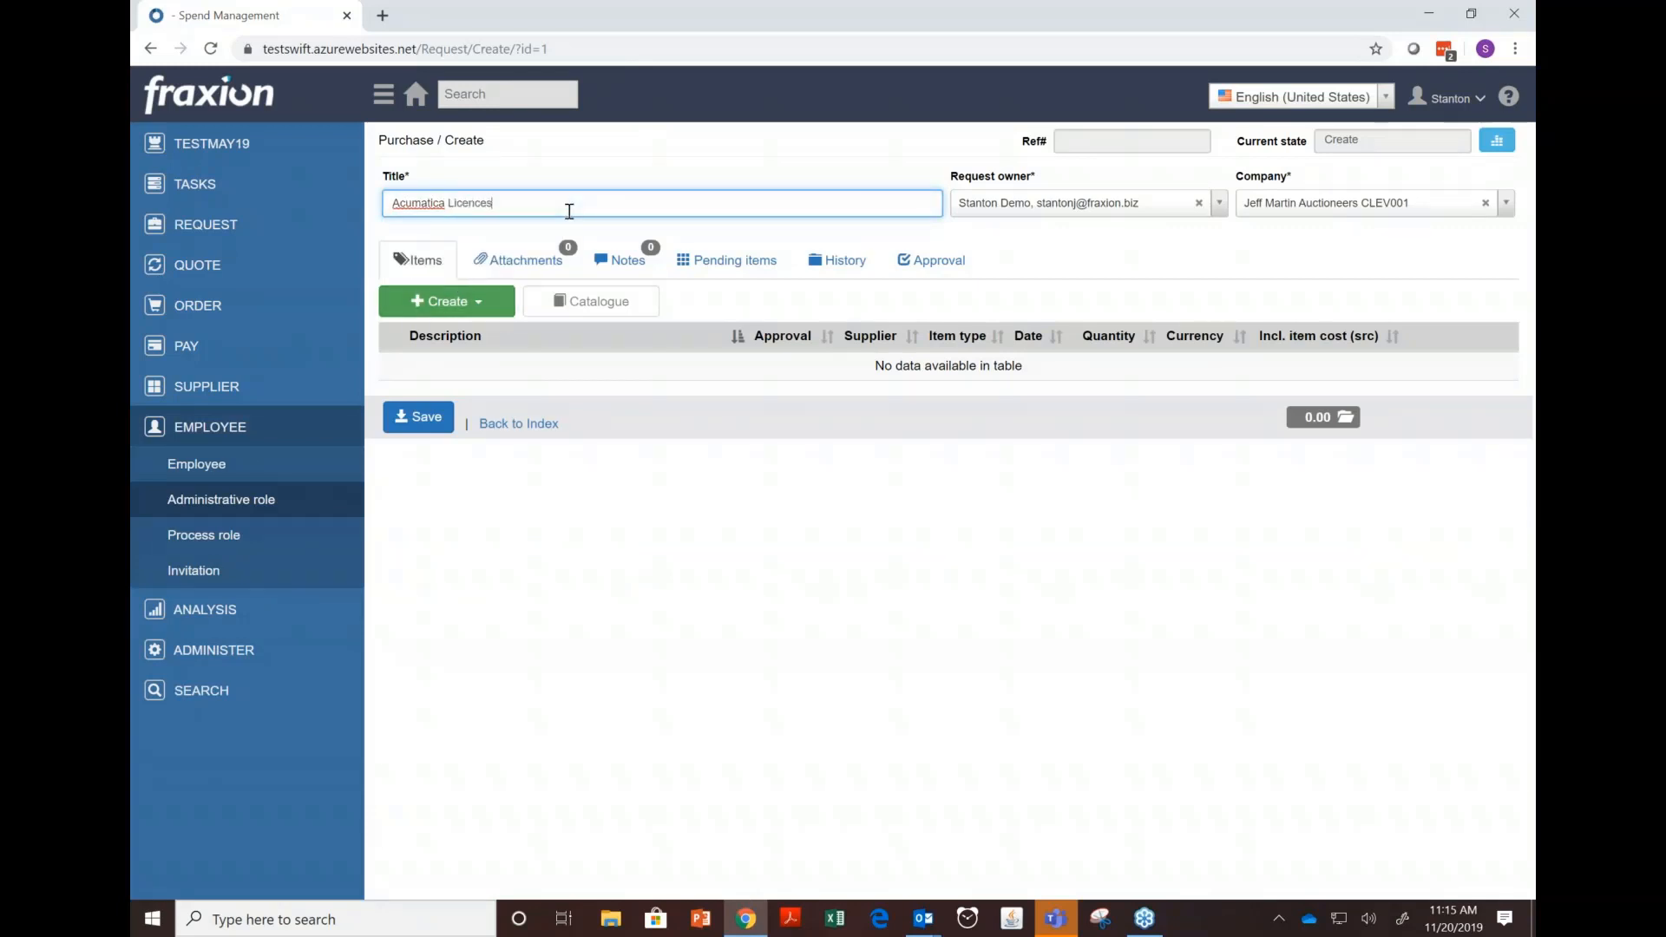
click(417, 418)
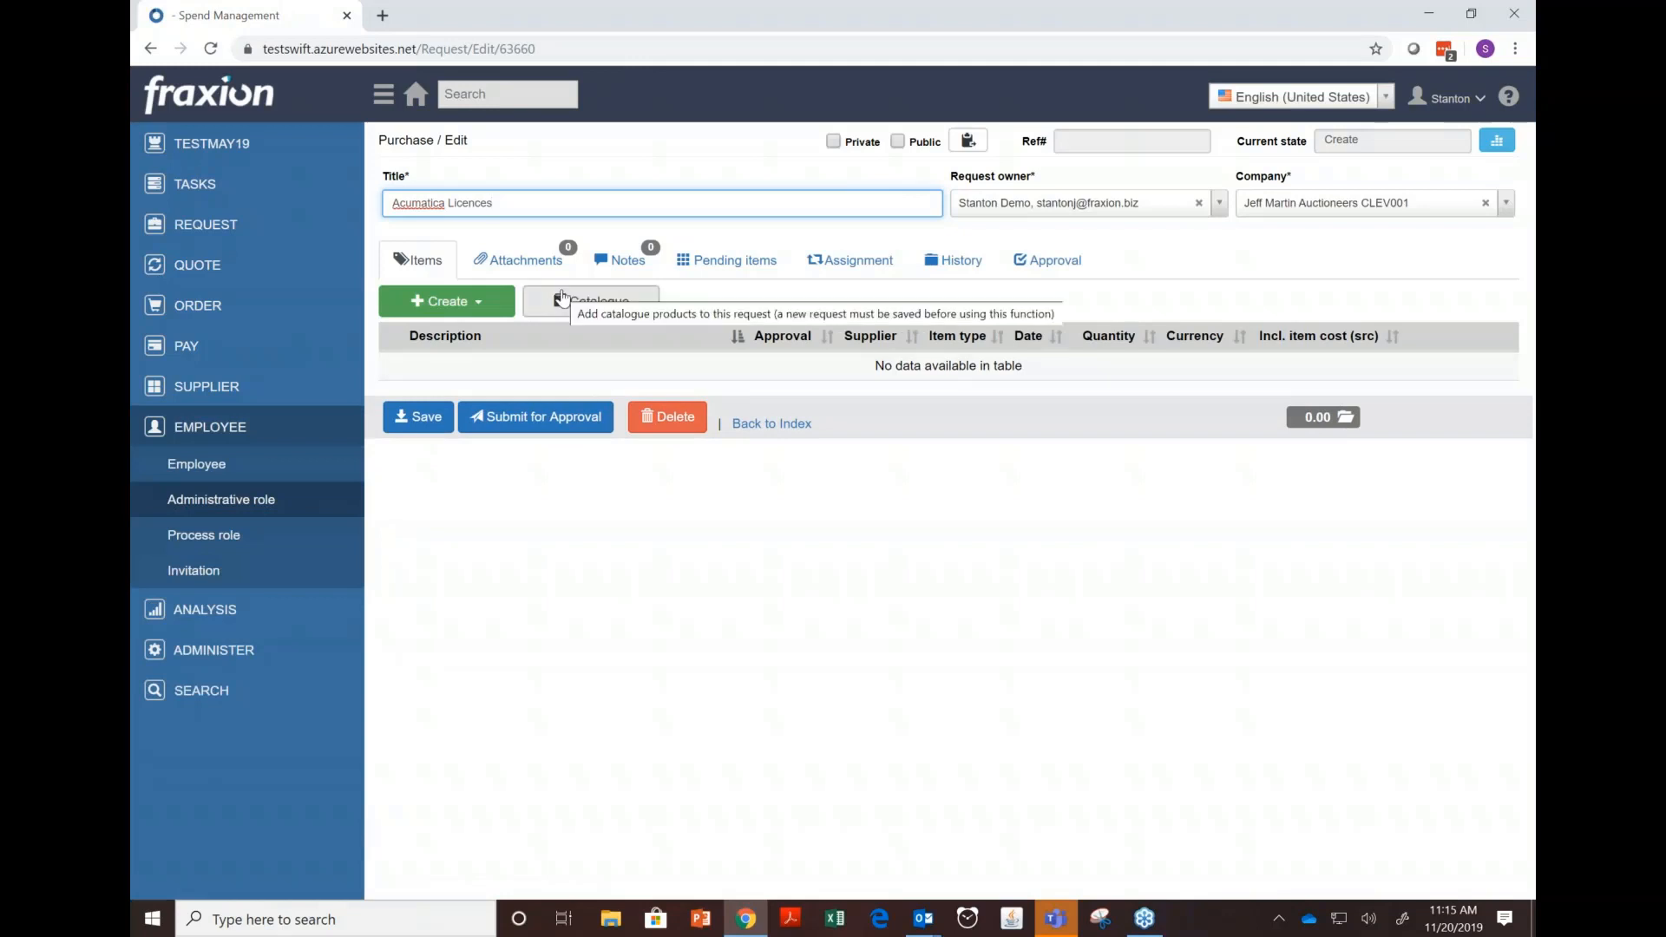
- Add a goods item "Extra user licence" to the request, required 11/20/2019, with Cleveland Utilities Operational as its approval
click(452, 305)
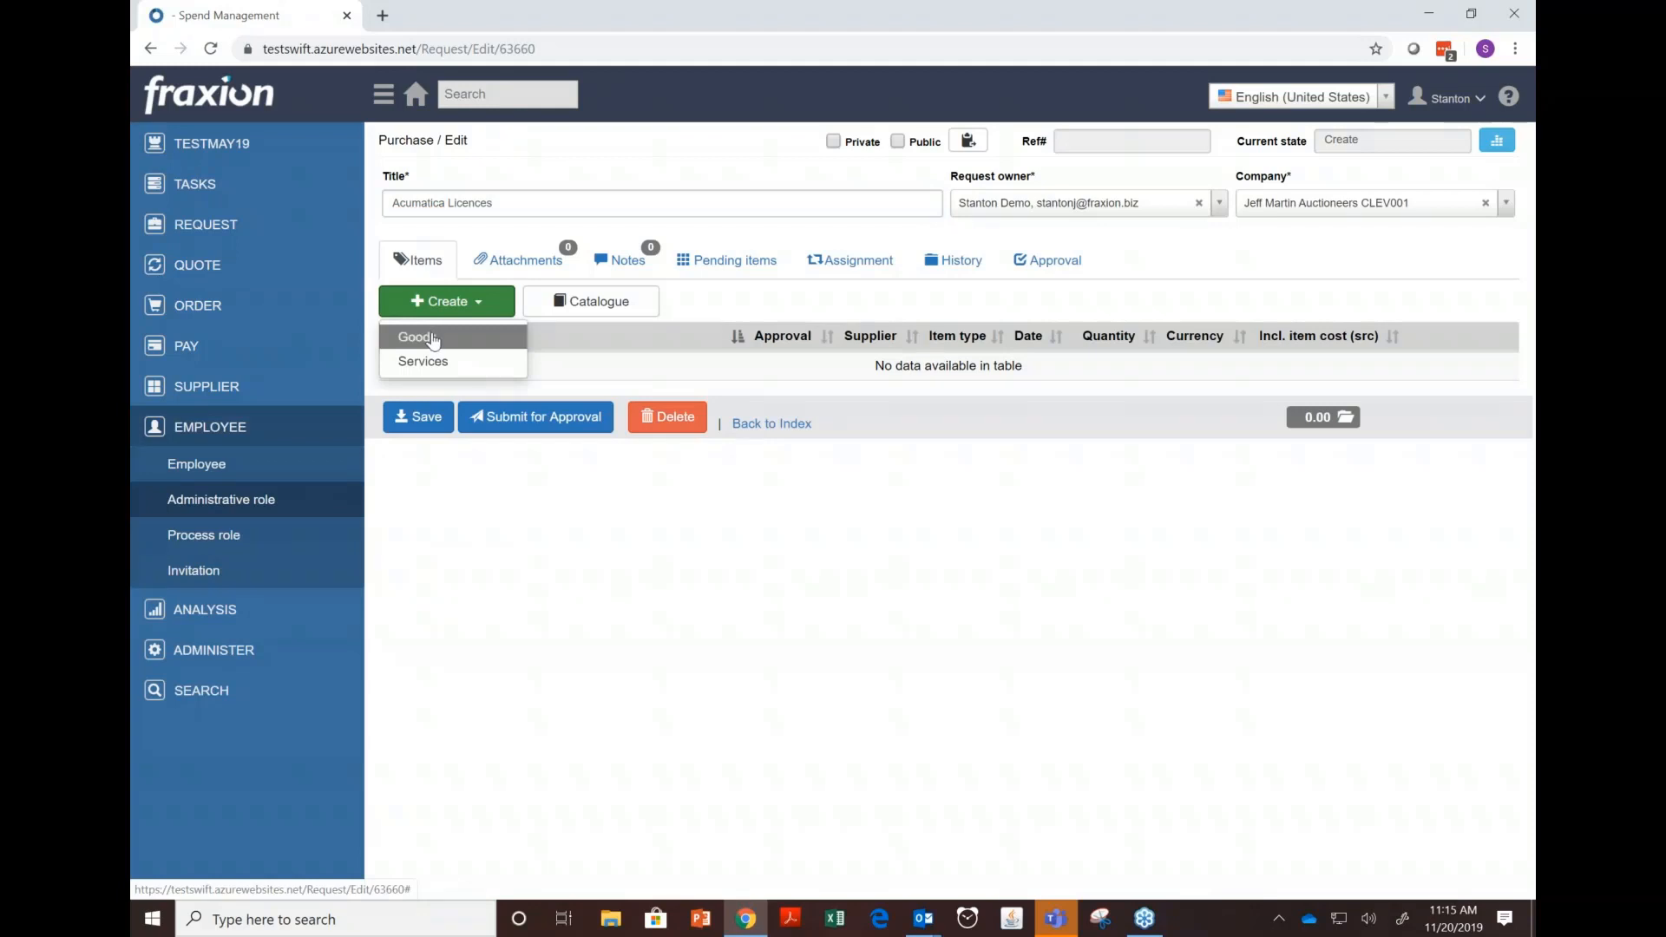
click(433, 339)
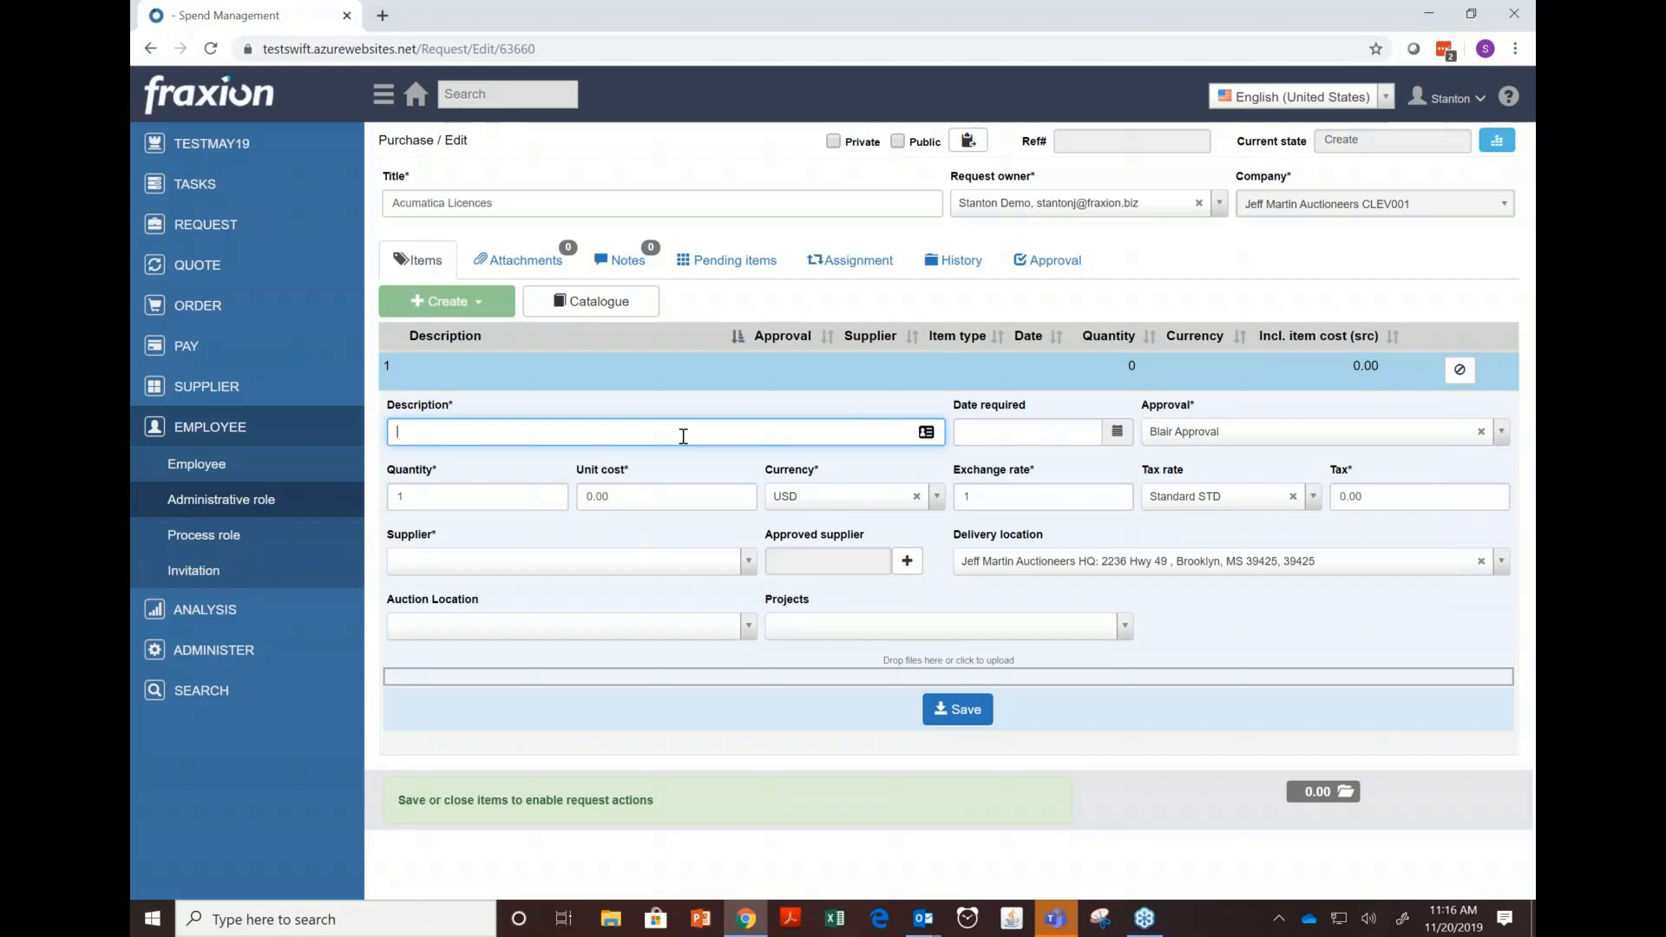
text(Extra user licence)
click(1113, 434)
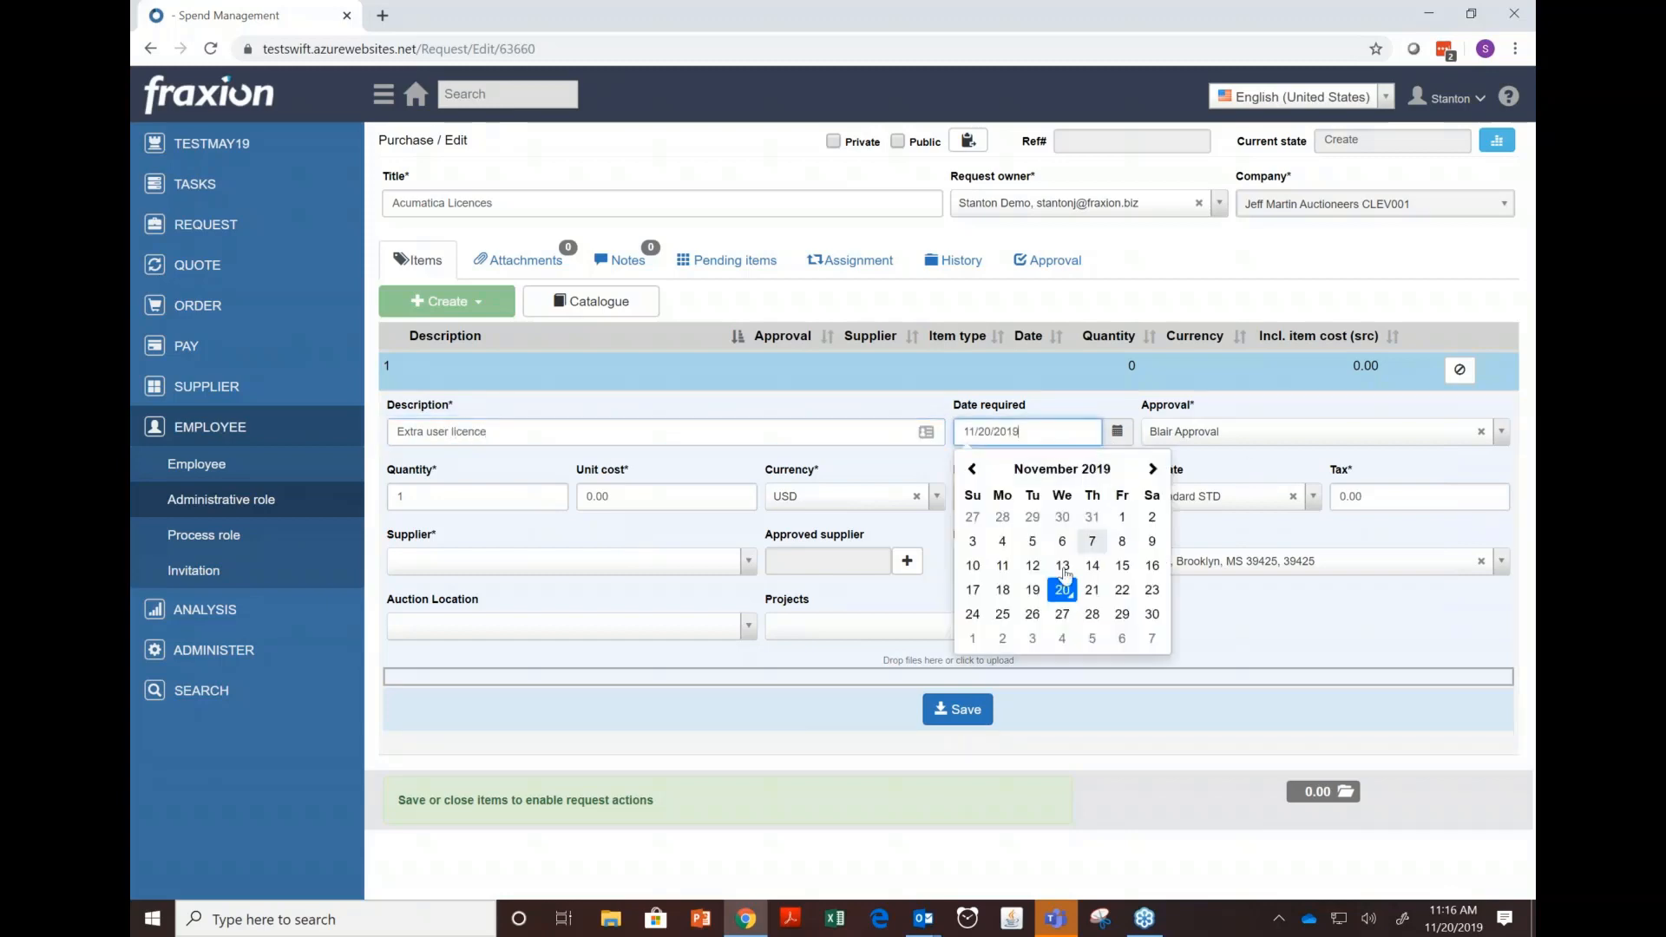
click(1073, 590)
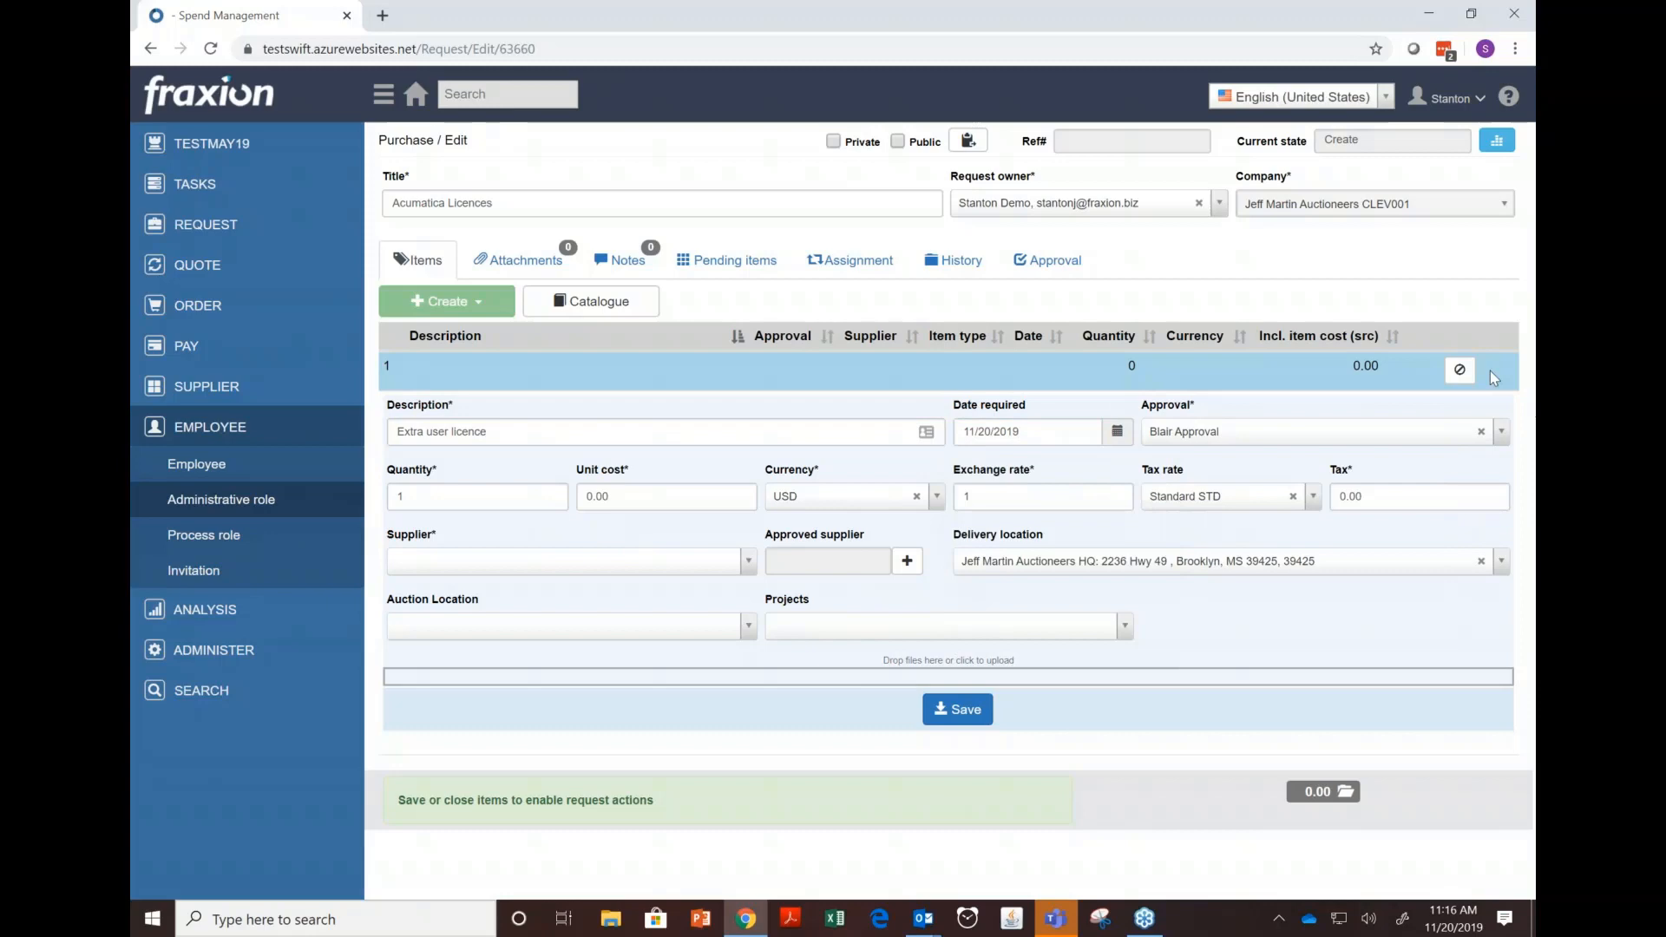
click(1499, 434)
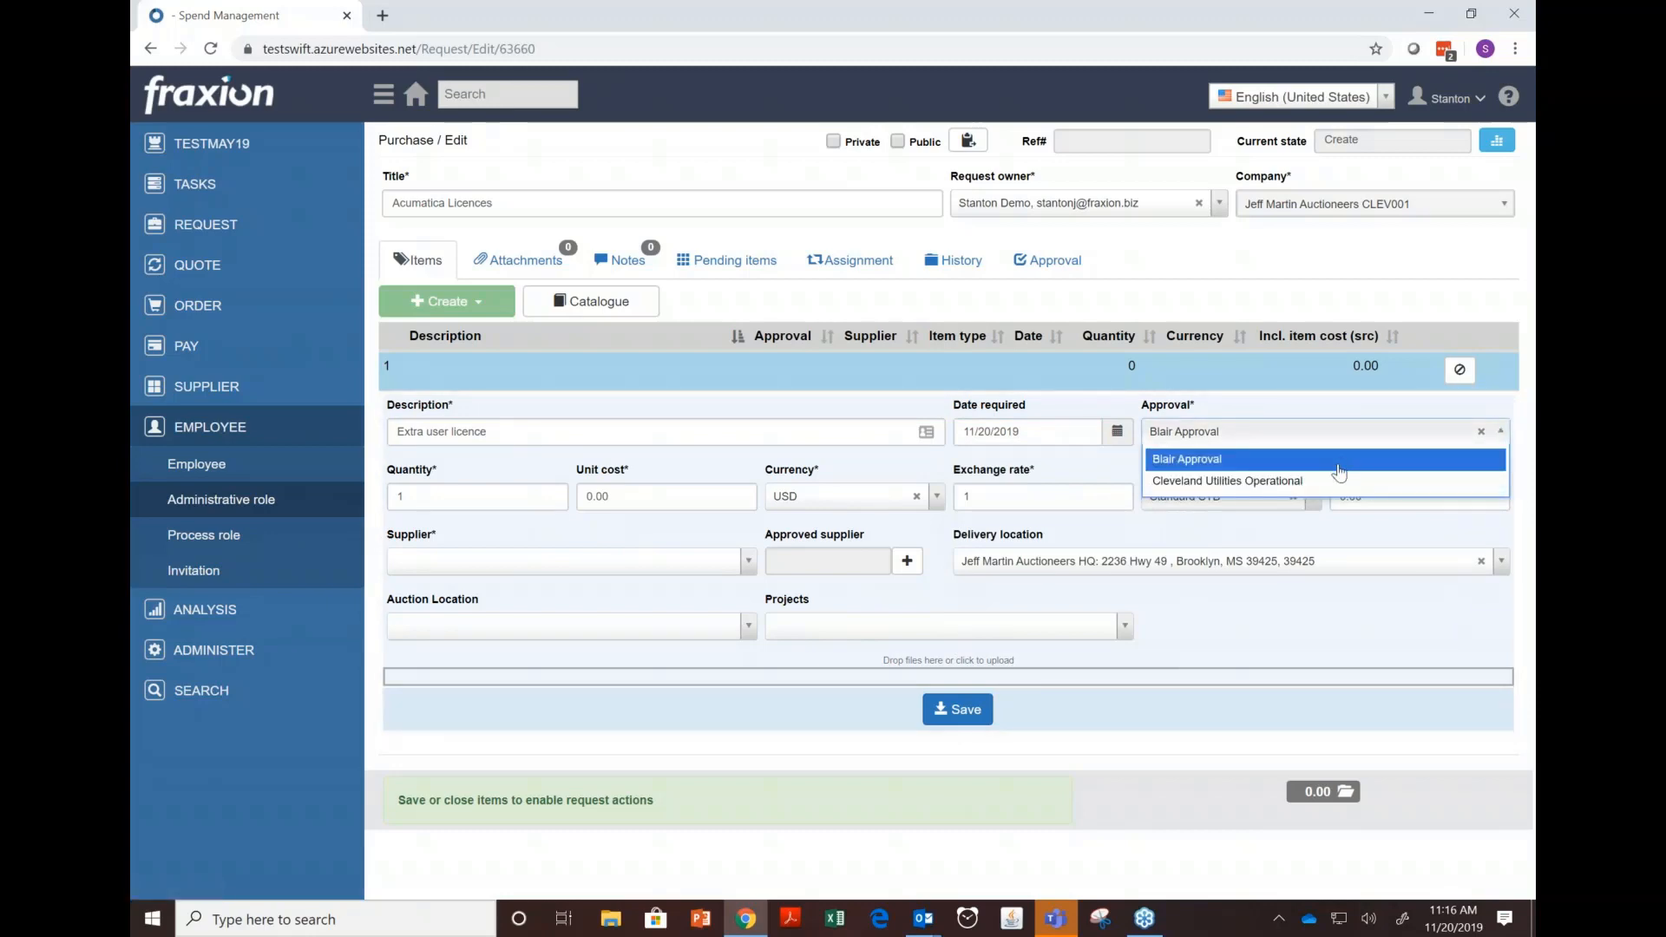
click(1331, 479)
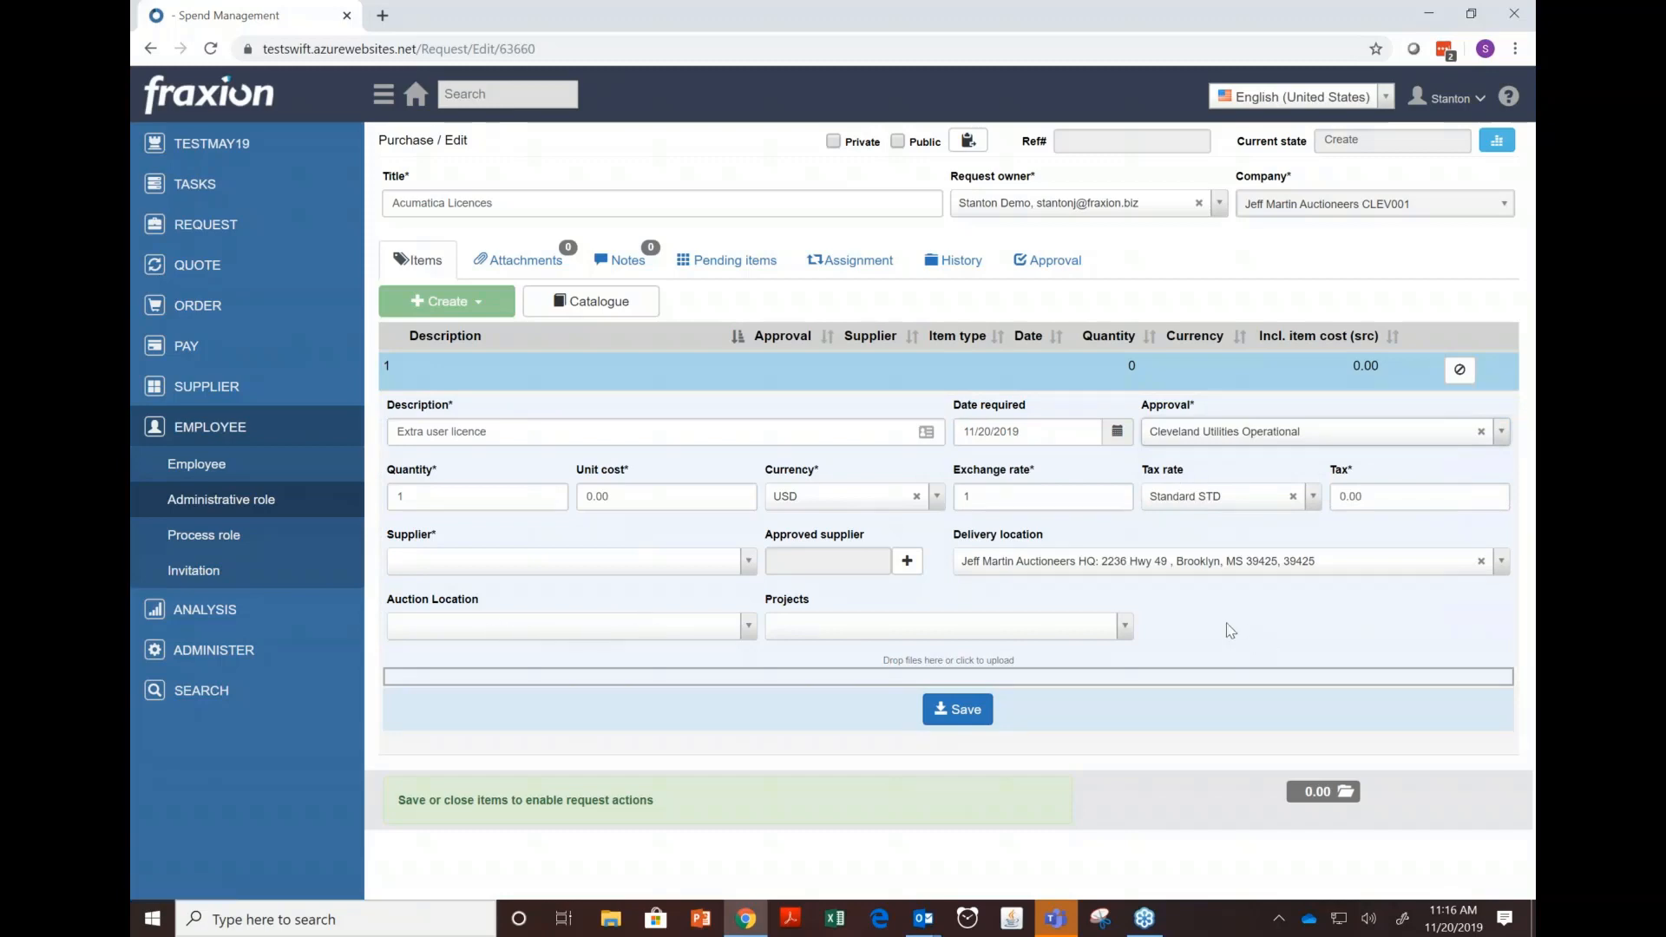
- Set the item's quantity to 10 and unit cost to 199.00, with Power Supply Co POW001 as supplier
click(666, 500)
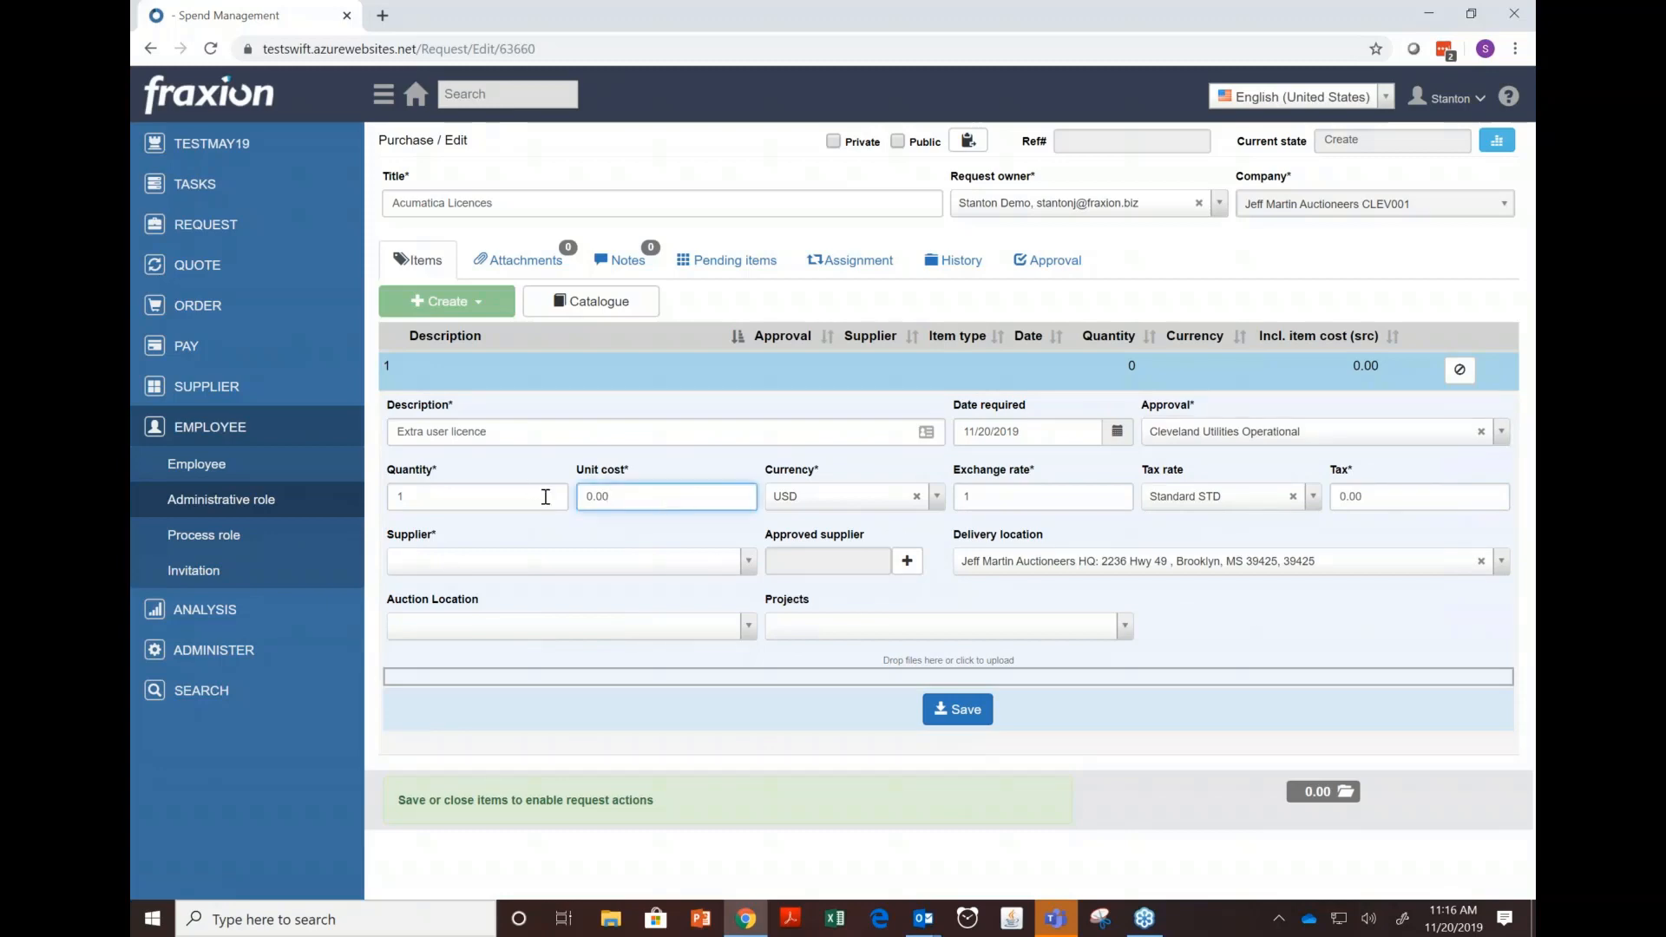
click(493, 496)
text(0)
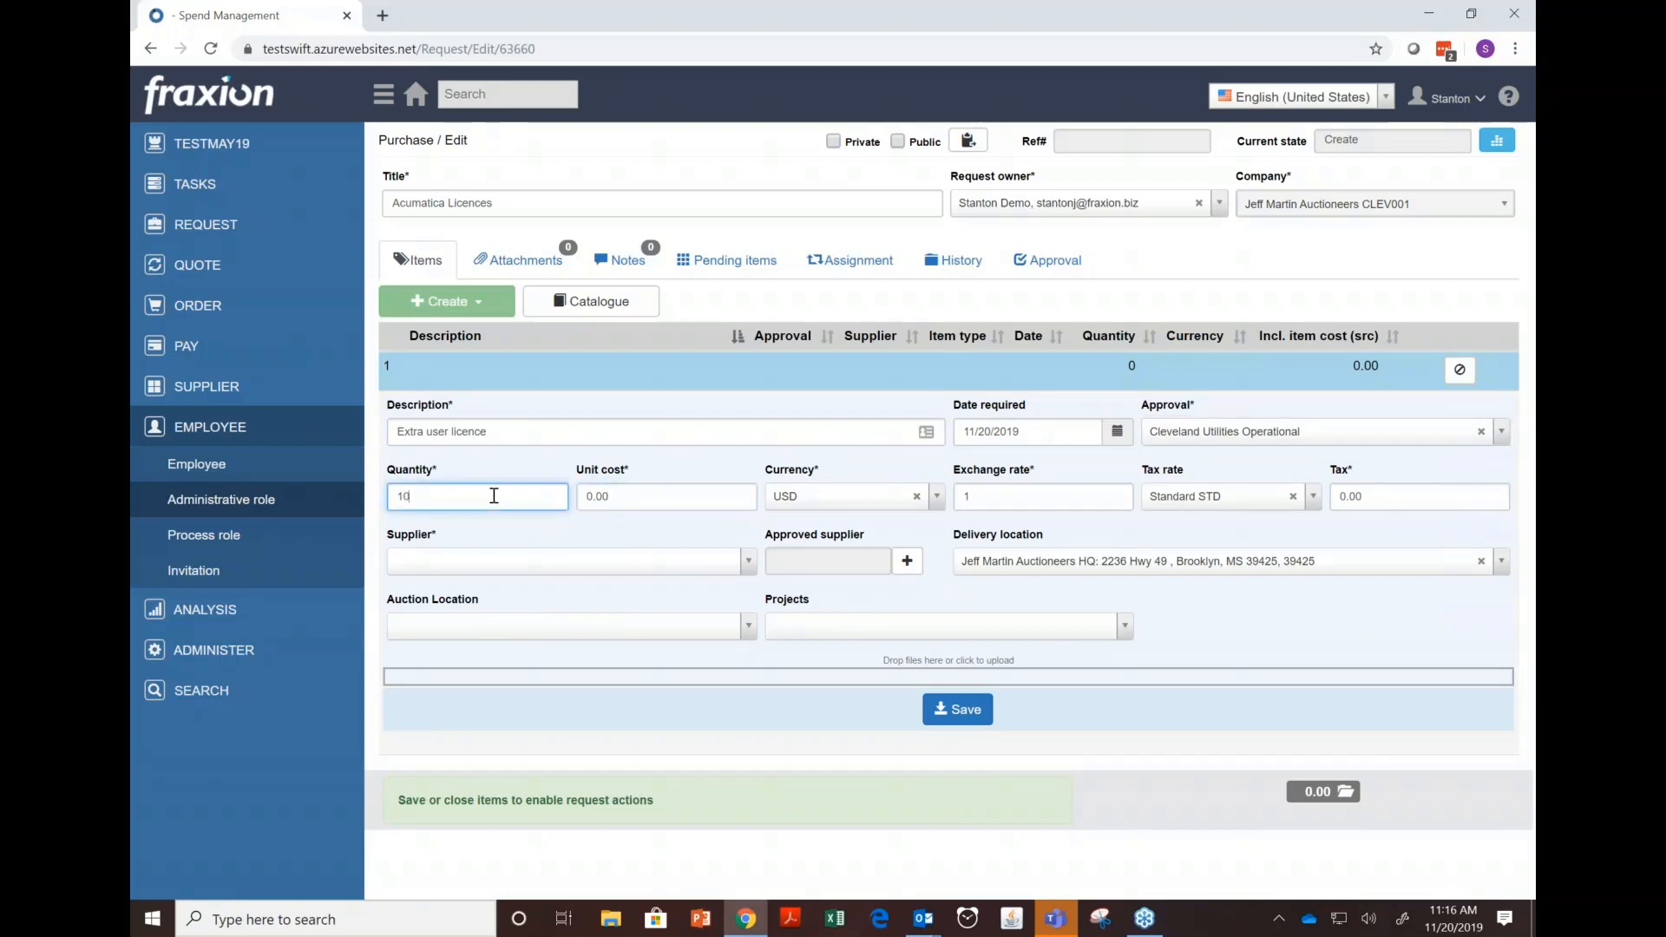
key(Tab)
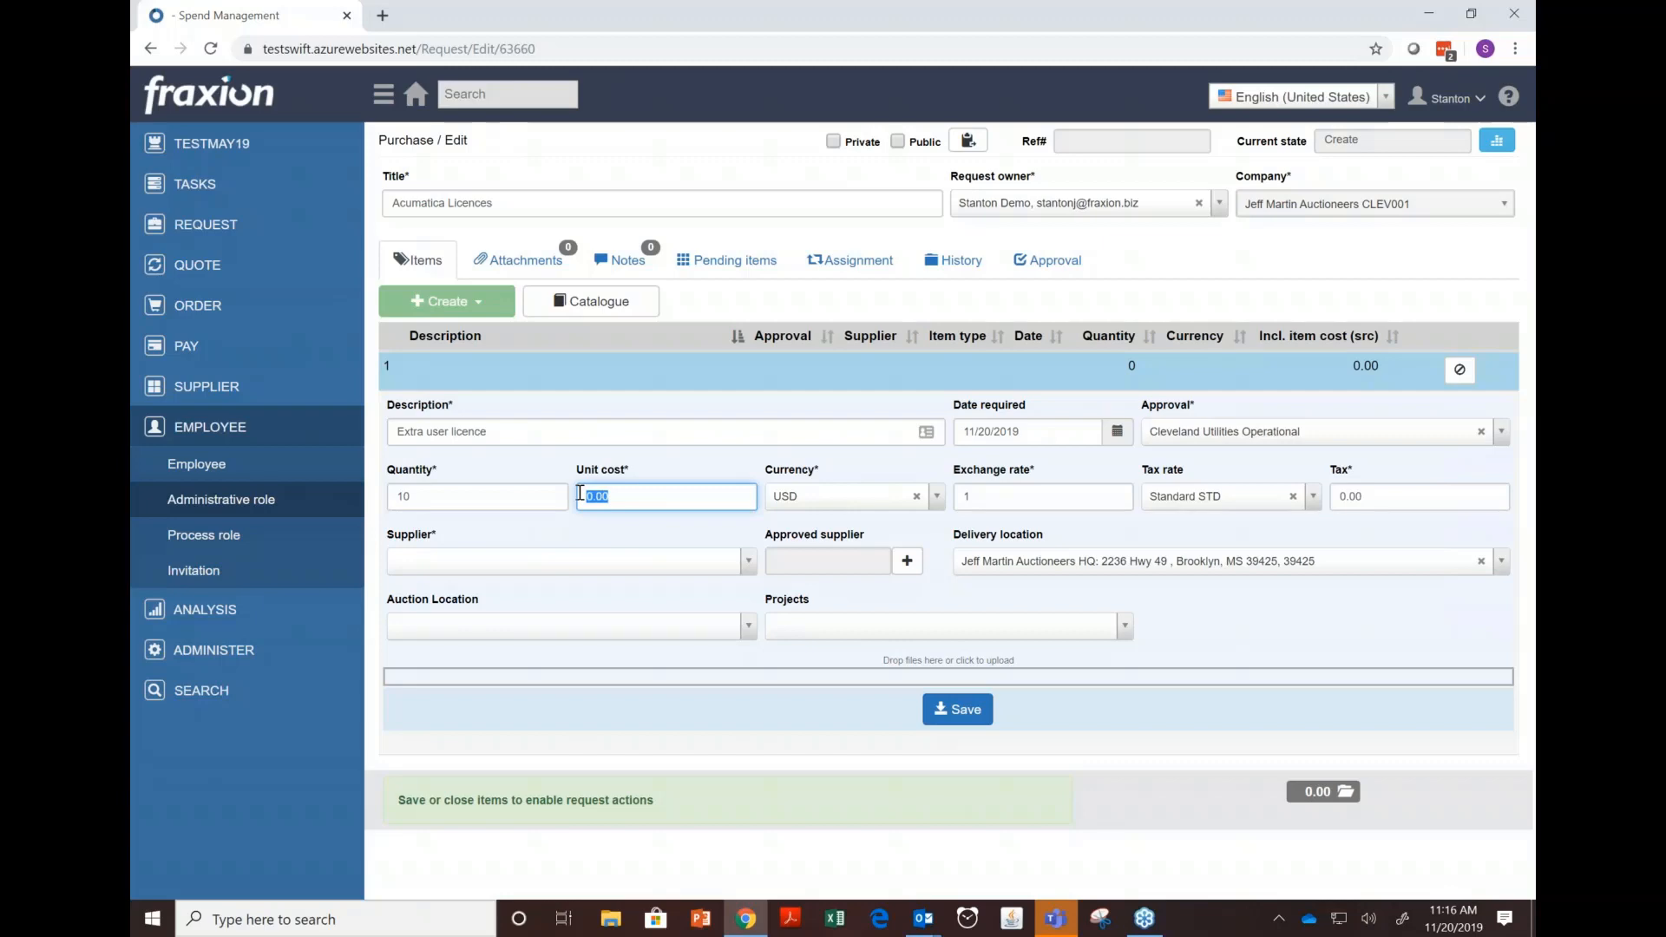
text(199)
click(749, 560)
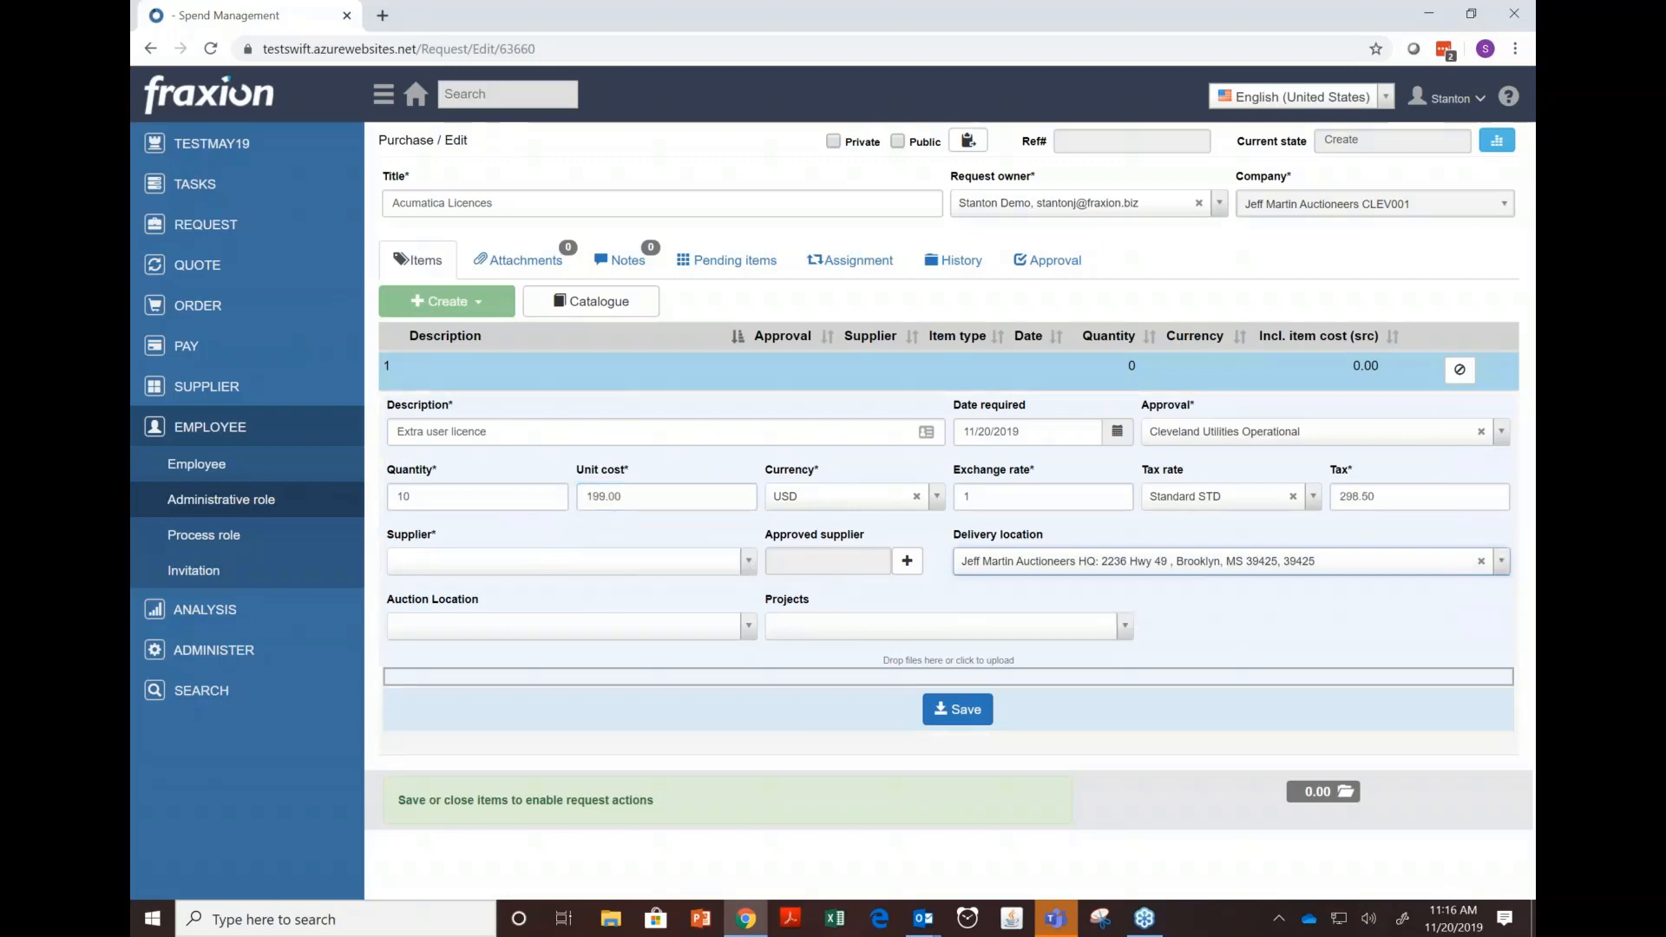
click(749, 562)
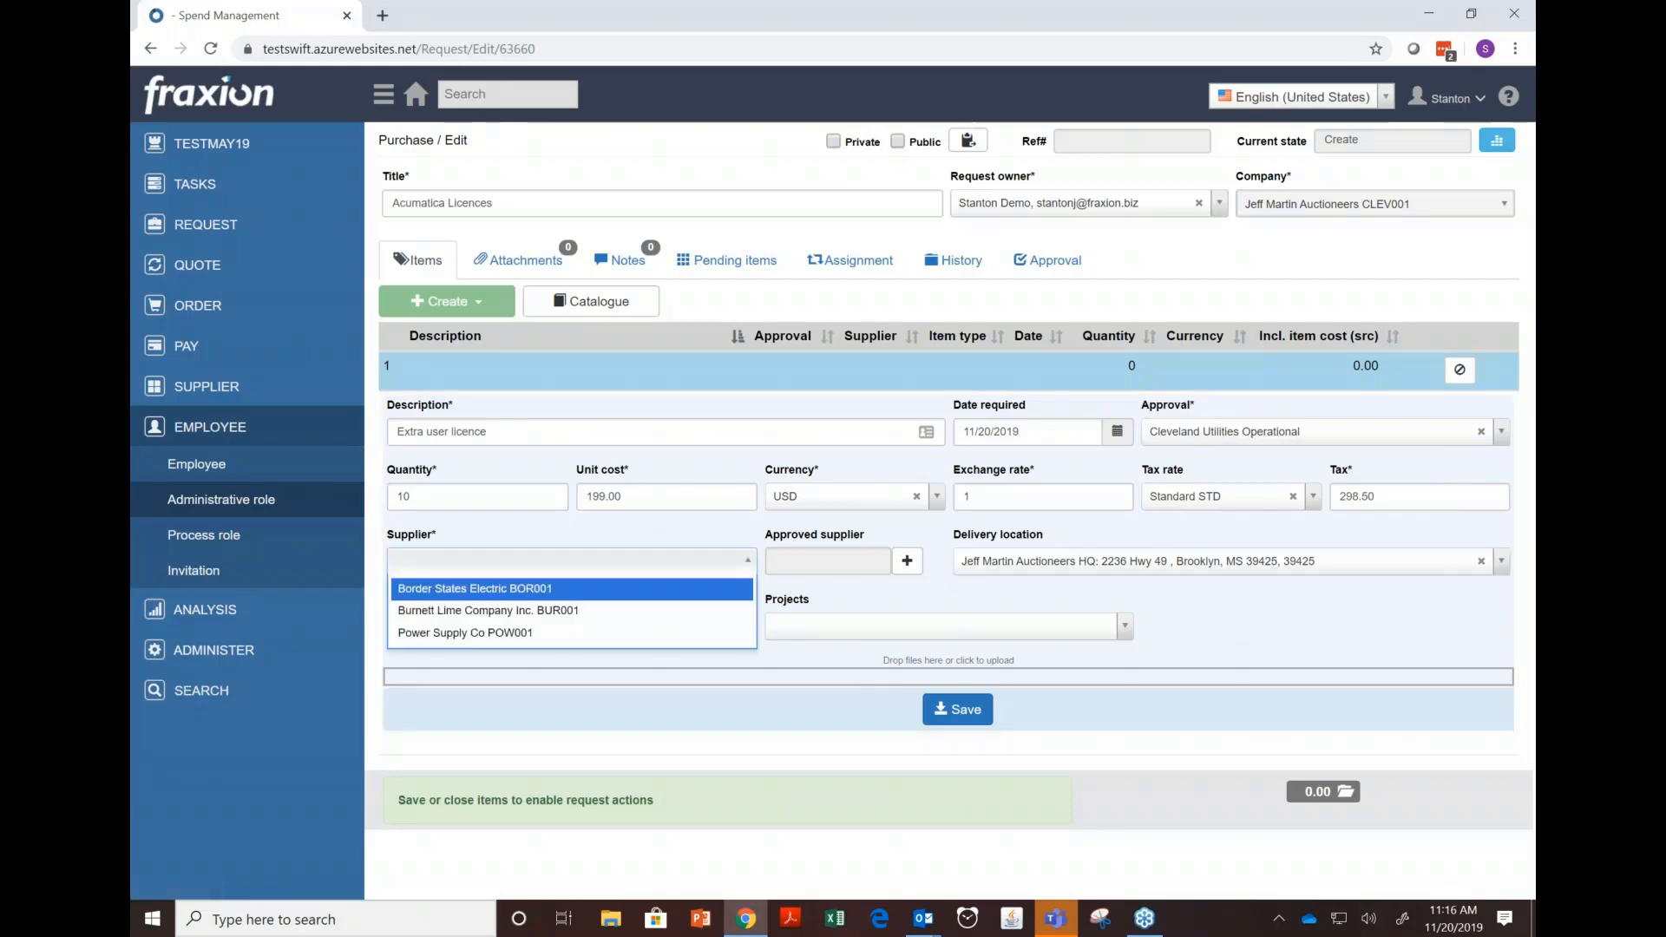
click(630, 633)
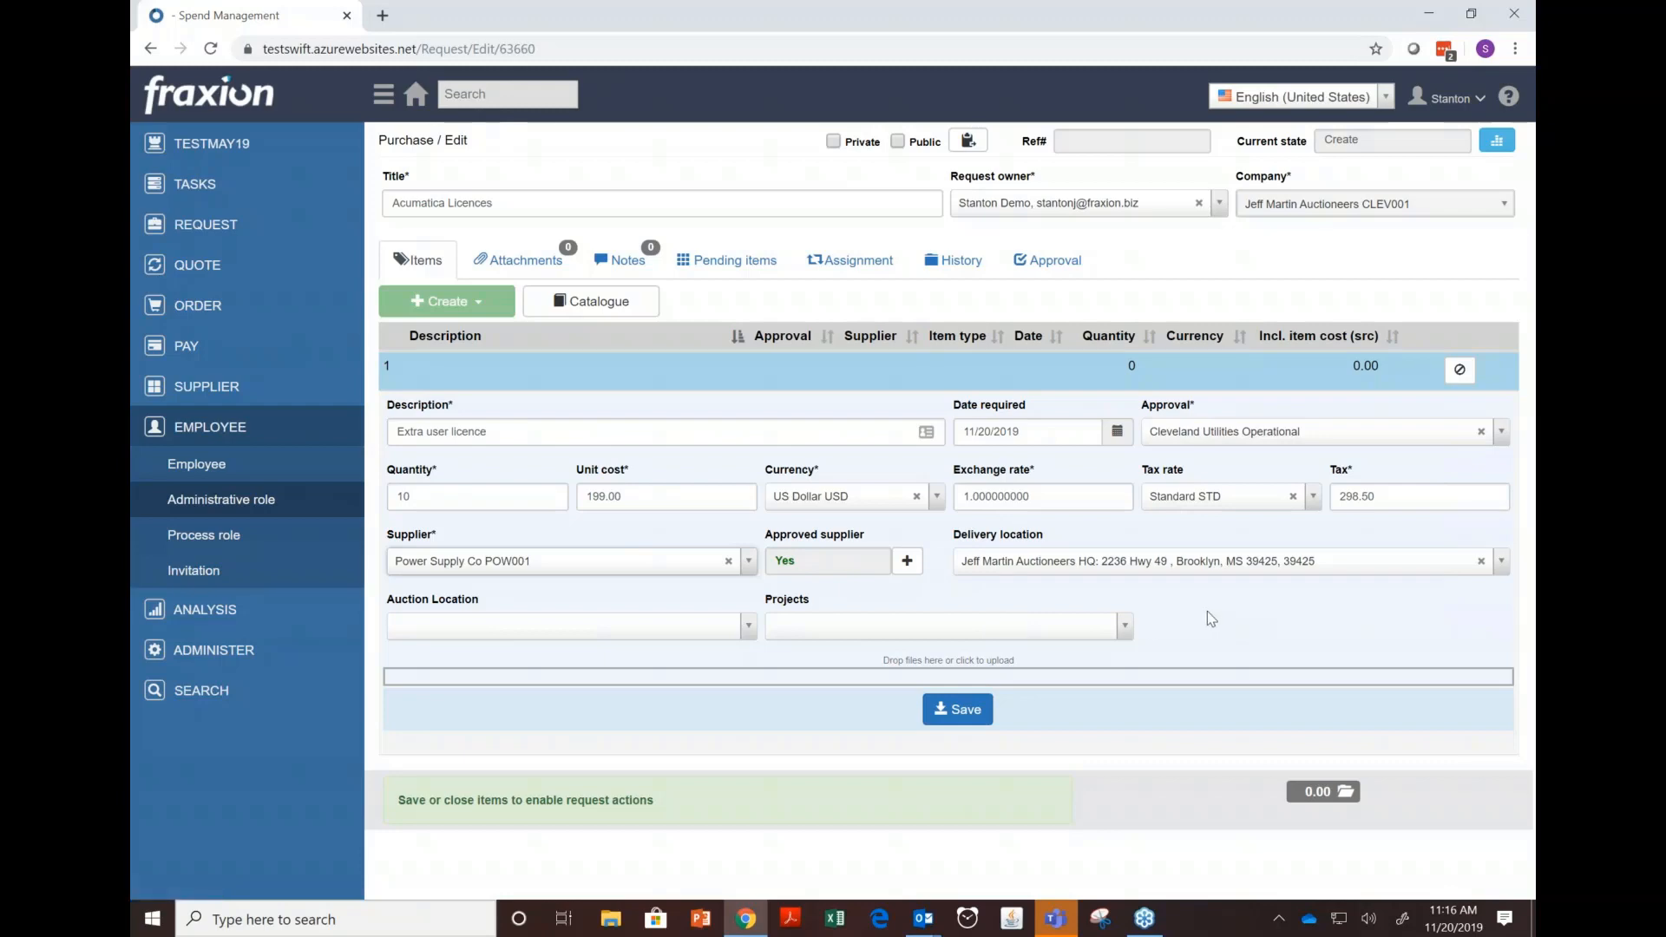
- Review the new supplier form's general, address and custom fields, and close it without creating a supplier
click(907, 560)
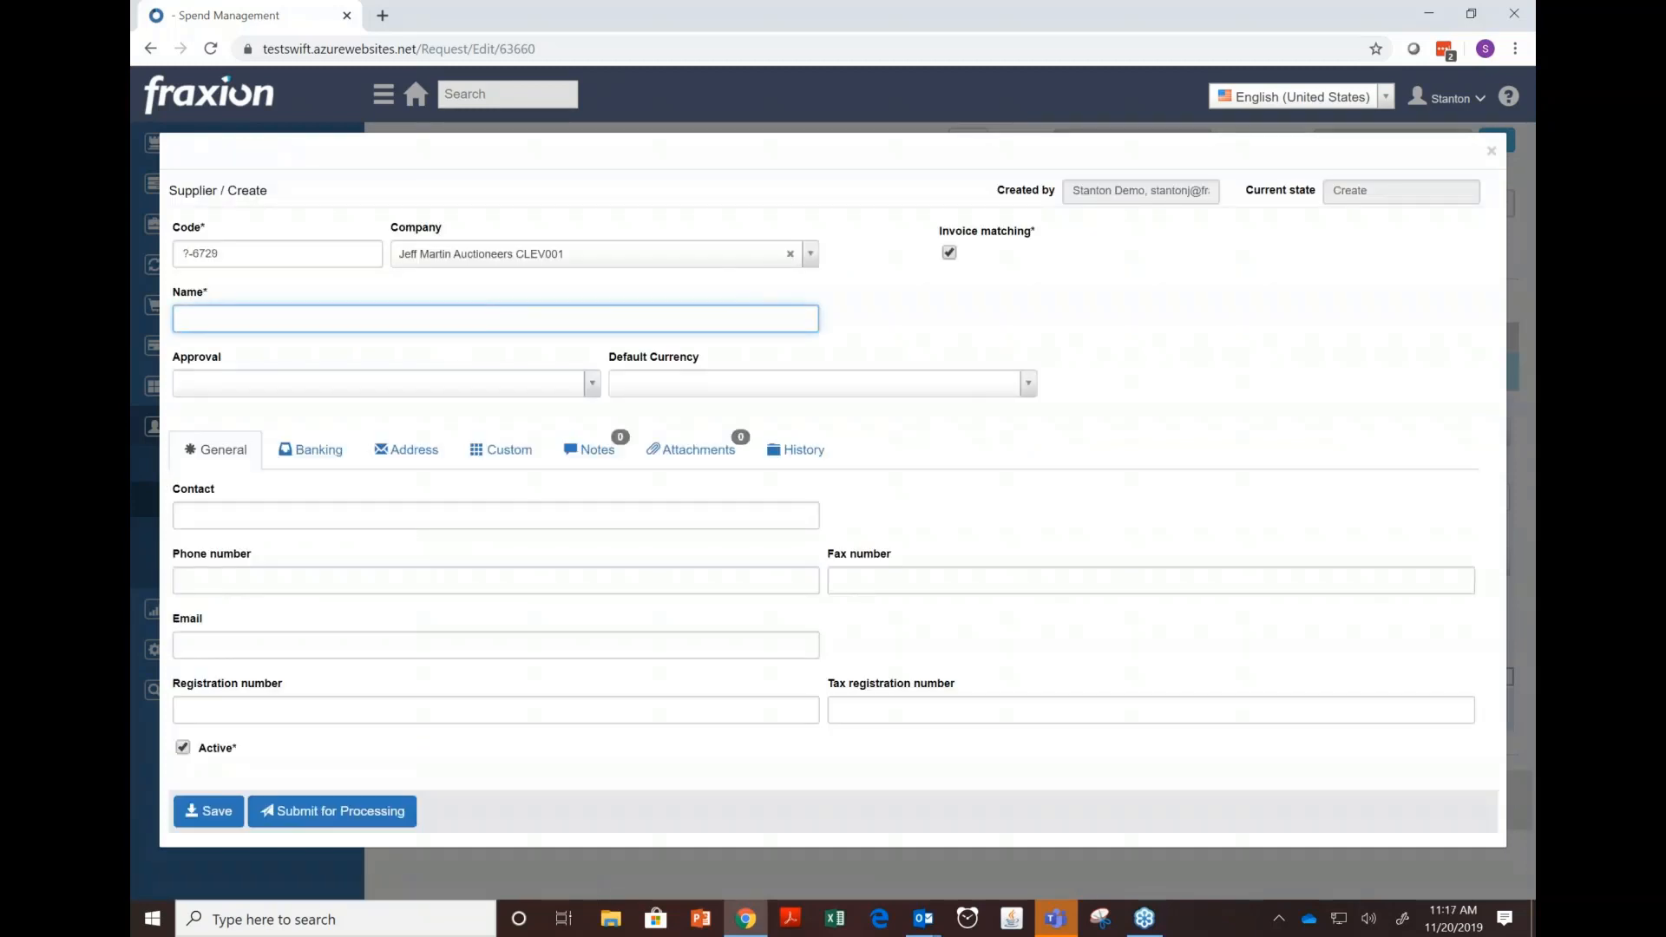
click(305, 449)
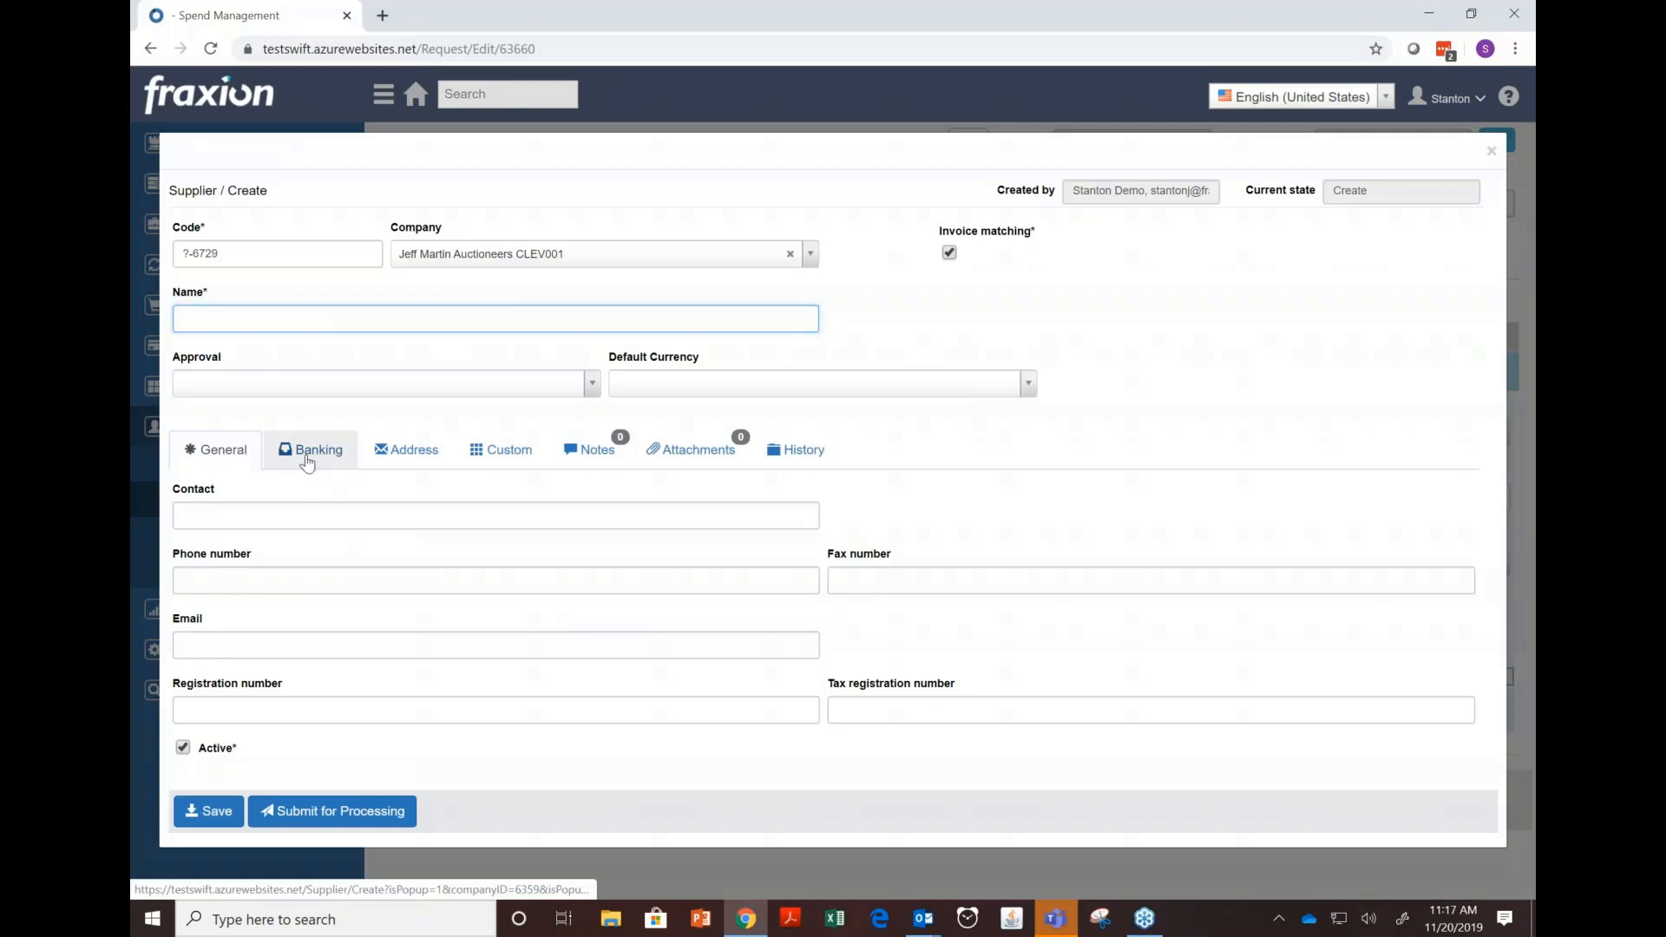
click(404, 462)
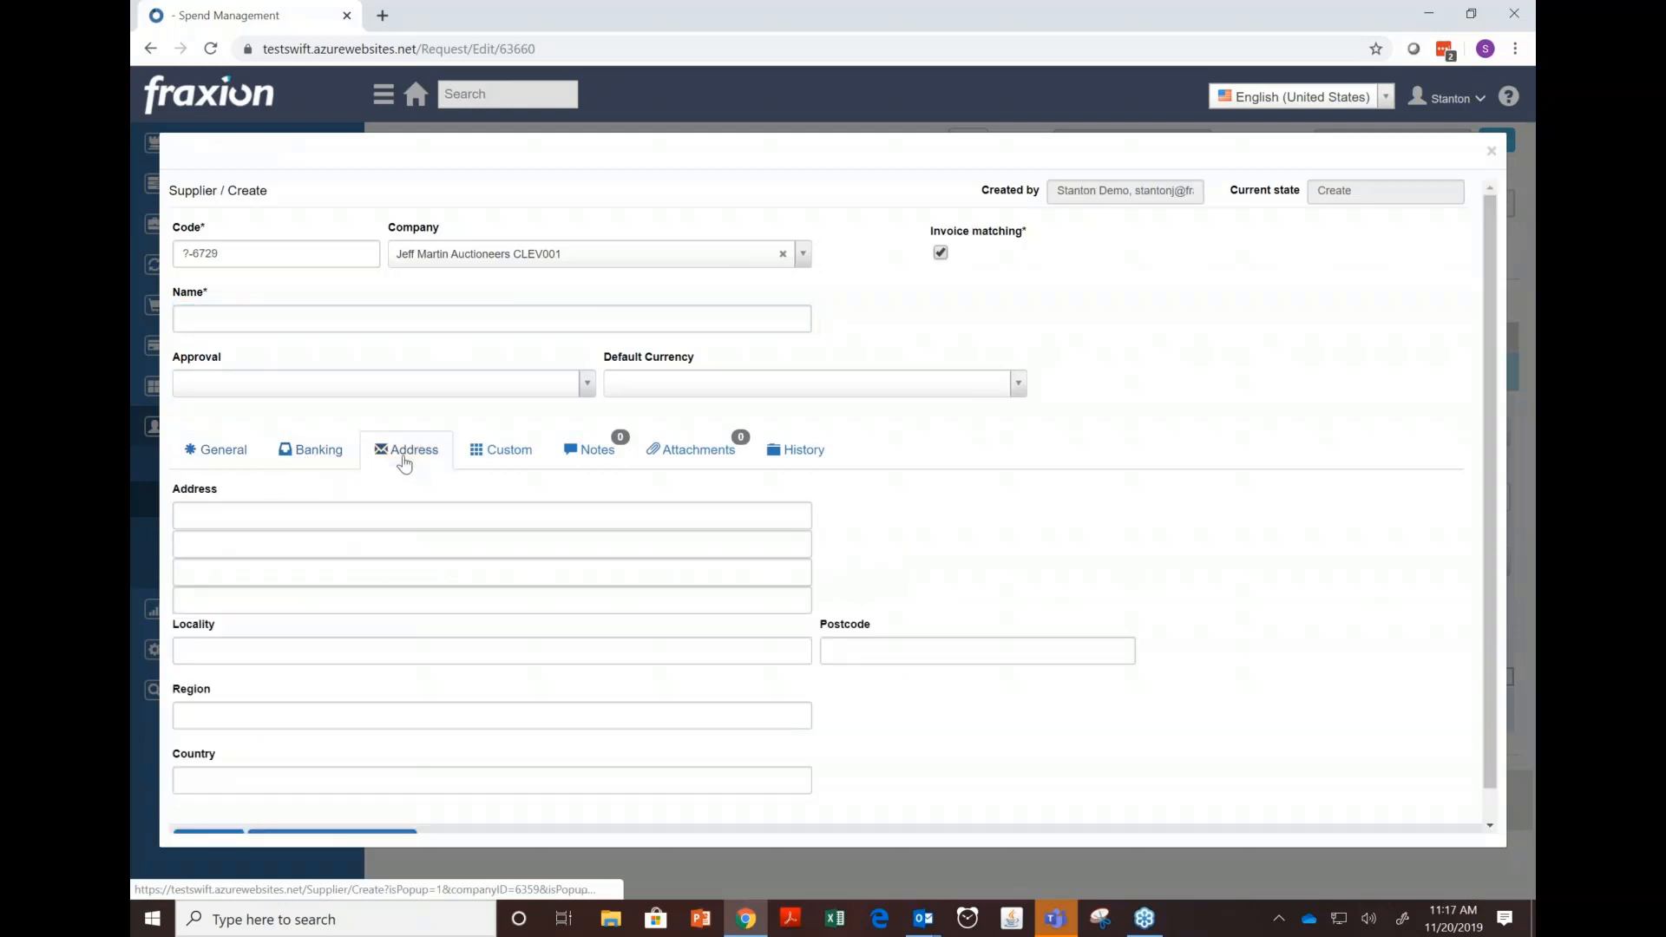
click(229, 451)
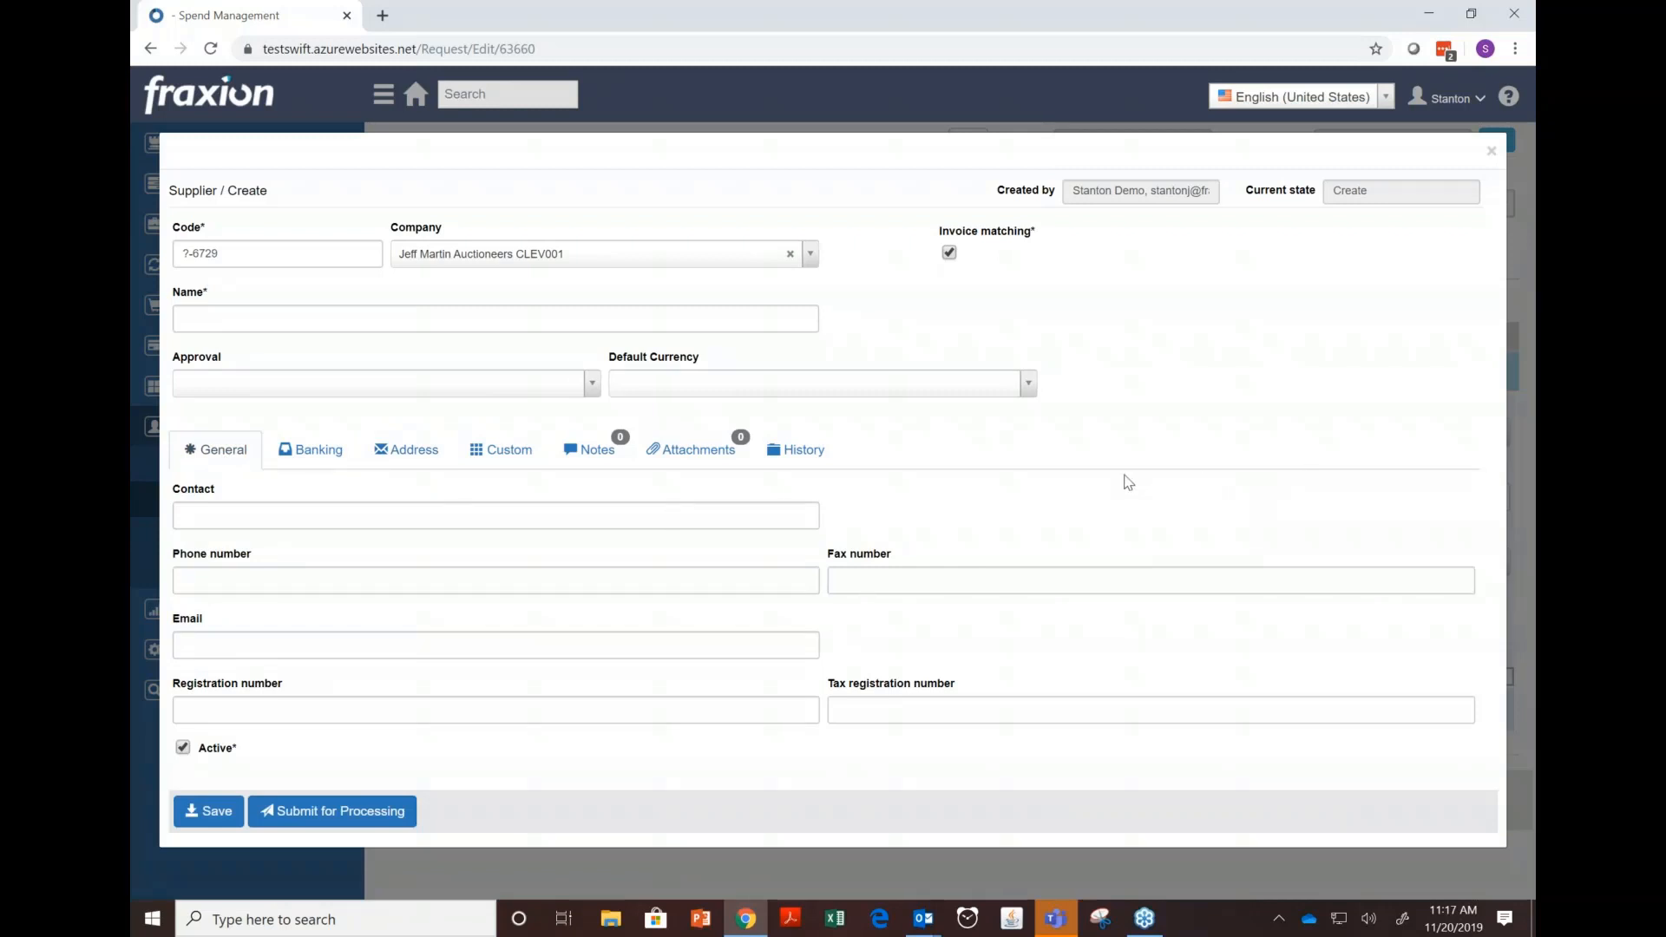
click(500, 449)
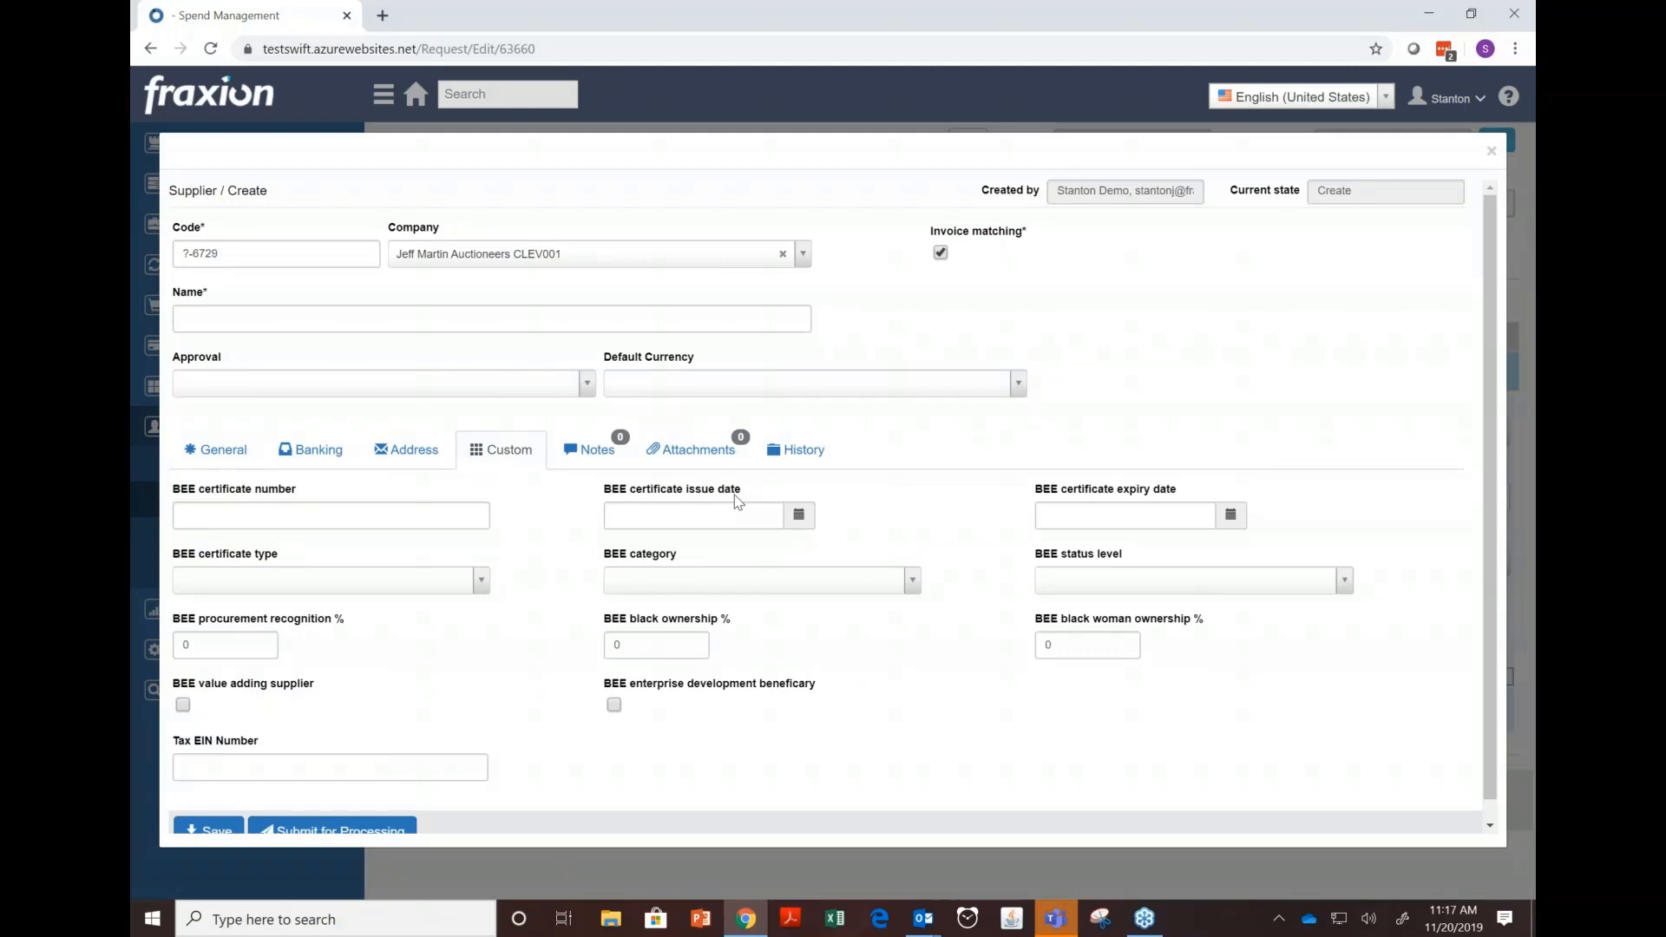
click(1491, 154)
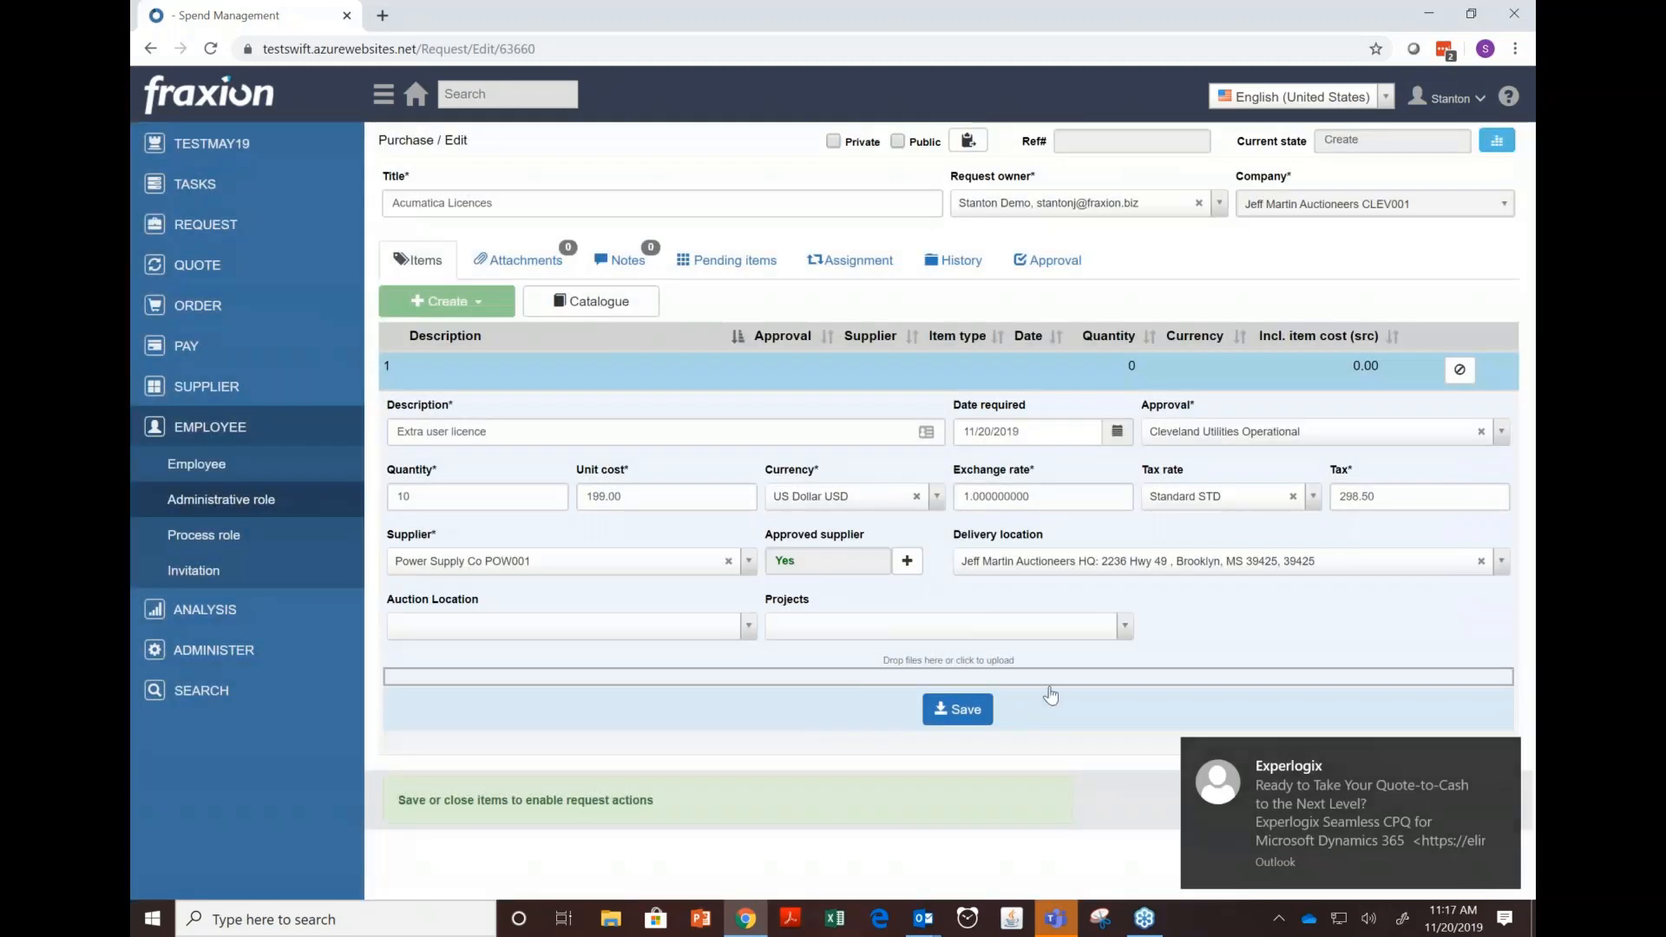
- Assign the item to auction location South Carolina TR002 and project Auction 1 PR1, and save it
click(744, 626)
click(627, 665)
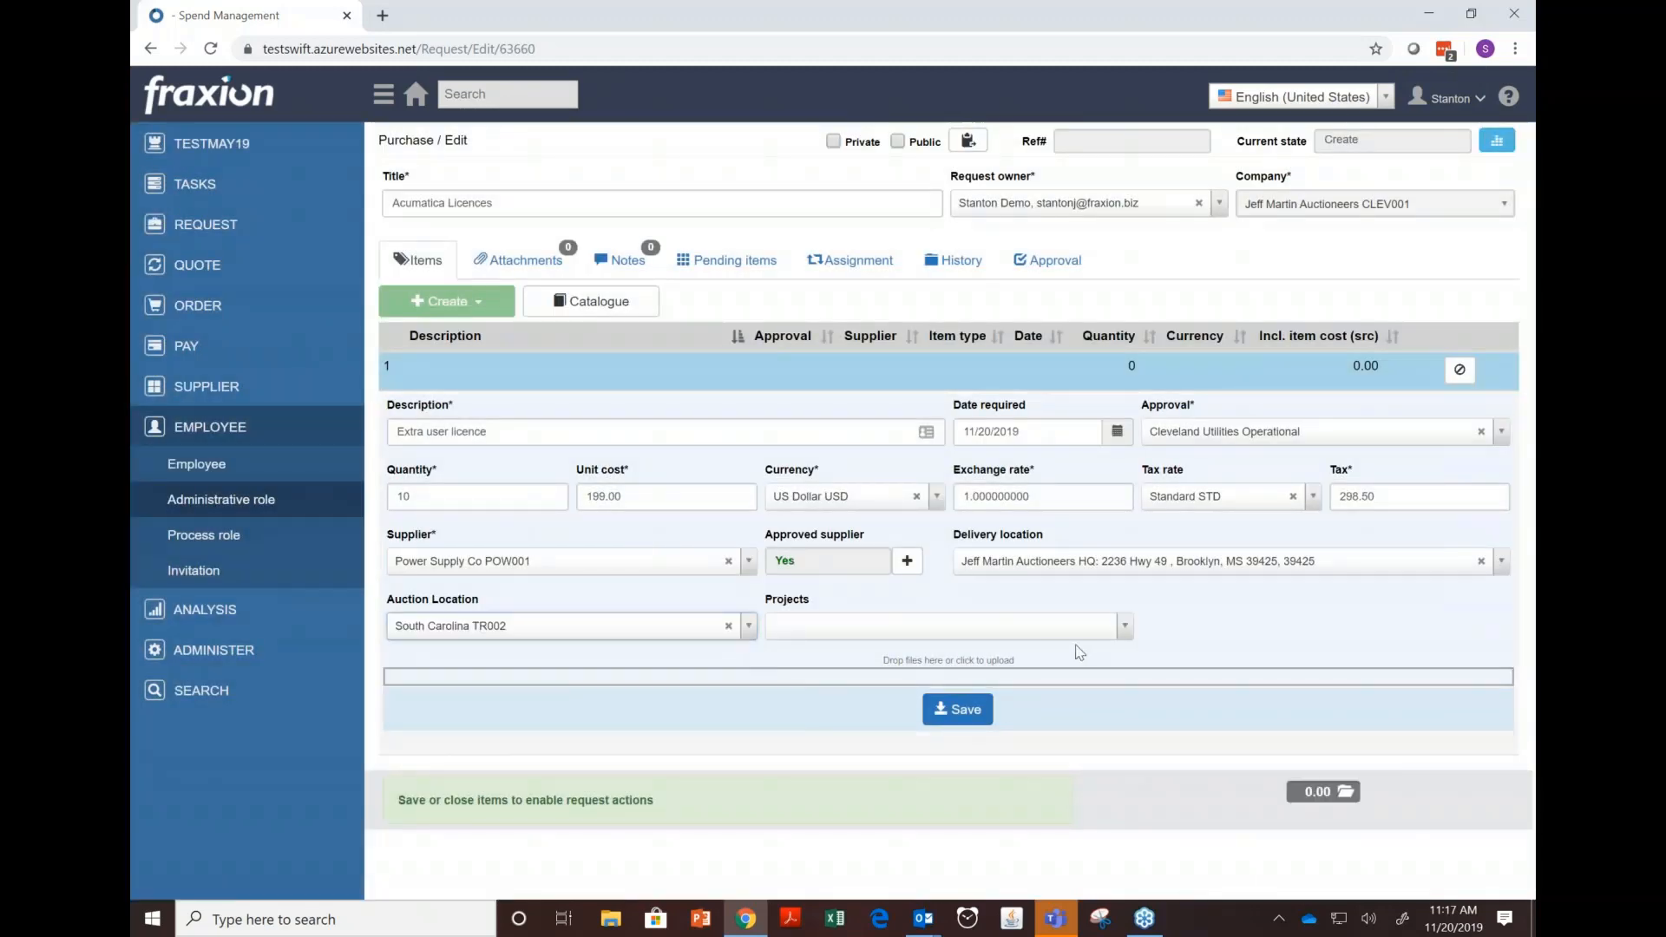
click(1093, 628)
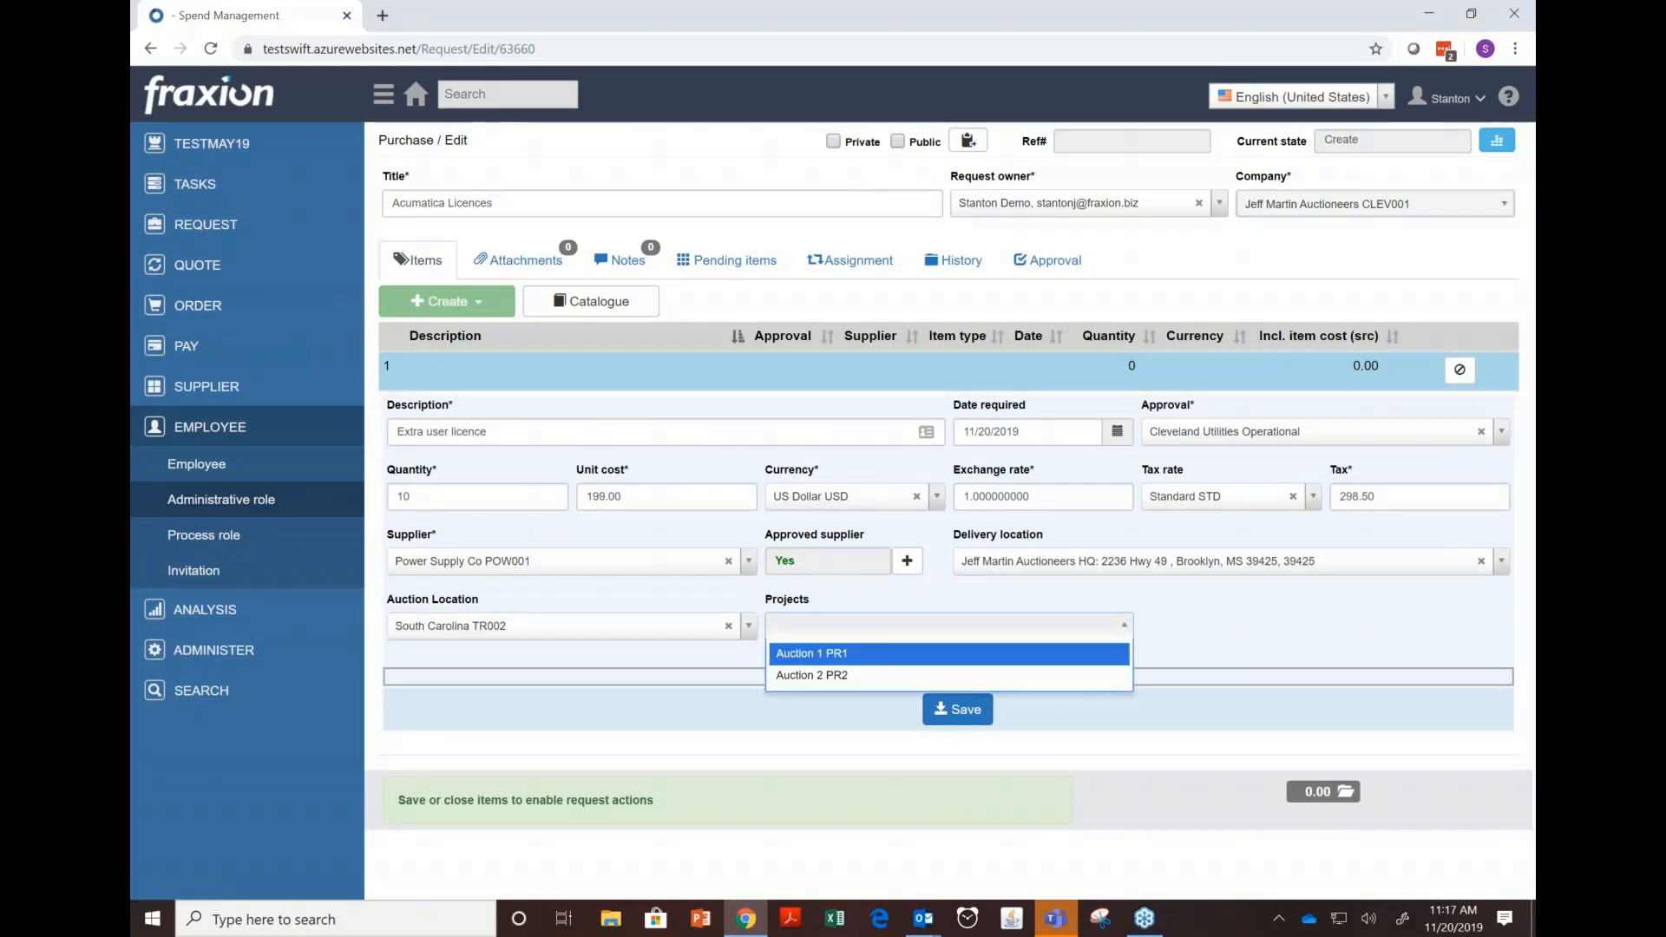
click(1035, 654)
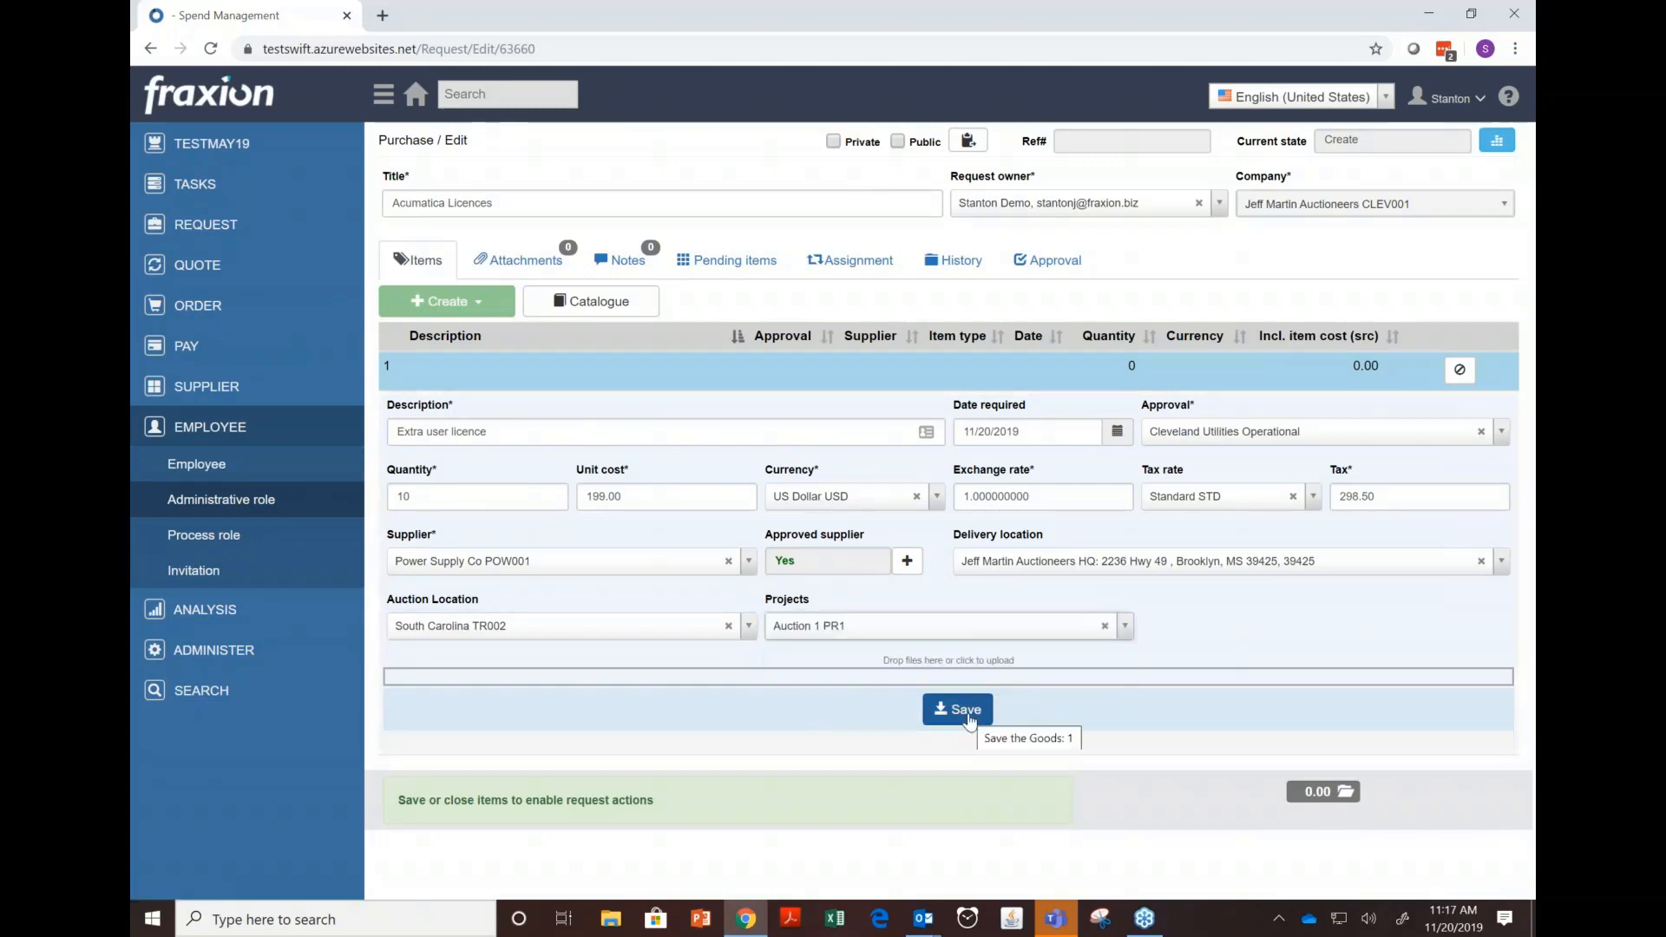
click(968, 714)
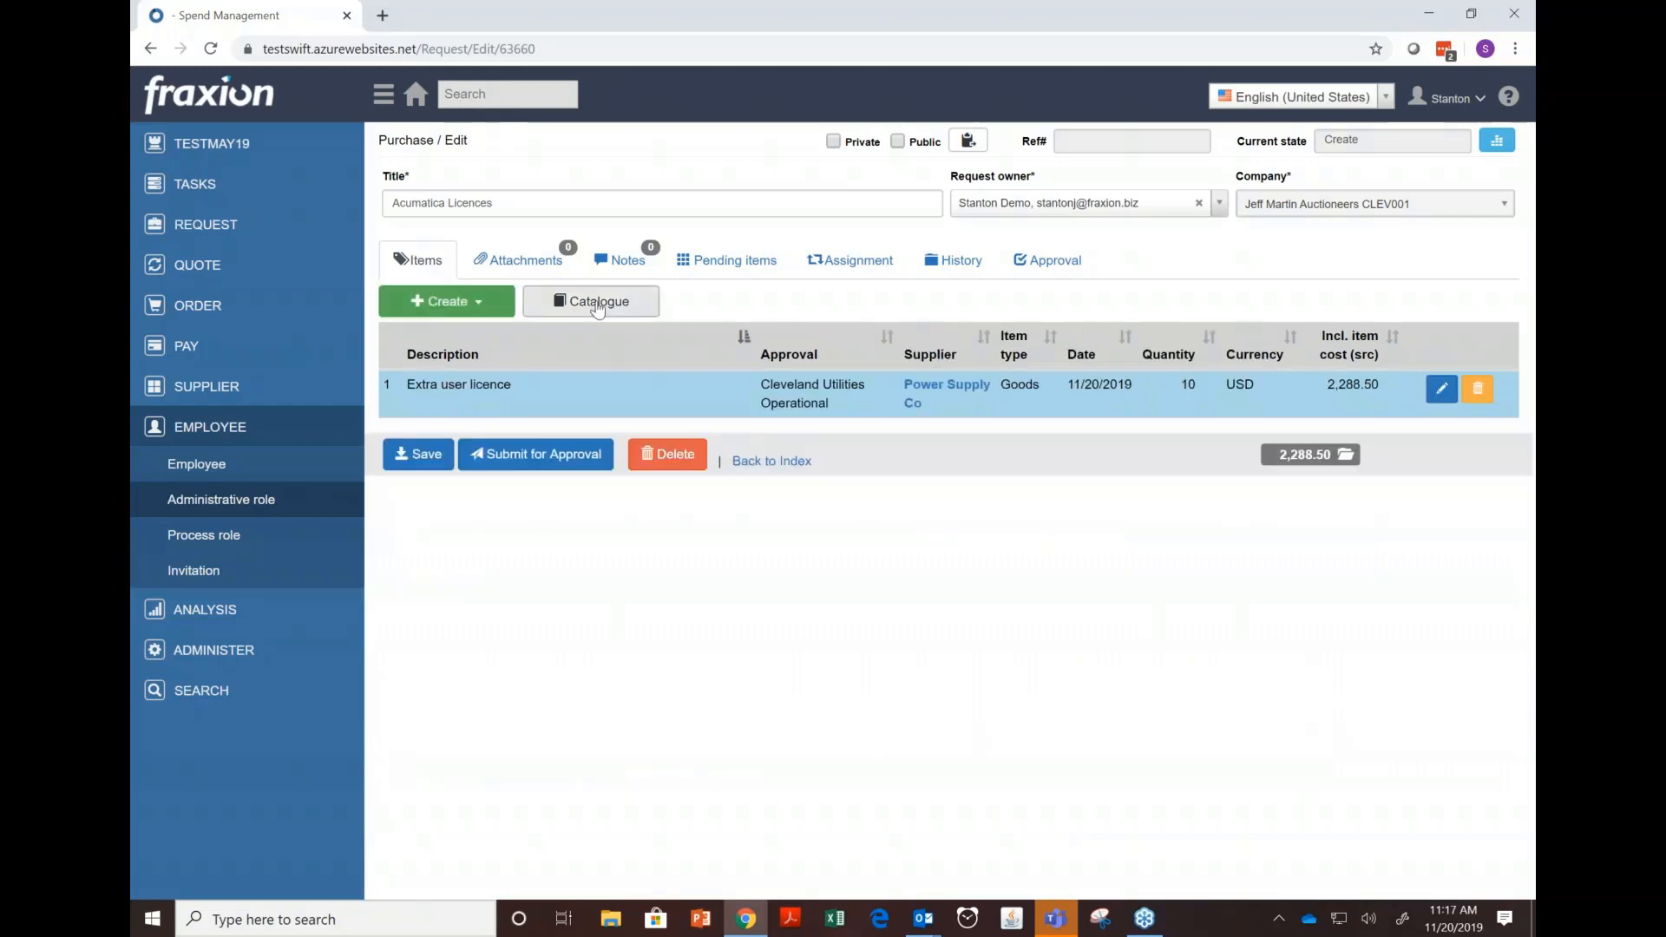
- Open the catalogue store for this request and browse the Electrical Supplies category
click(599, 304)
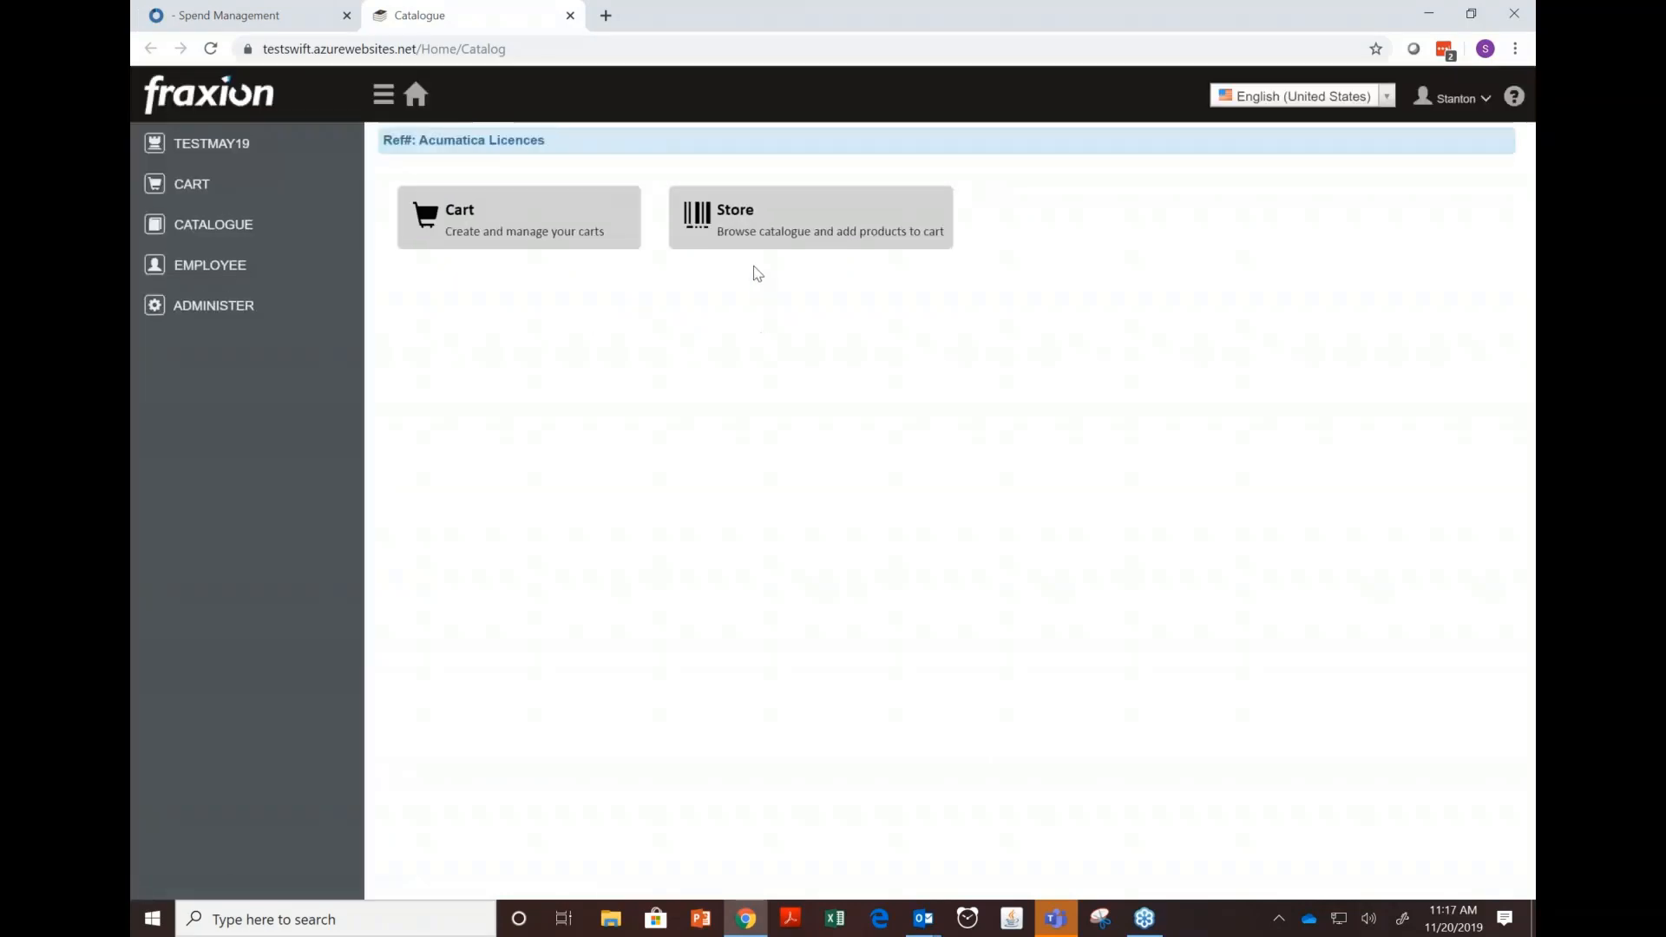
click(763, 229)
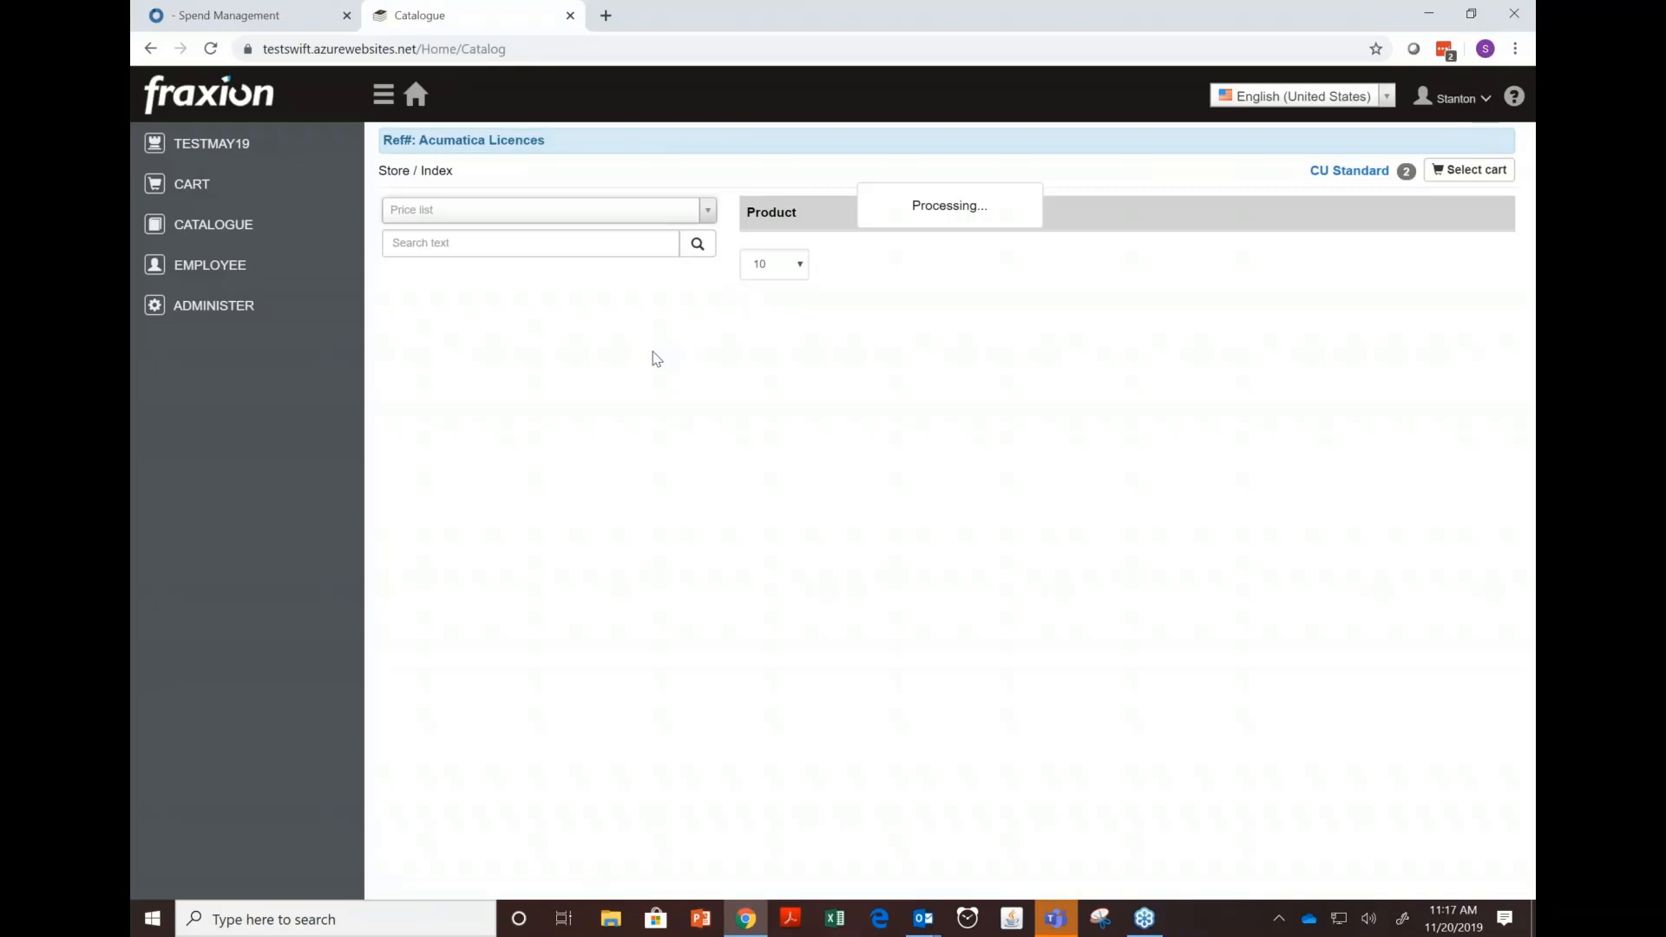
click(516, 328)
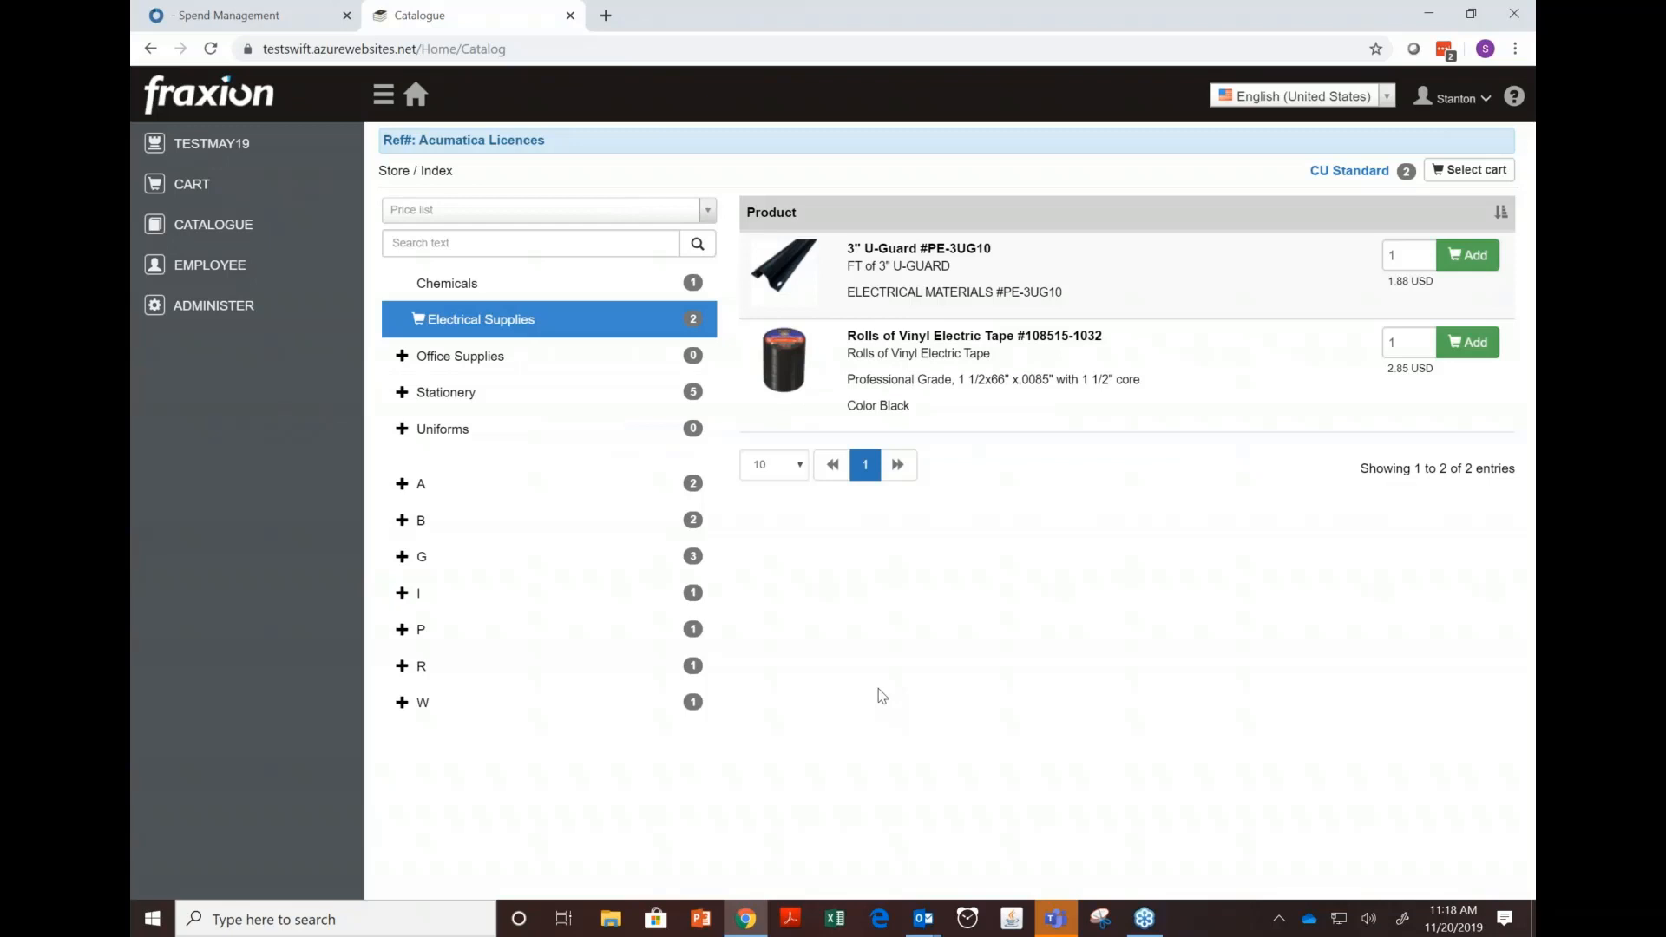
click(818, 391)
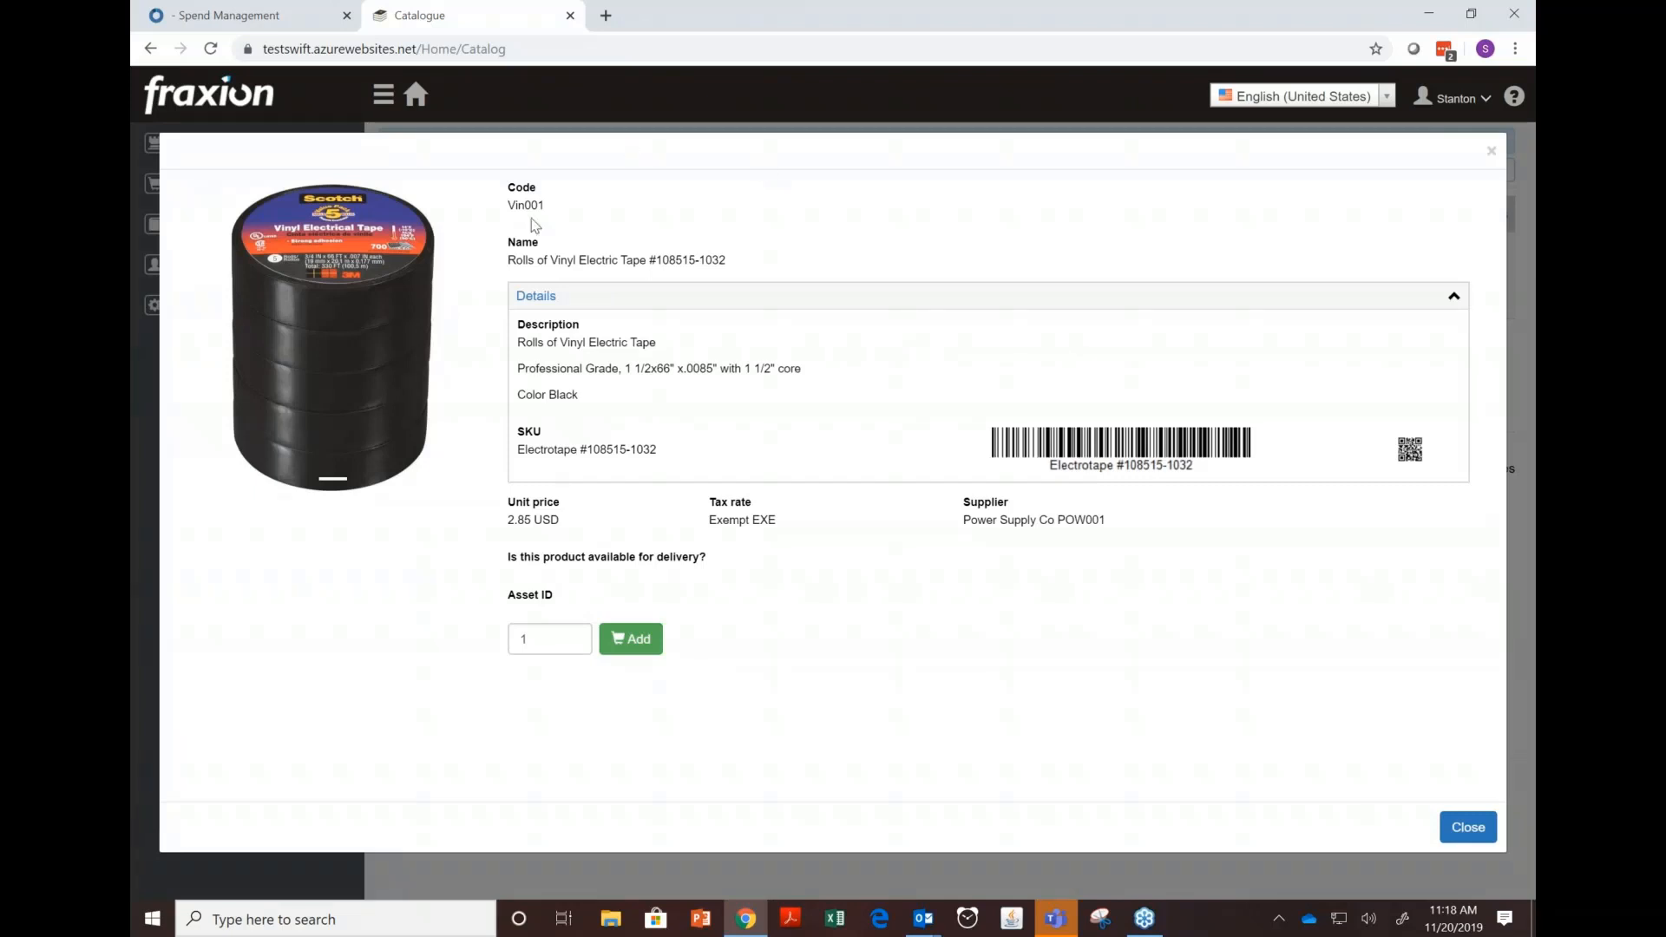
click(653, 649)
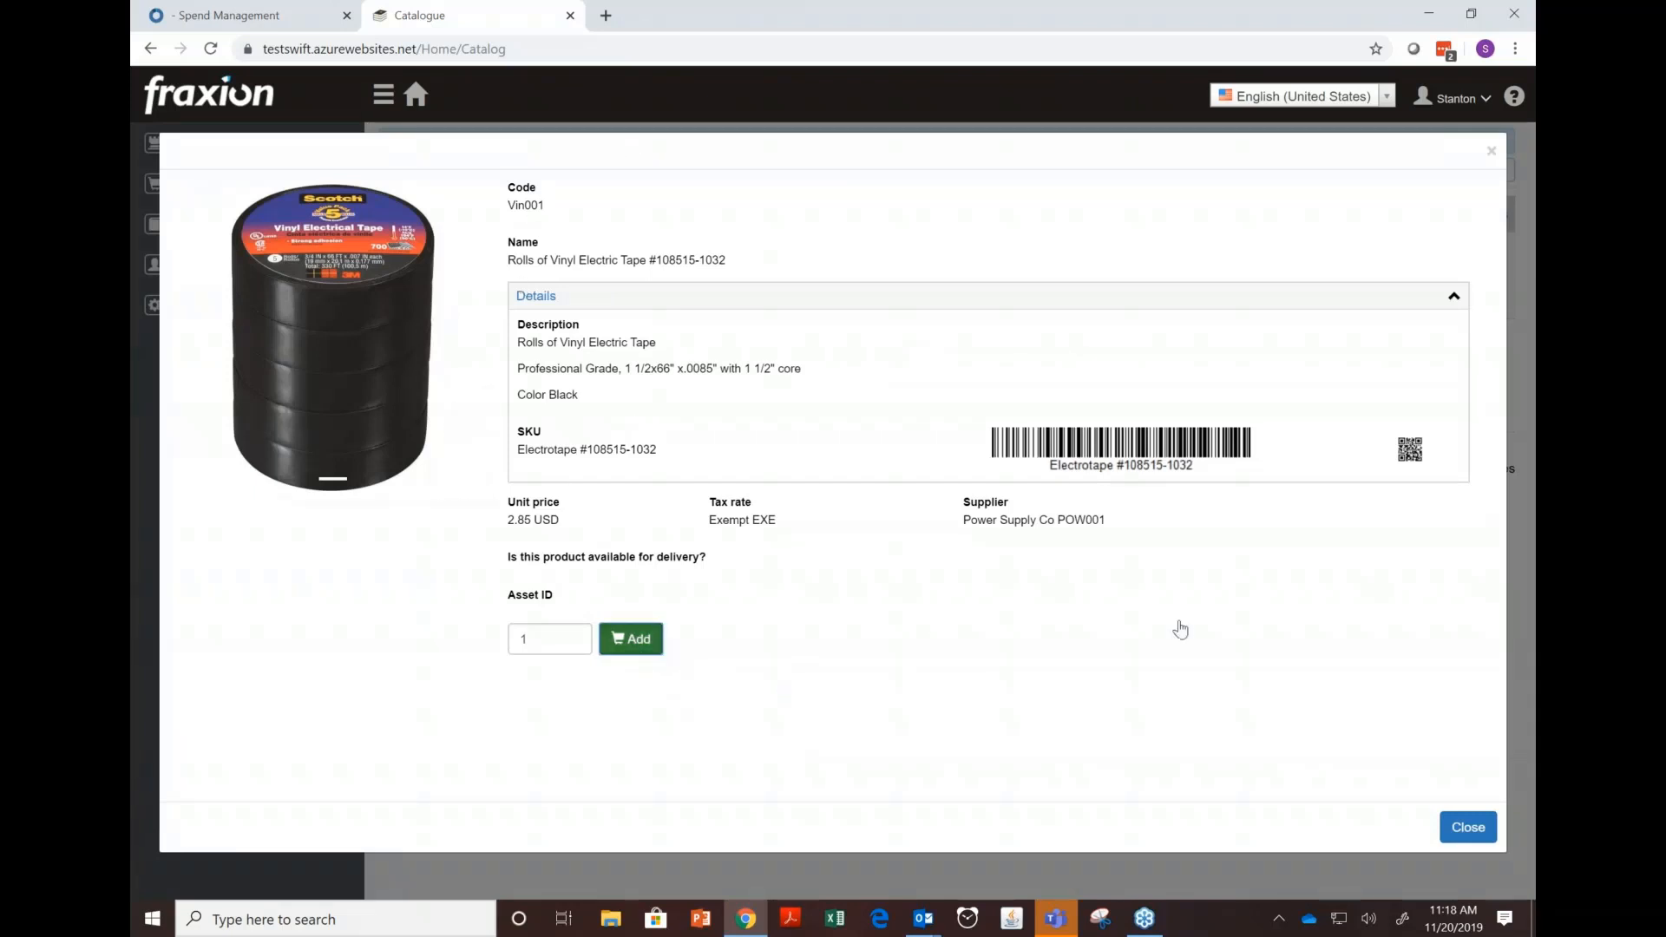
click(1489, 154)
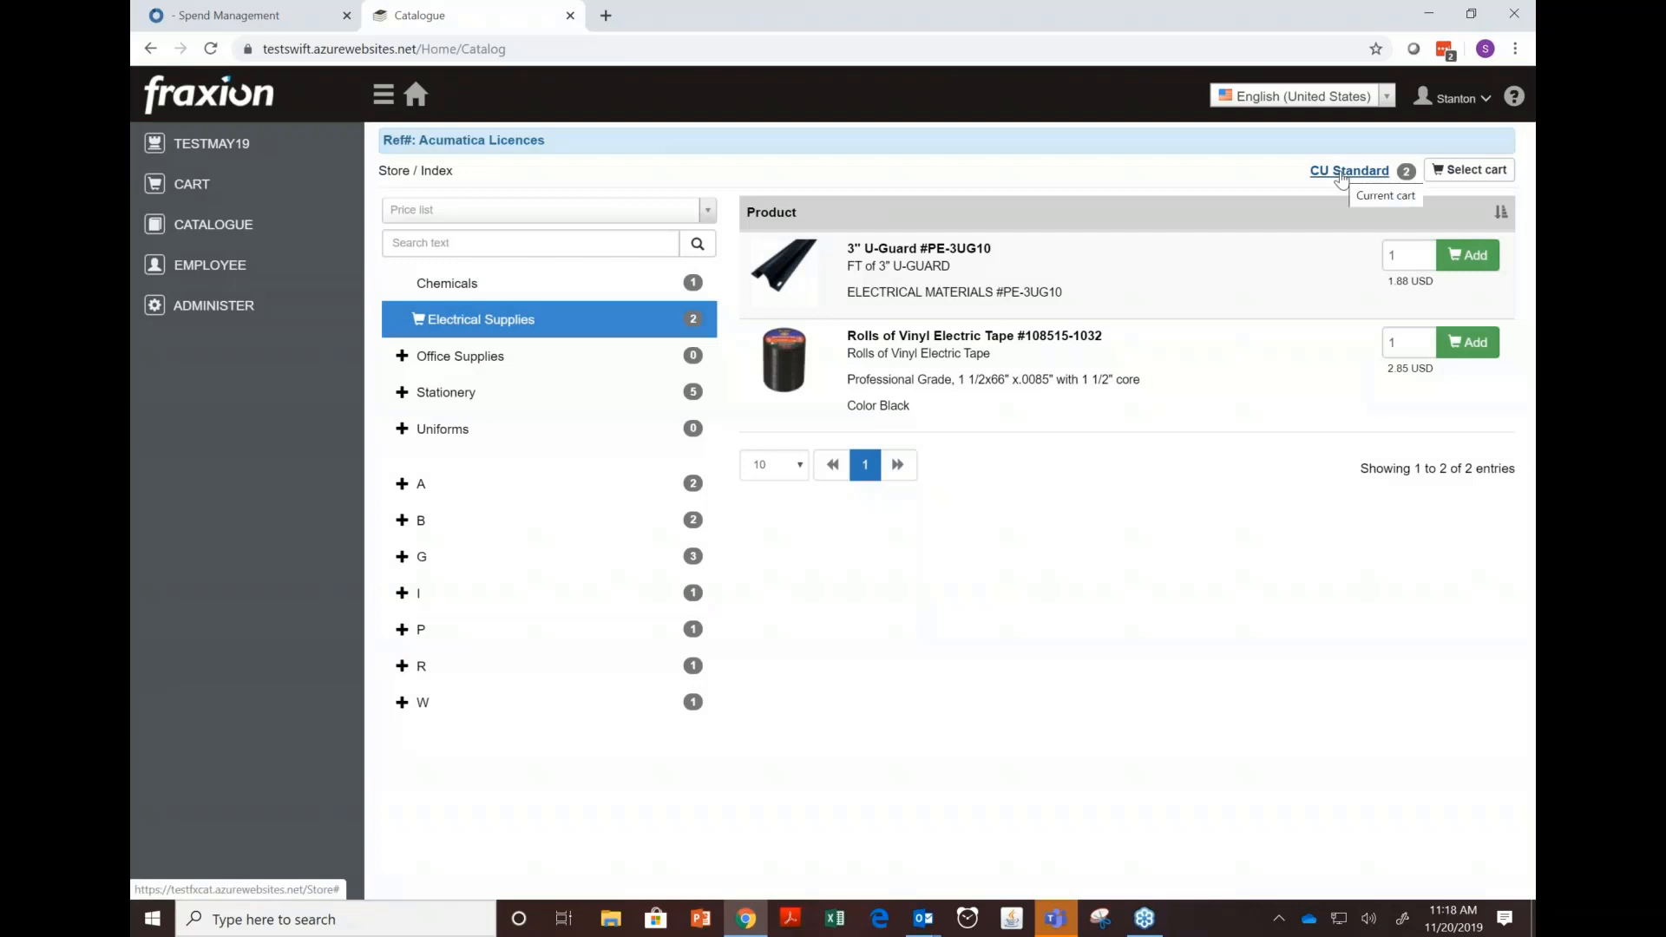
- Add the CU Standard cart's items to the Acumatica Licences request and submit the request for approval
click(1342, 179)
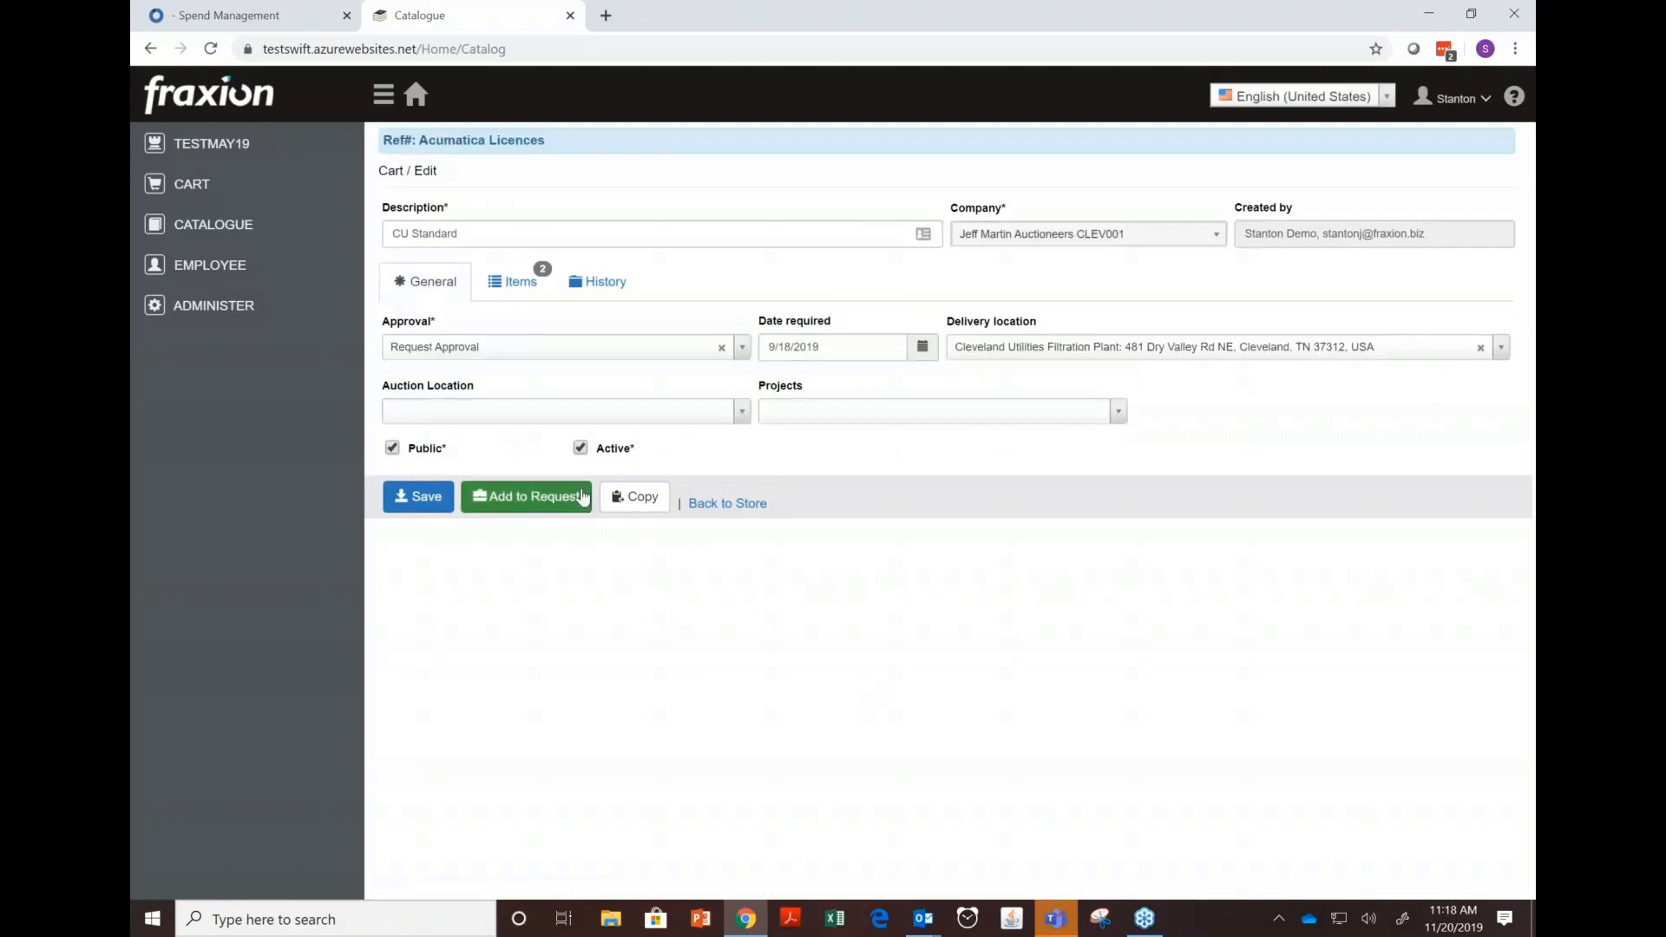
click(539, 496)
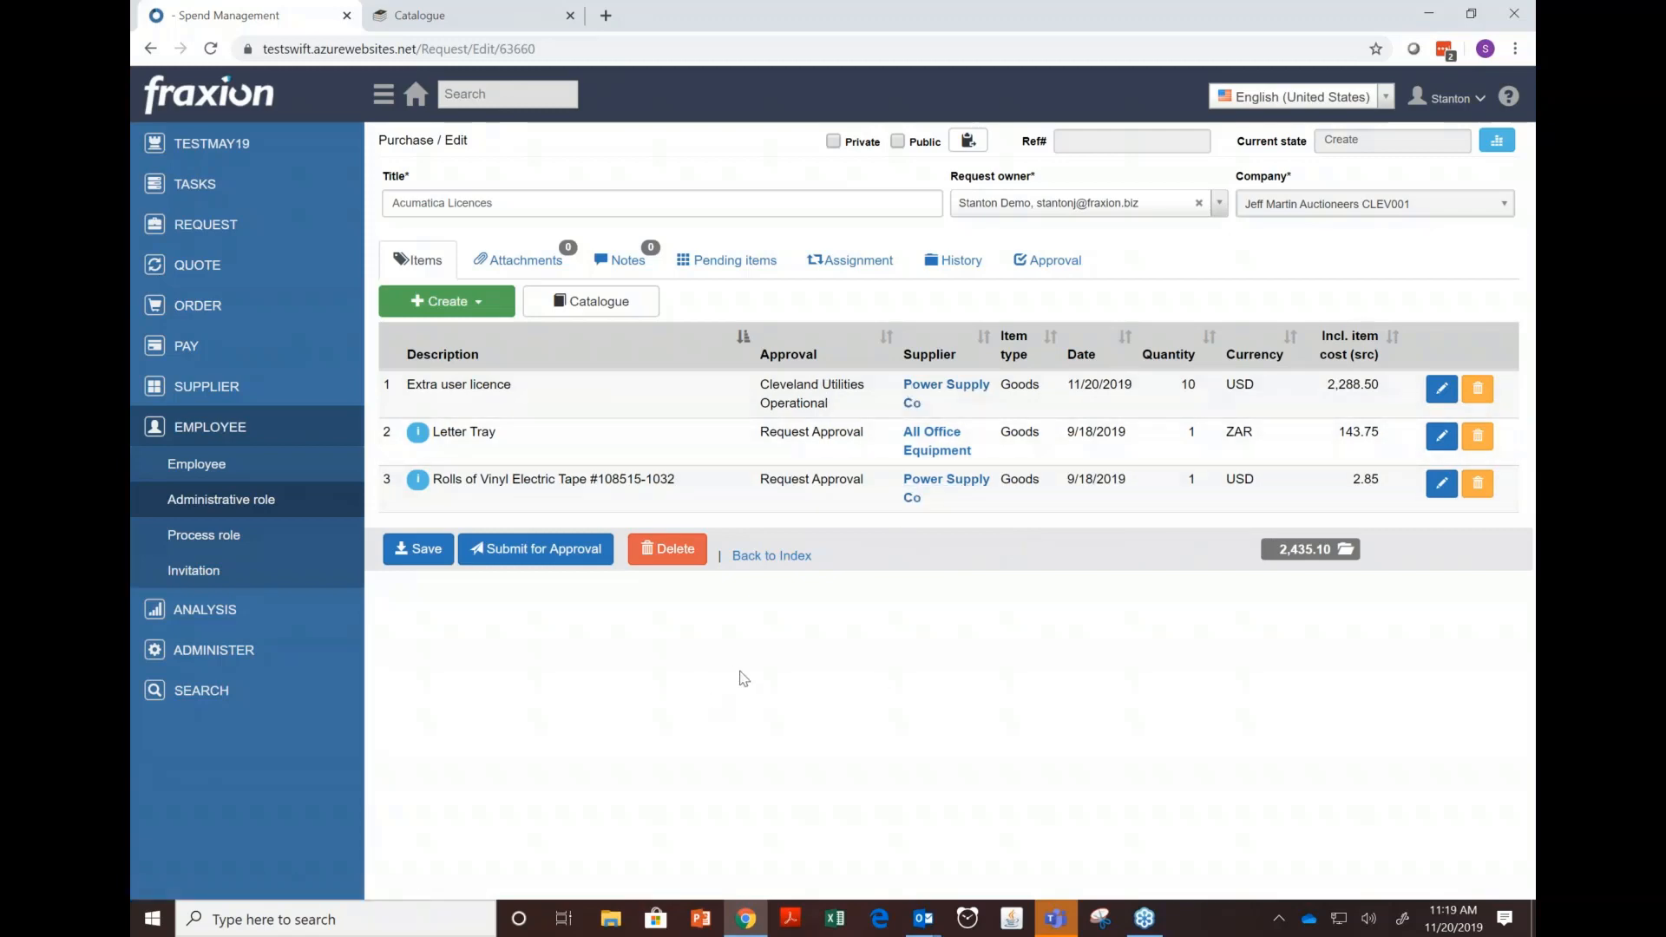
click(566, 558)
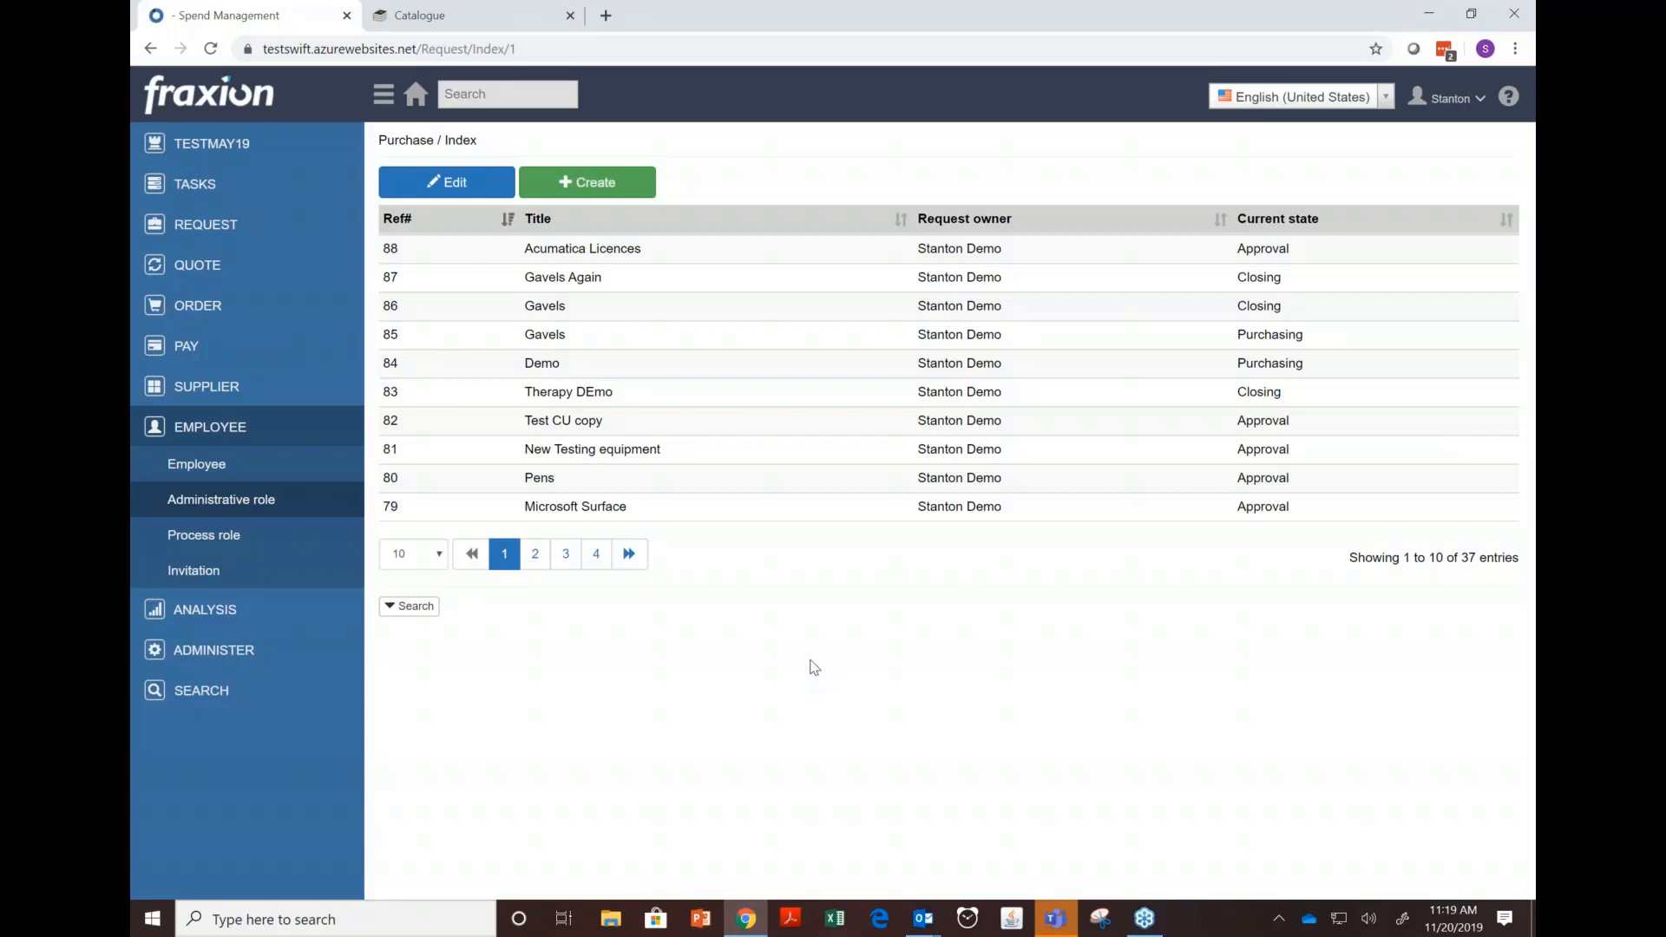
click(518, 87)
text(85)
key(Return)
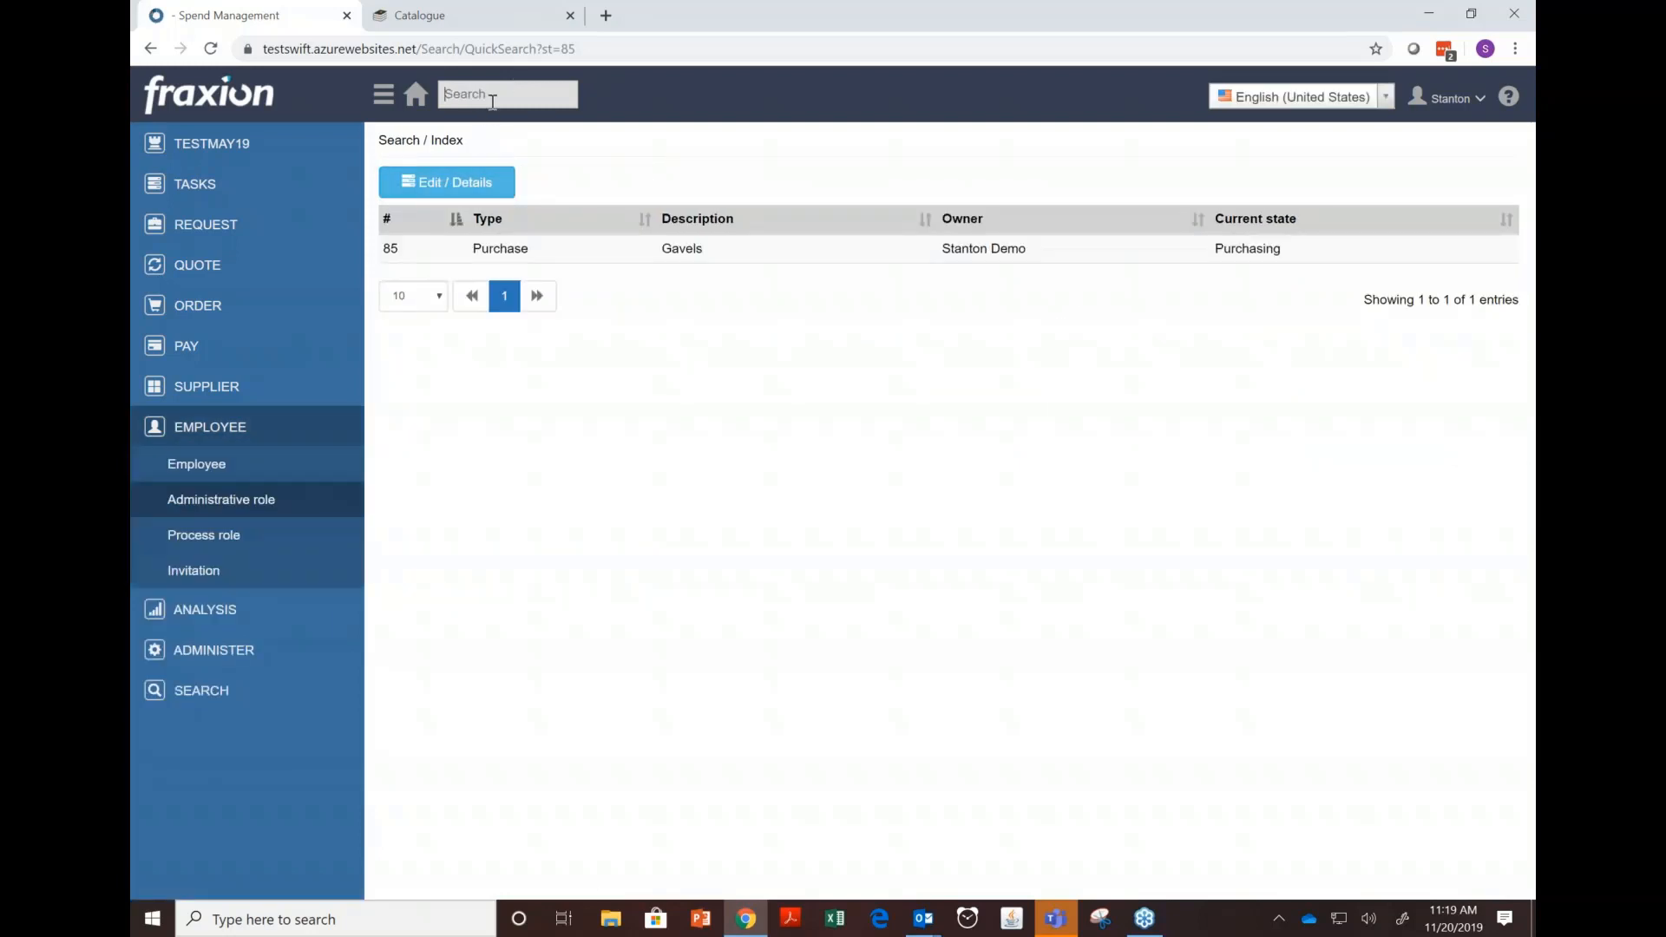
- Search for request 86 and open the Gavels purchase request
text(86)
key(Return)
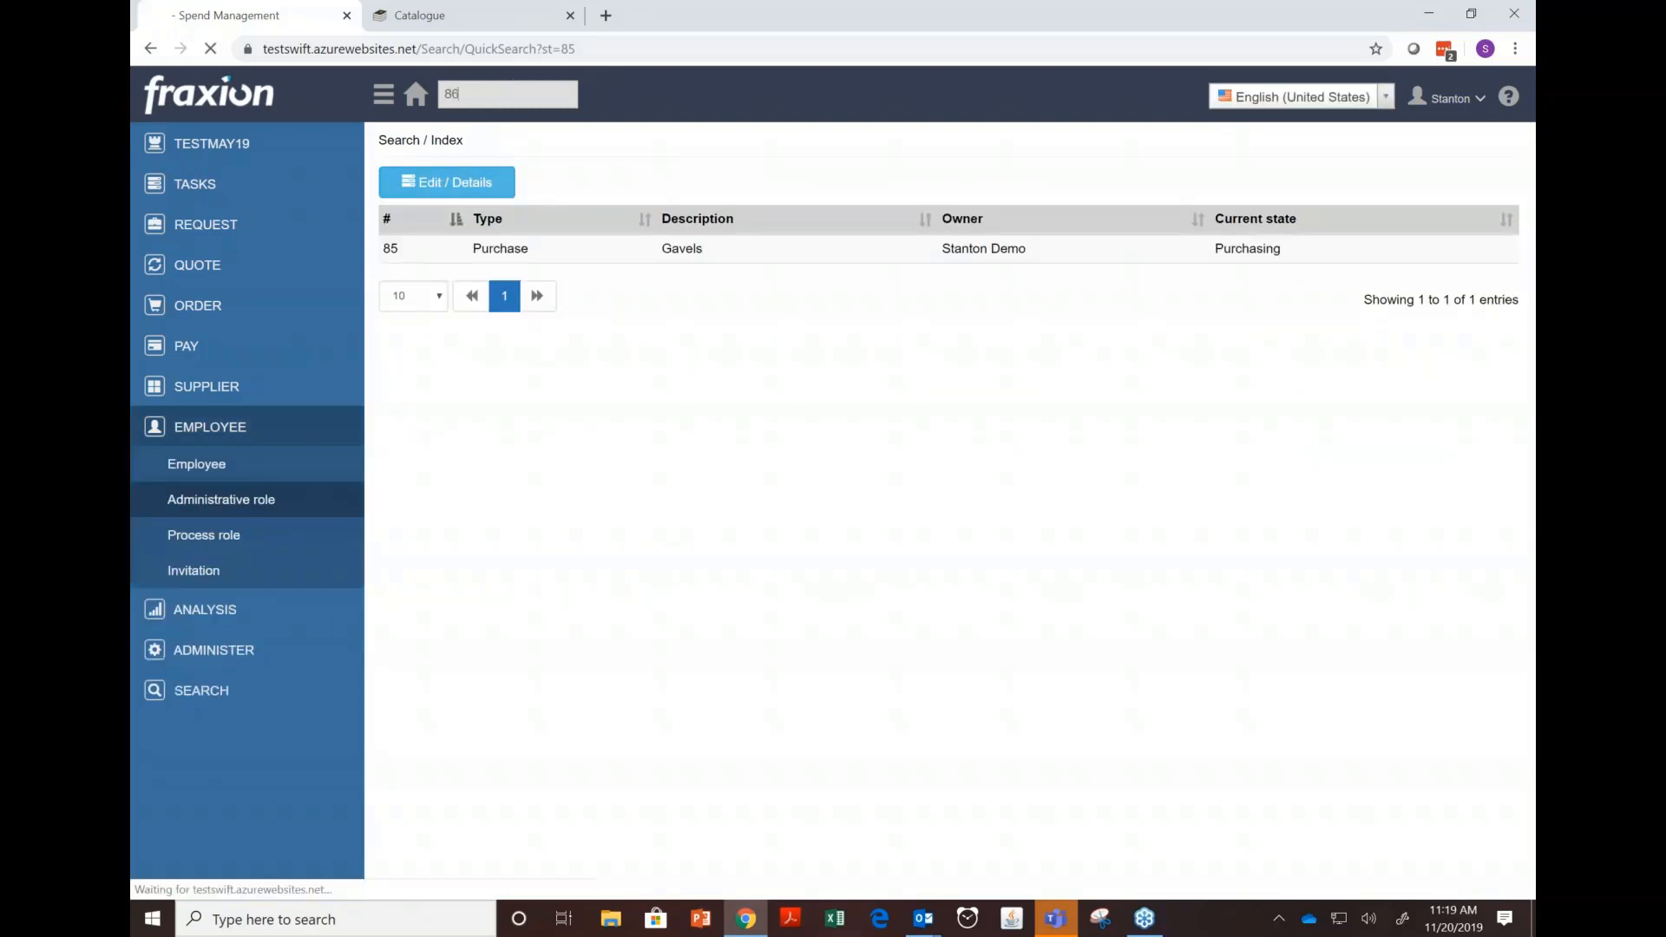
double_click(700, 265)
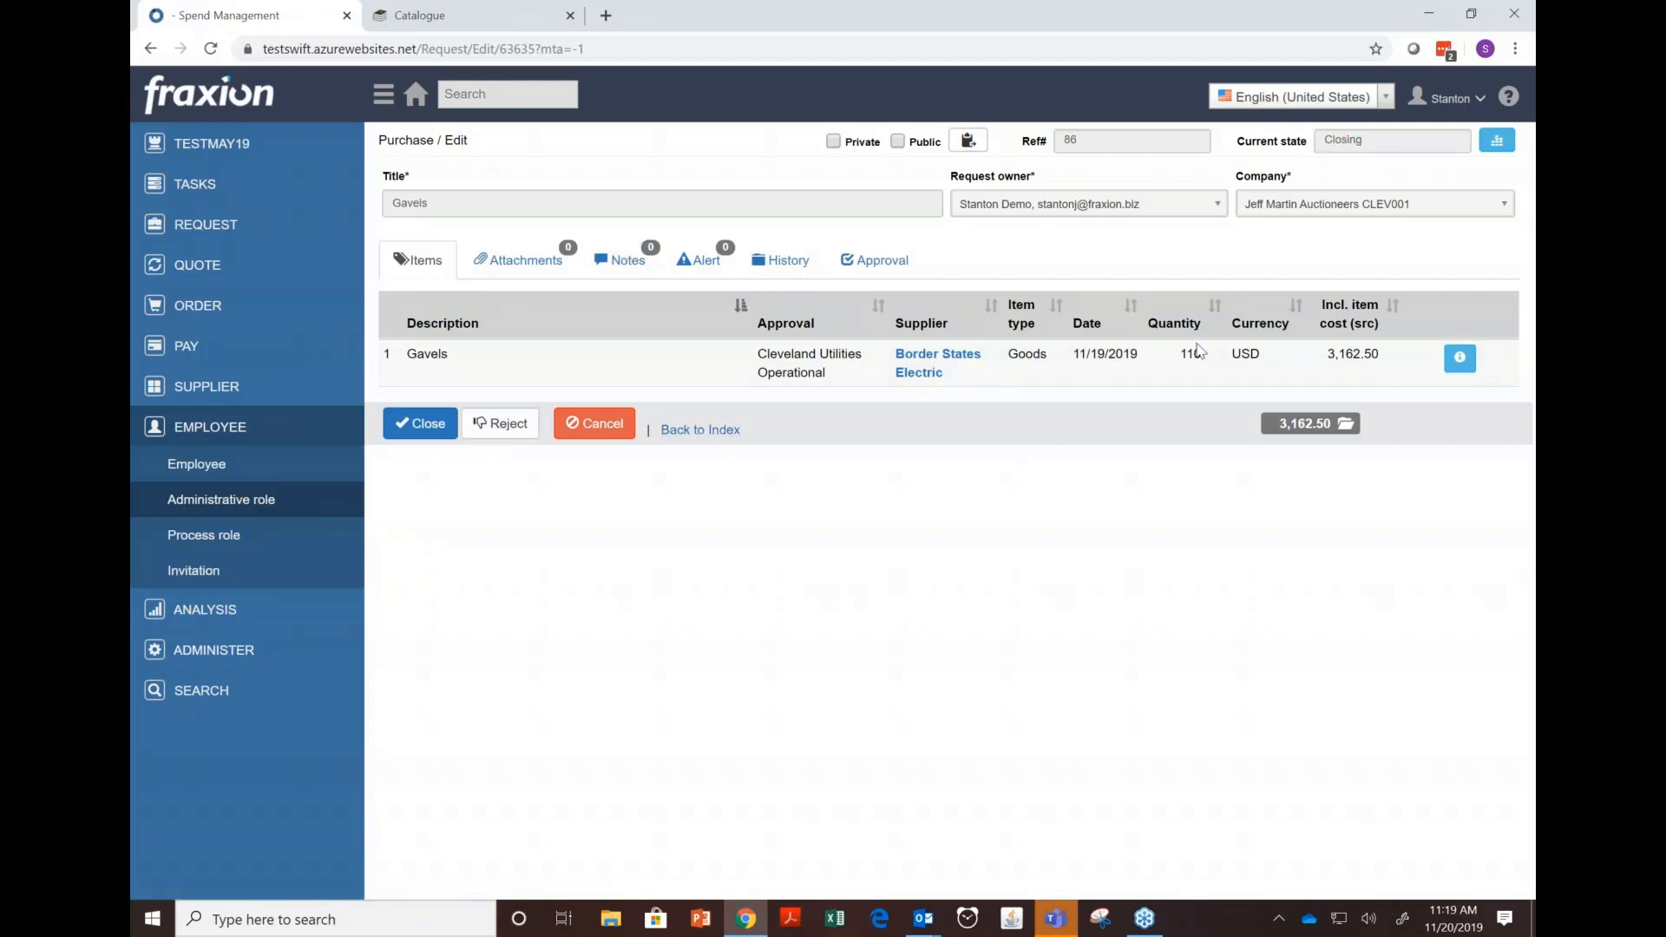
- Examine the request's budget dashboard for South Carolina TR002, including the approval and closing shares of spend
click(1490, 150)
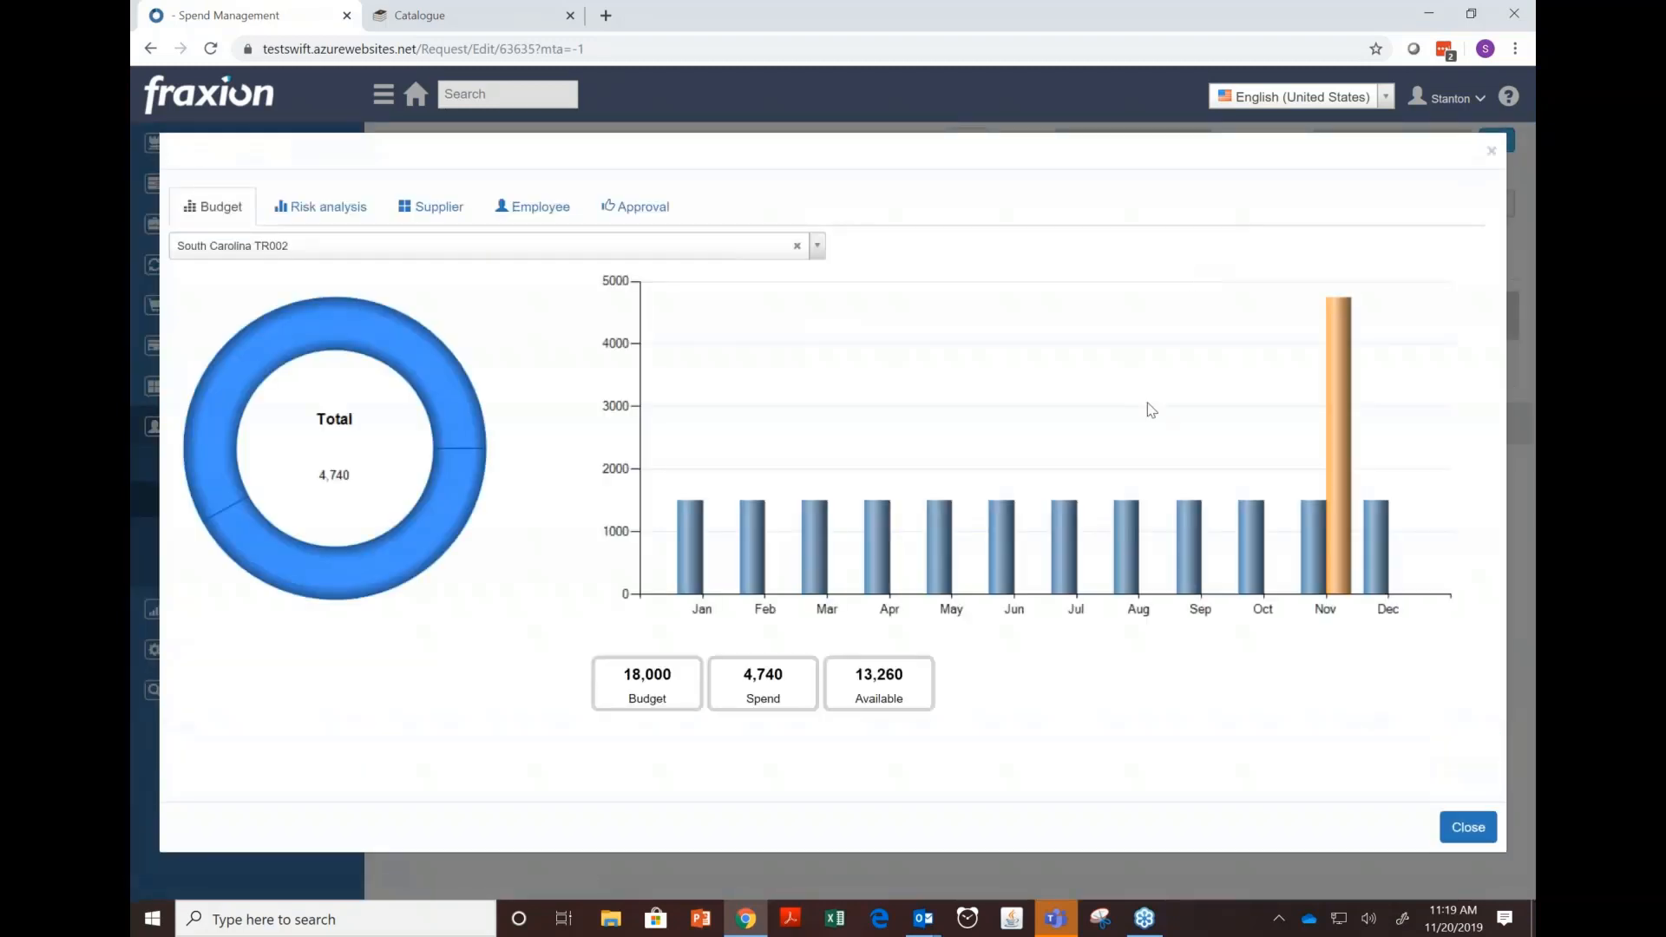
click(816, 247)
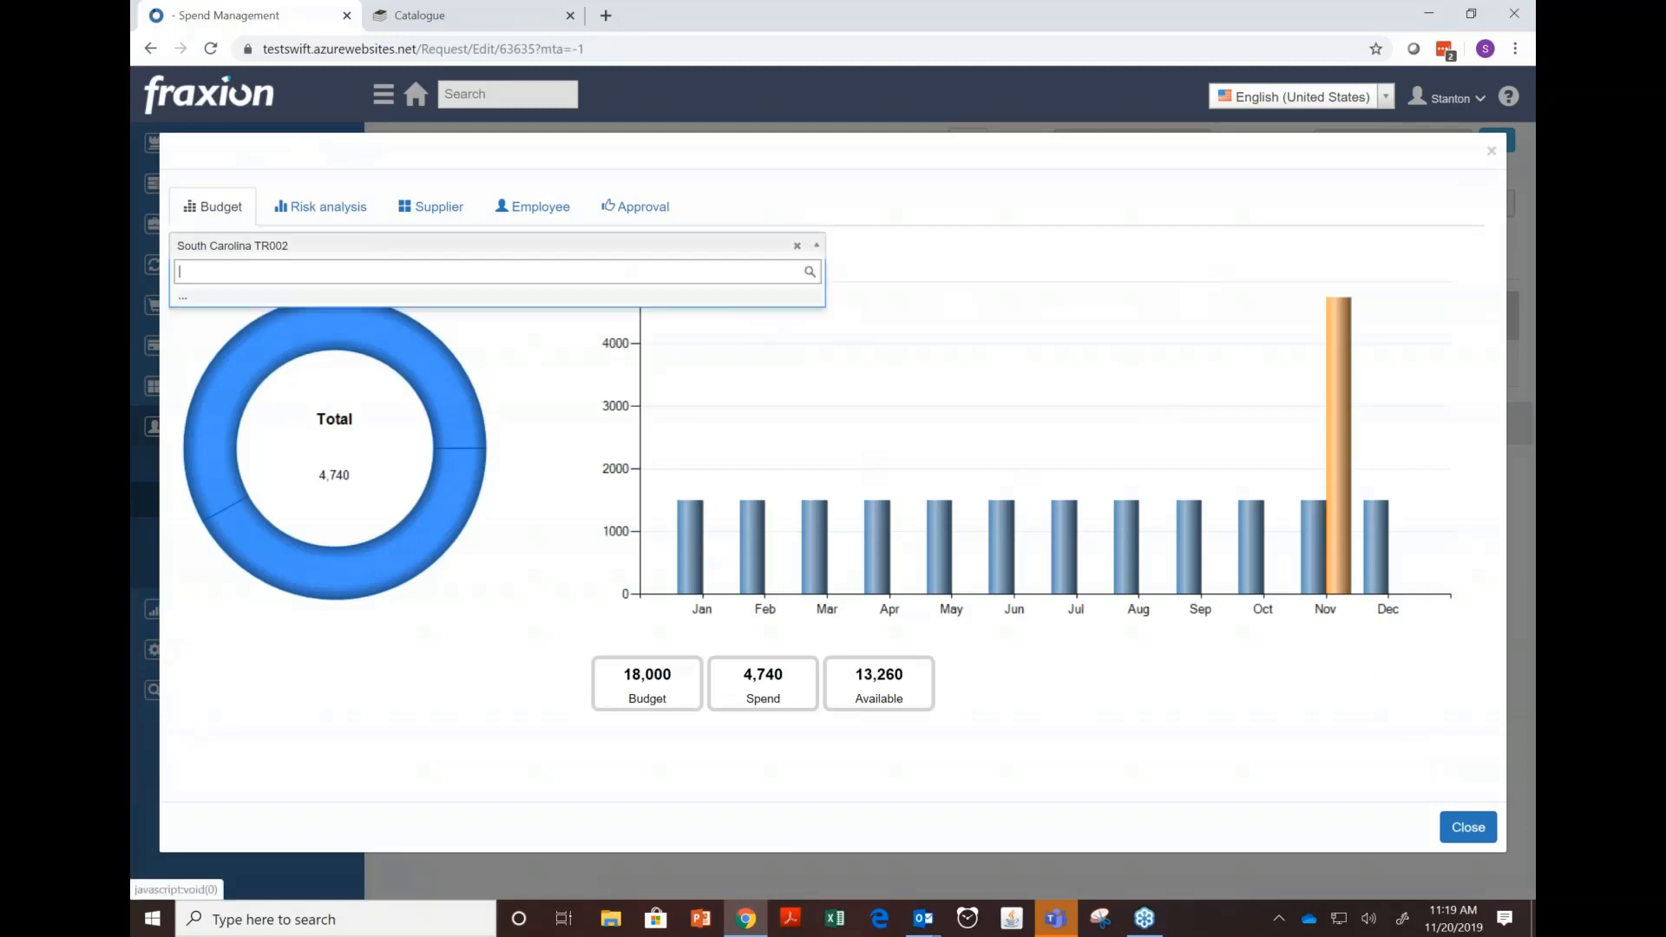
click(532, 294)
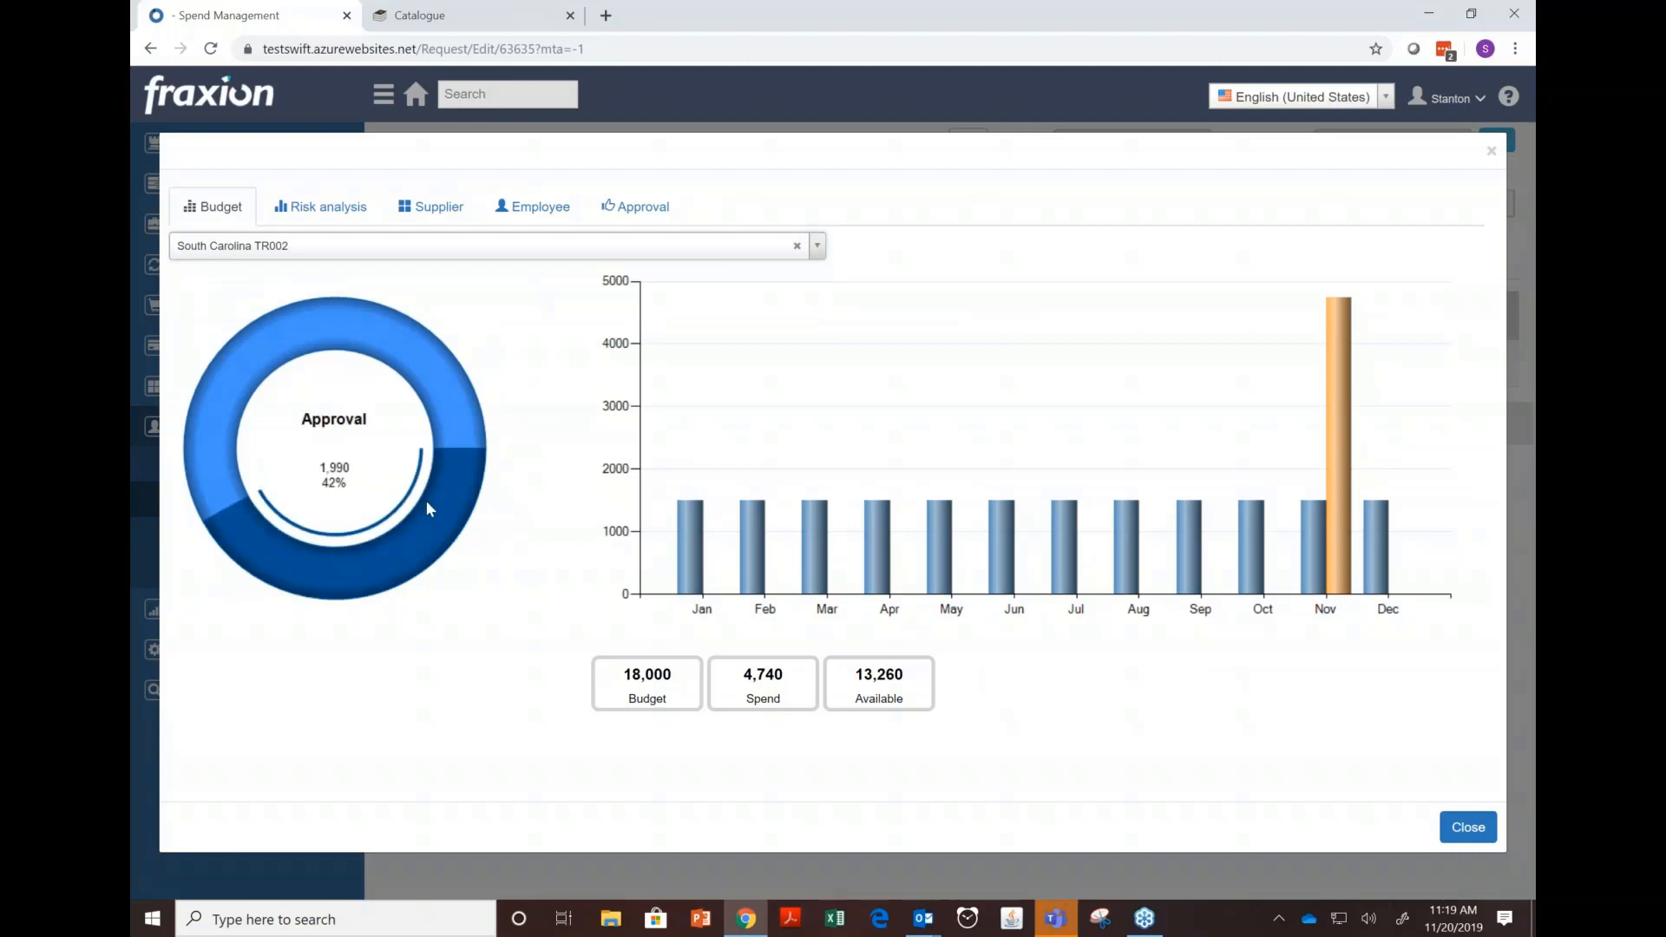
mouse_move(432, 376)
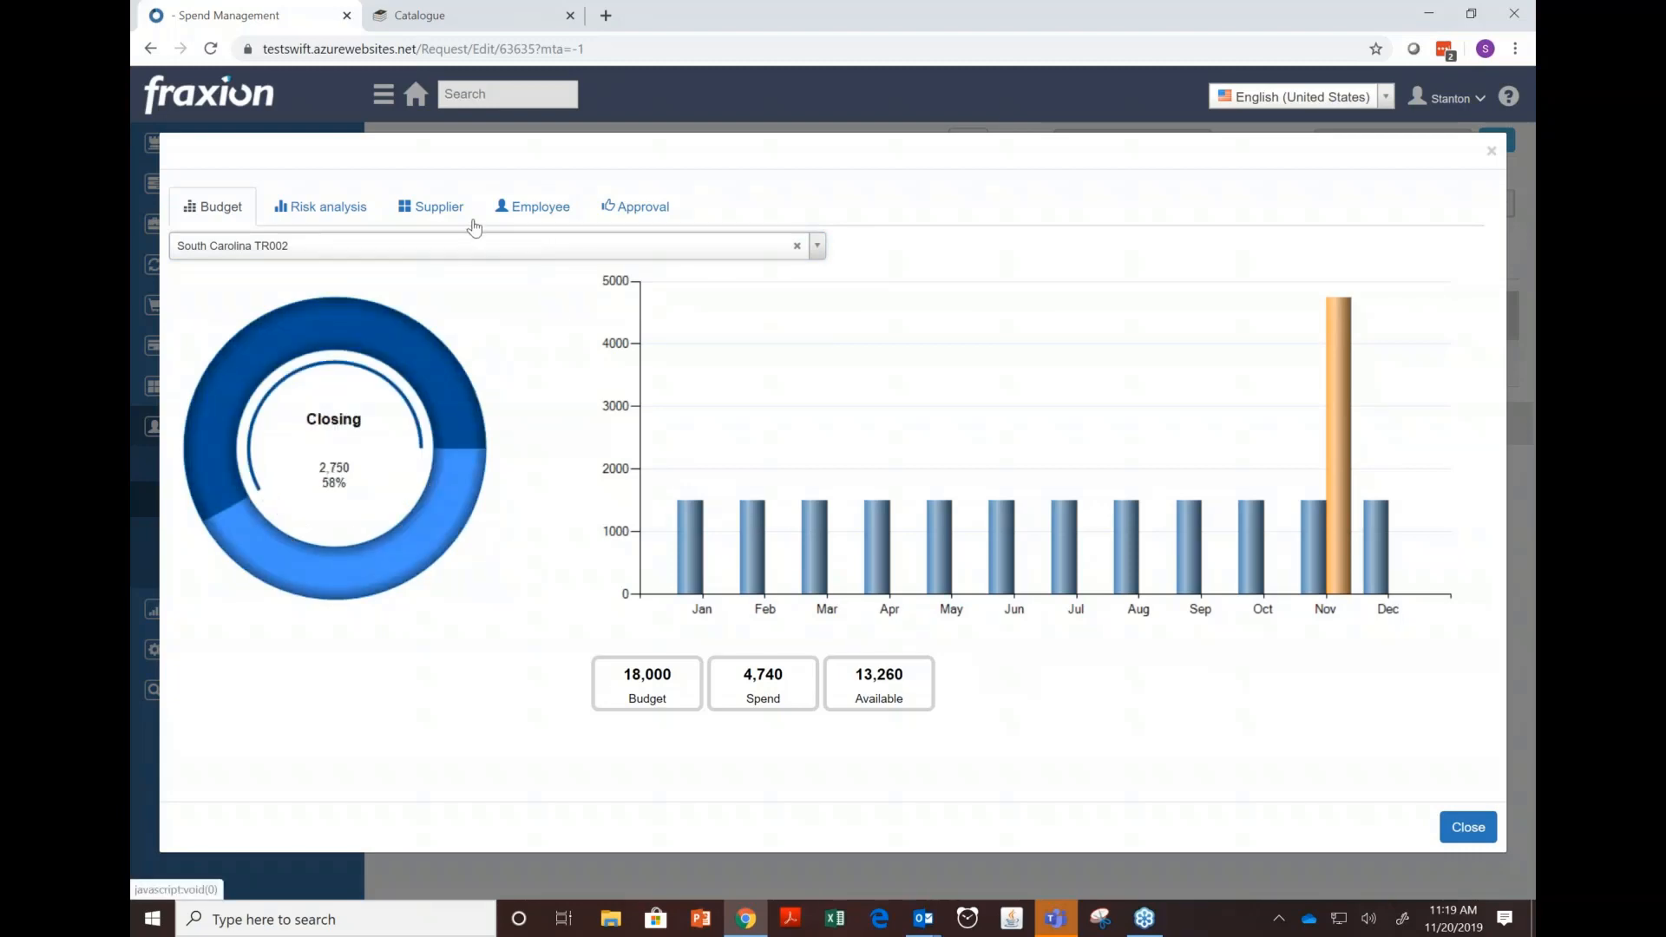
- Examine the request's risk analysis, supplier and employee spend charts, and close the dashboard
click(352, 210)
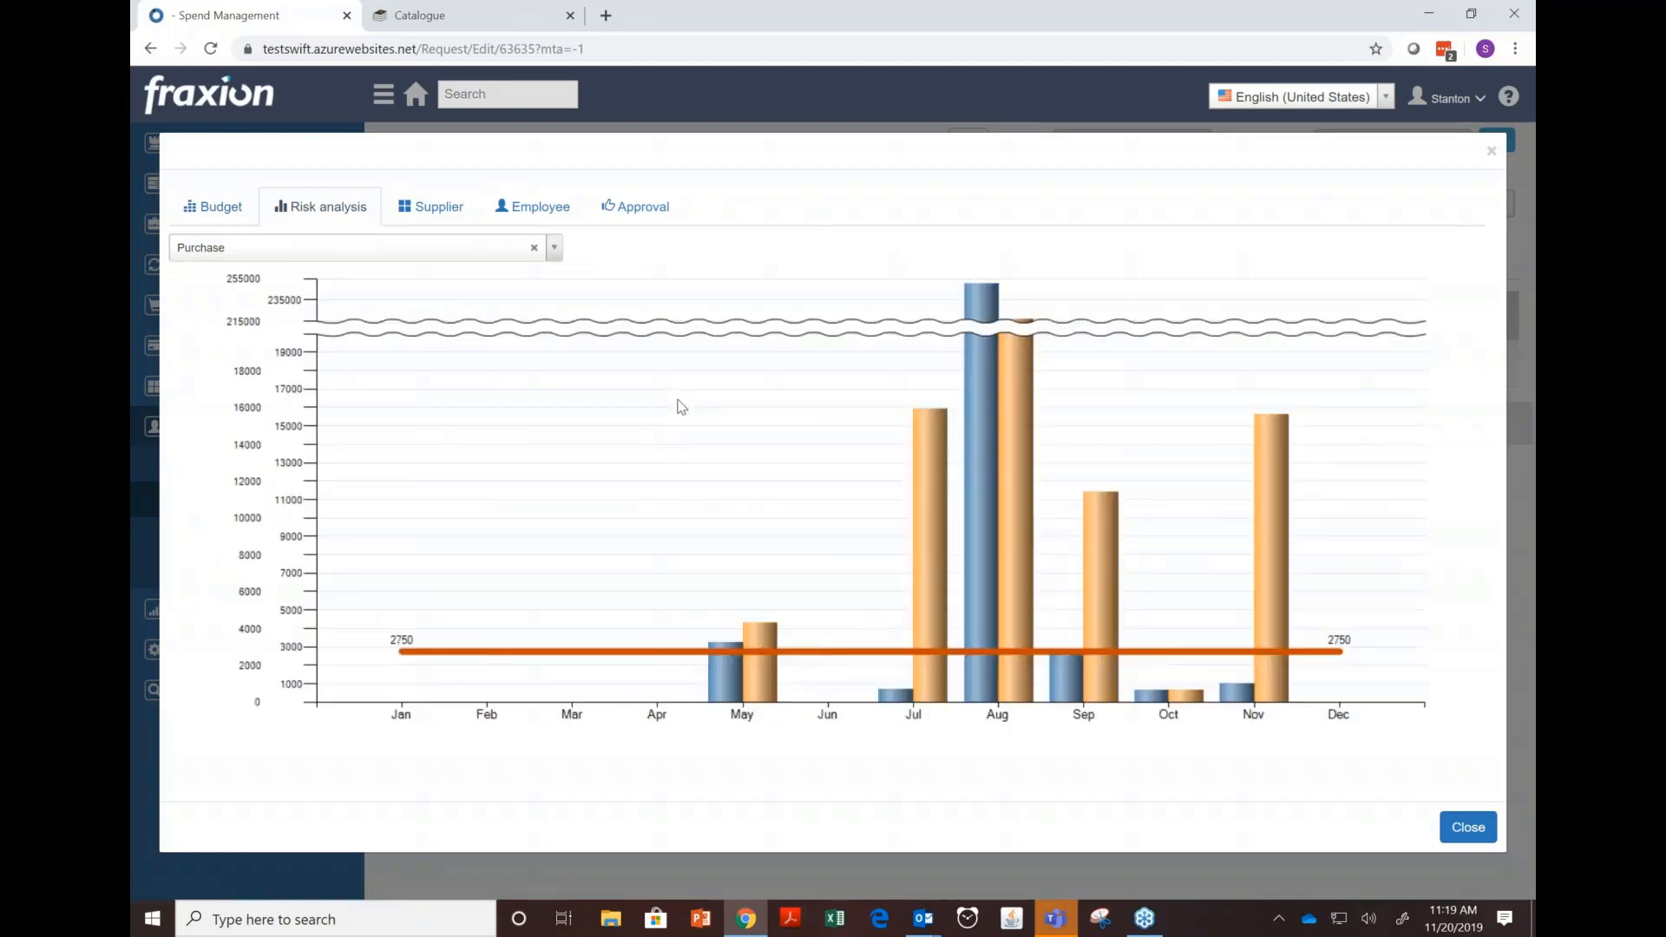
click(438, 210)
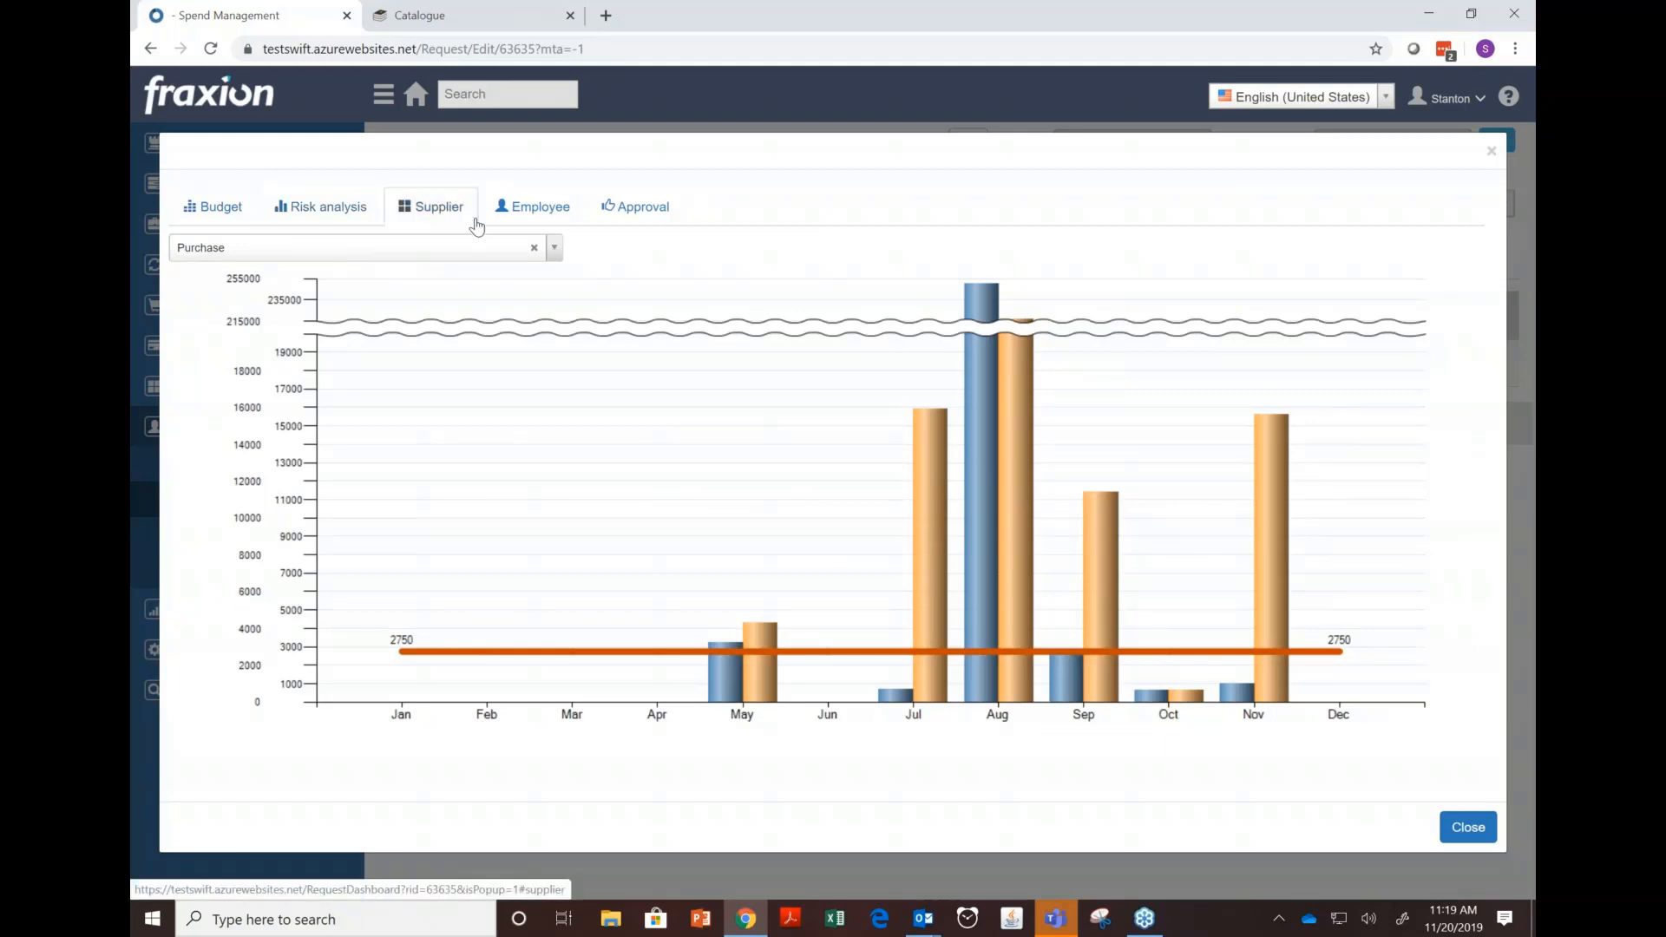
mouse_move(449, 438)
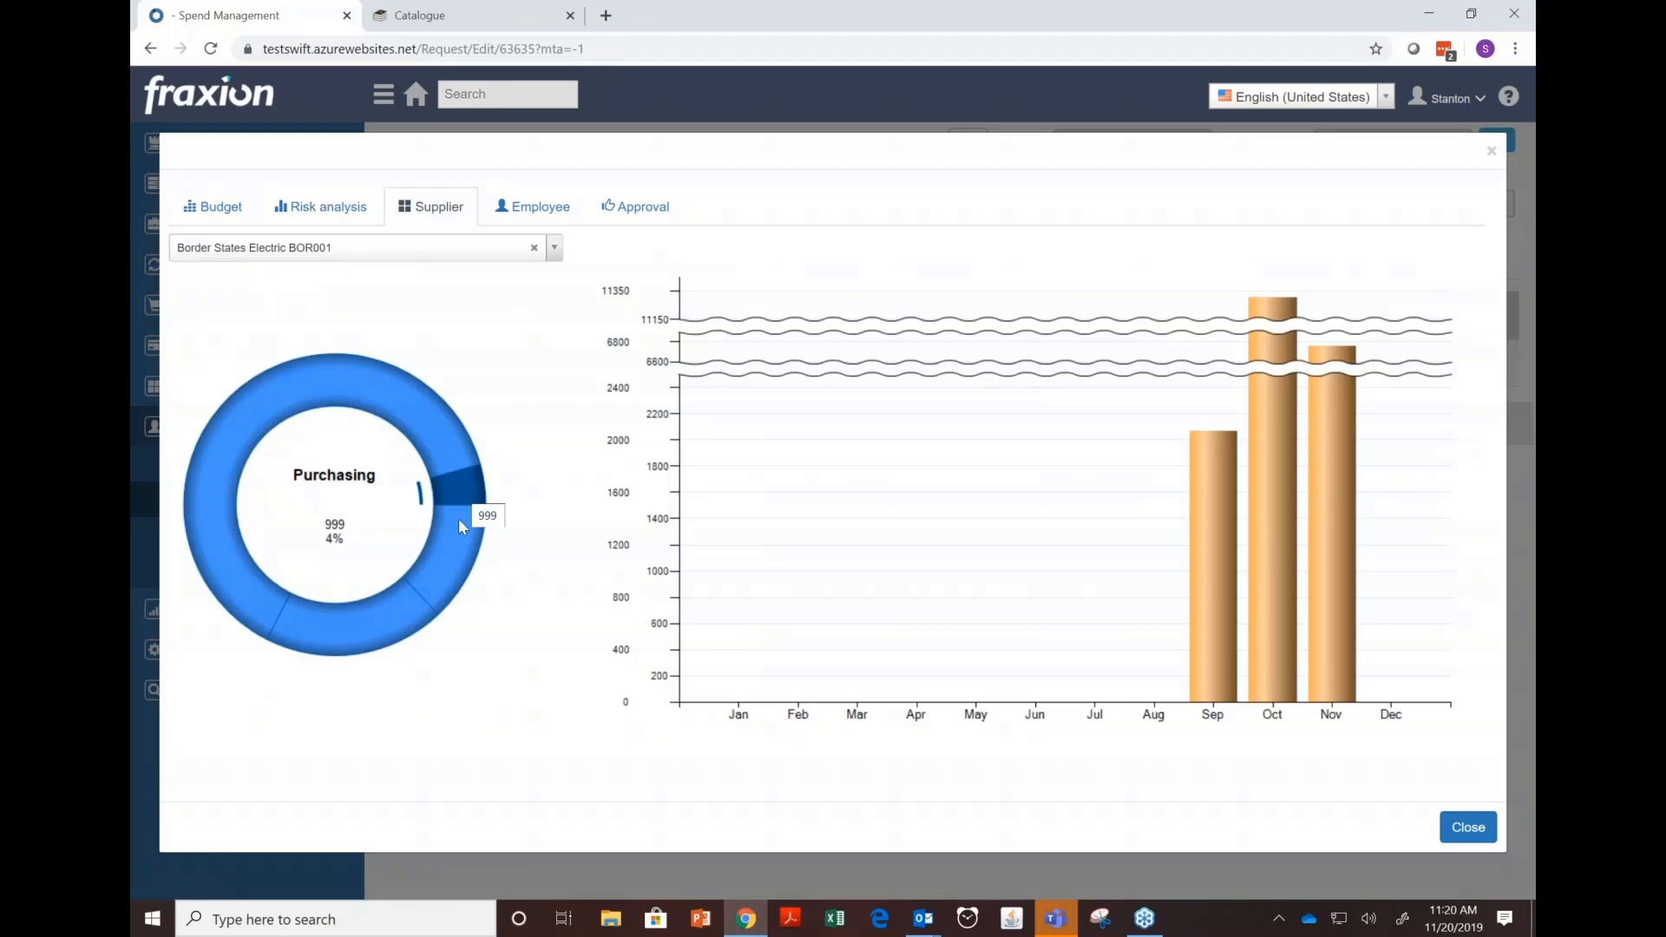
mouse_move(451, 538)
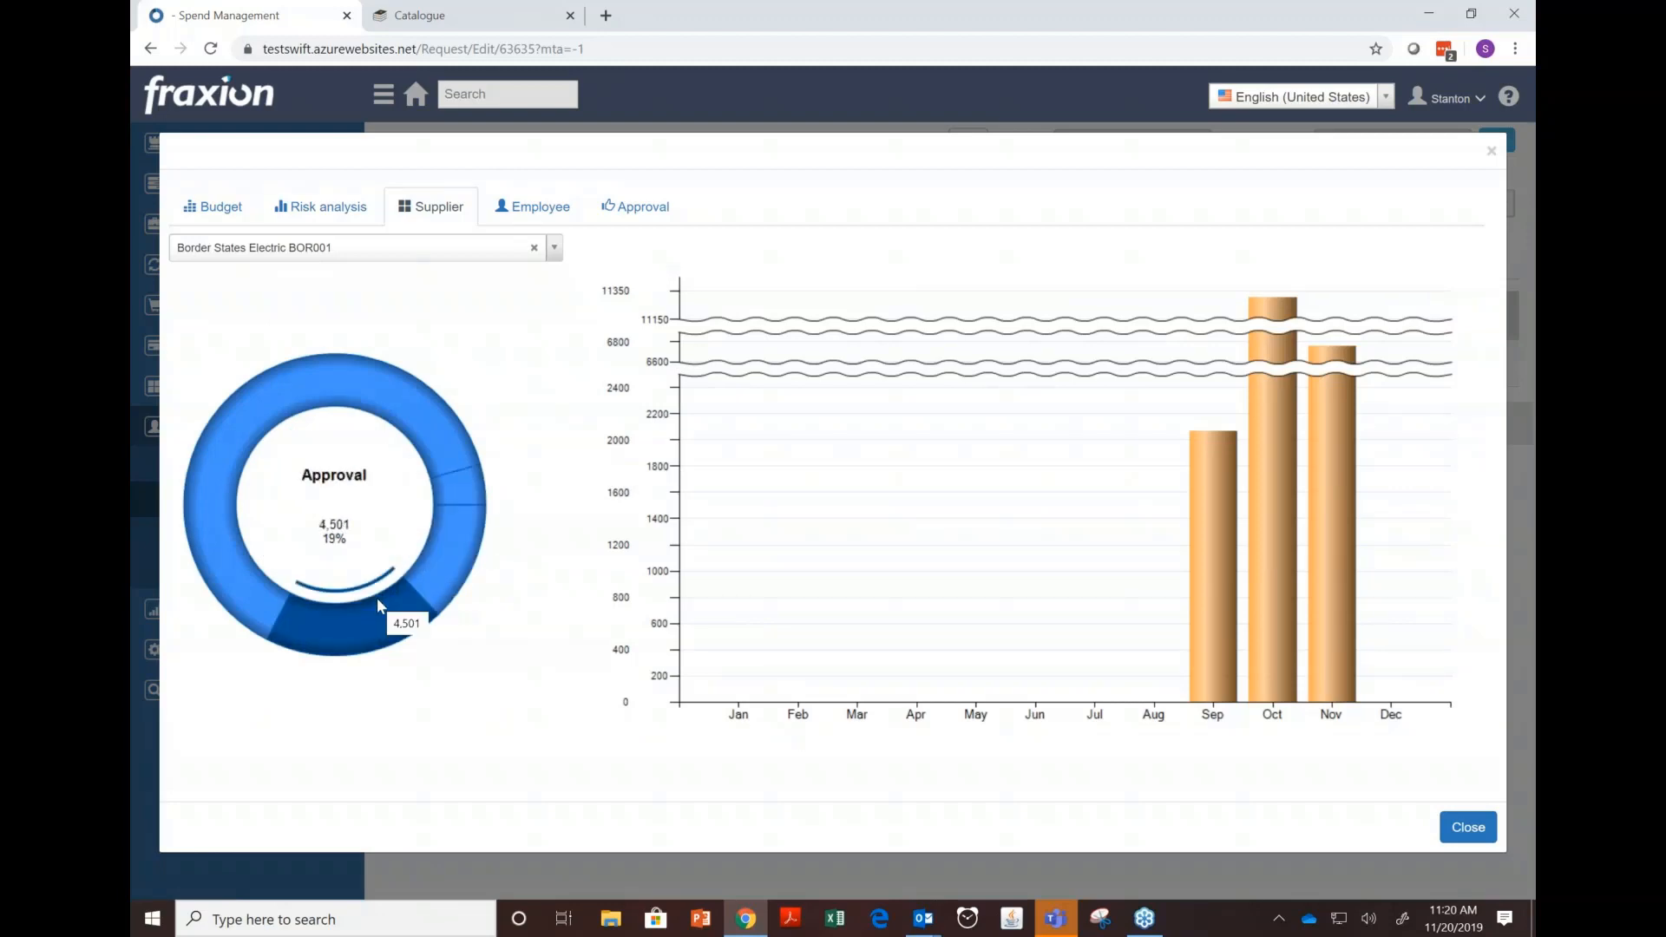
click(570, 224)
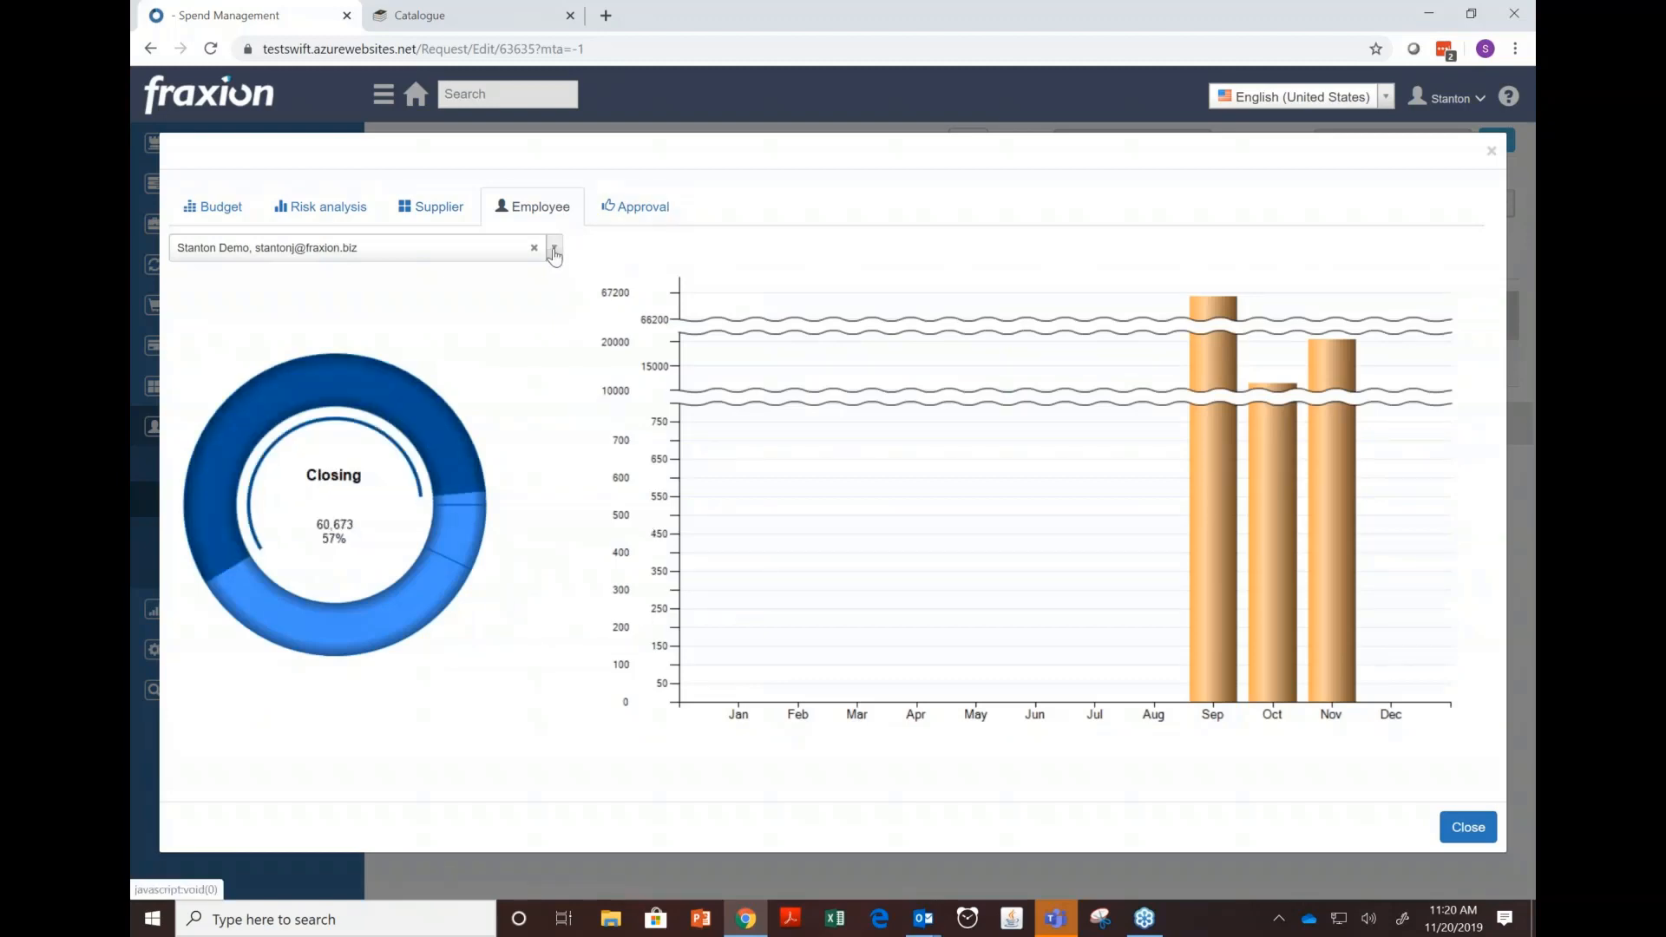
click(555, 252)
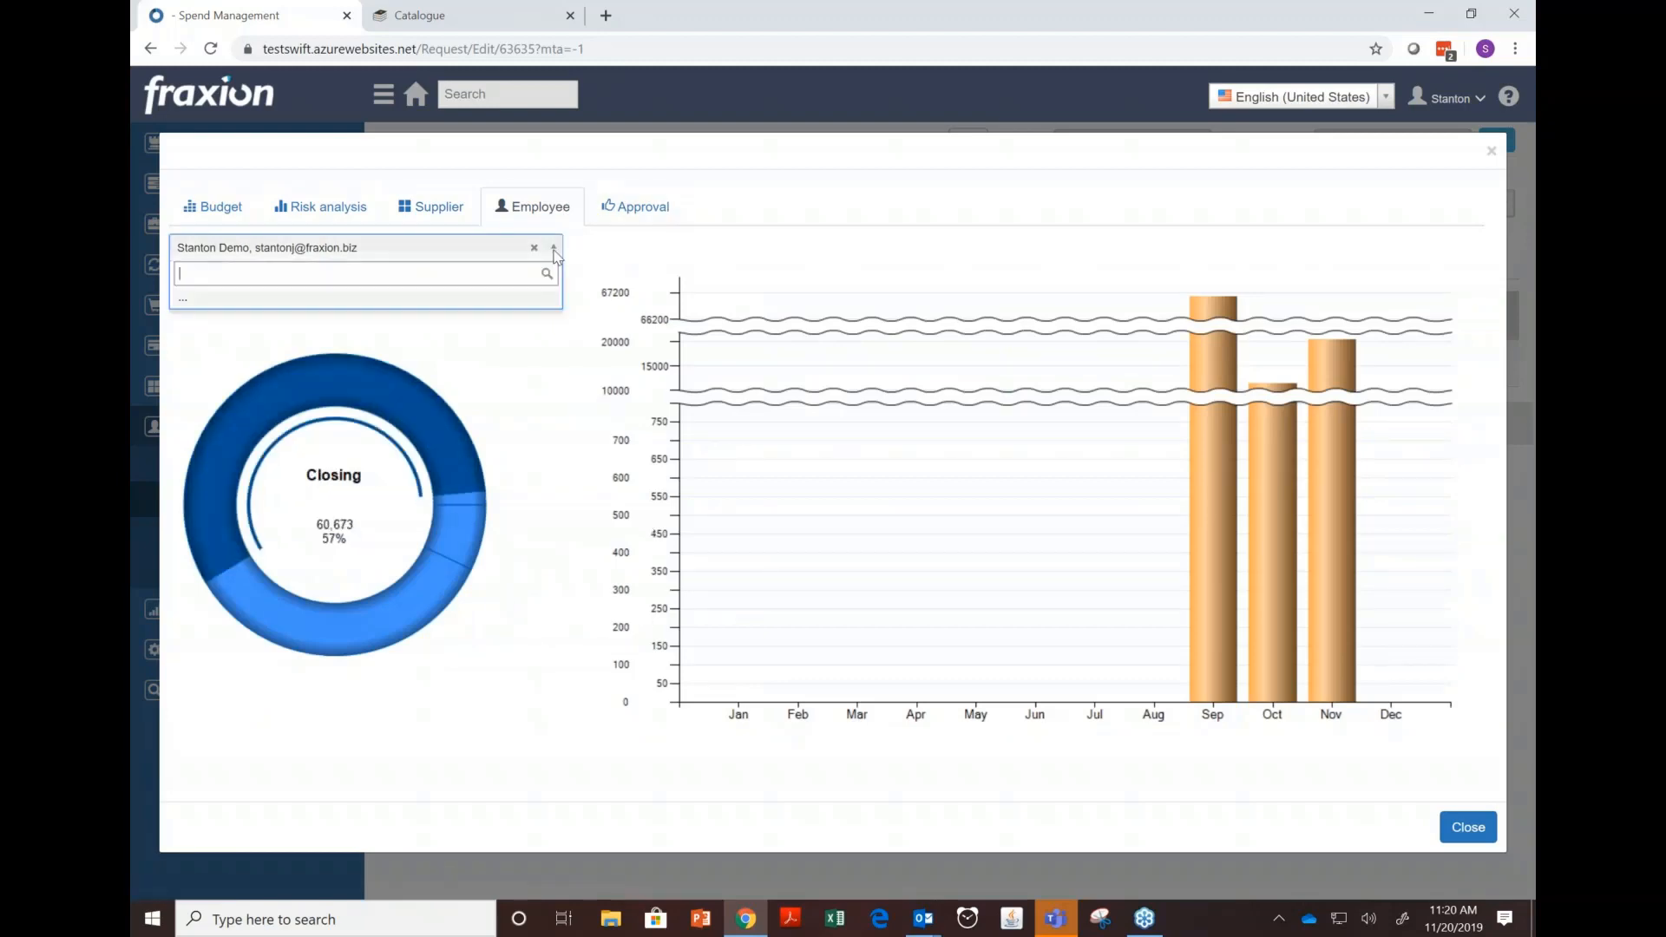
click(619, 258)
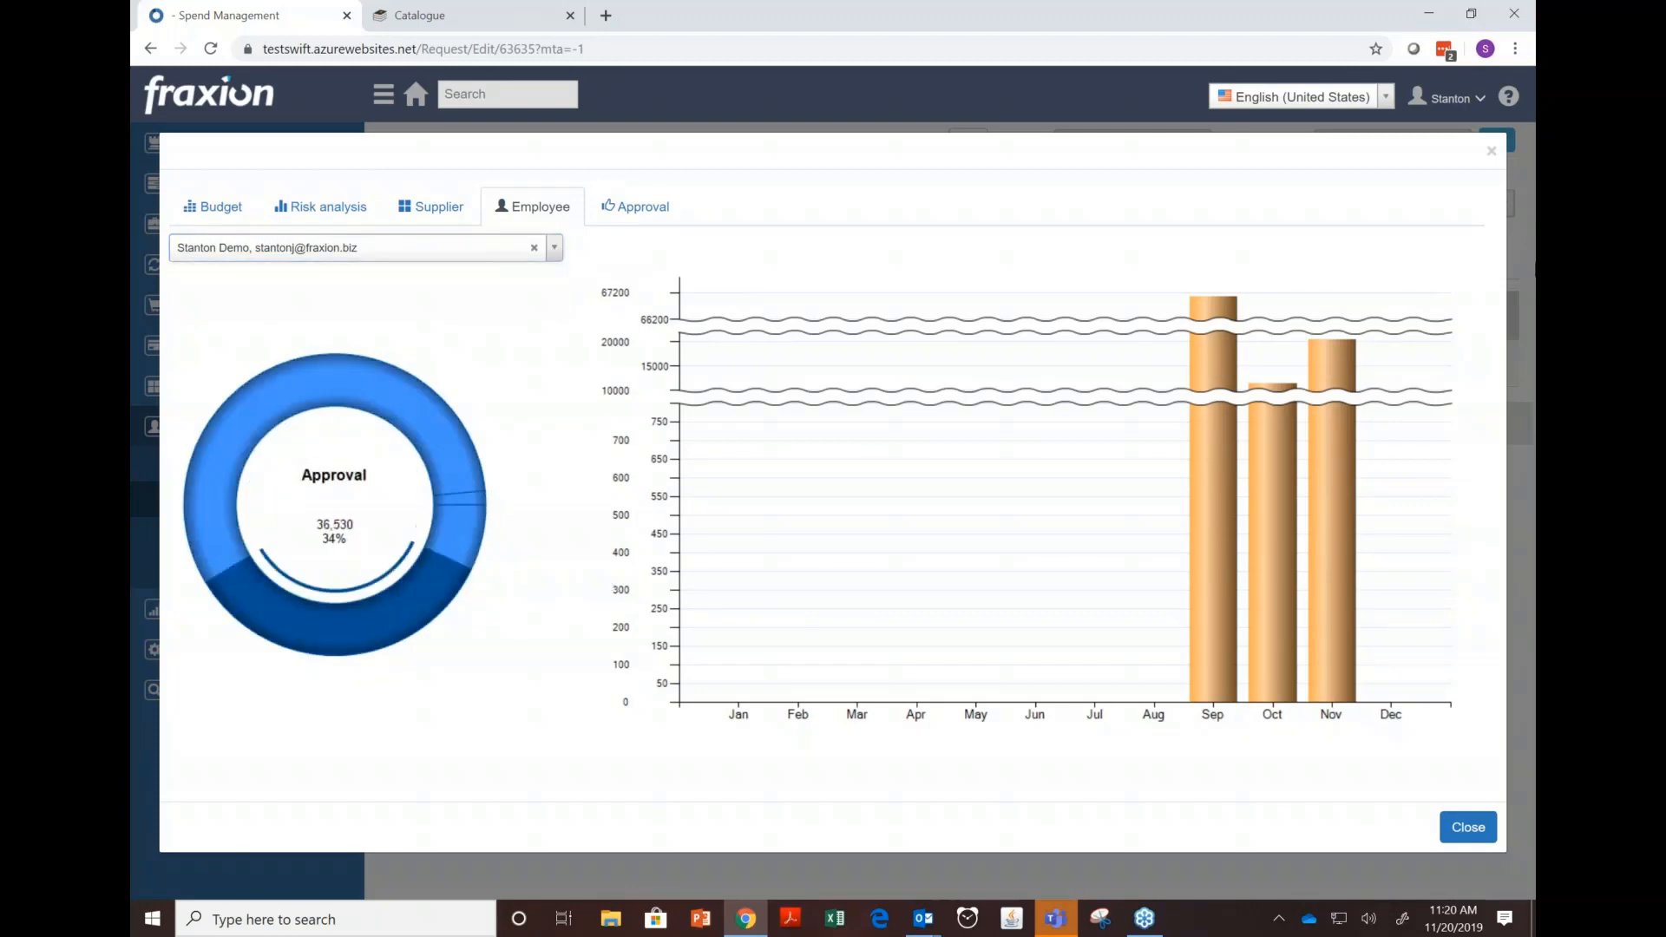
click(1491, 151)
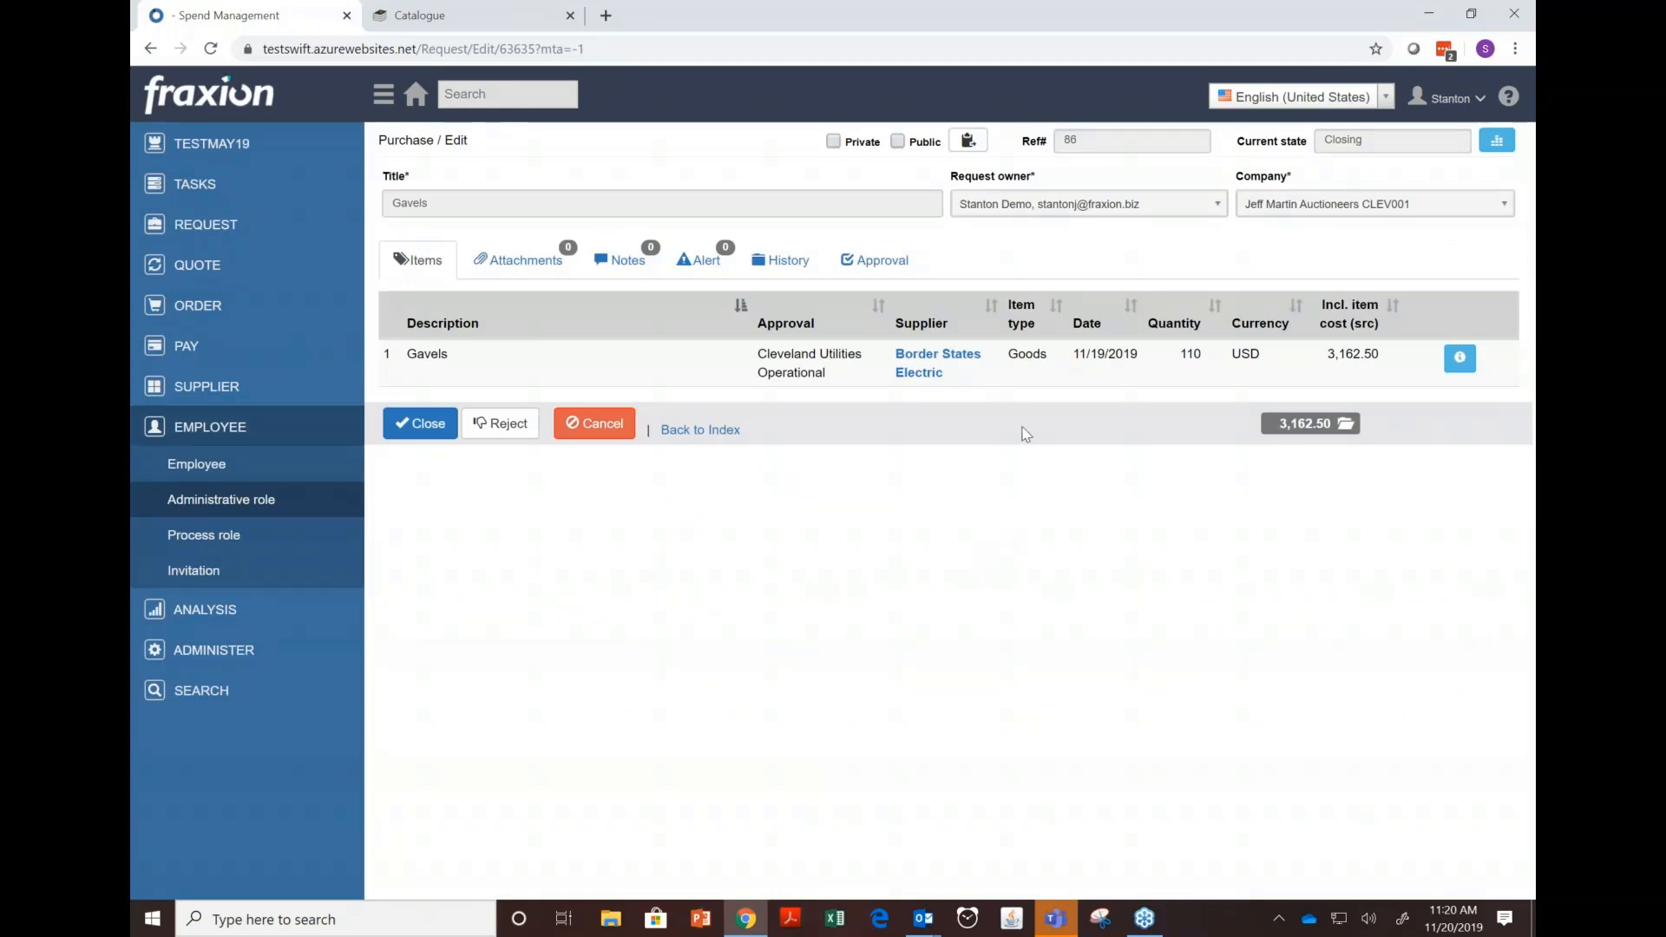
- Review the Gavels request's approvals, activity history and timeline, and close the timeline
click(854, 270)
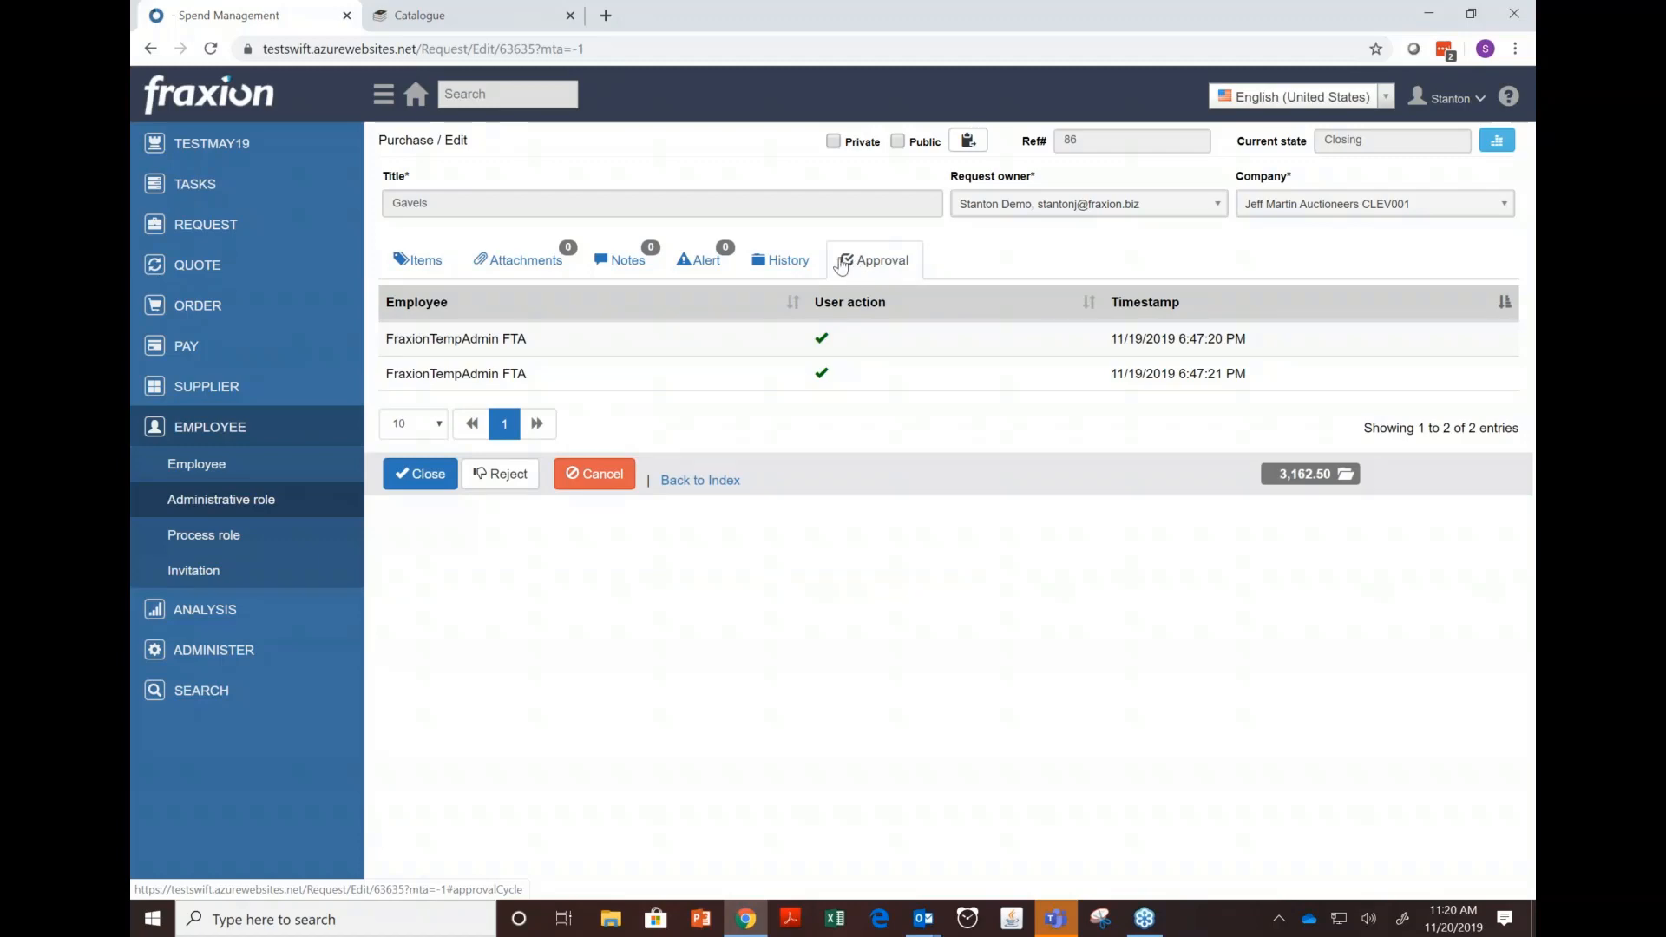
click(788, 263)
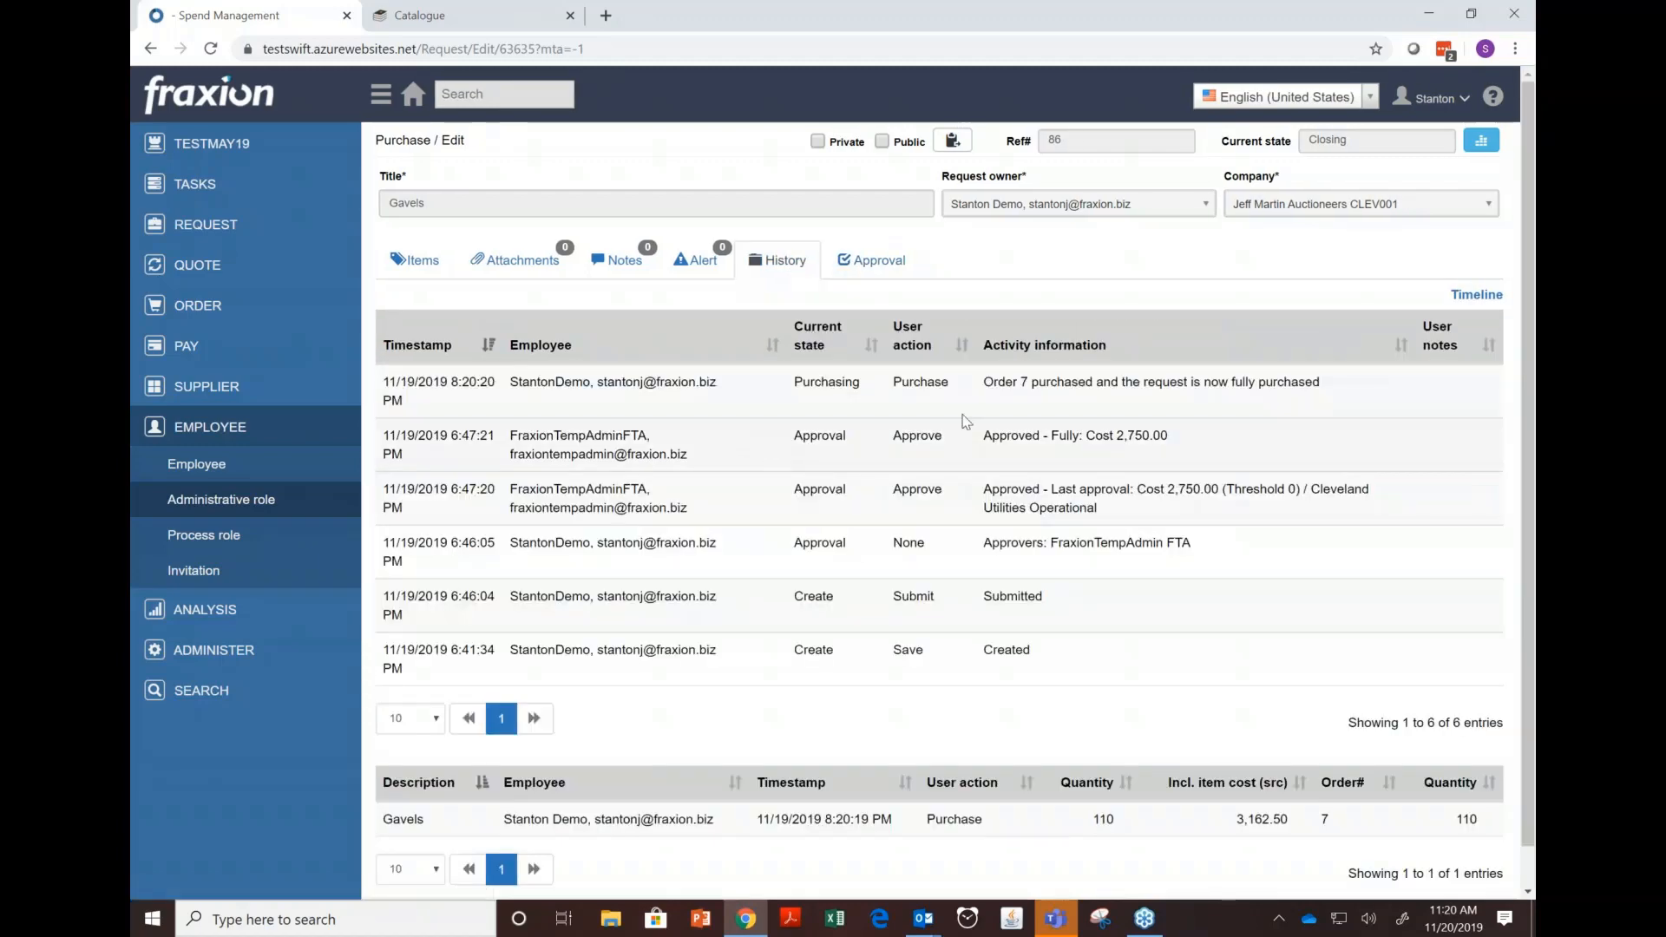
scroll(1163, 524, down, 1)
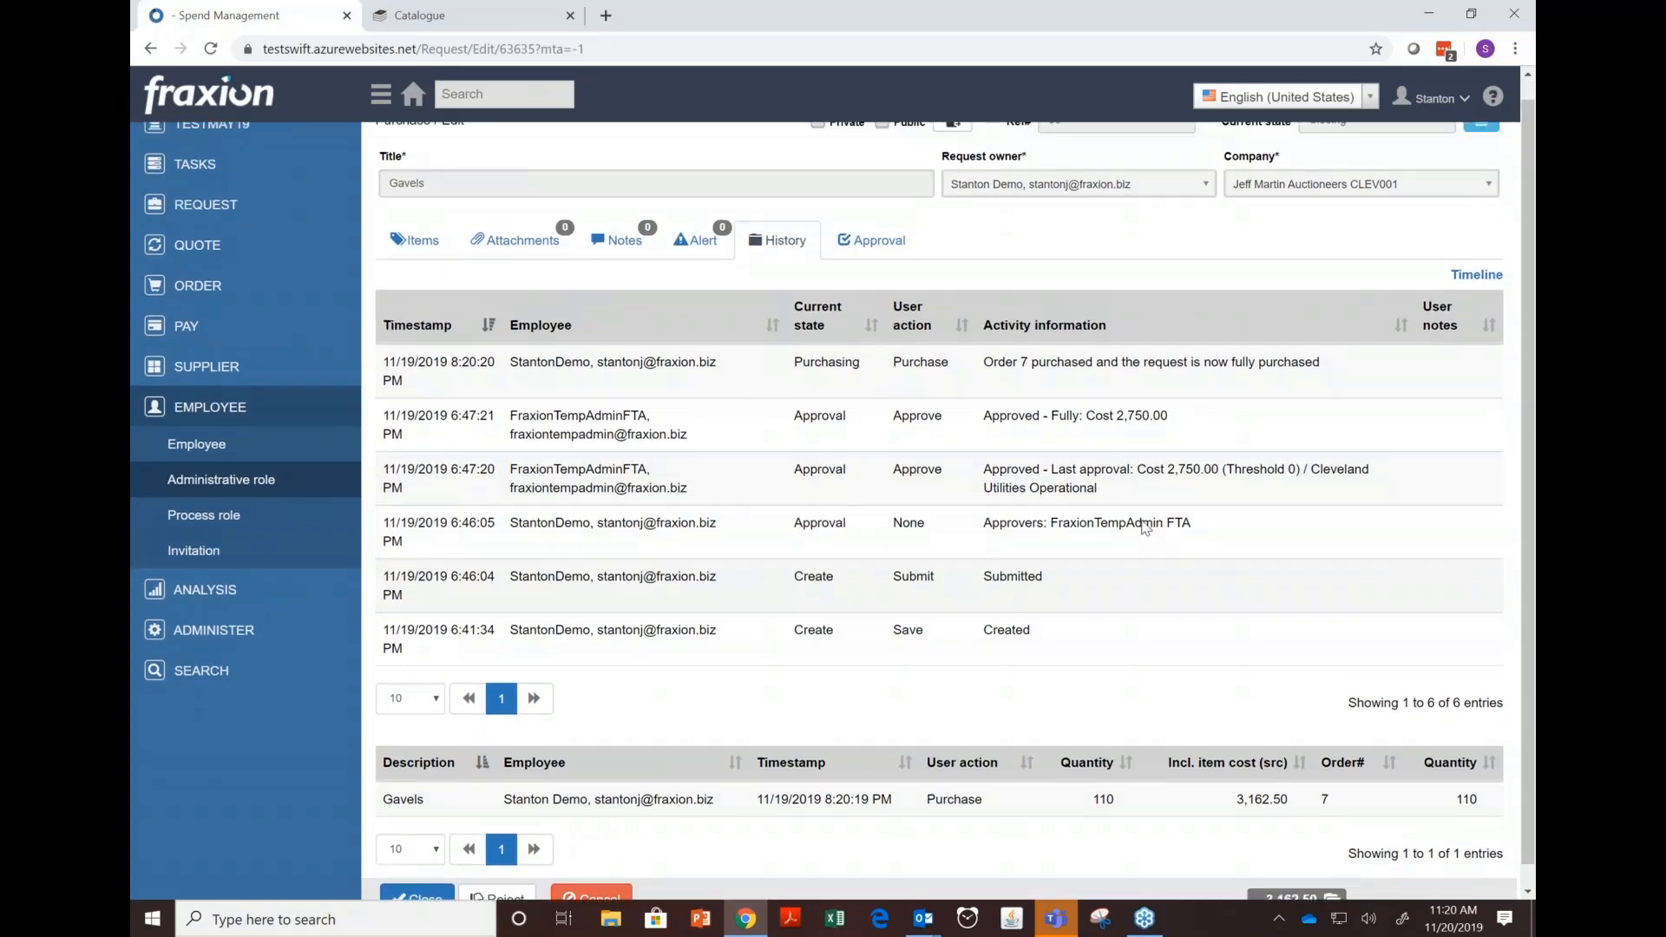
click(1476, 274)
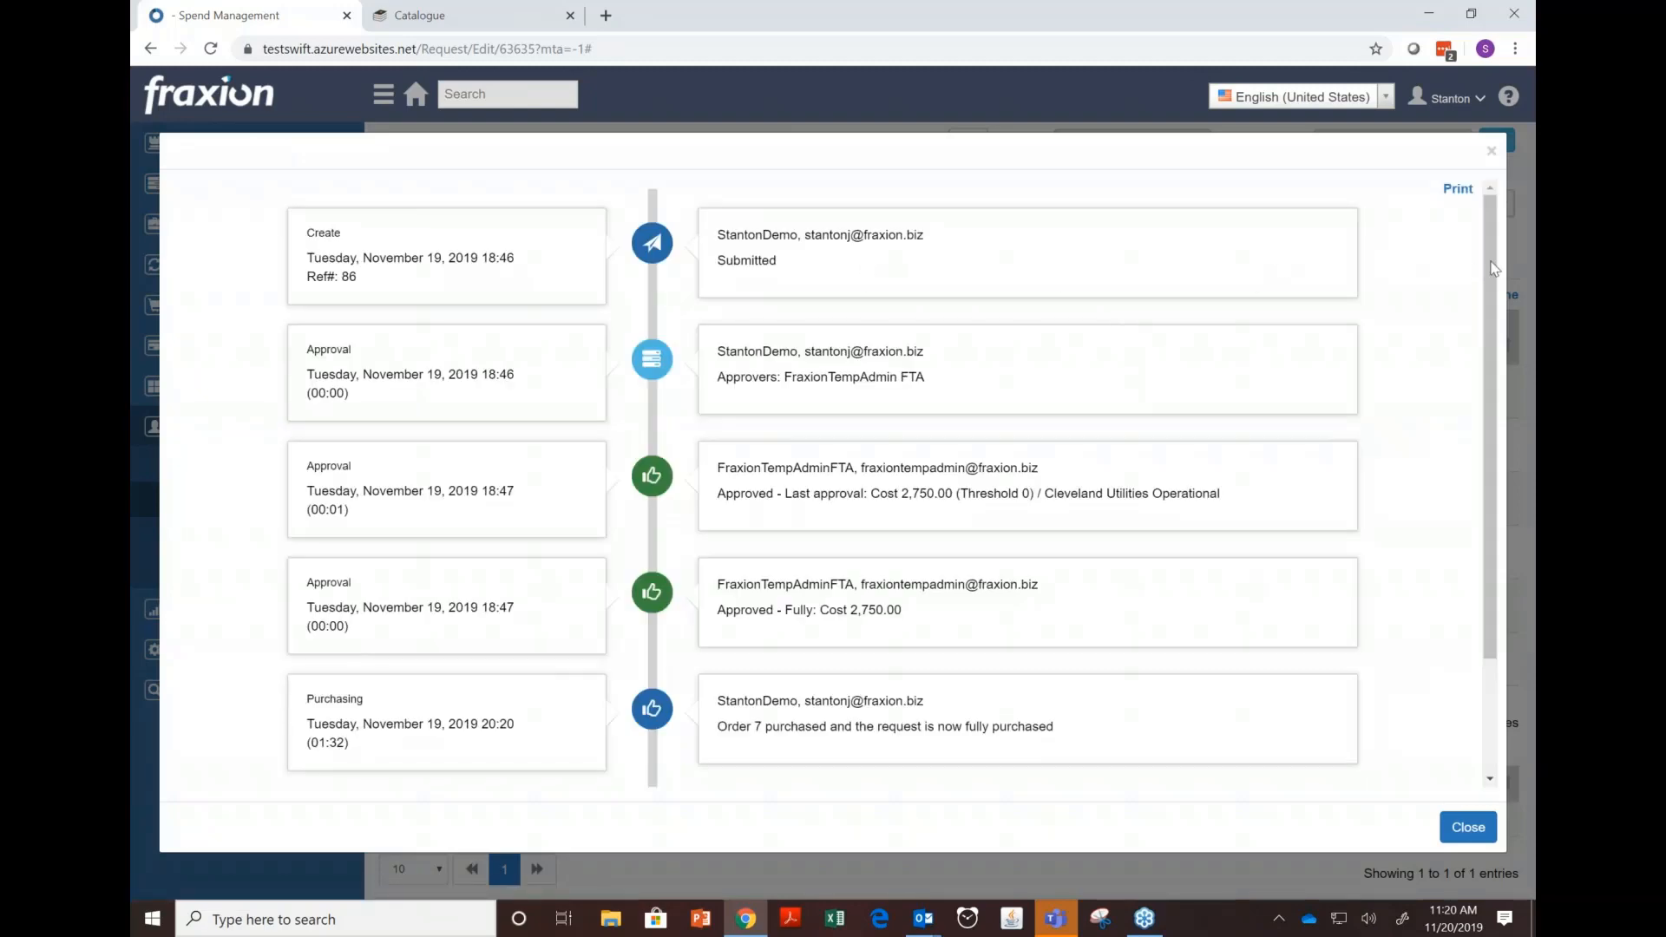
scroll(1493, 274, down, 2)
scroll(1493, 274, up, 2)
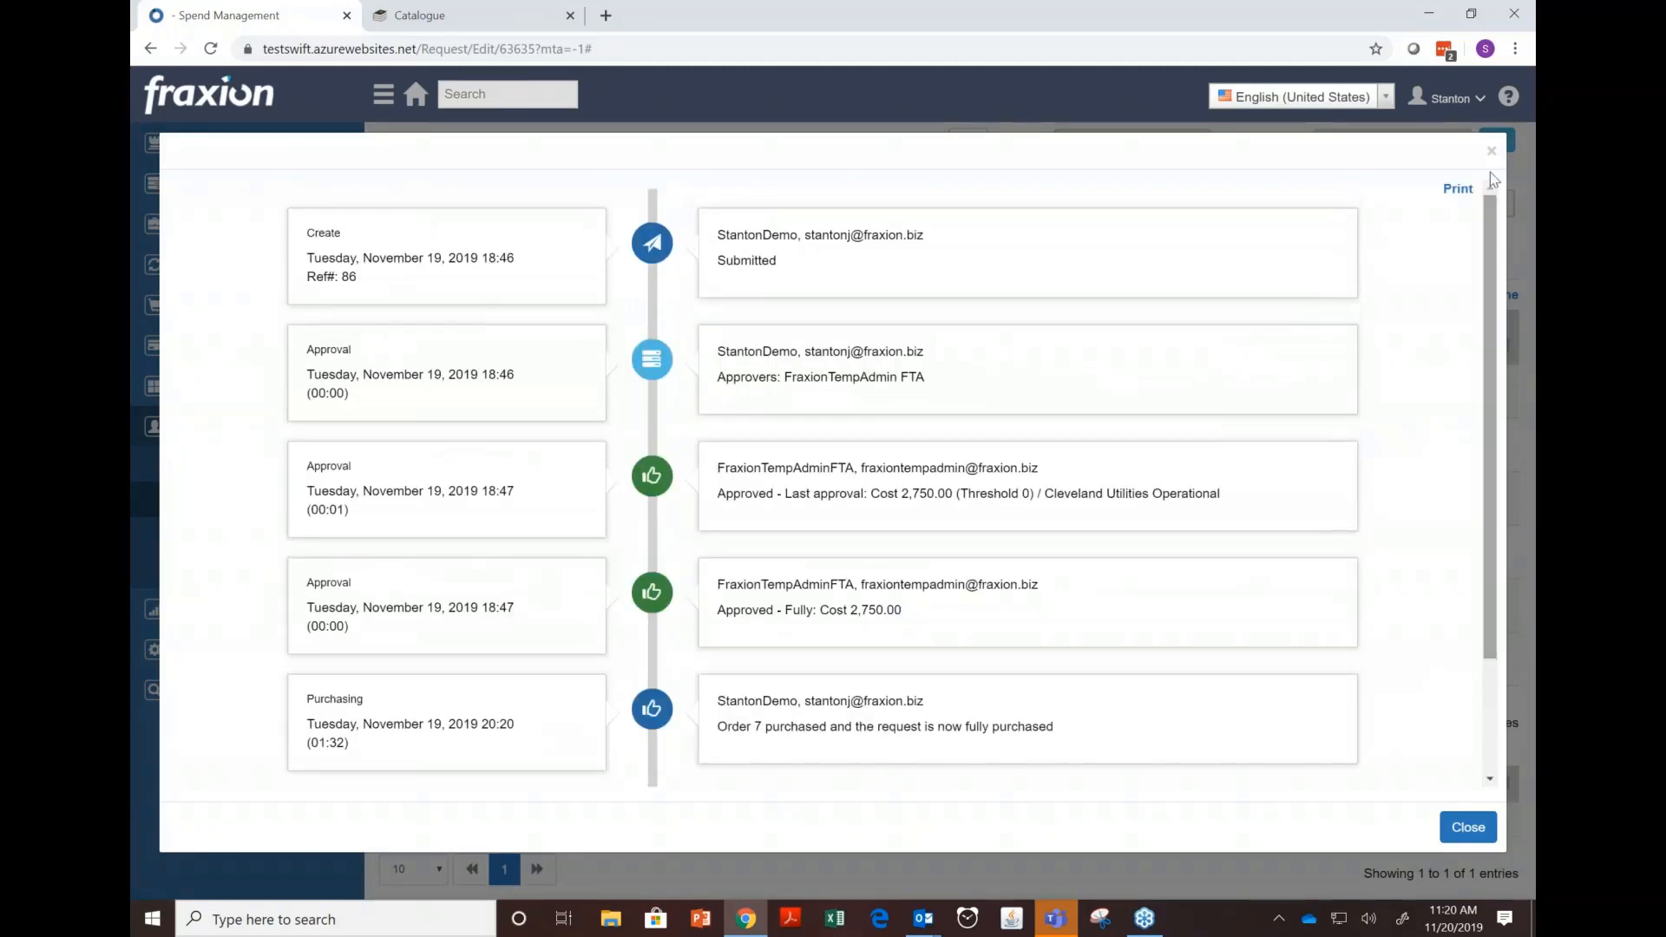
click(1489, 154)
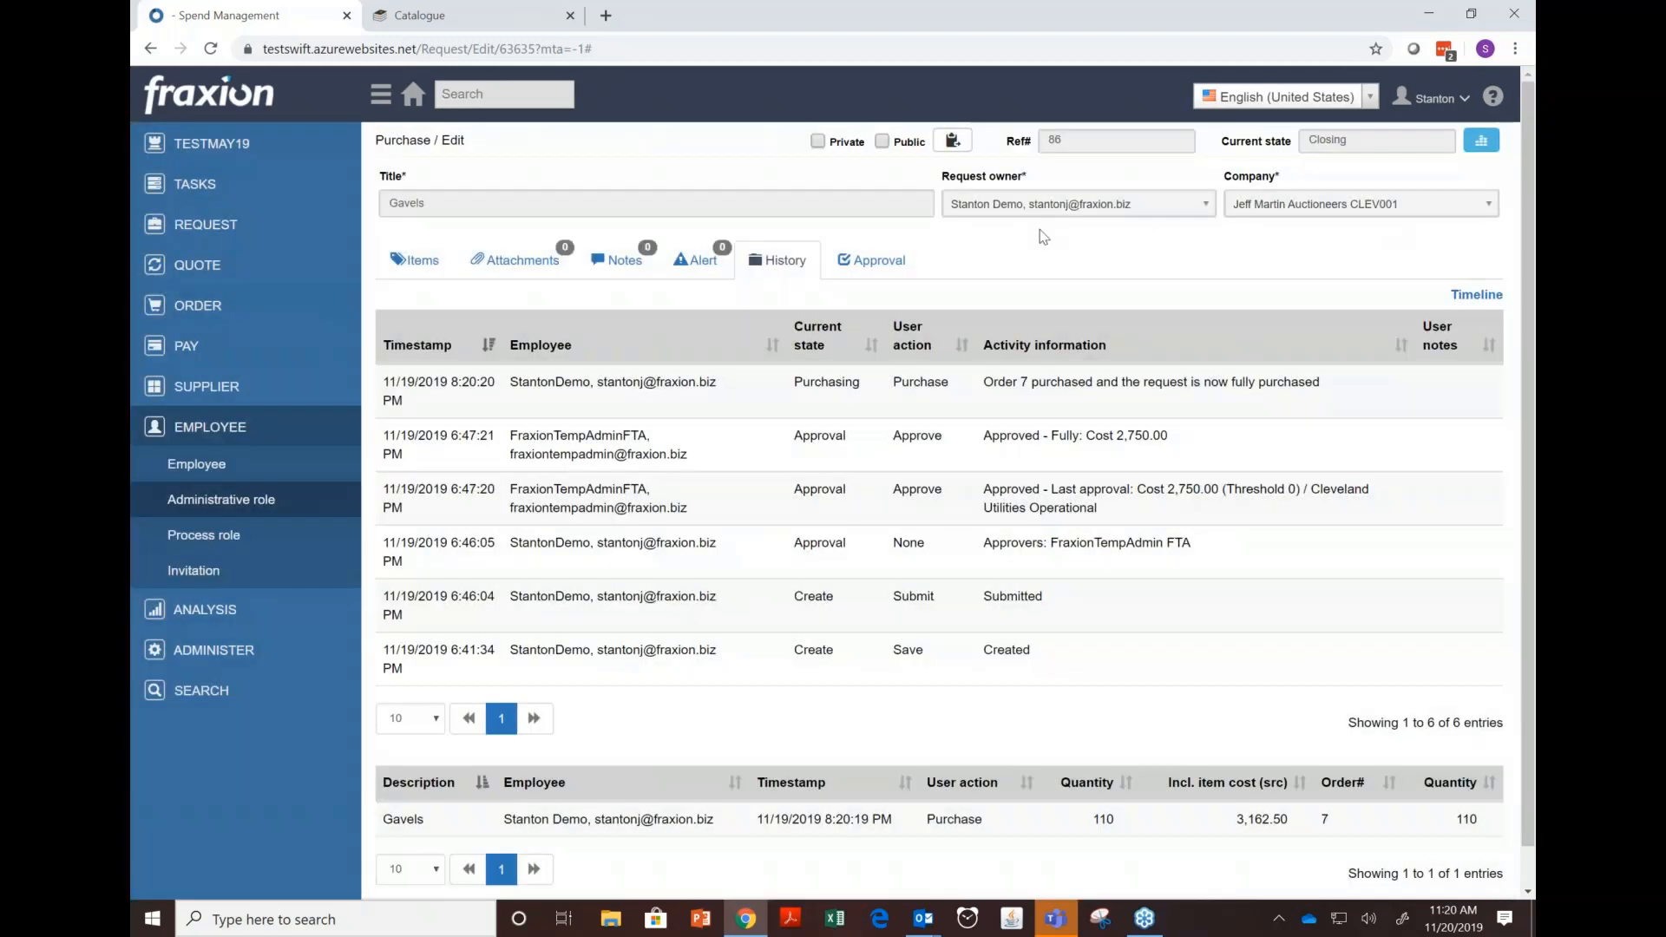
- Go to the alerts requiring attention and view the budget alert on request #75 Rent testing equipment
click(414, 97)
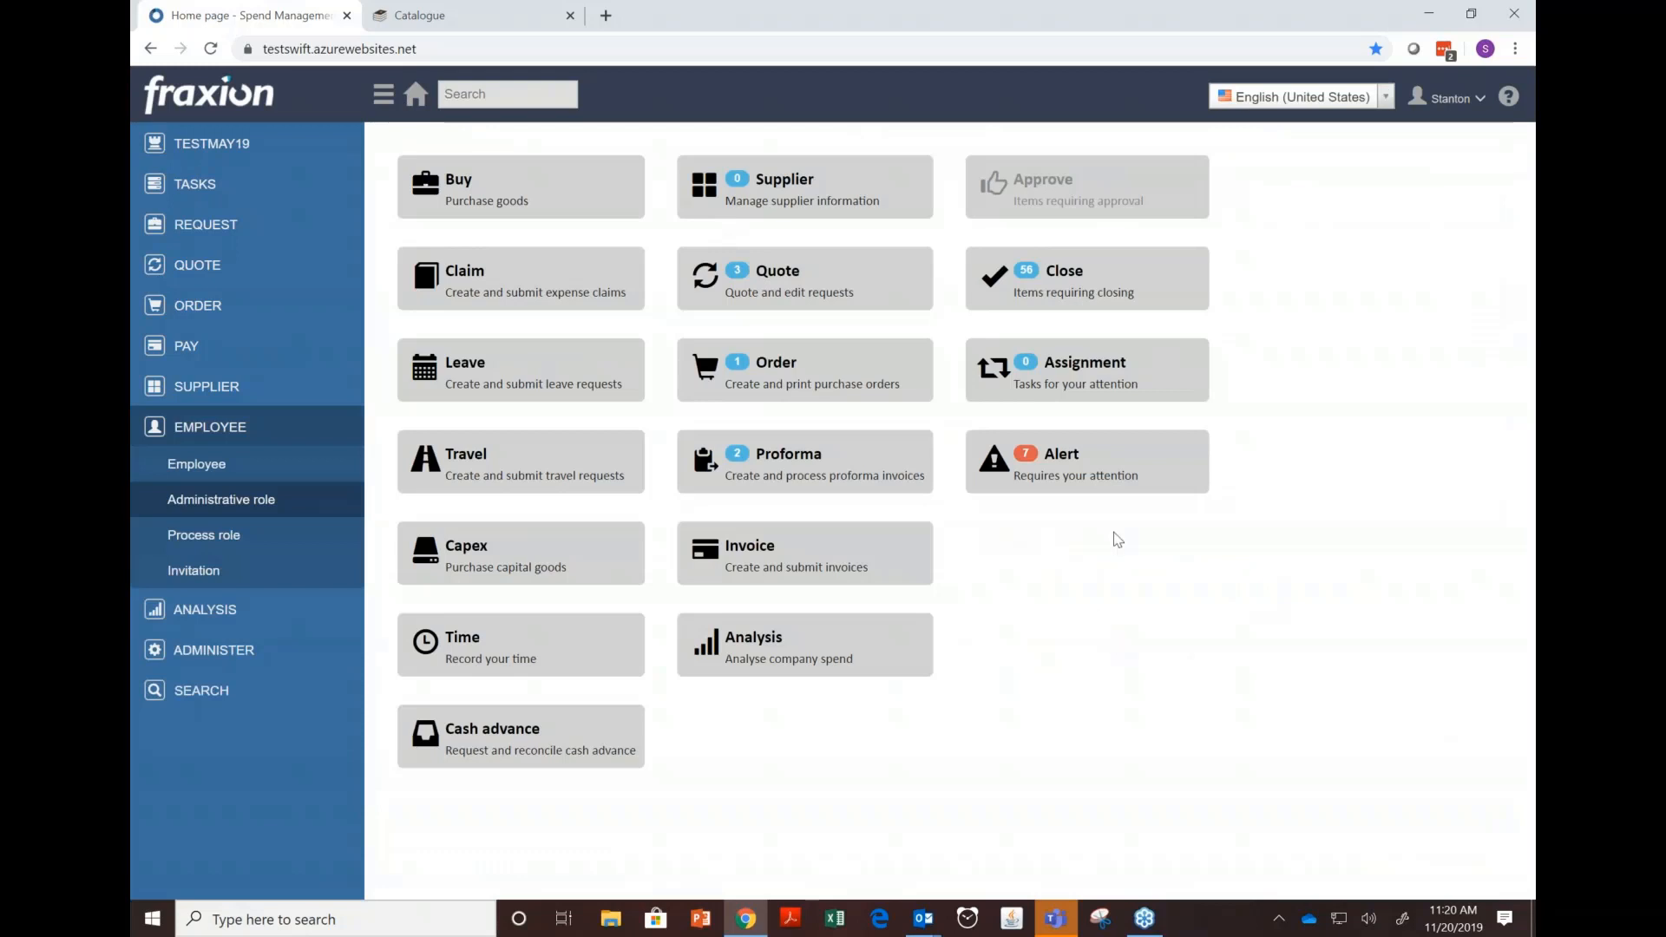
click(1041, 484)
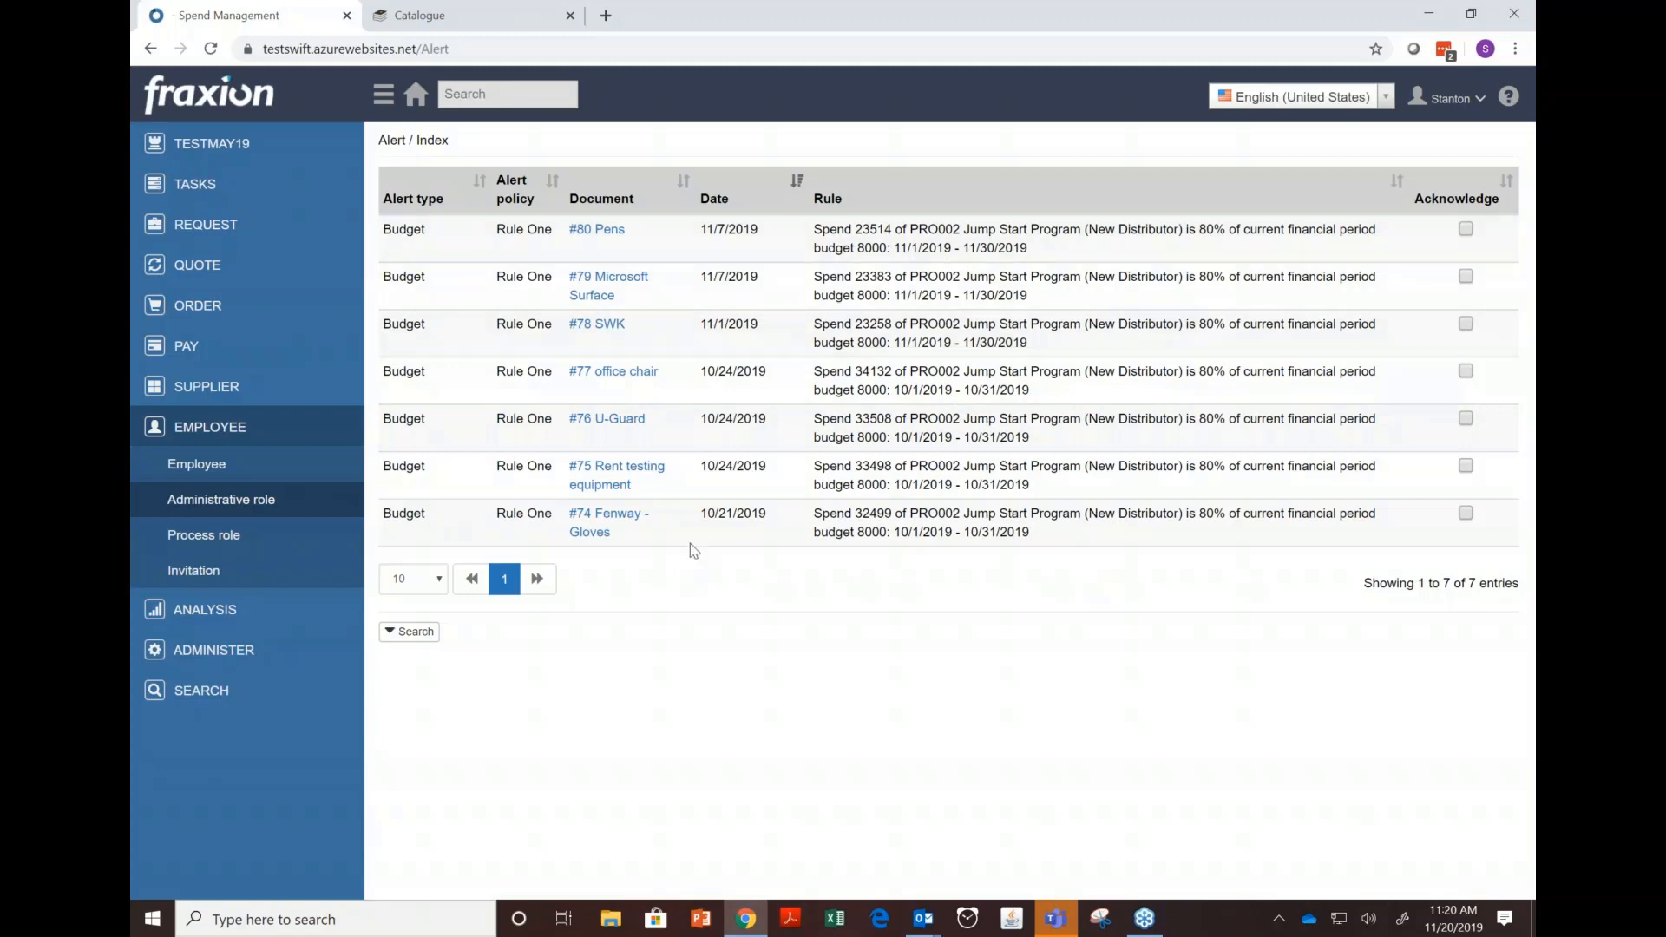
drag(1243, 421, 1154, 440)
click(597, 477)
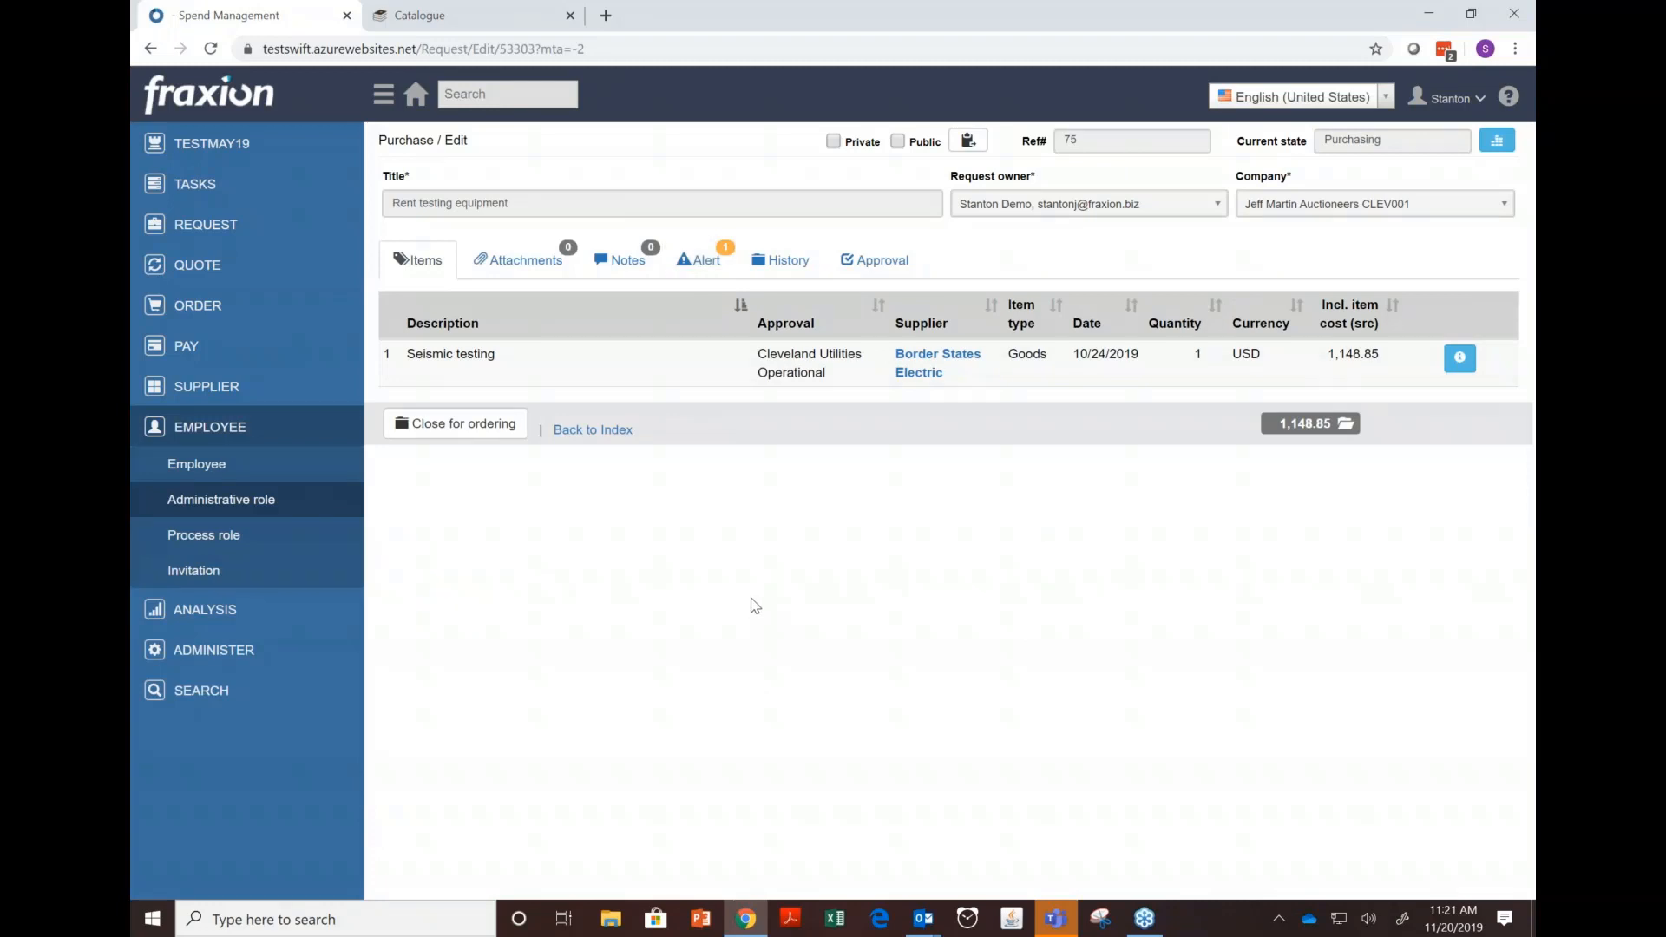
click(704, 265)
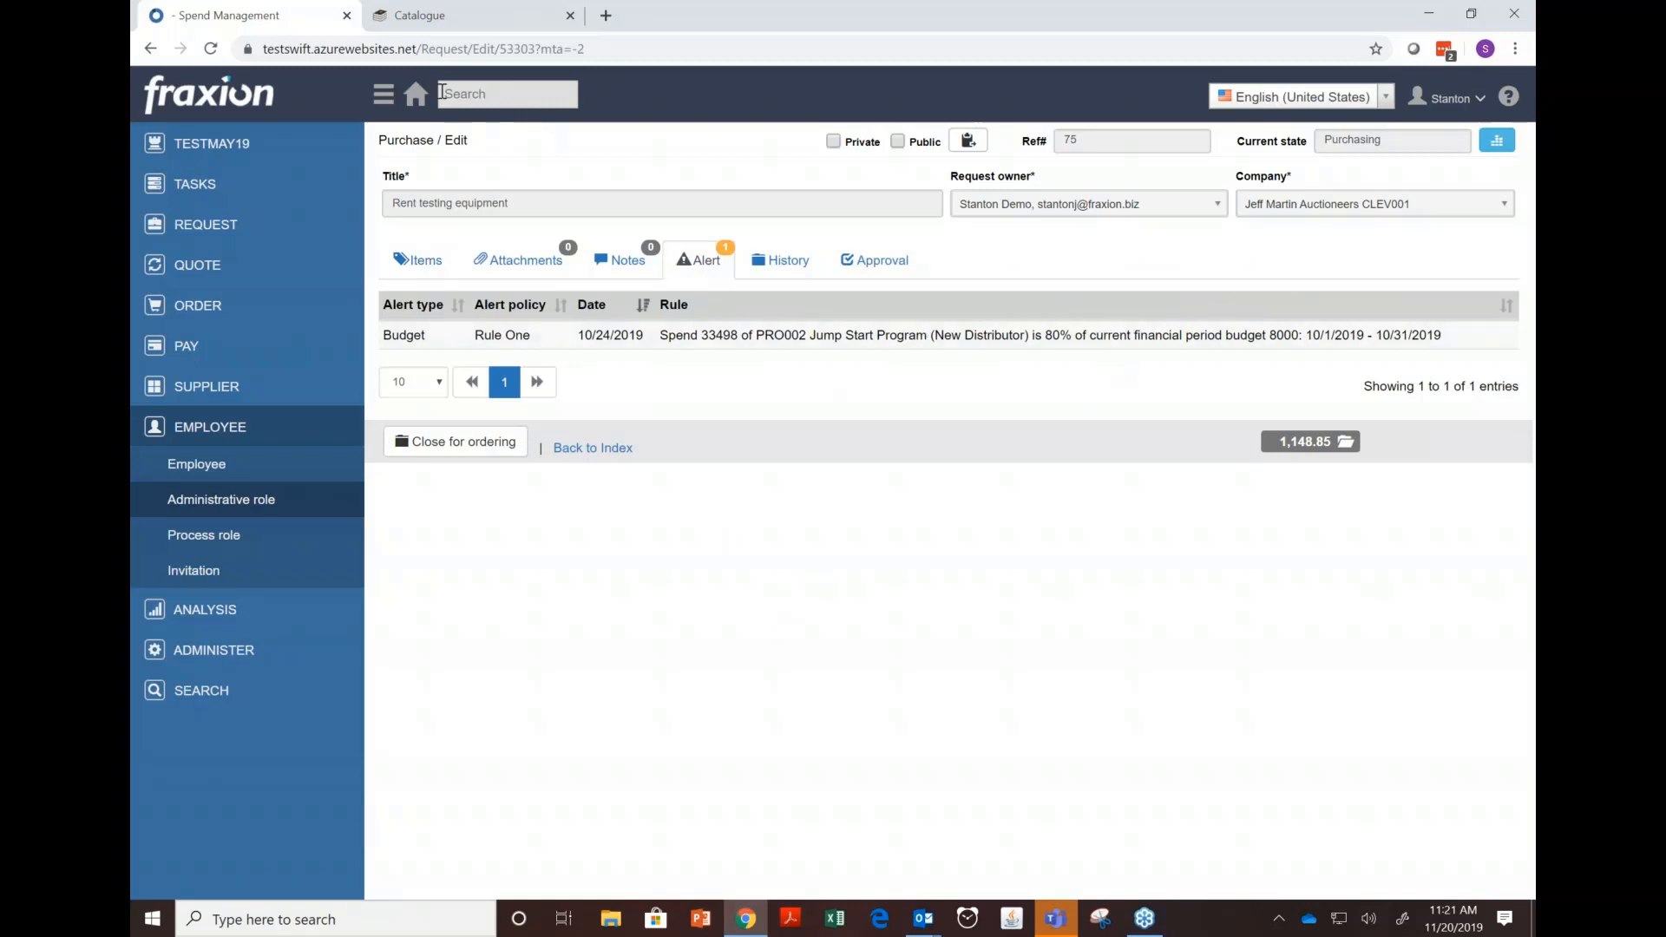
- Start a new expense claim, view a distance item's fields and mileage rate choices, and discard the item
click(414, 96)
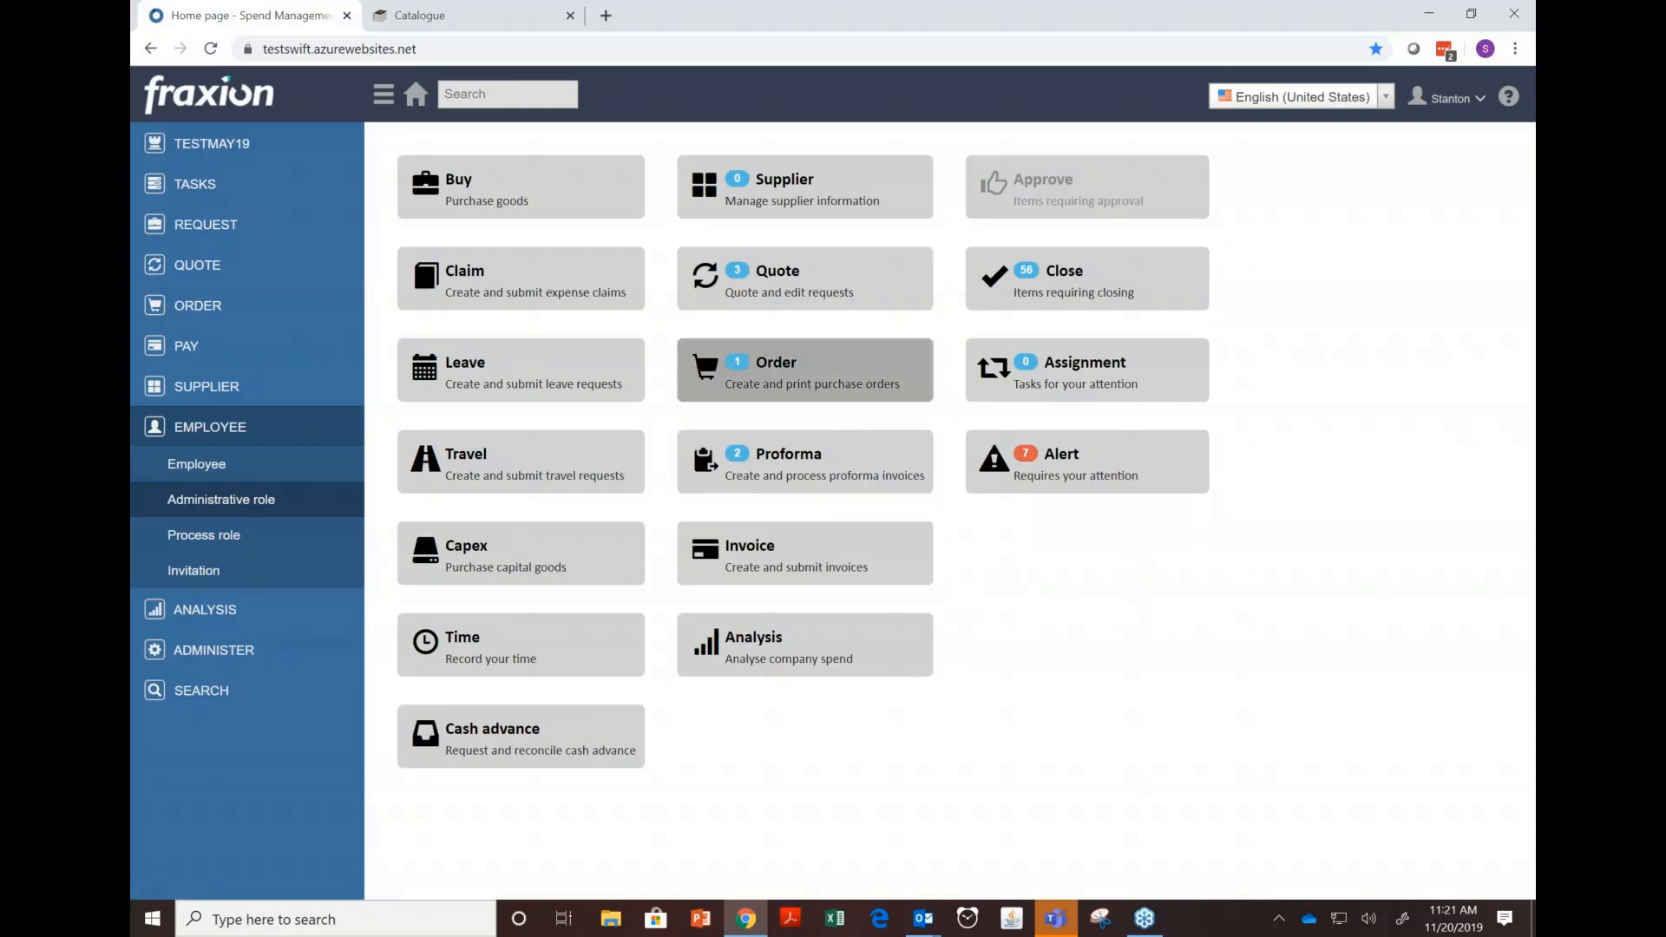
click(538, 289)
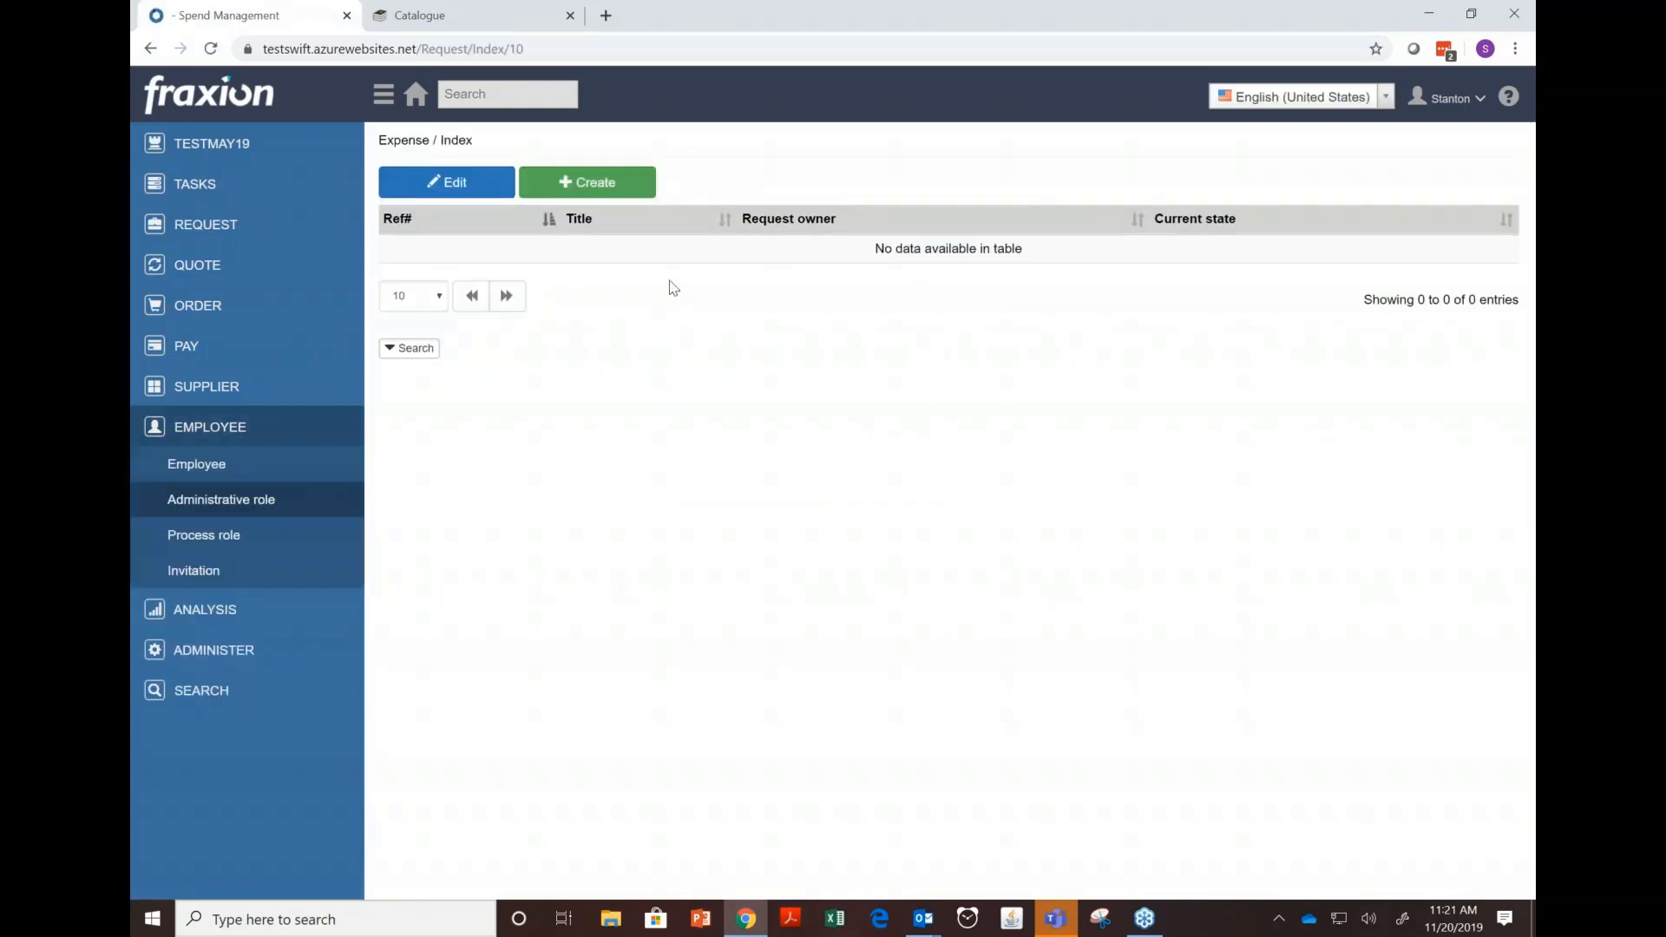
click(603, 196)
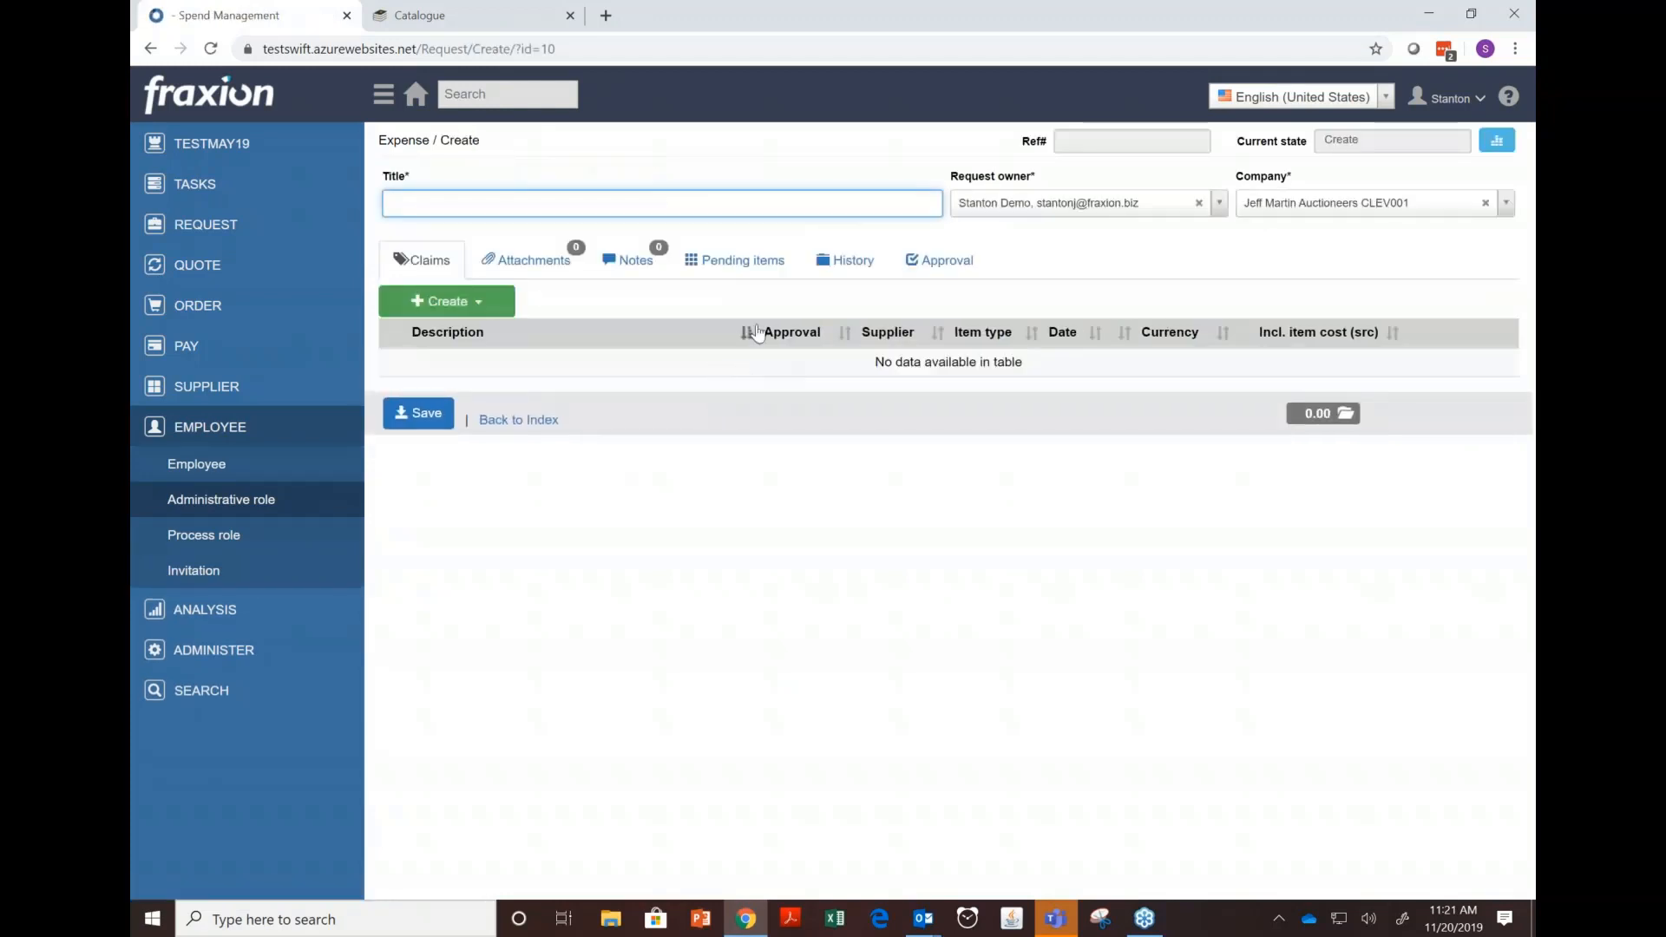
click(482, 300)
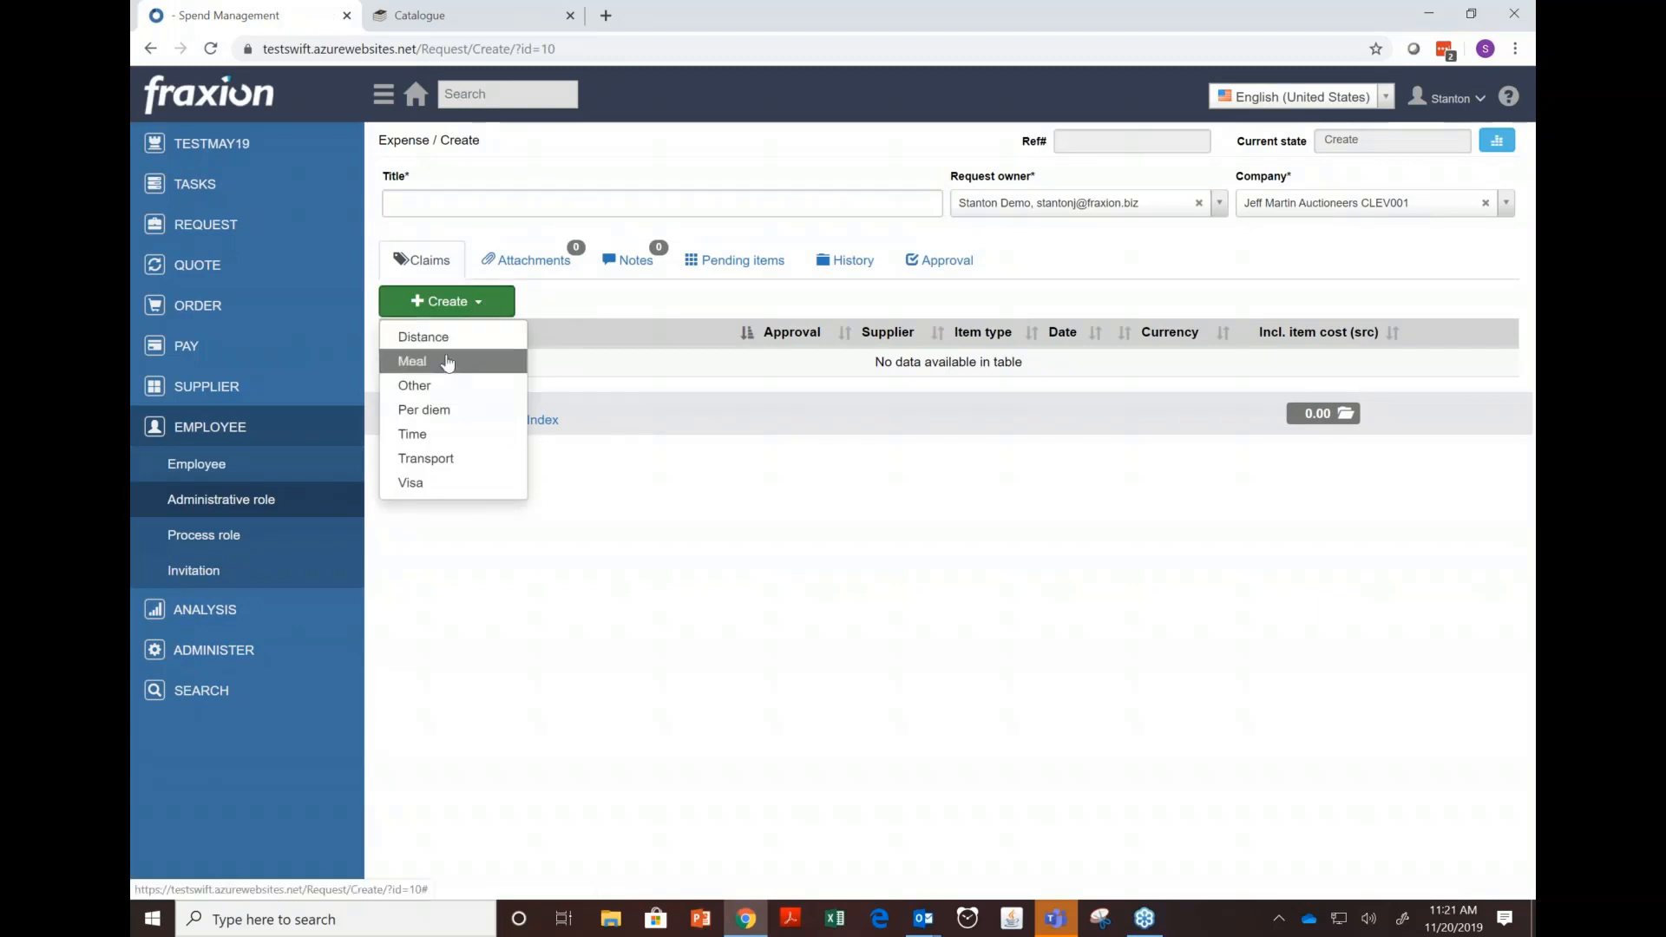
click(447, 362)
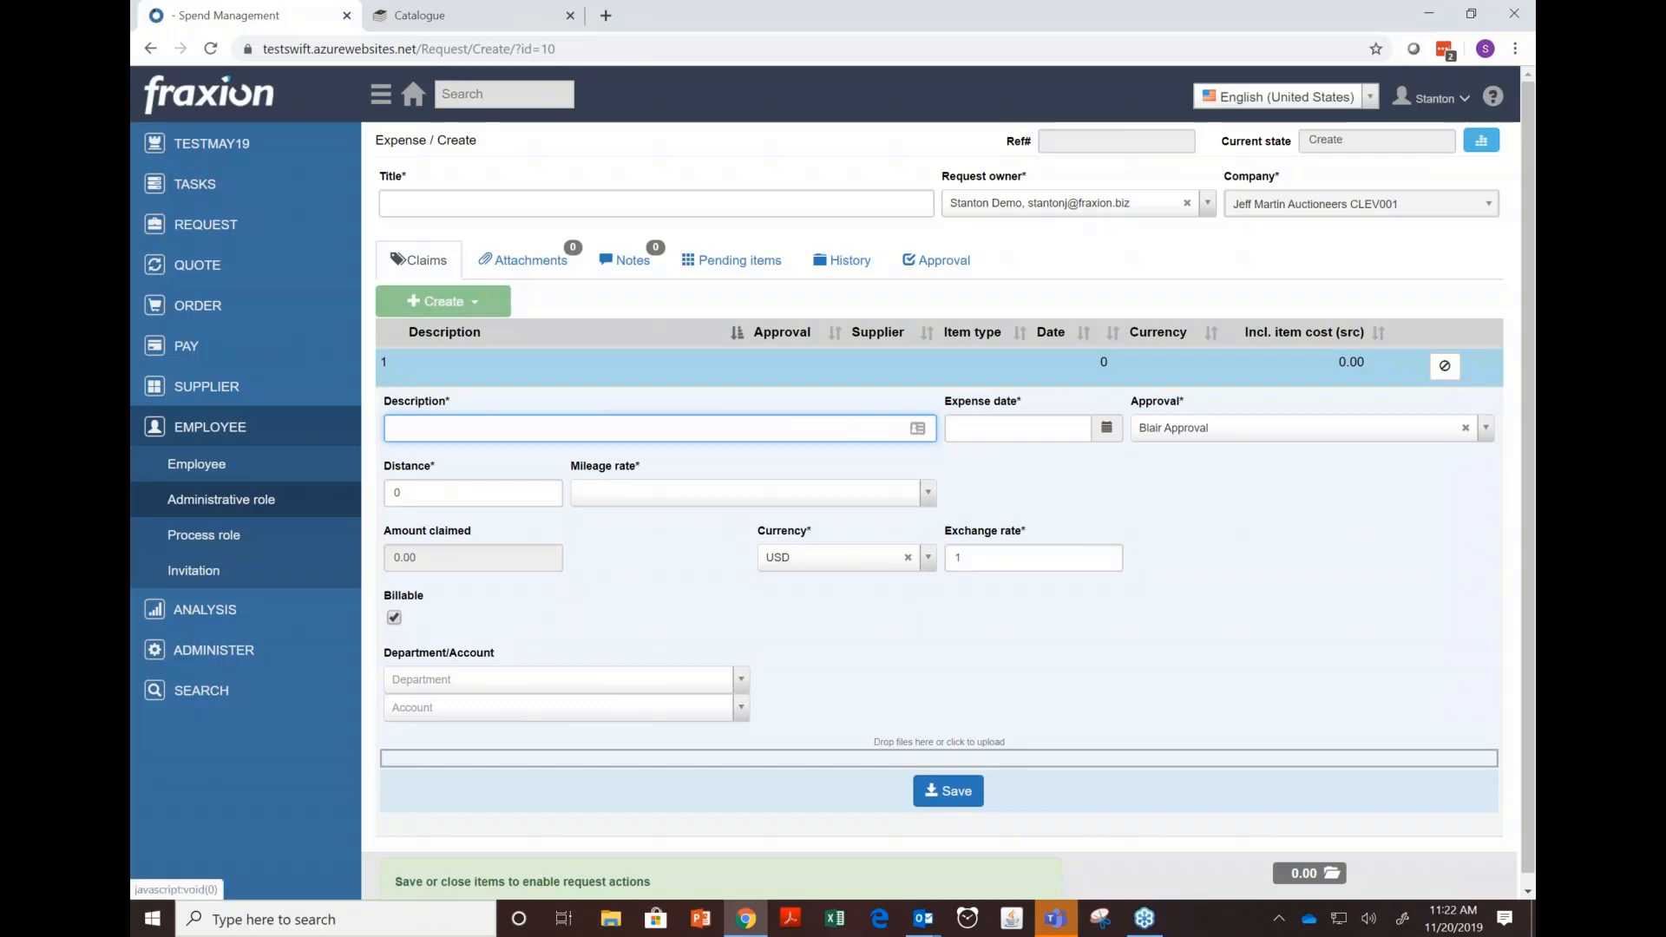
click(934, 501)
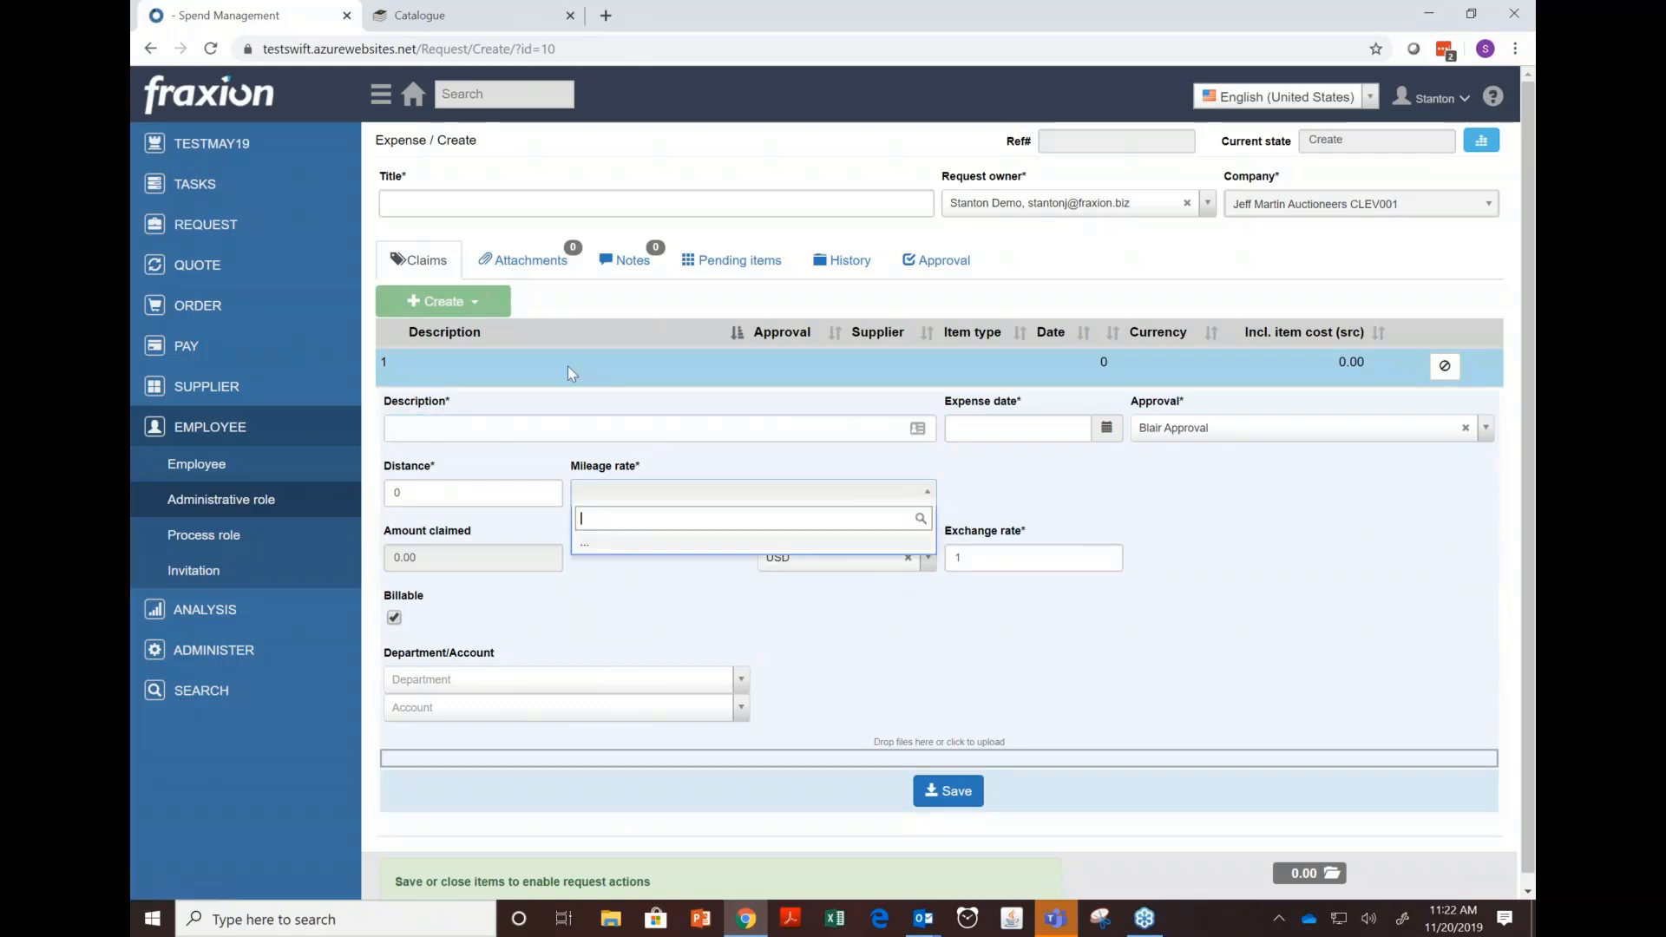
click(1451, 362)
click(1445, 364)
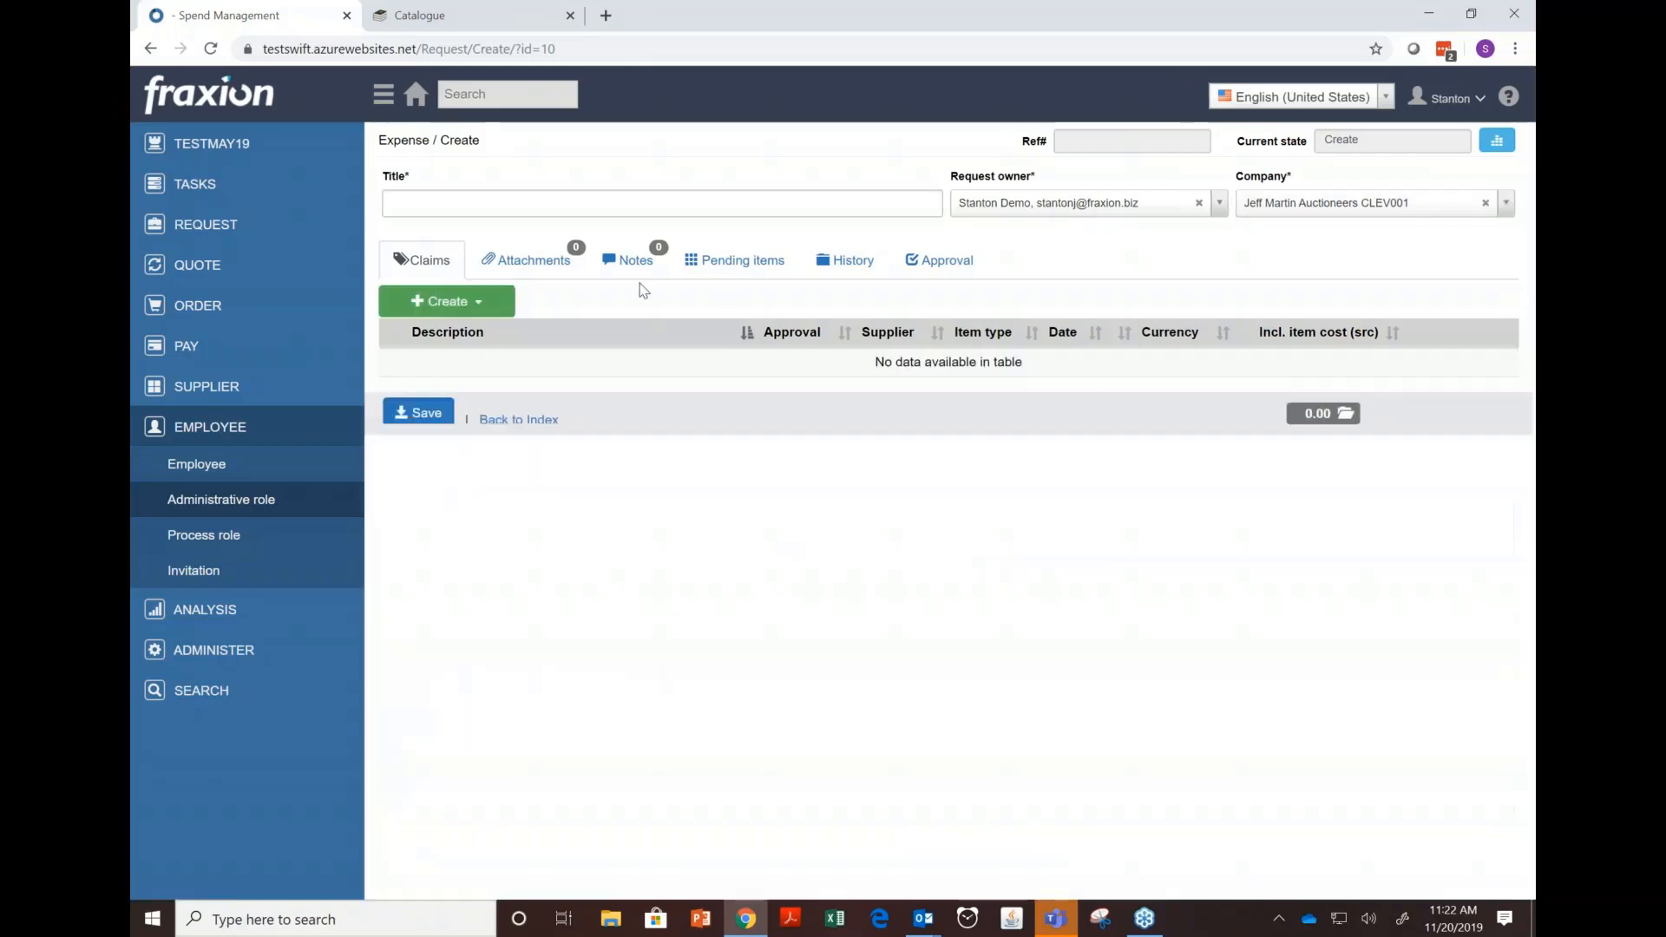
- Add a meal item to the expense claim, view its fields, and return to the home page
click(482, 302)
click(410, 336)
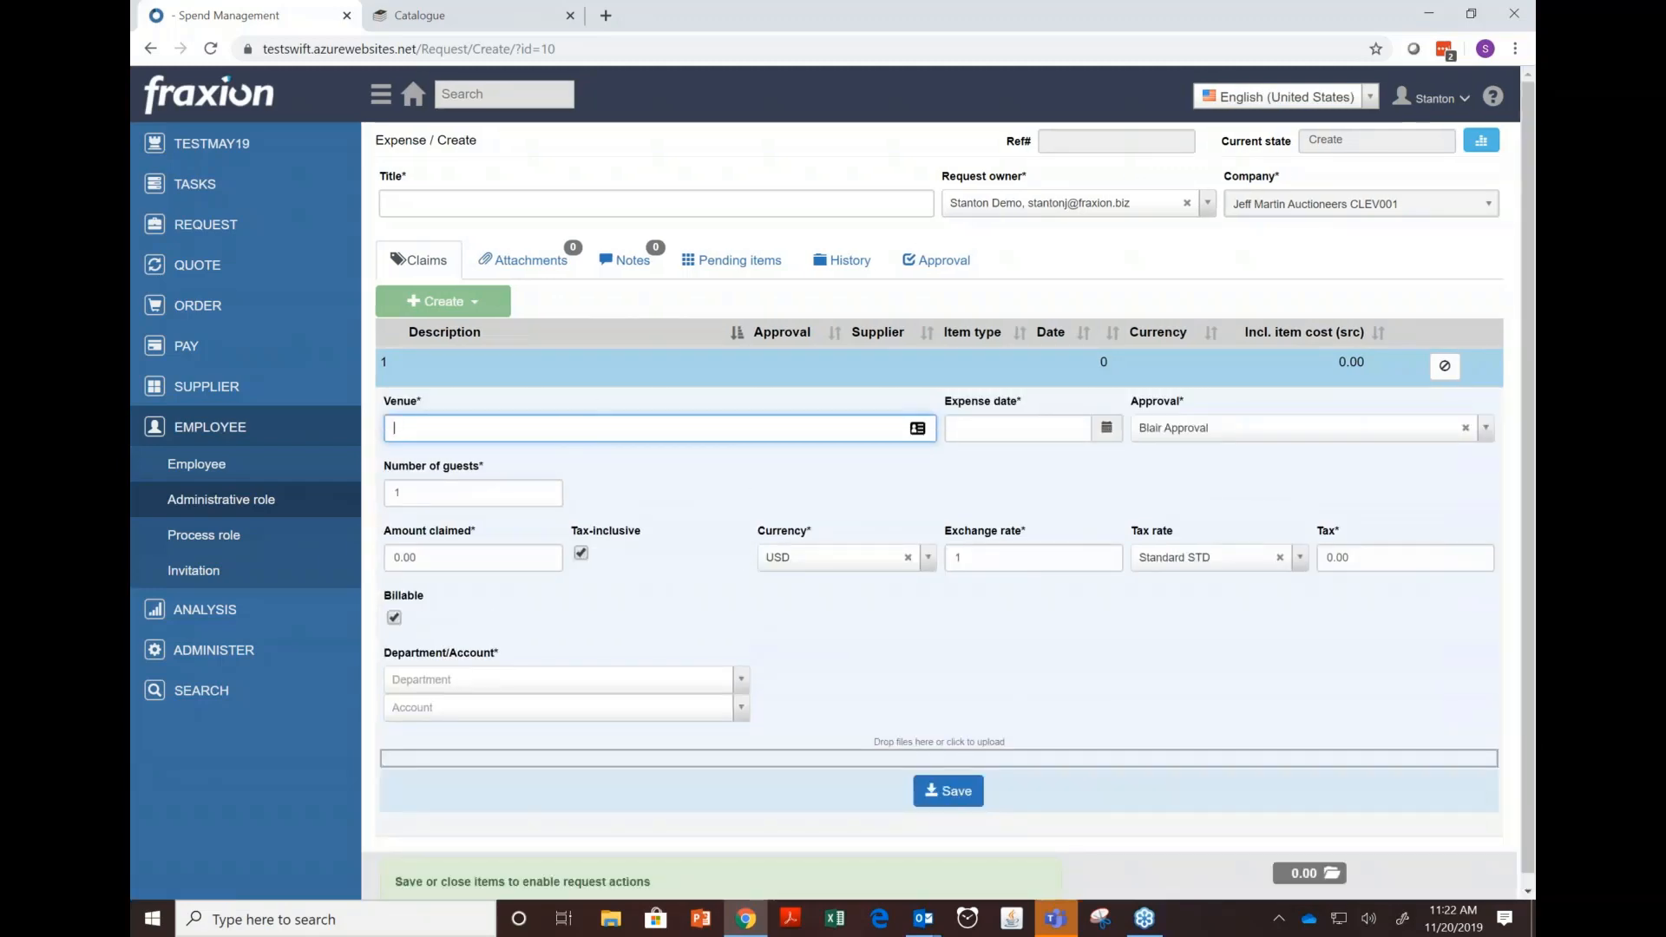
click(415, 99)
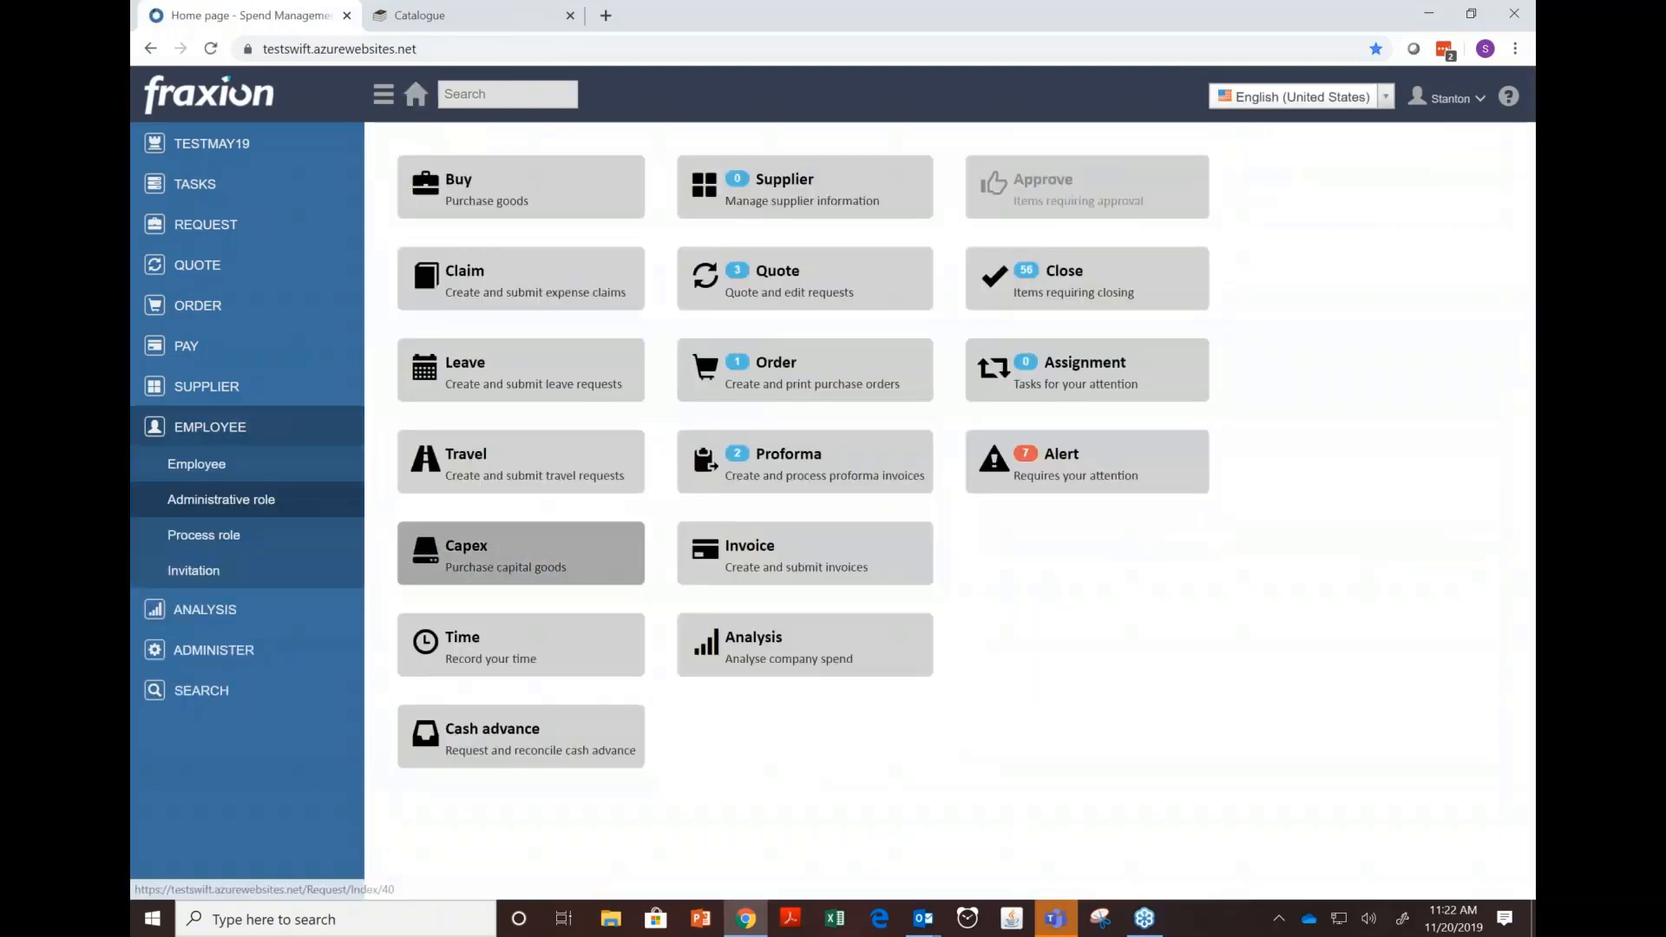
- Start a new travel request and set its travel reason to Training
click(516, 484)
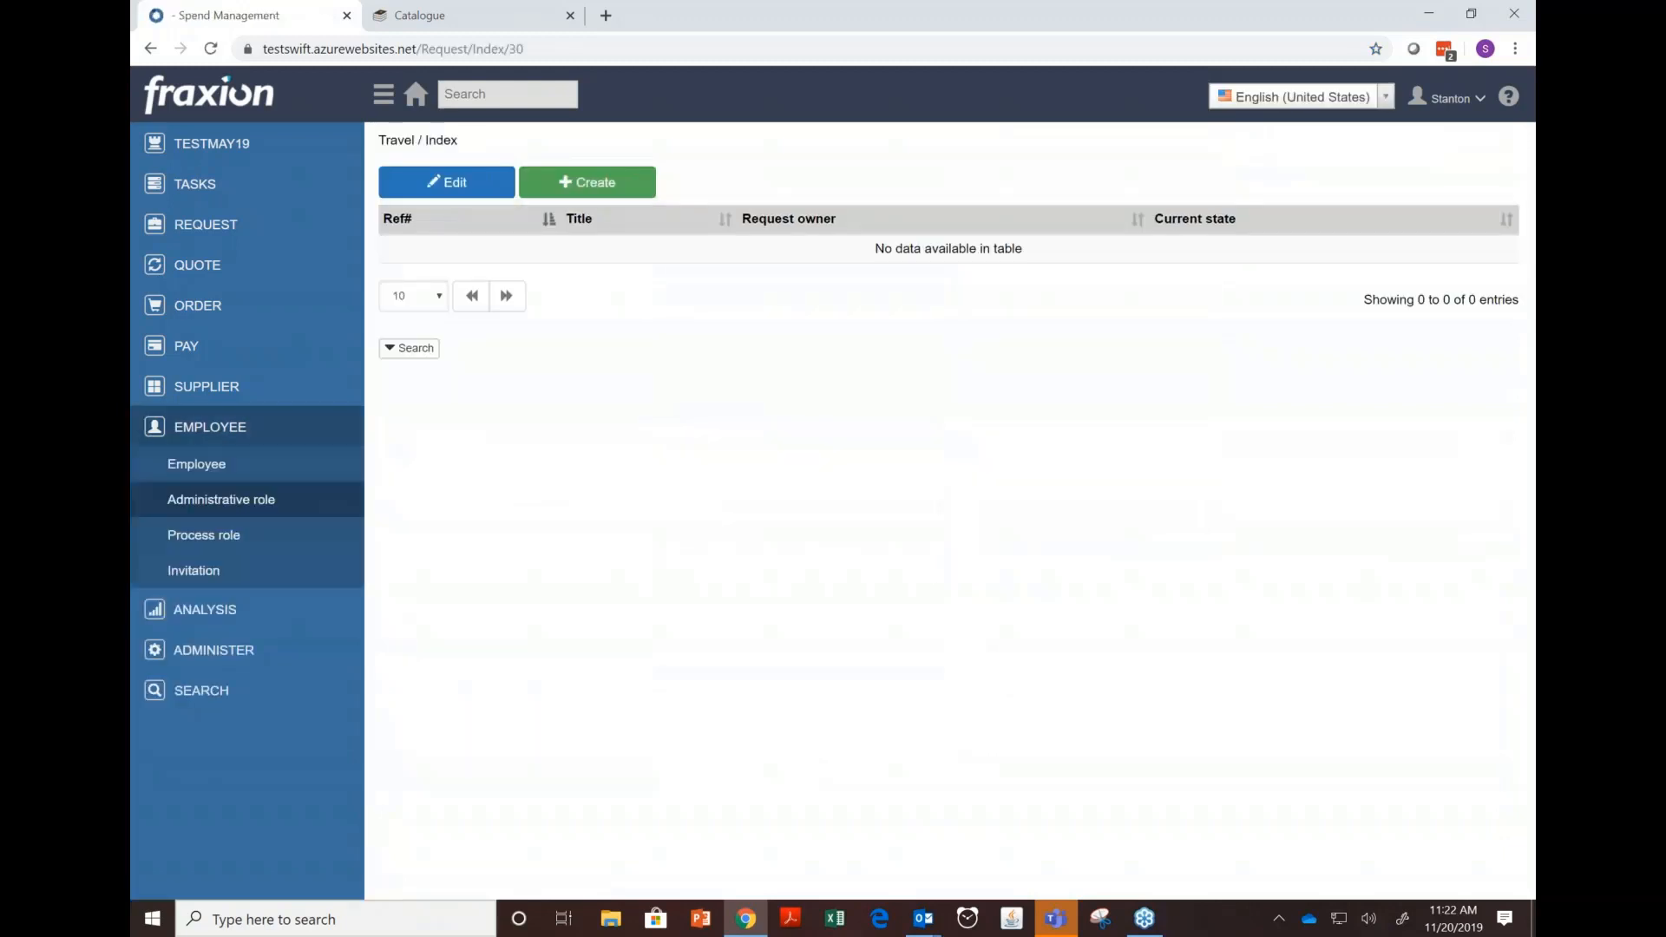
click(587, 182)
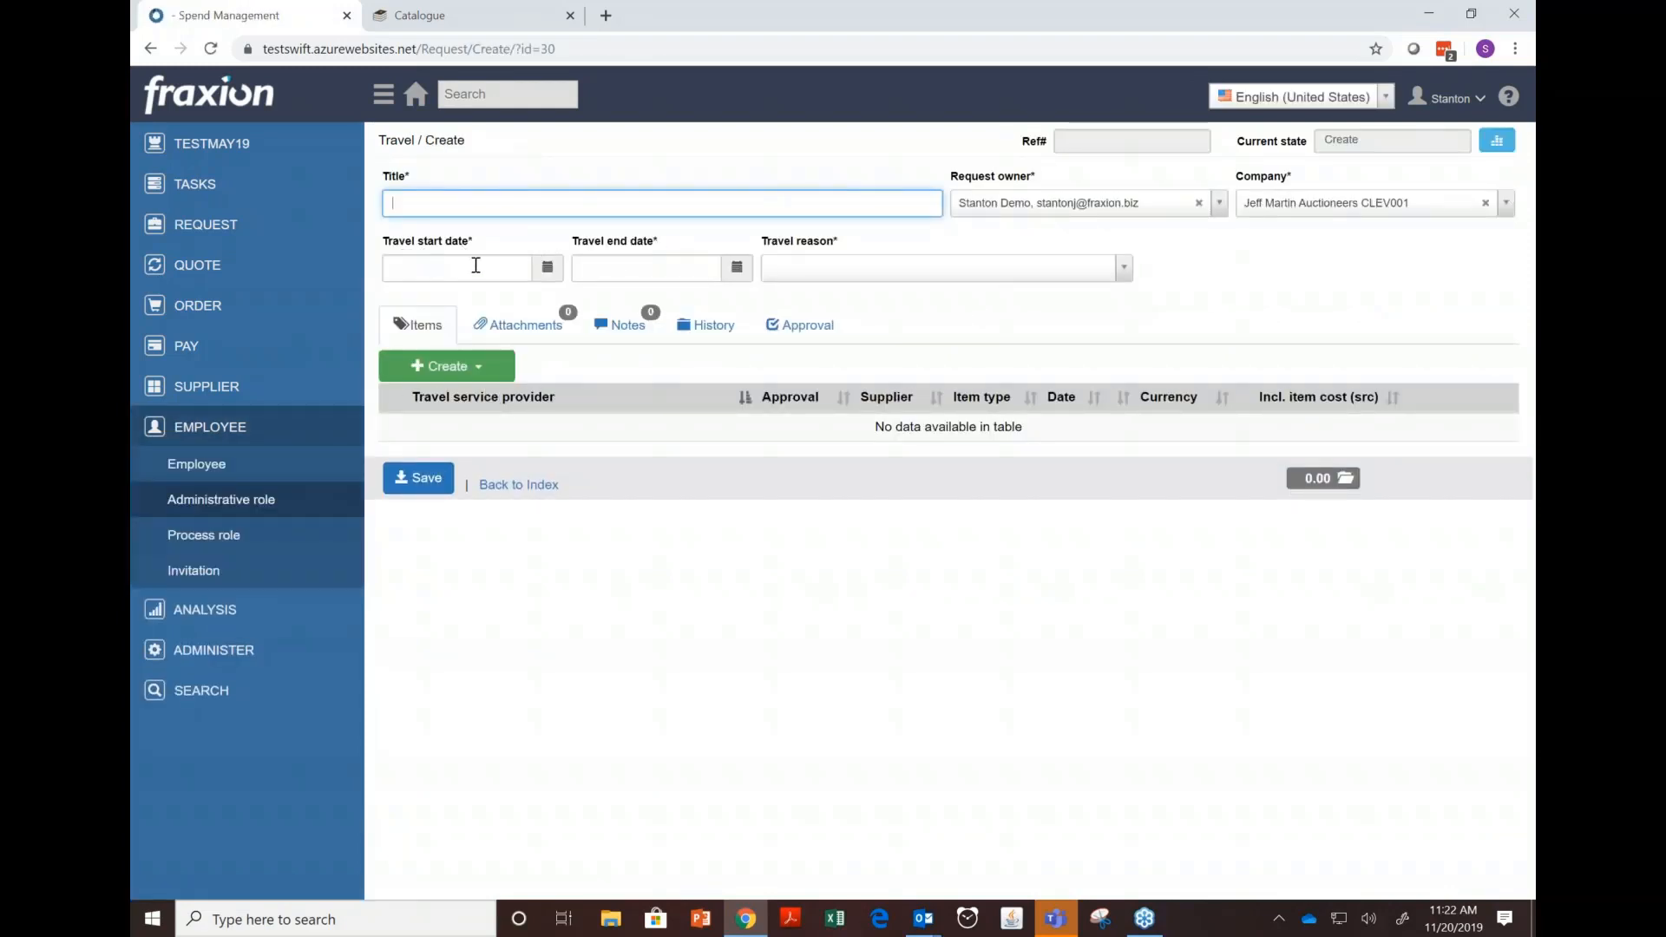
click(1045, 275)
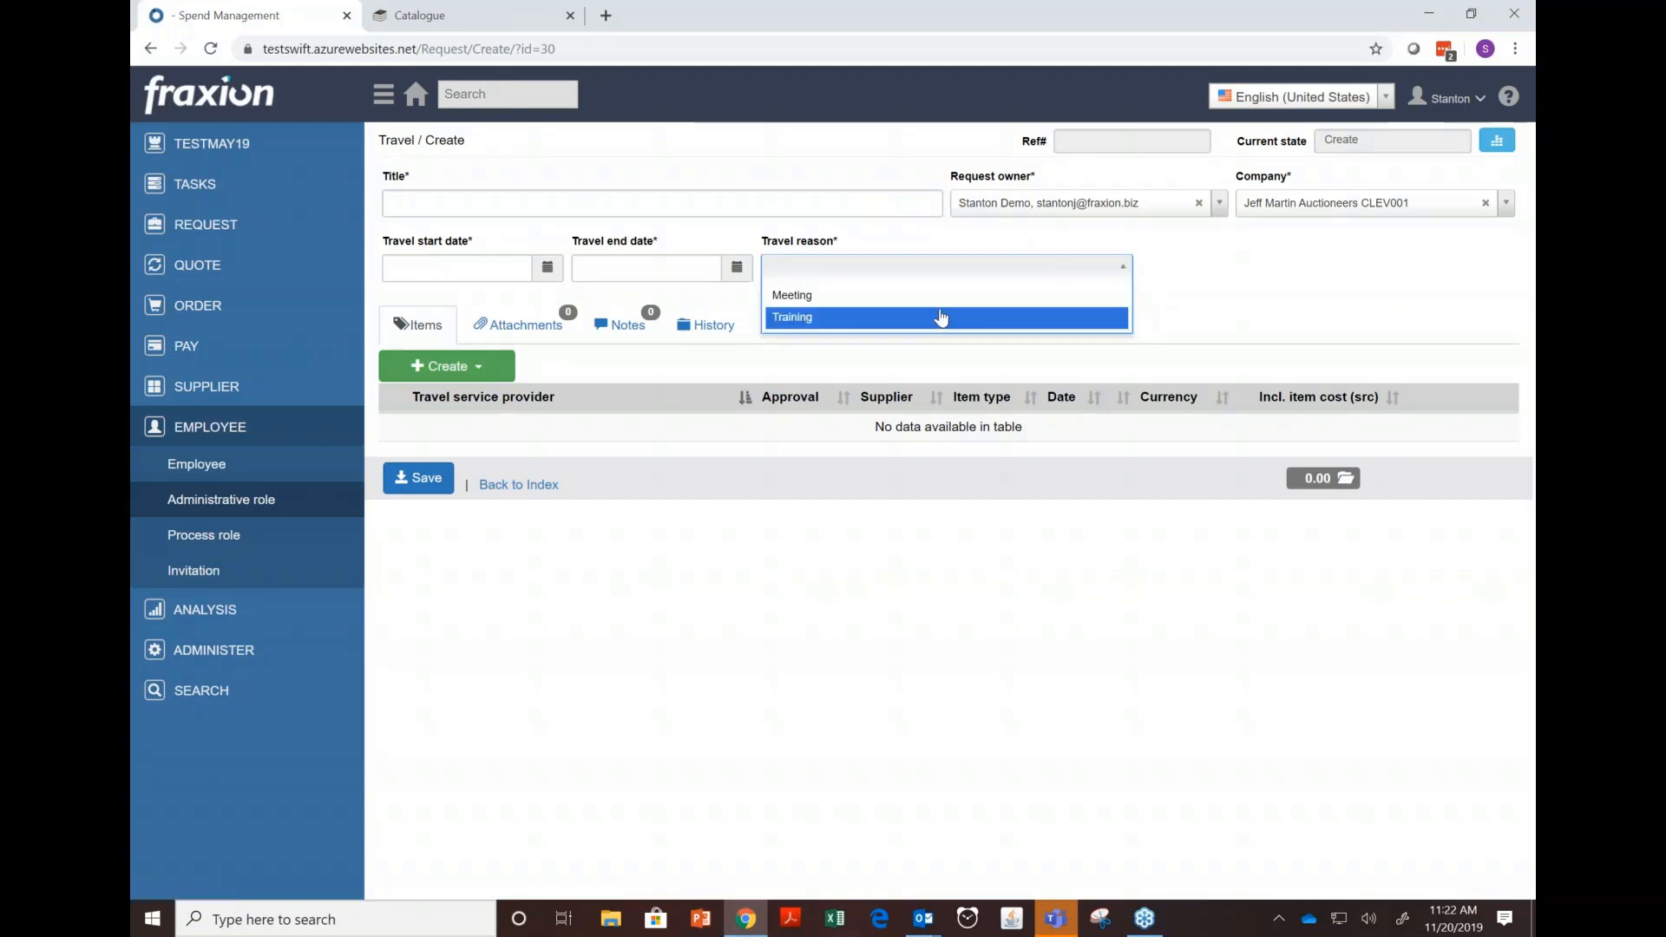
click(942, 317)
- Add a flight item to the travel request, view its fields, and leave the request unsaved for the home page
click(476, 368)
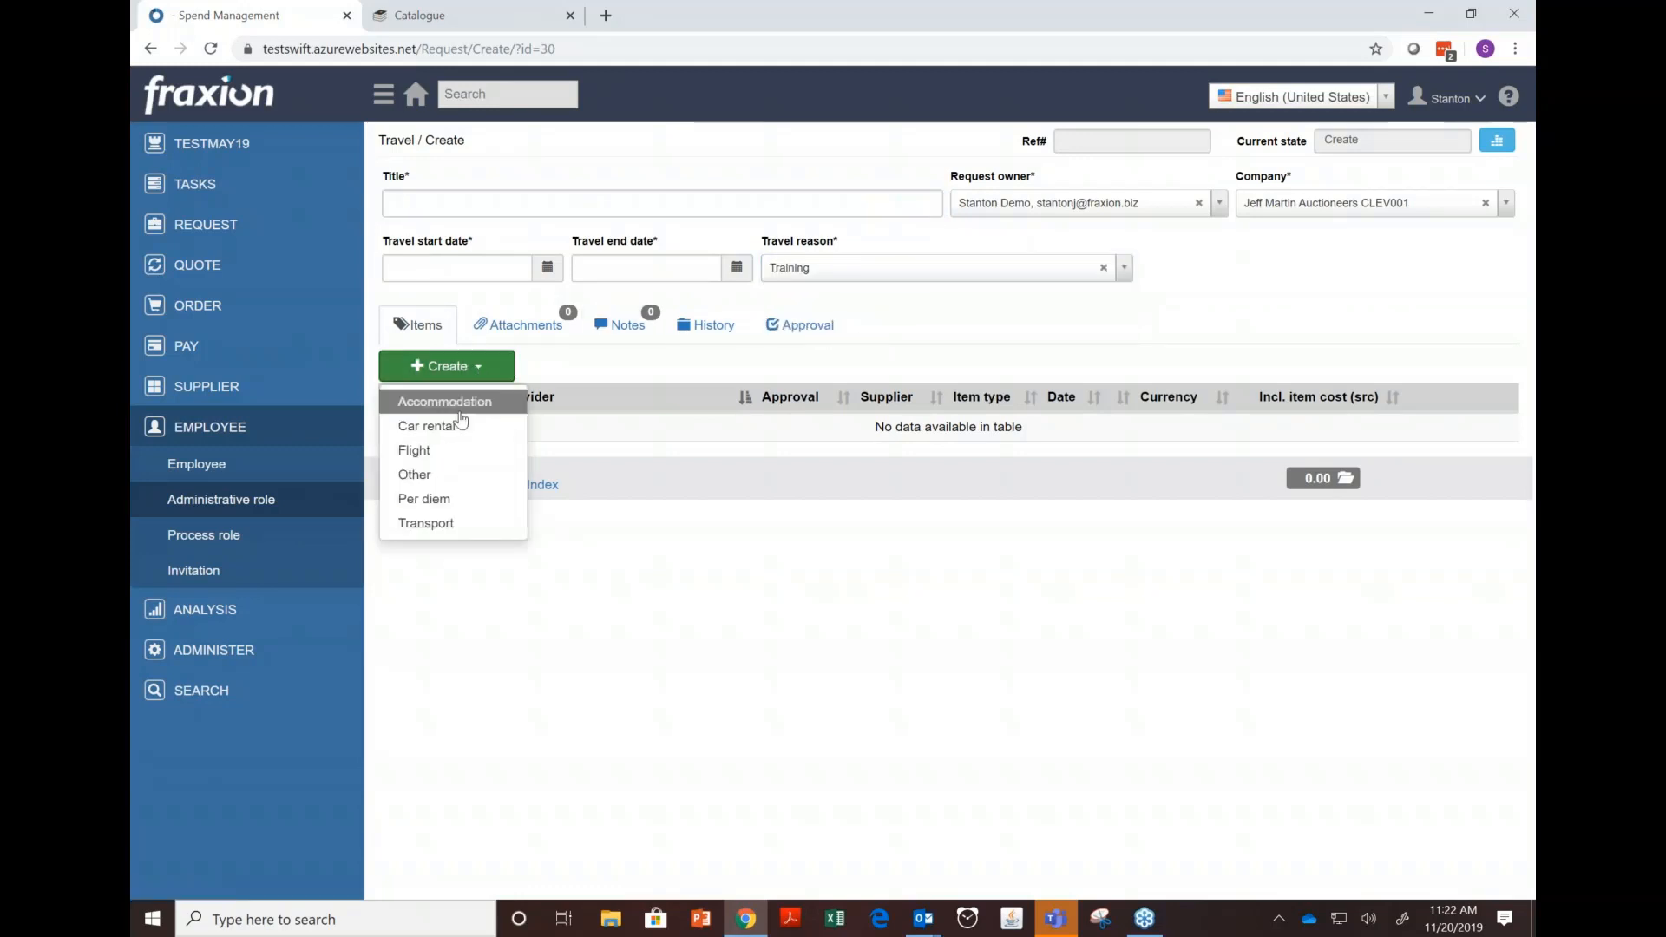
click(434, 449)
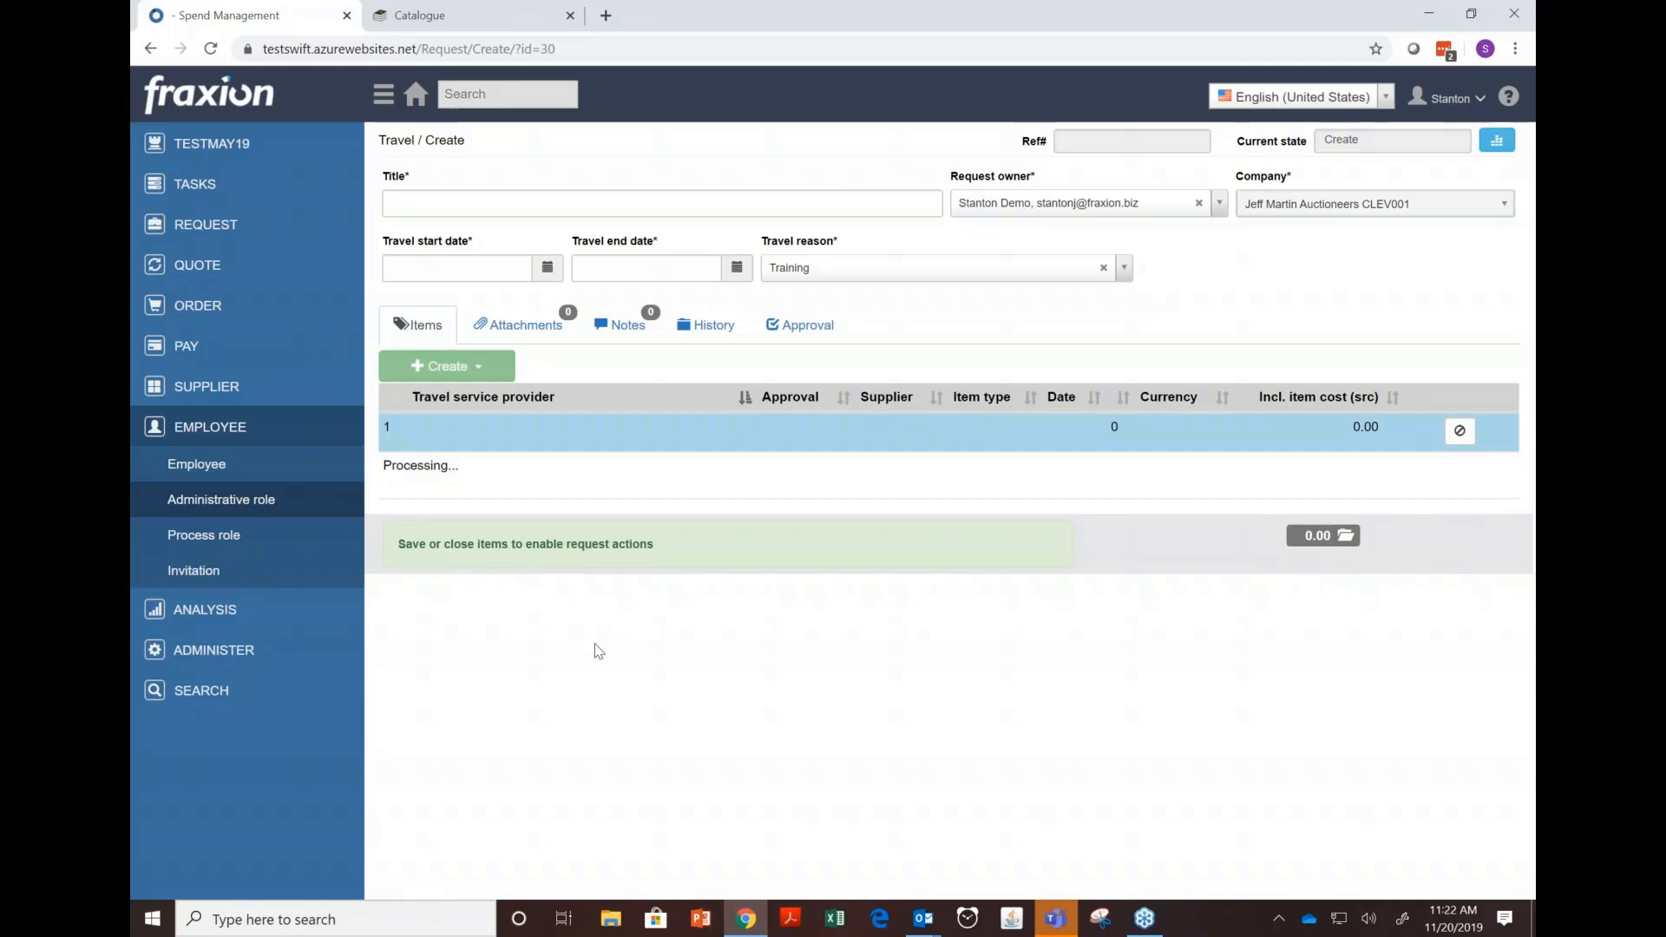
scroll(598, 651, down, 2)
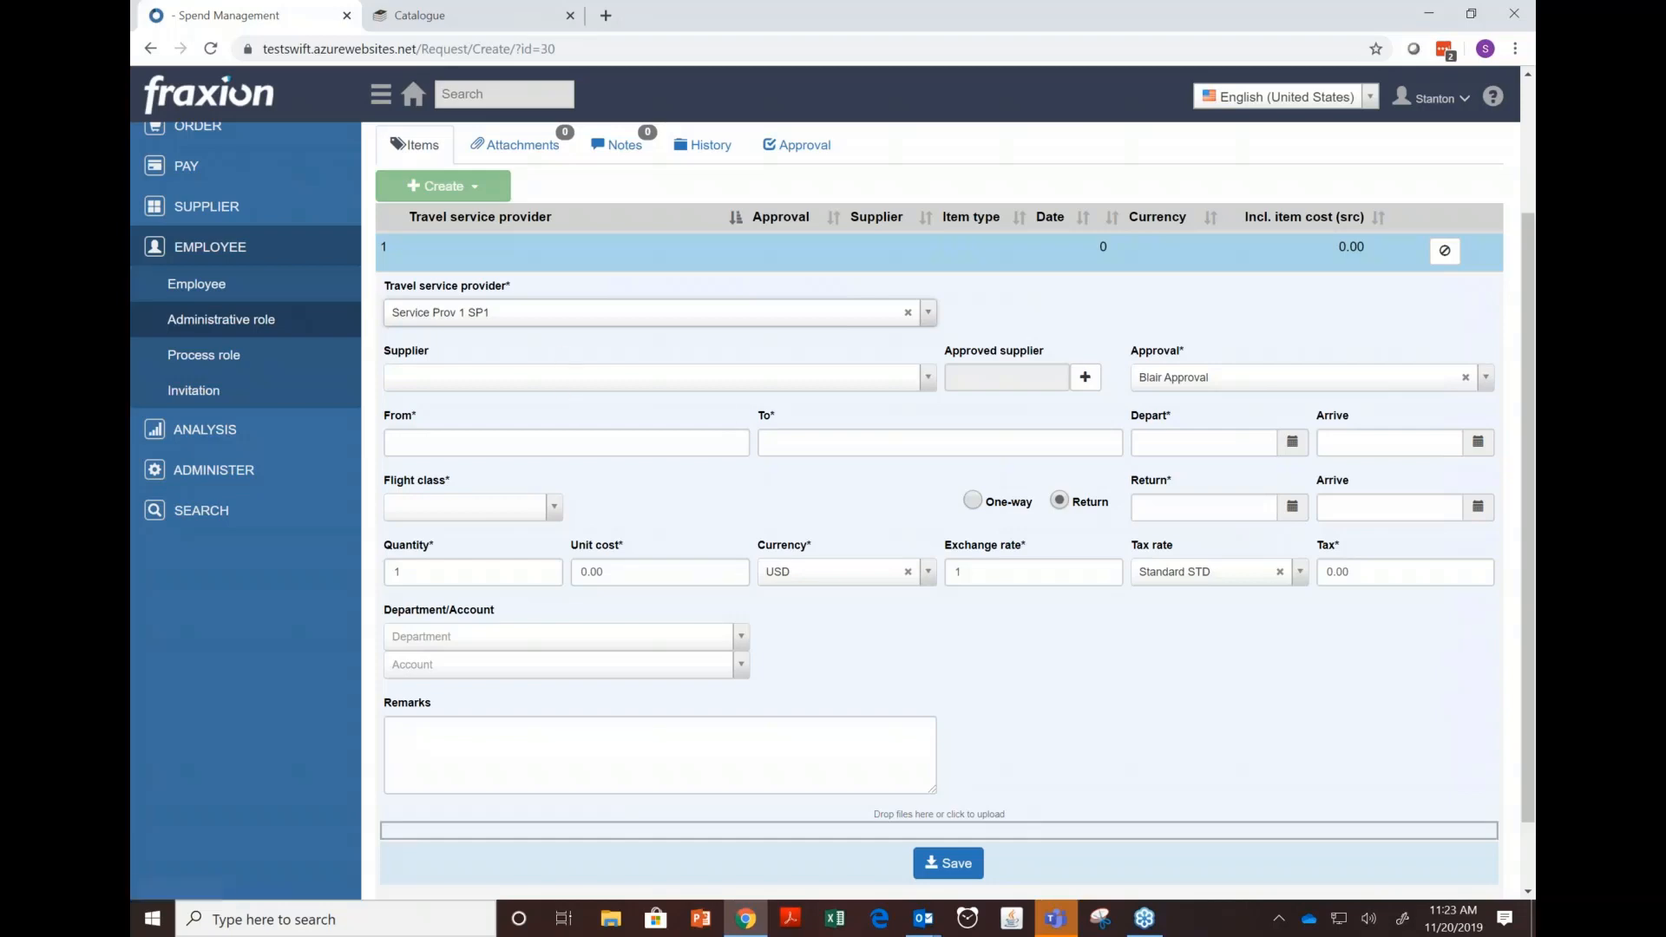
click(1446, 252)
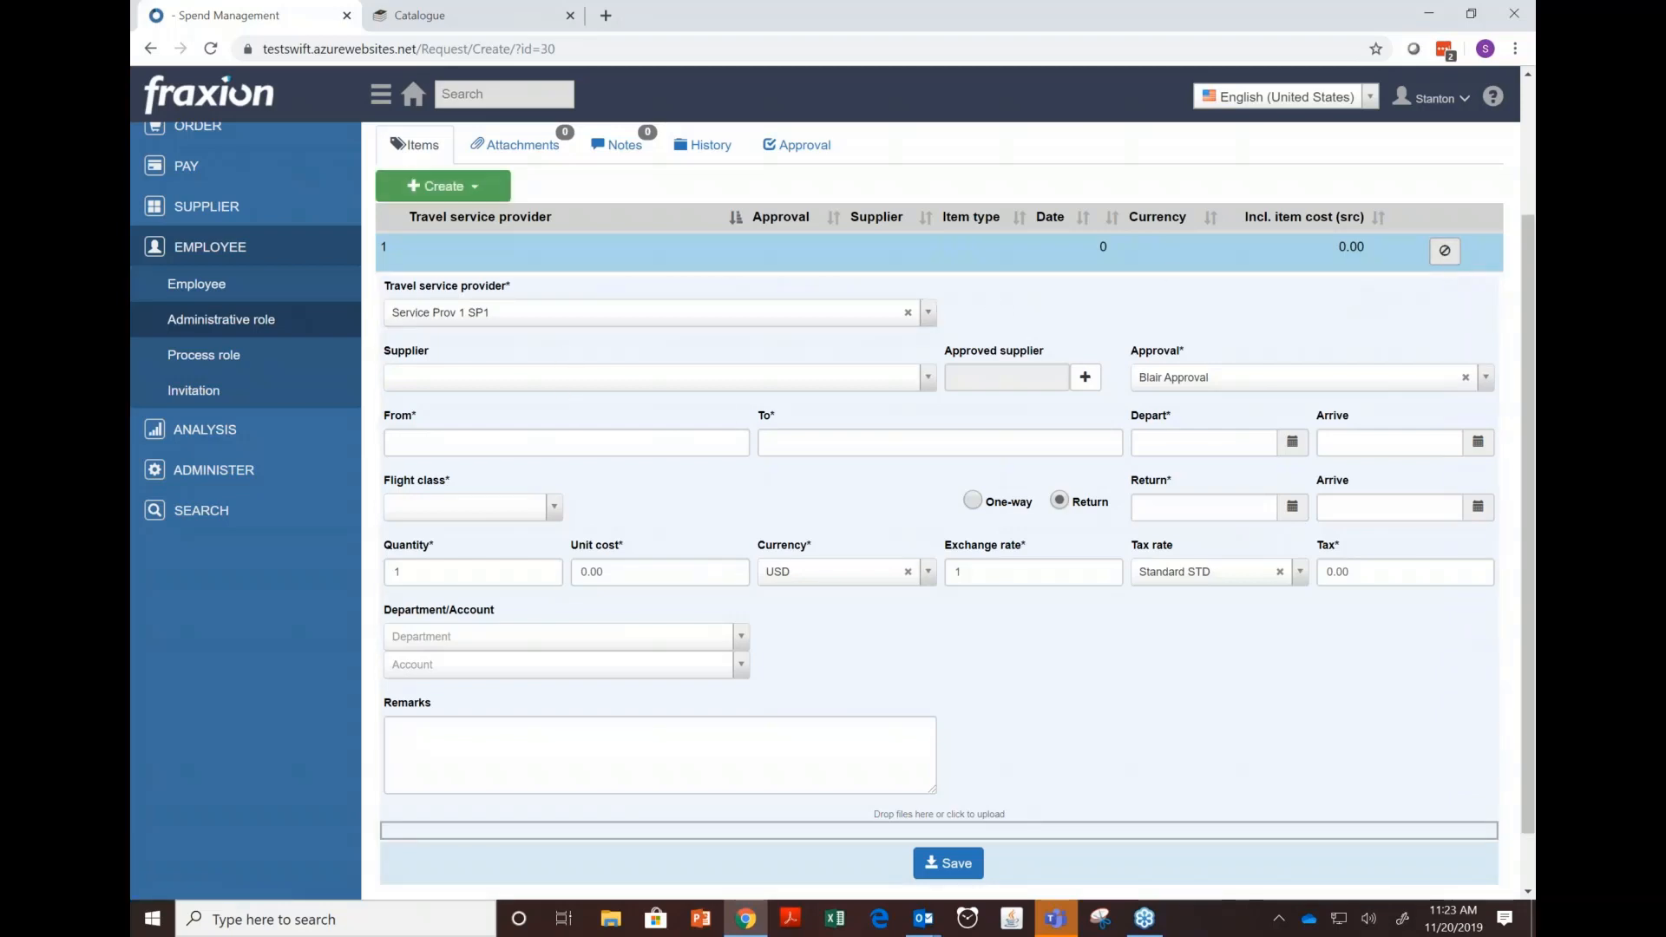
click(423, 98)
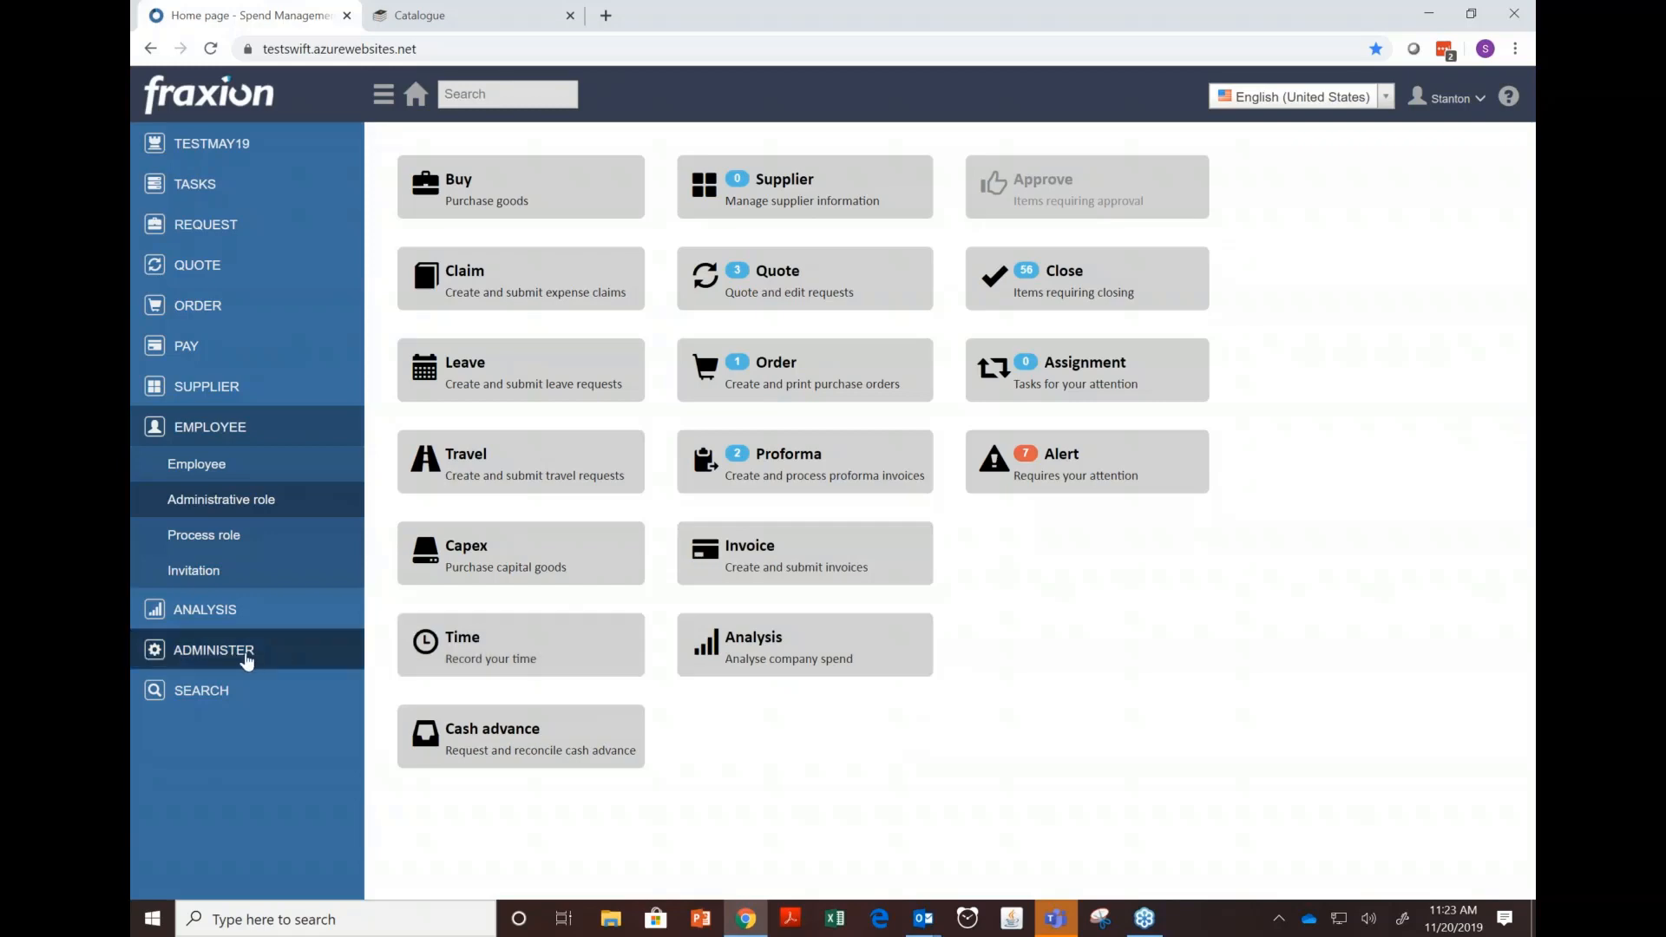
- Open the risk alert policy dated Thursday, September 26, 2019 and review its rule, role subscriptions and employee subscriptions
click(246, 657)
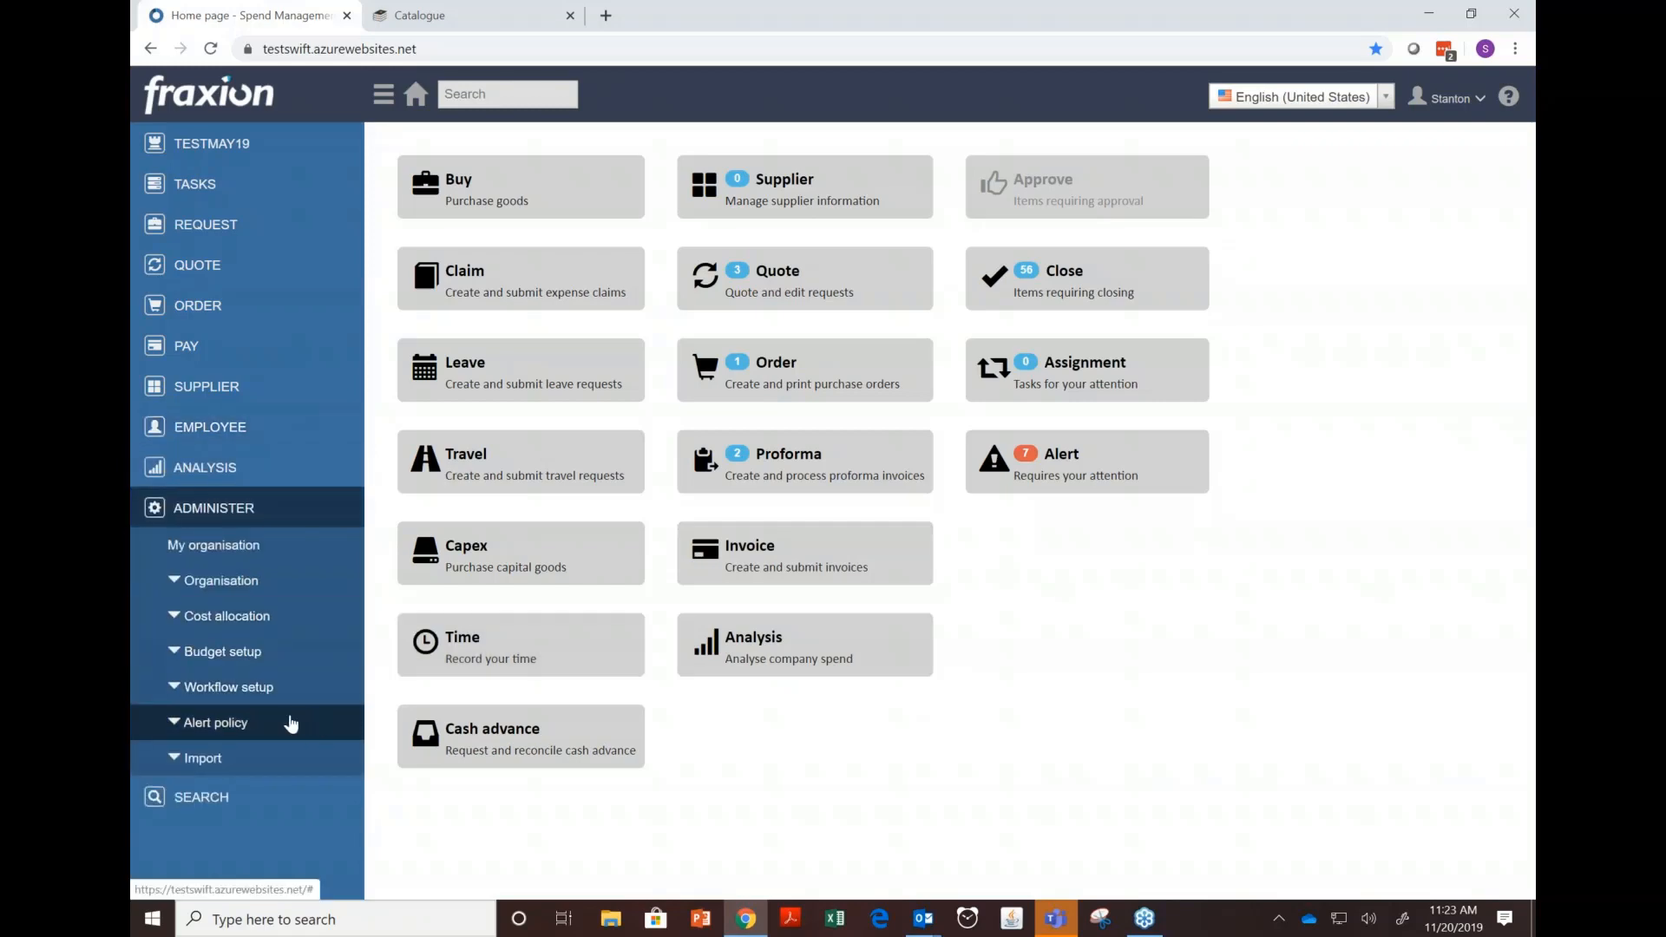
click(291, 723)
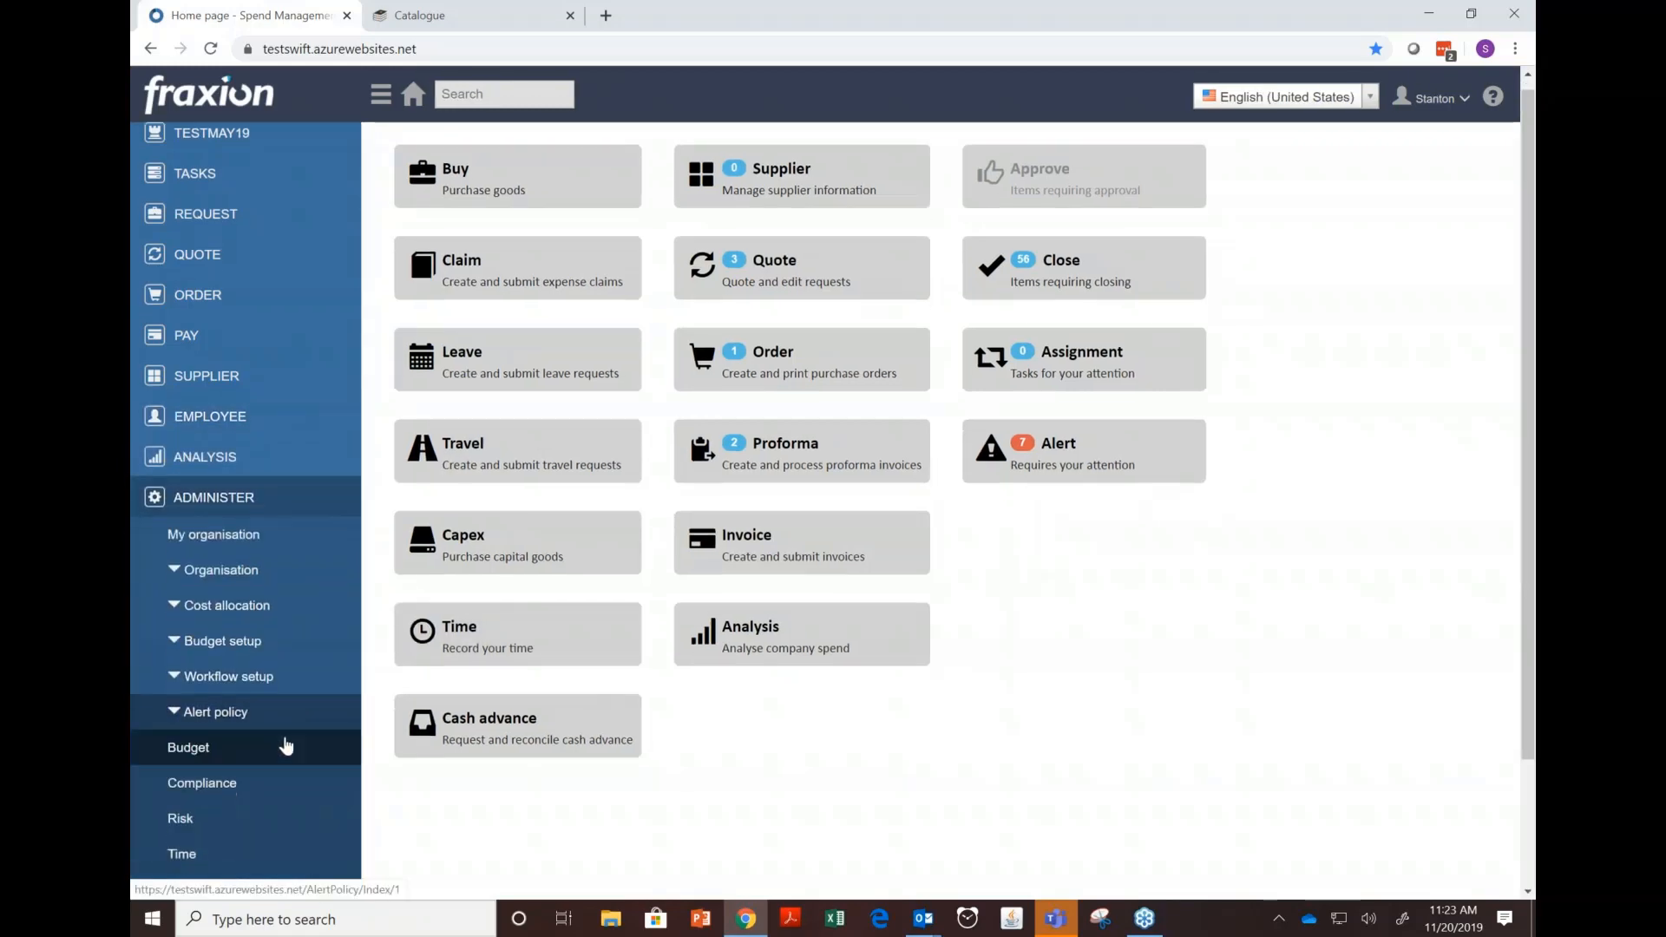
scroll(287, 746, down, 2)
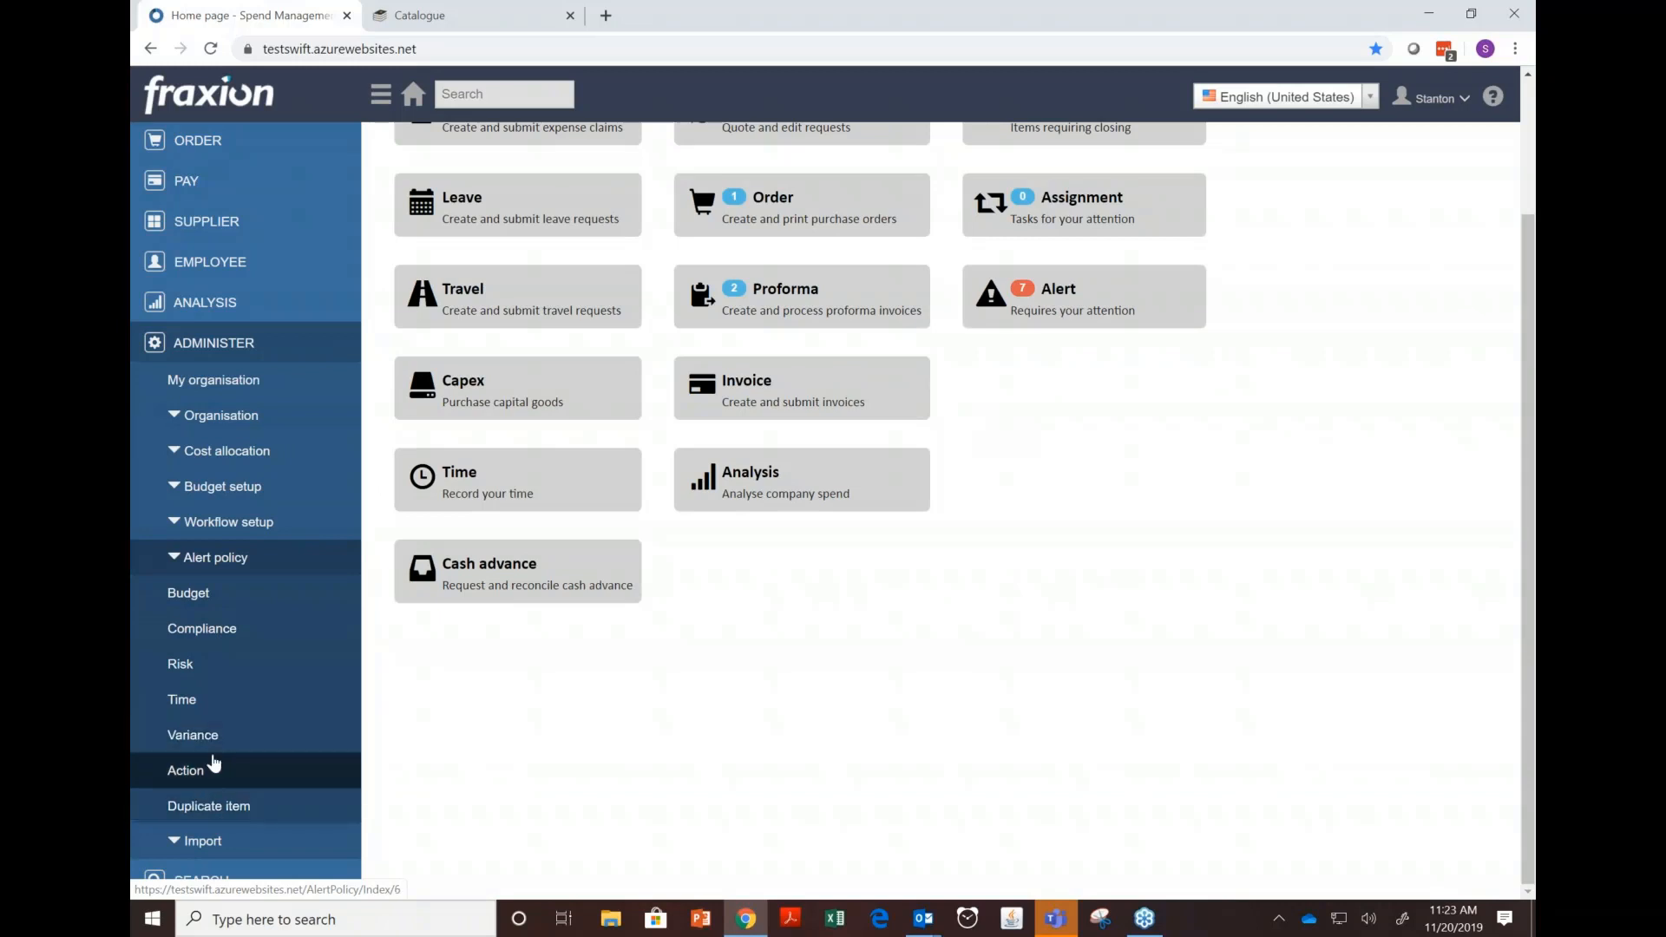
click(193, 666)
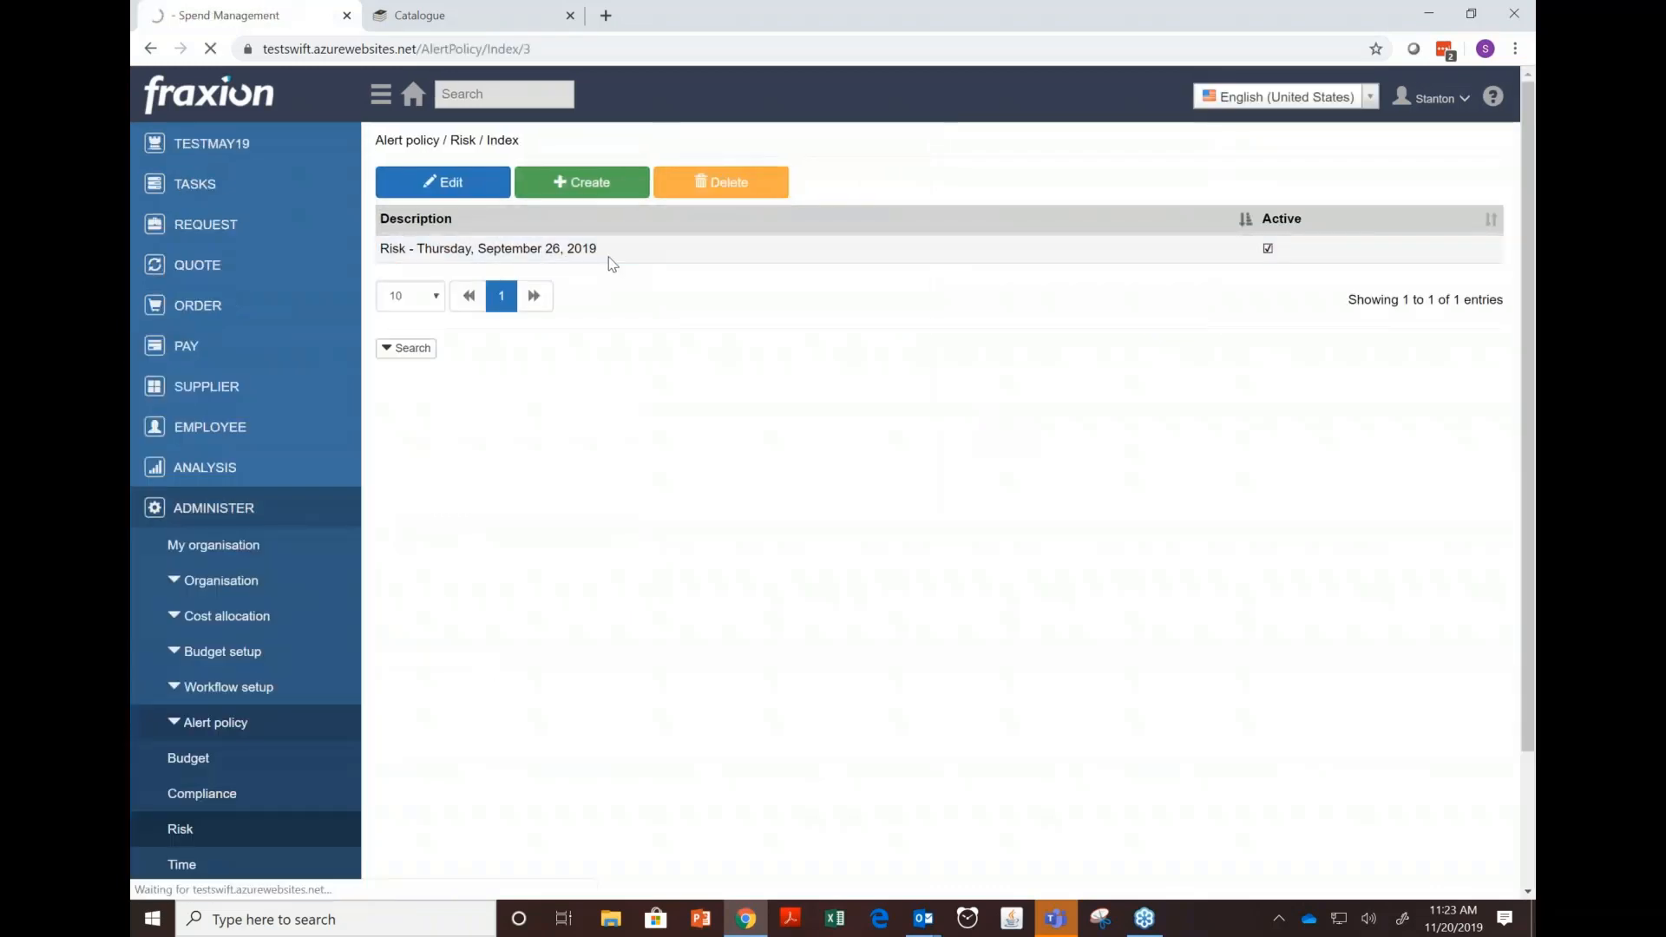
click(611, 263)
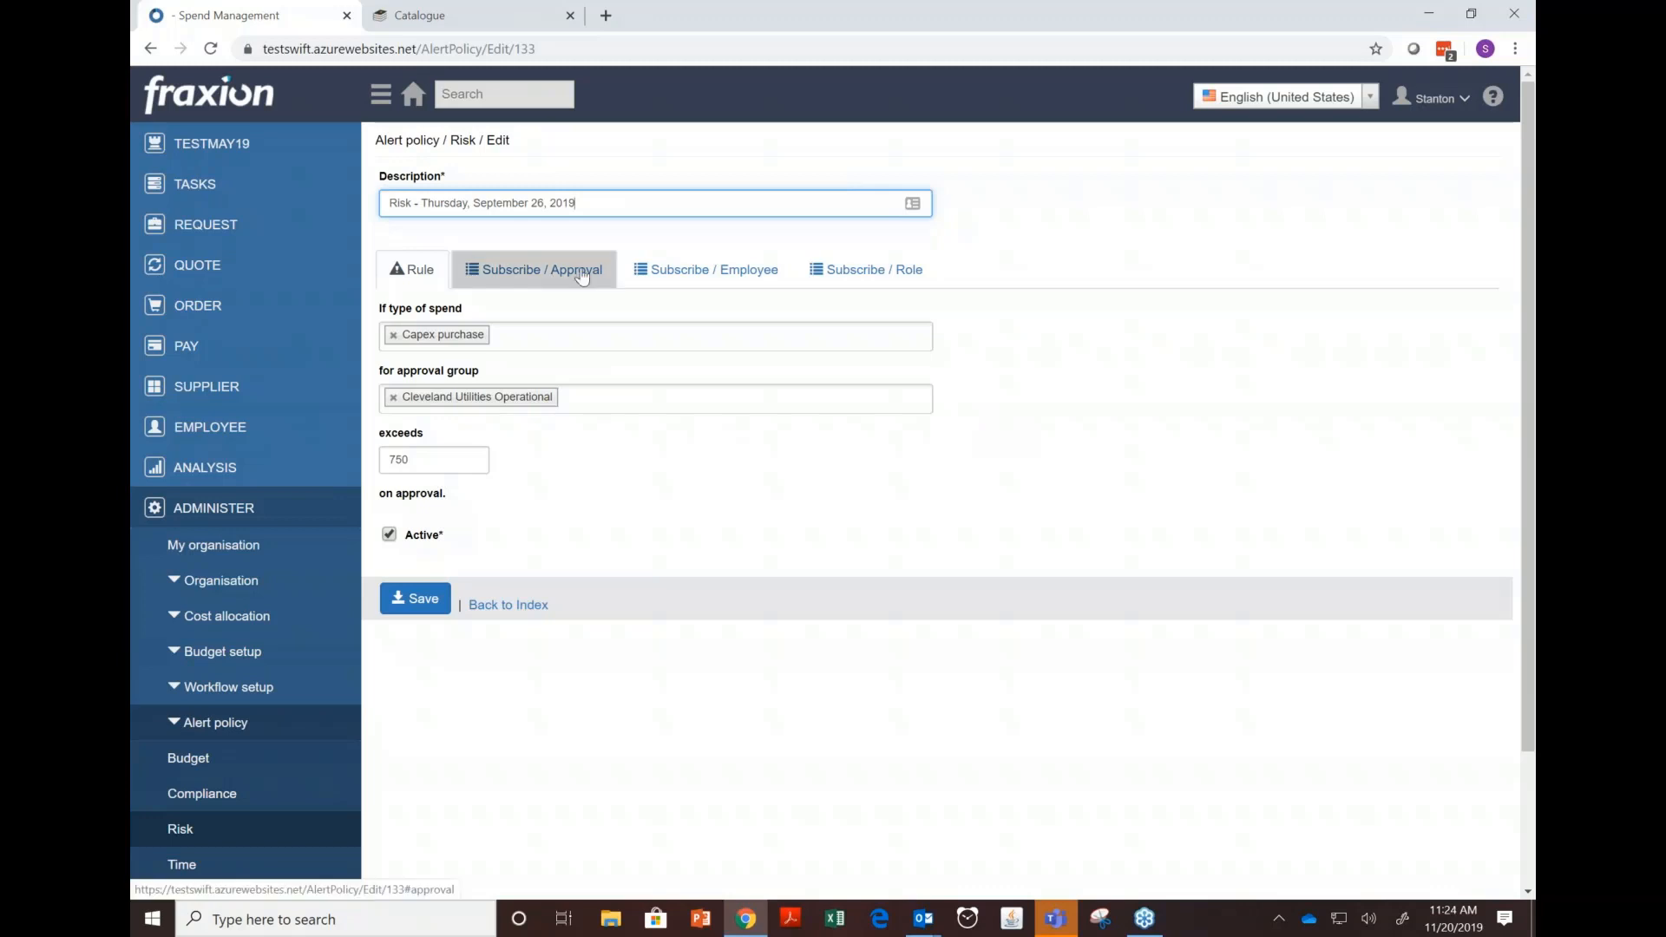
click(855, 286)
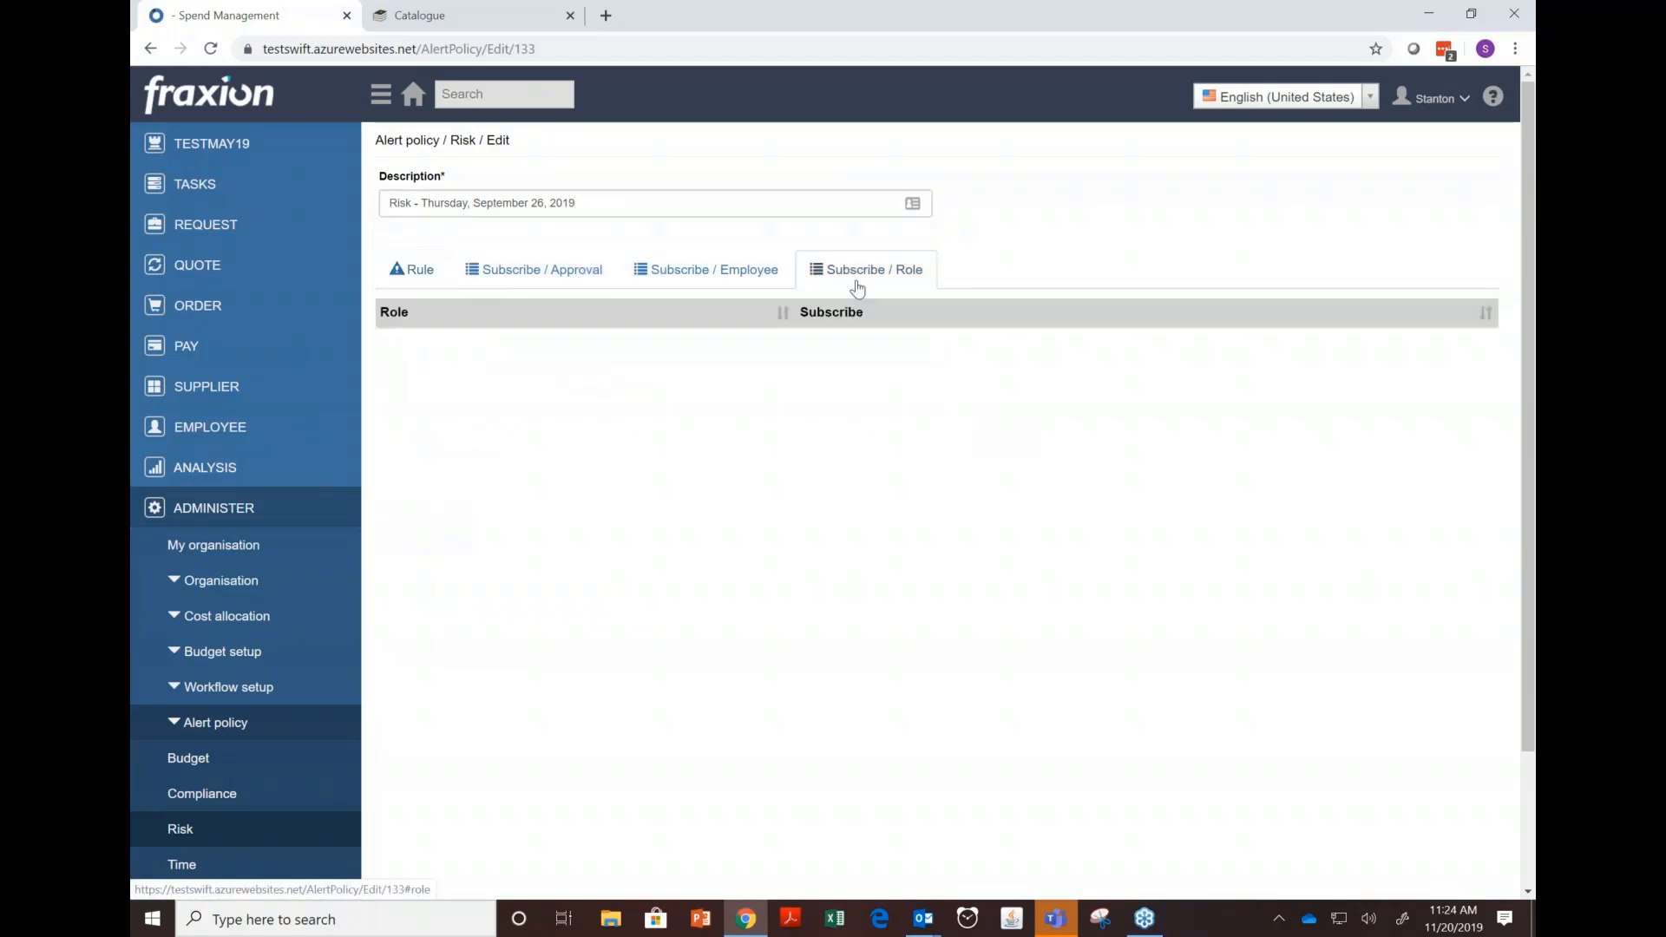
click(687, 274)
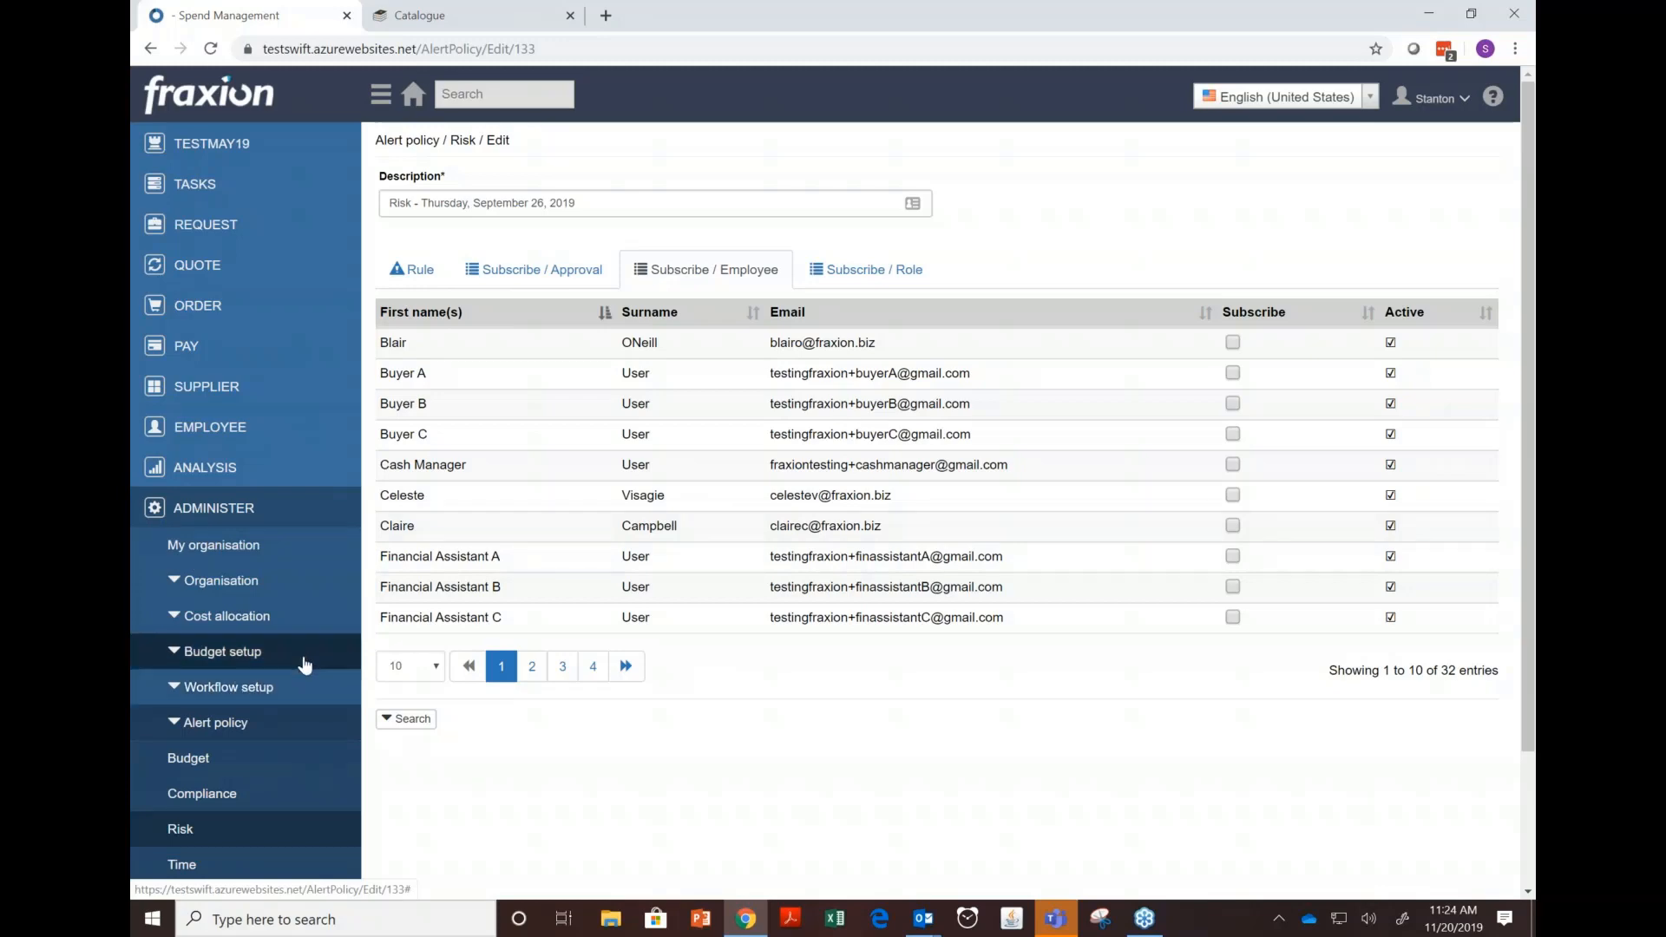
- Open the DOA report from the workflow approvals, examine each approval group's approvers and limits, and return to the home page
scroll(281, 666, down, 1)
click(280, 666)
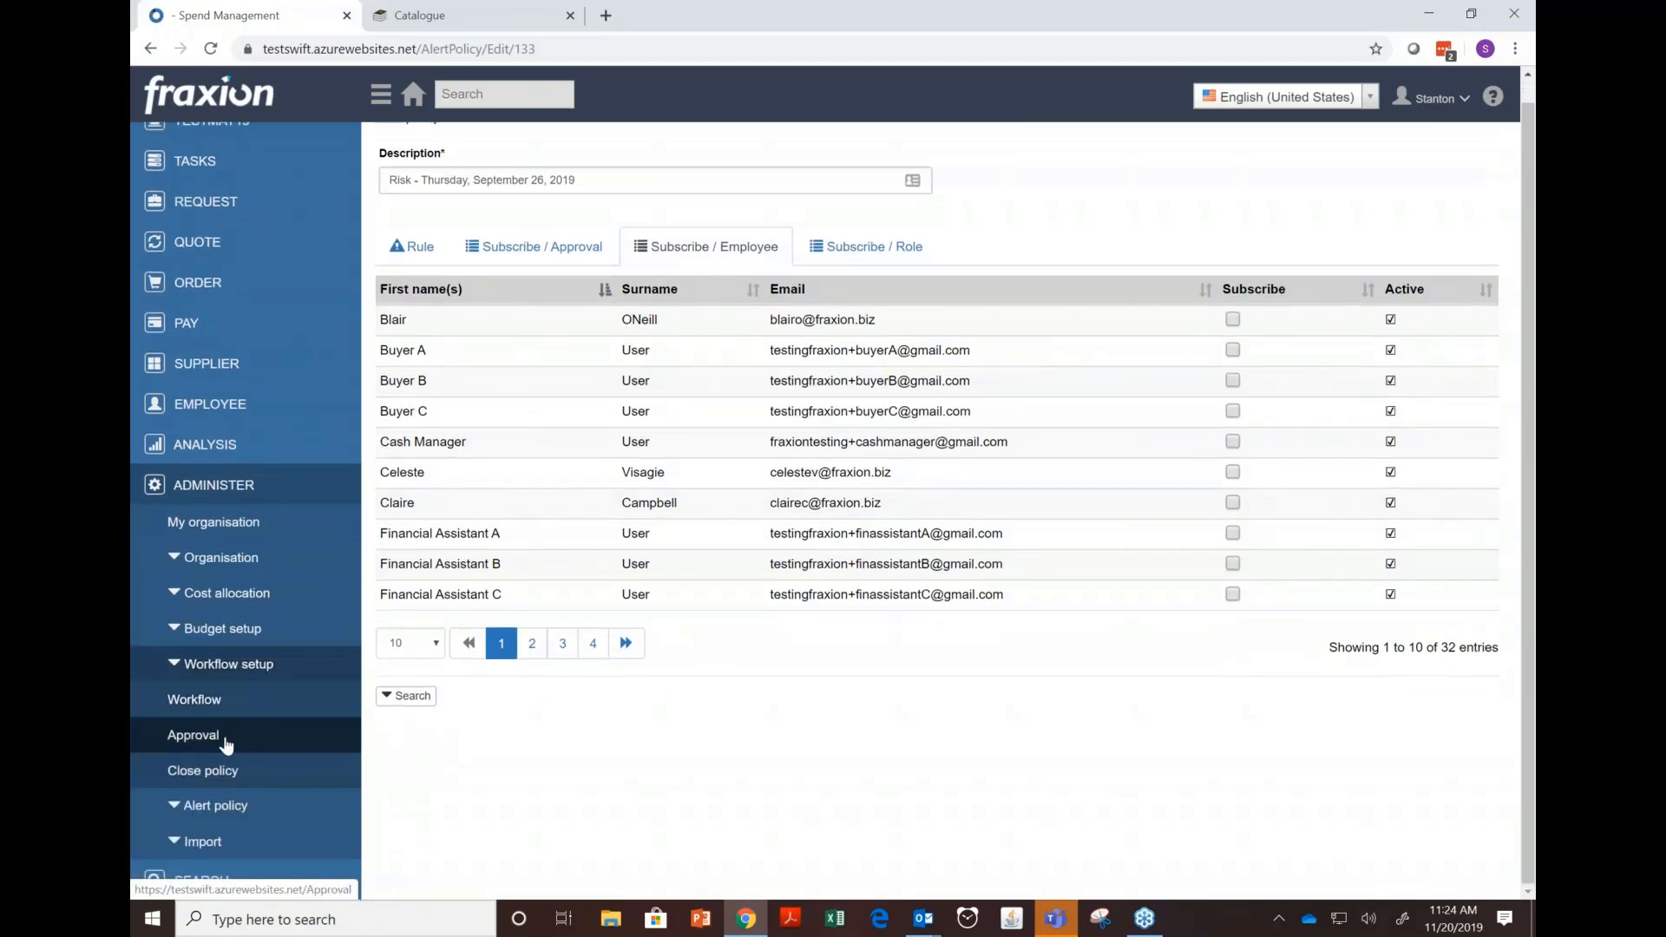
click(235, 736)
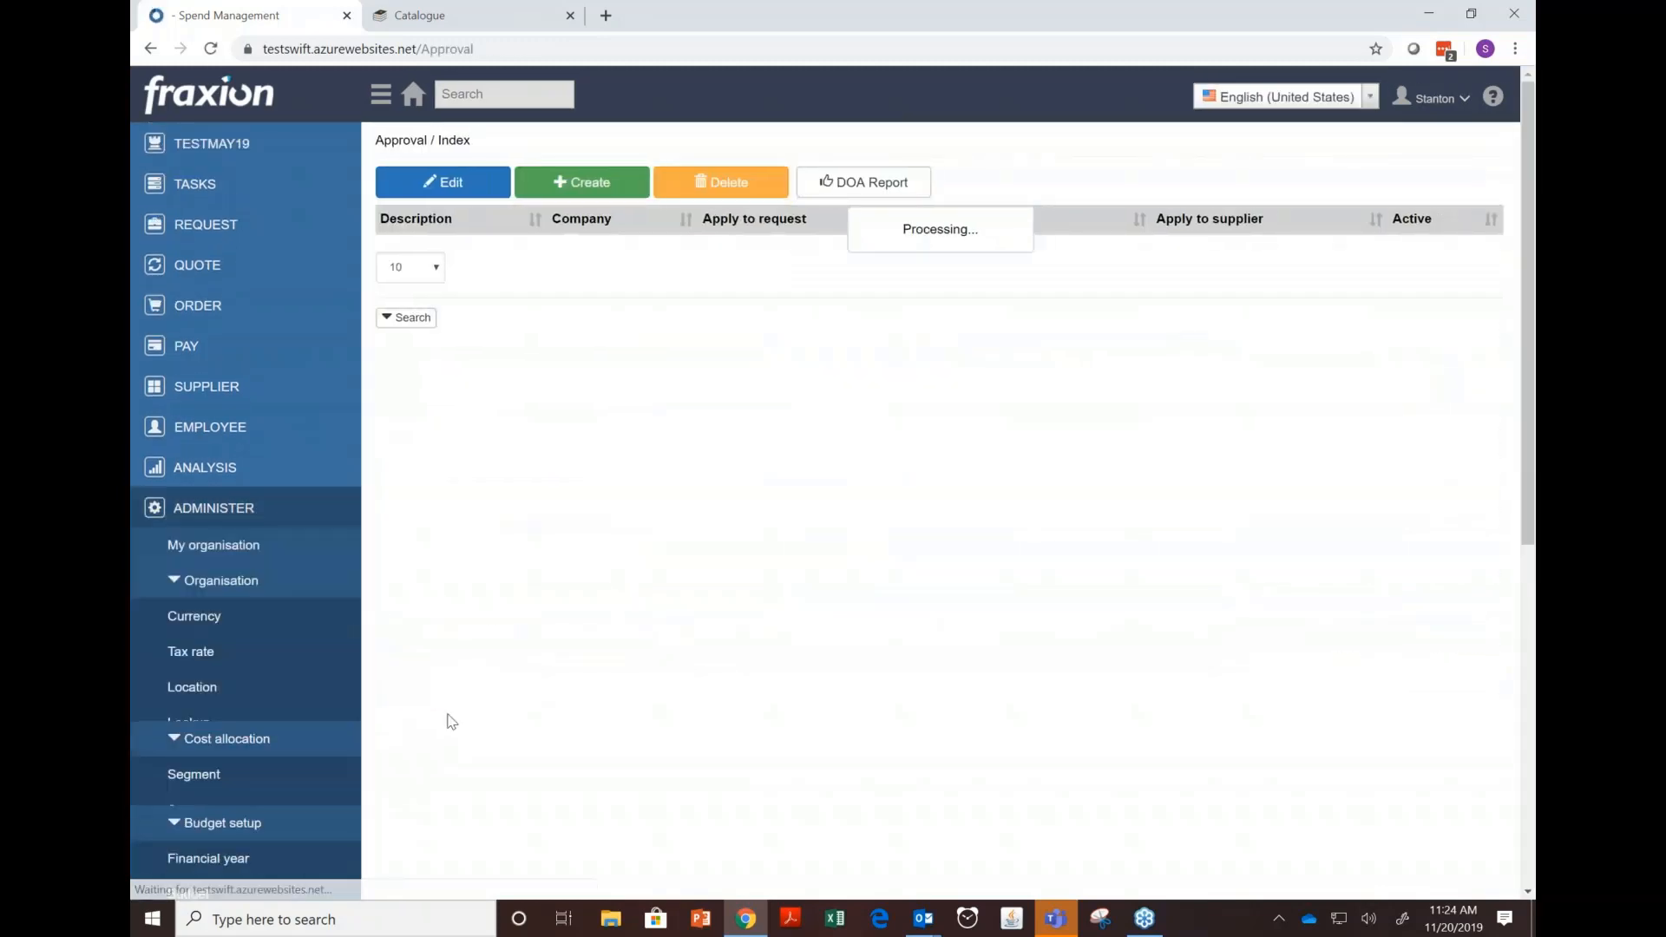
click(856, 177)
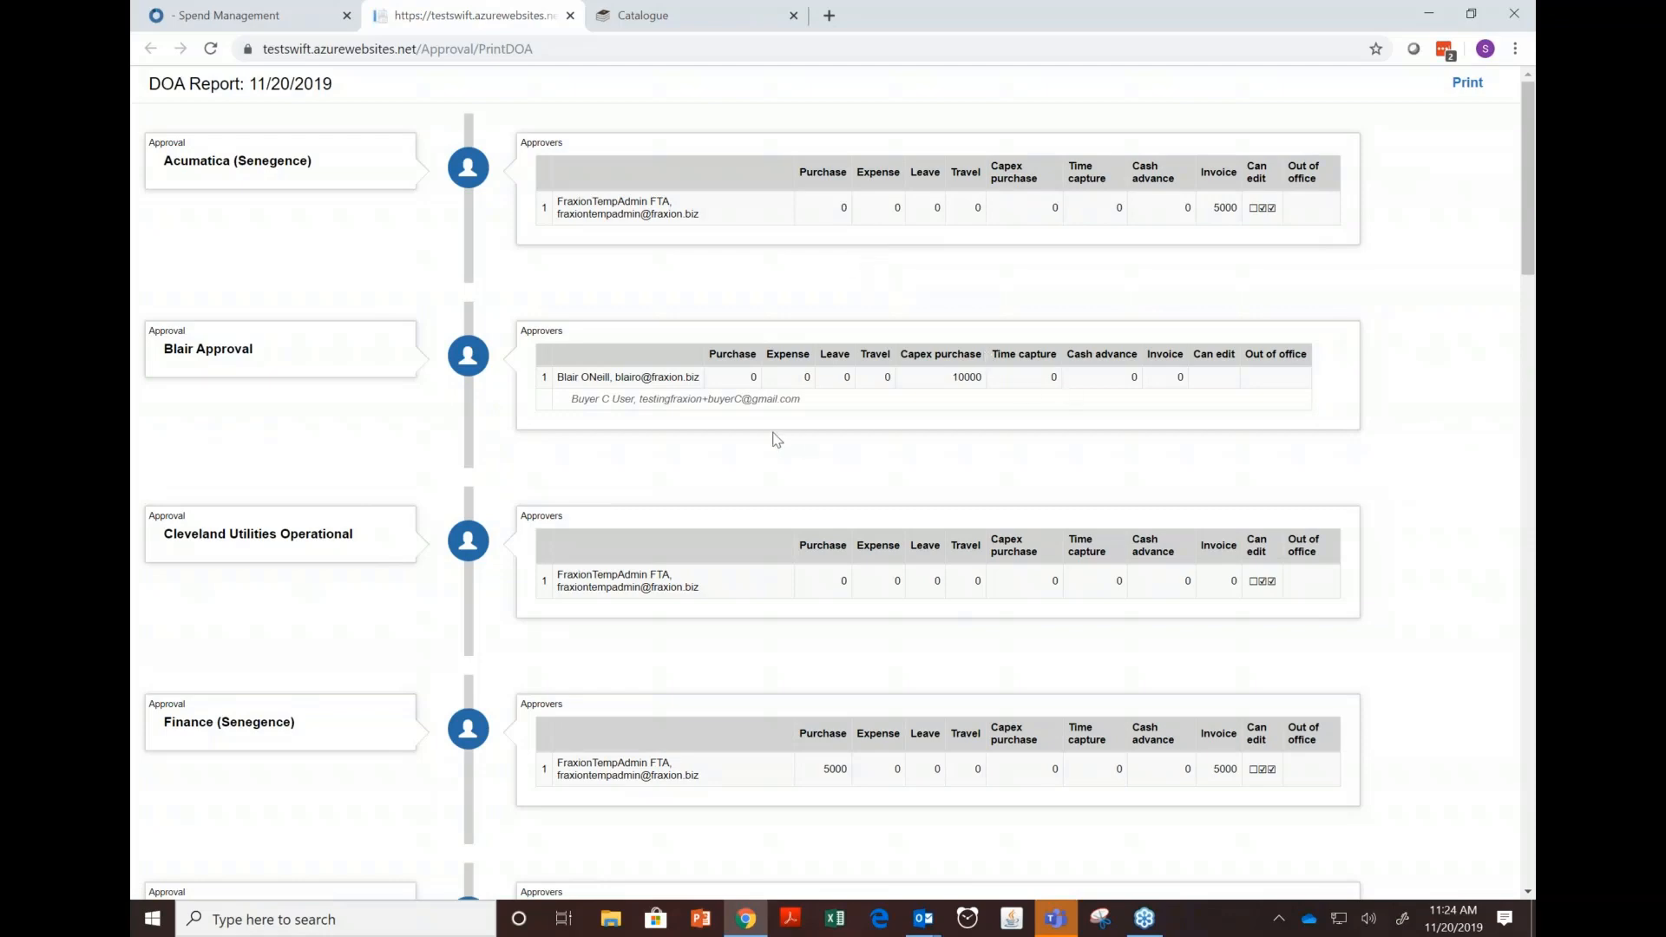
scroll(758, 508, down, 2)
scroll(758, 508, down, 3)
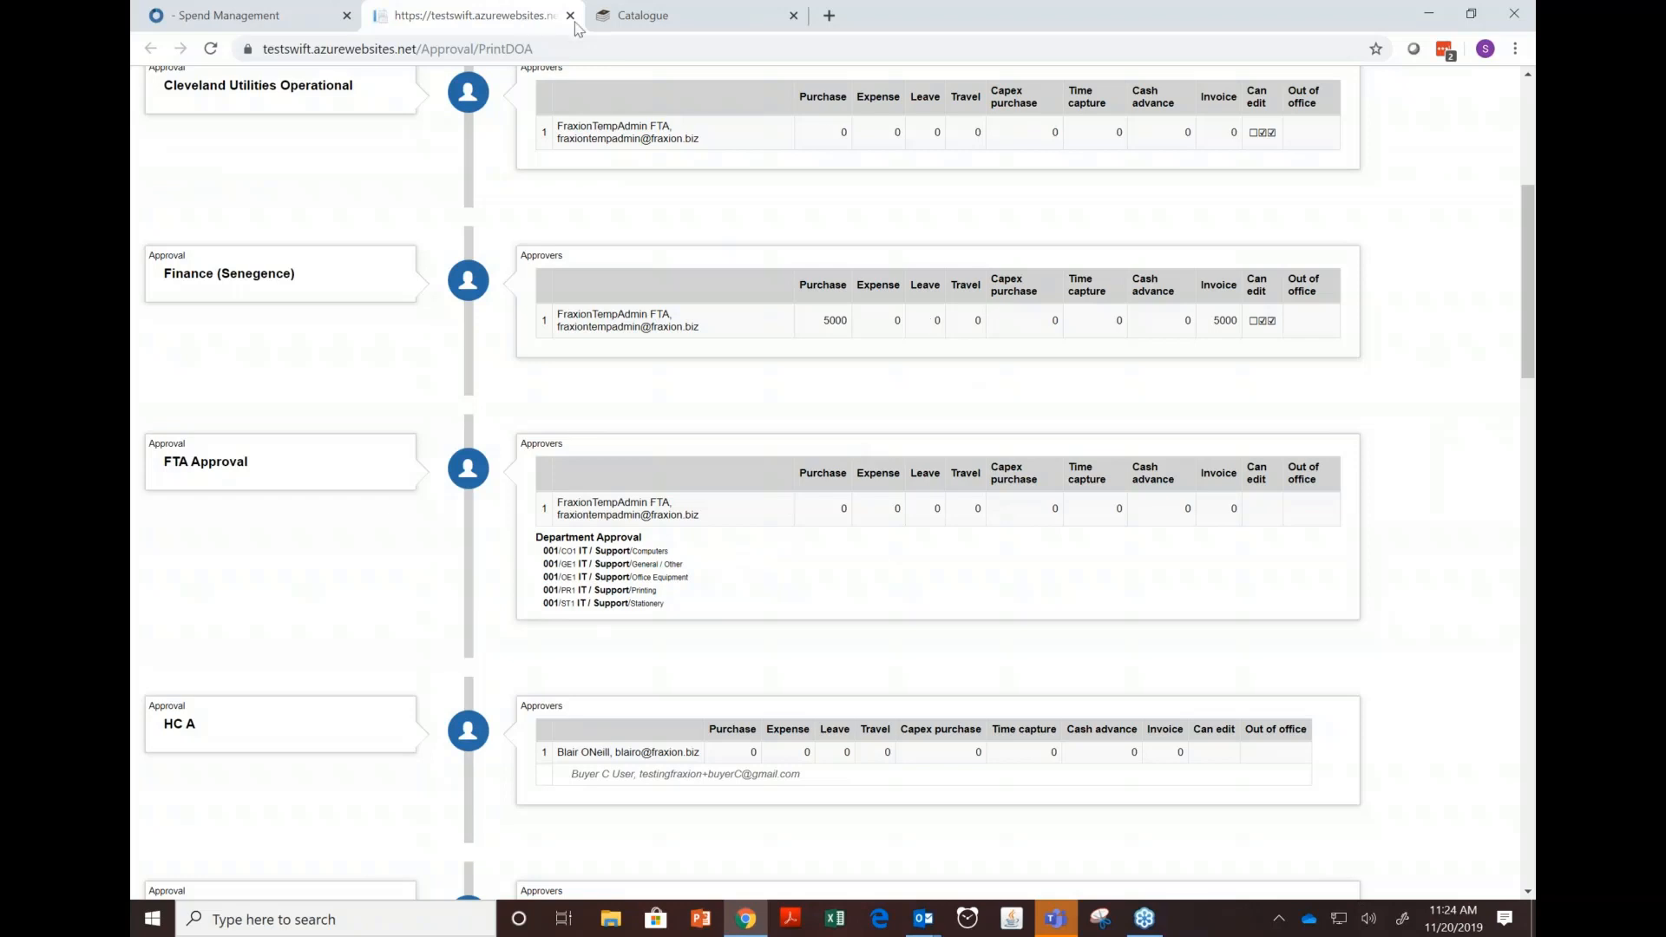
click(249, 18)
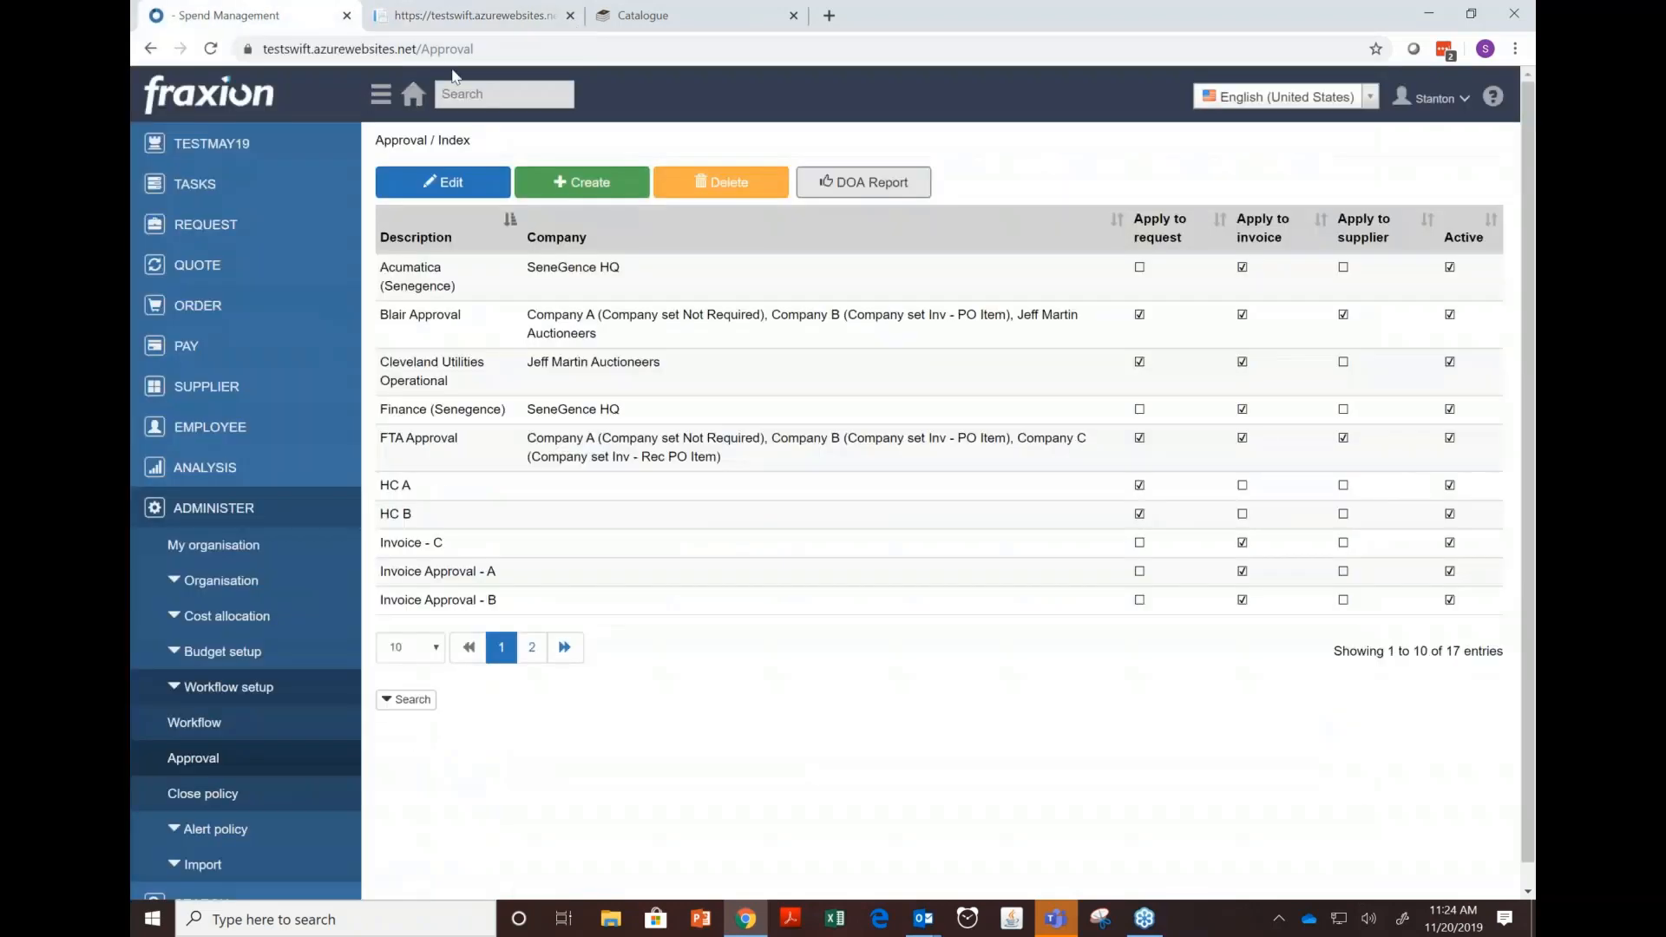
click(416, 98)
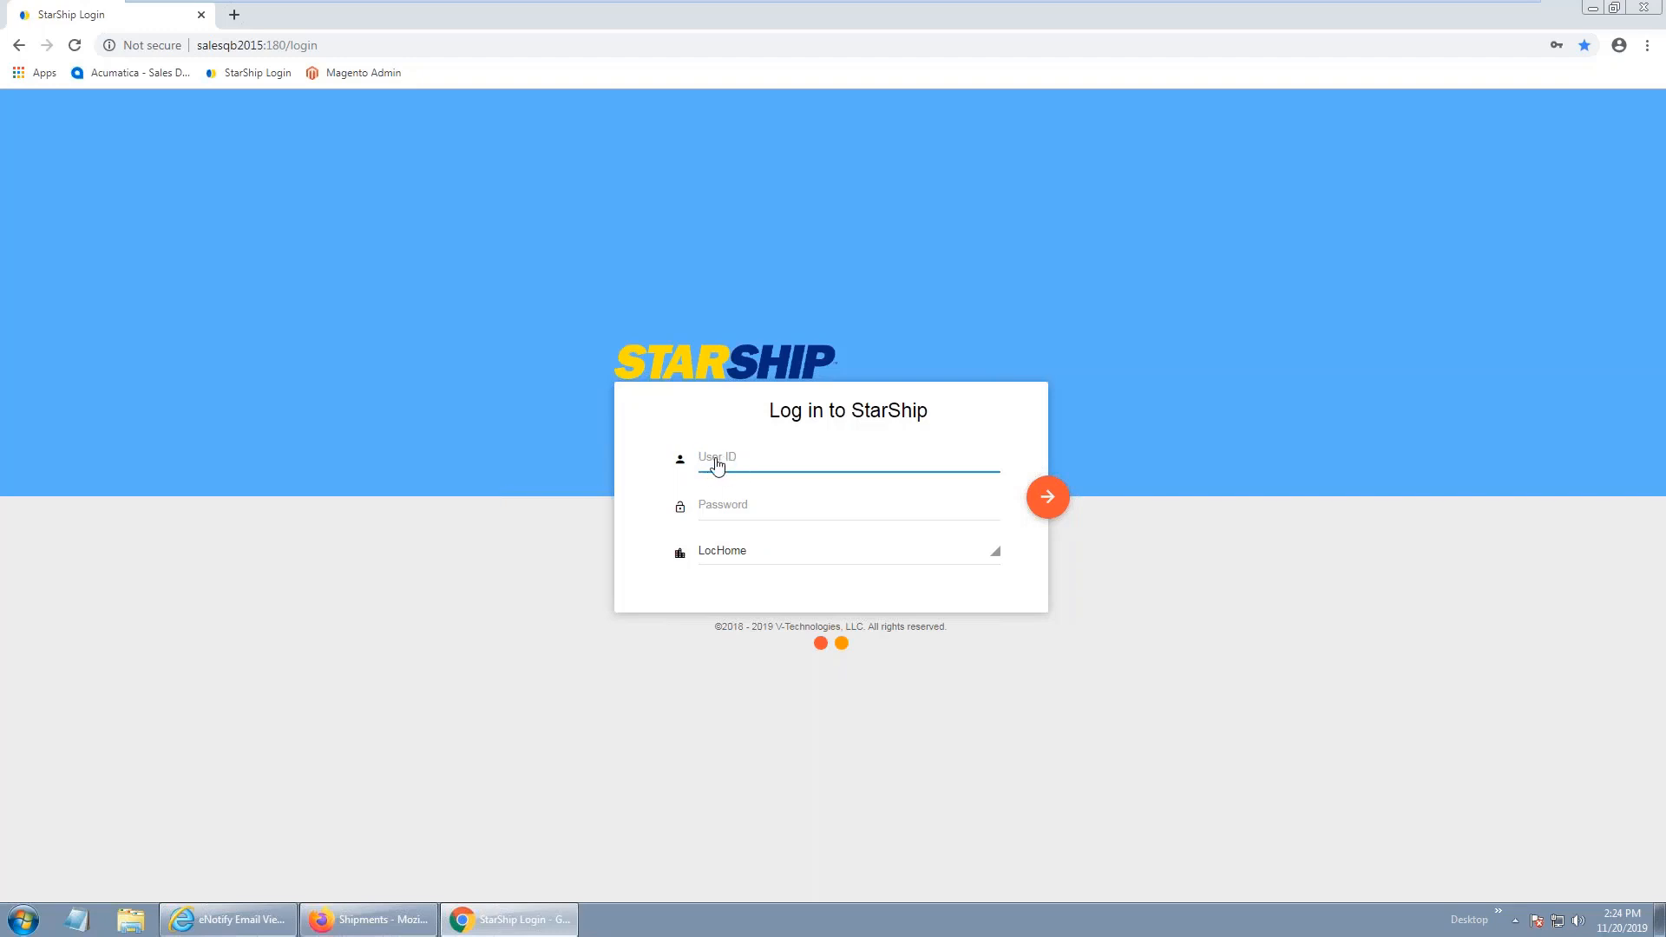
- Switch to StarShip and log in as admin with the saved account password
text(admin)
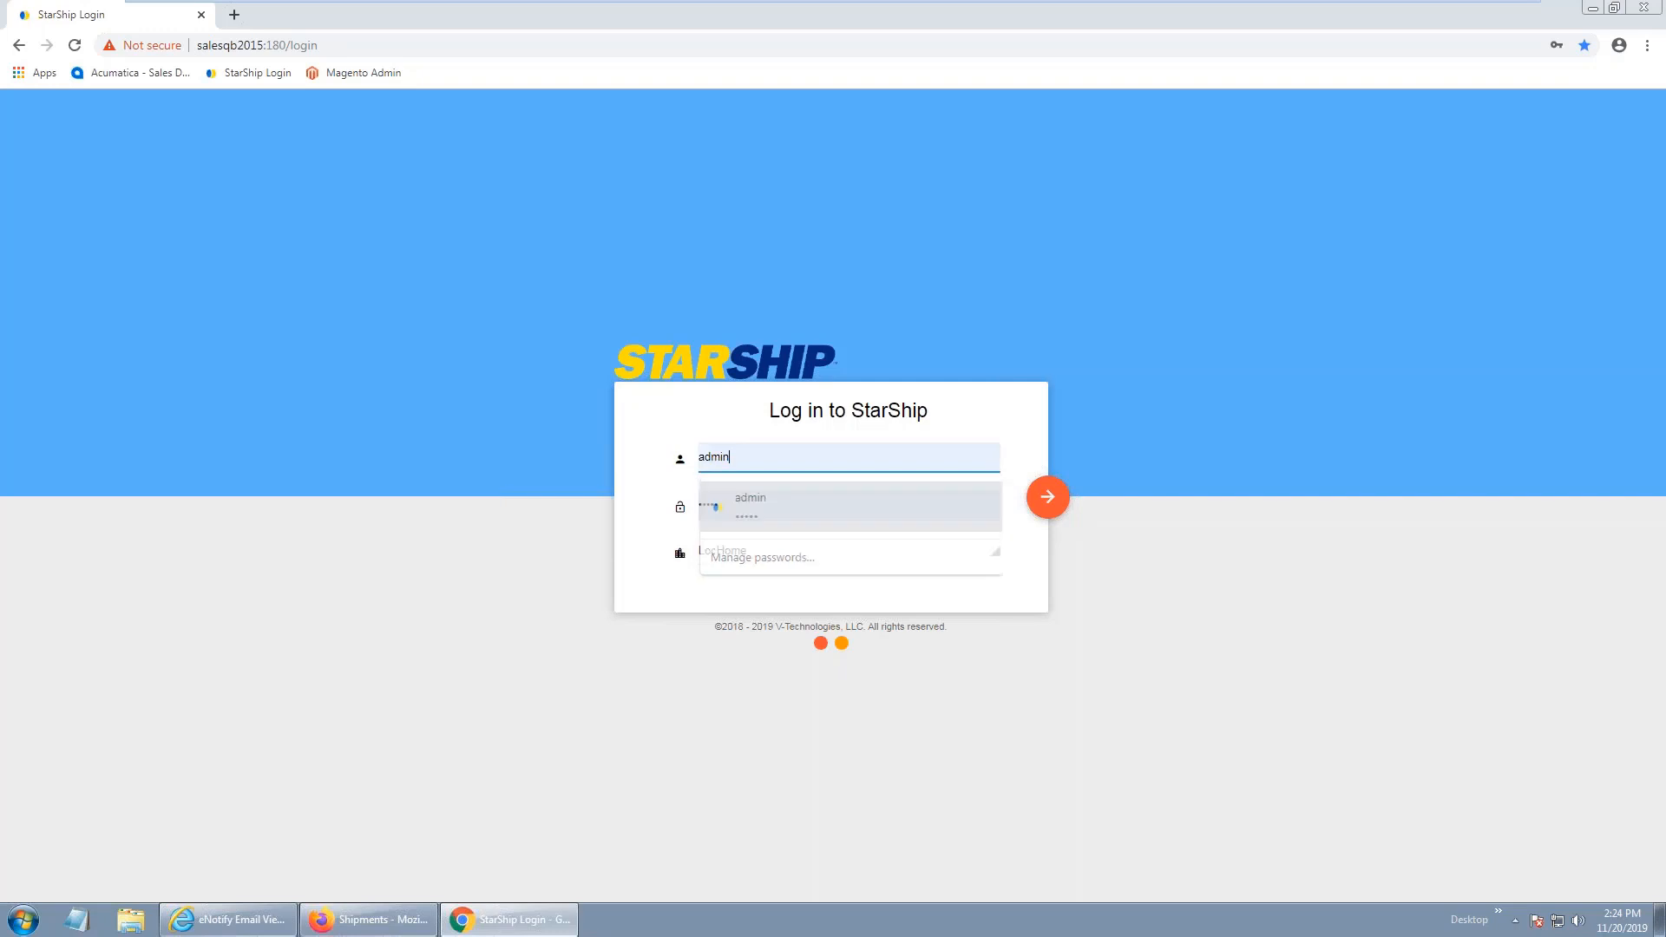
click(746, 503)
click(1052, 500)
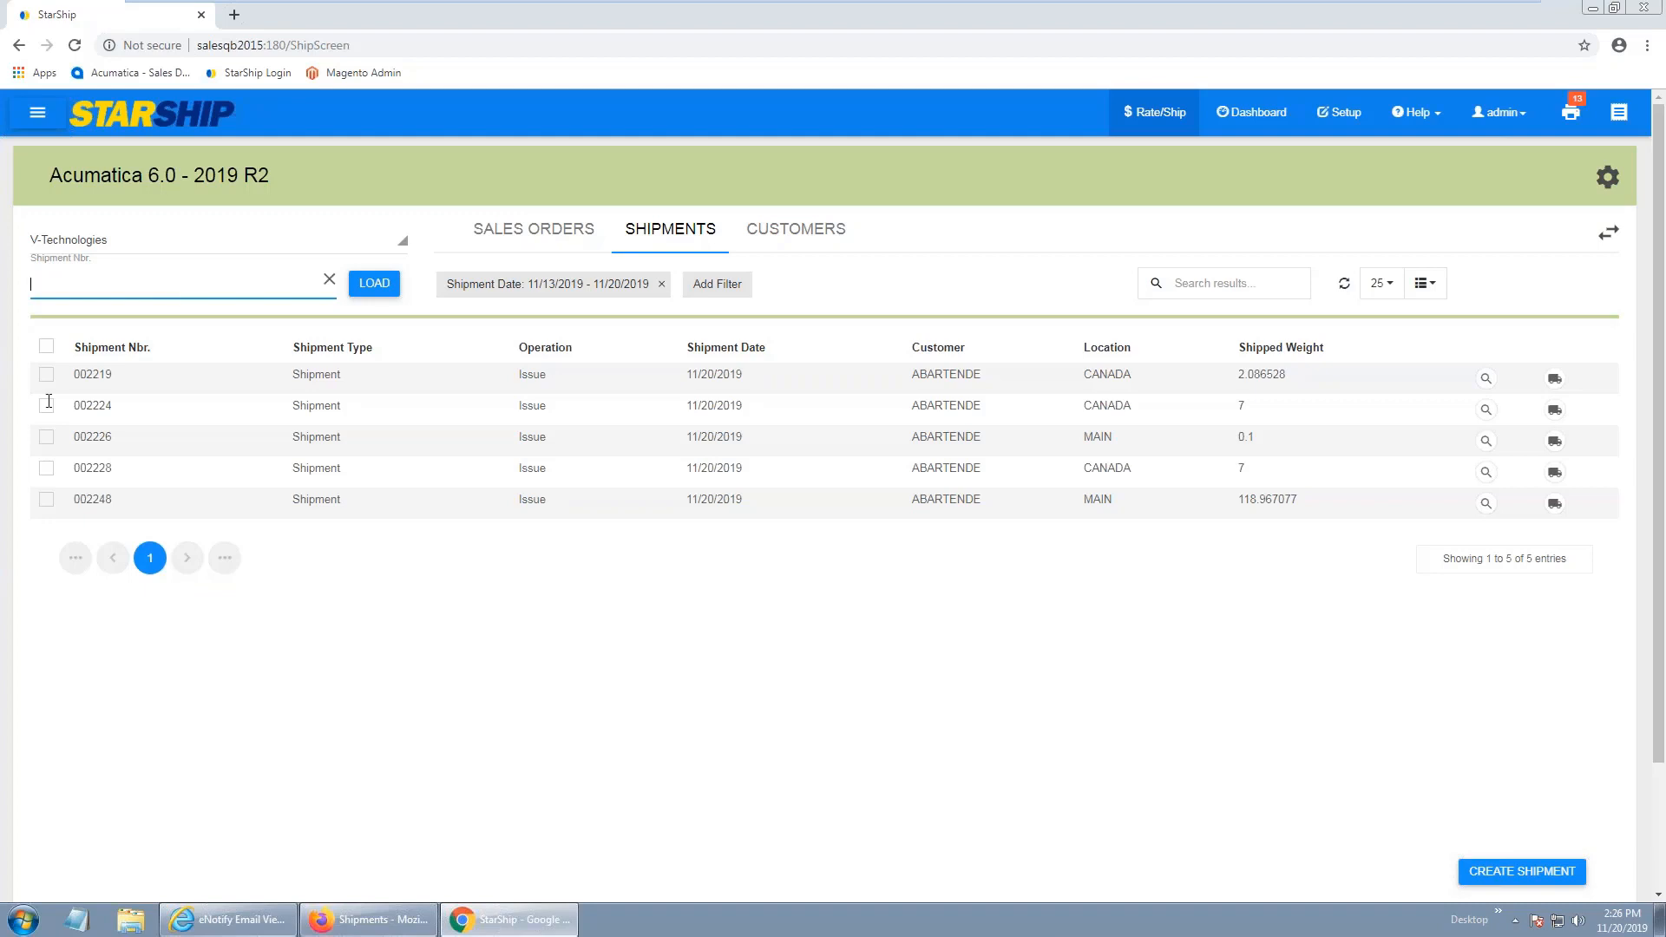
- Load the first listed ABARTENDE shipment and review the sender's address details and available address IDs, keeping Custom
click(1557, 381)
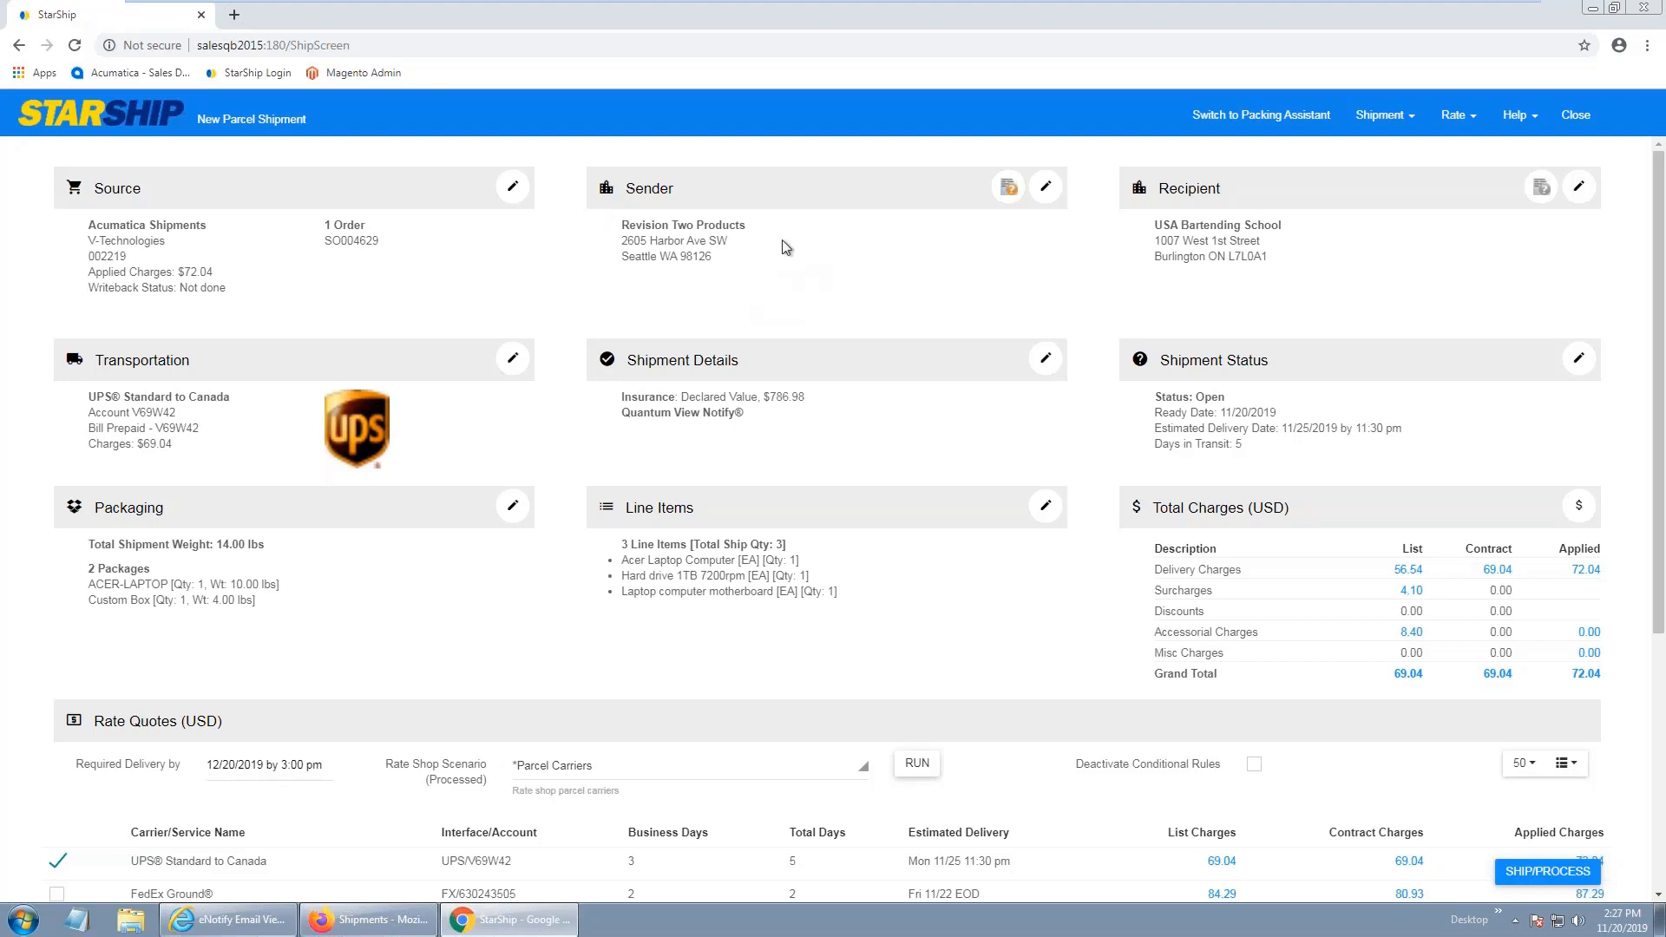
click(1046, 186)
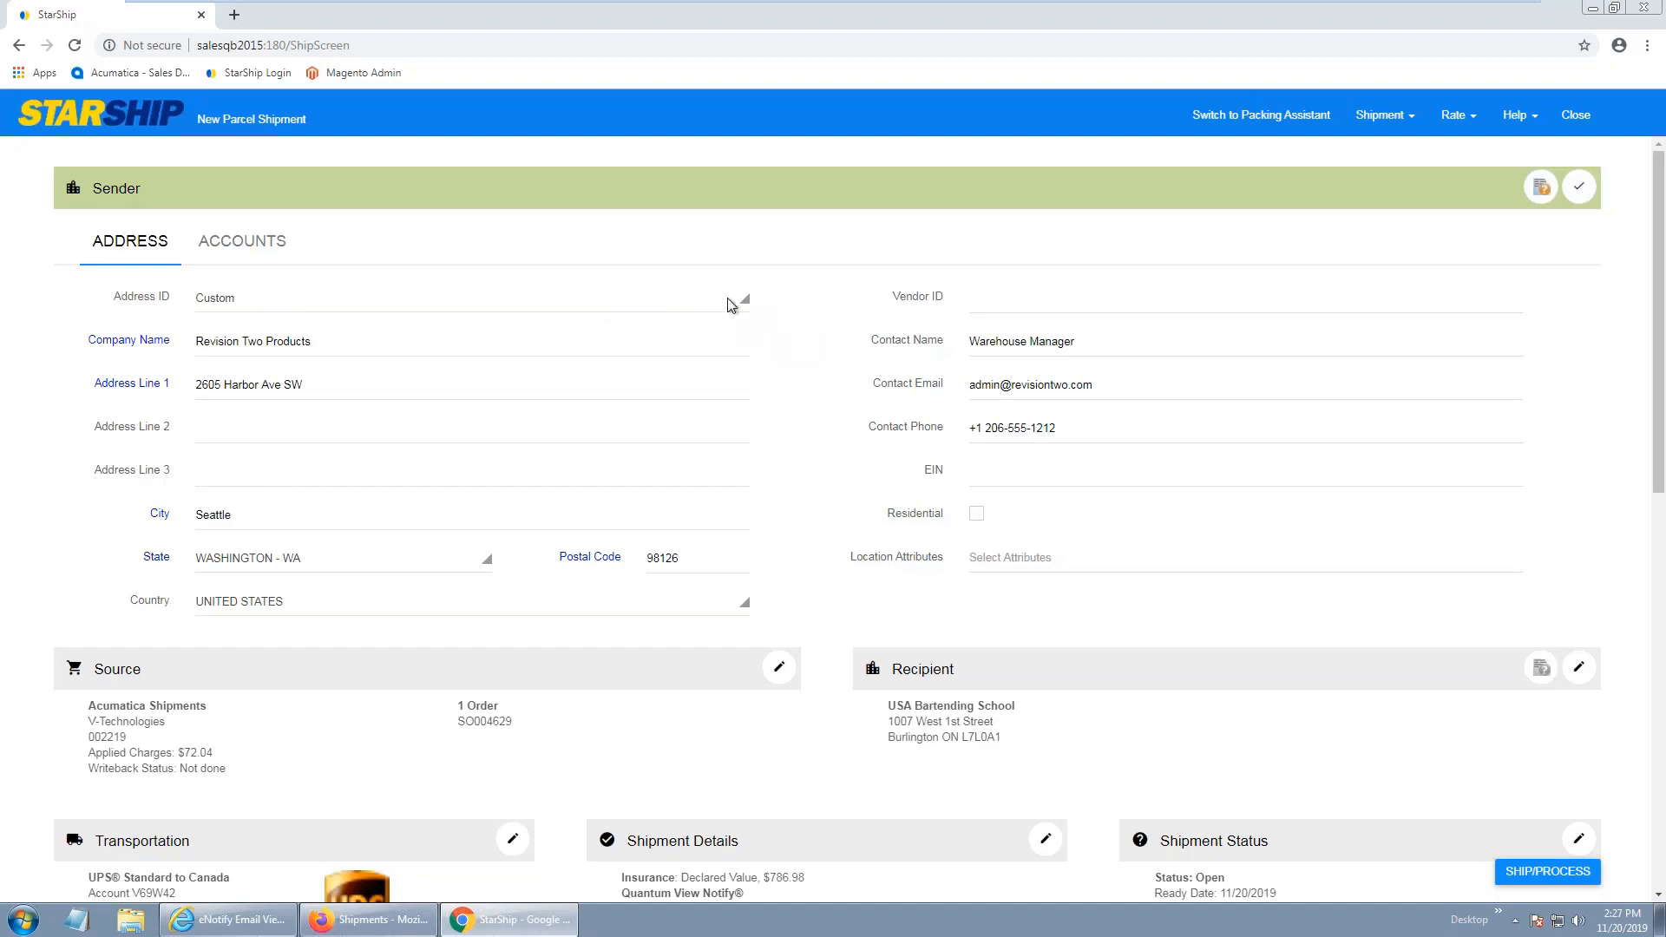
click(743, 303)
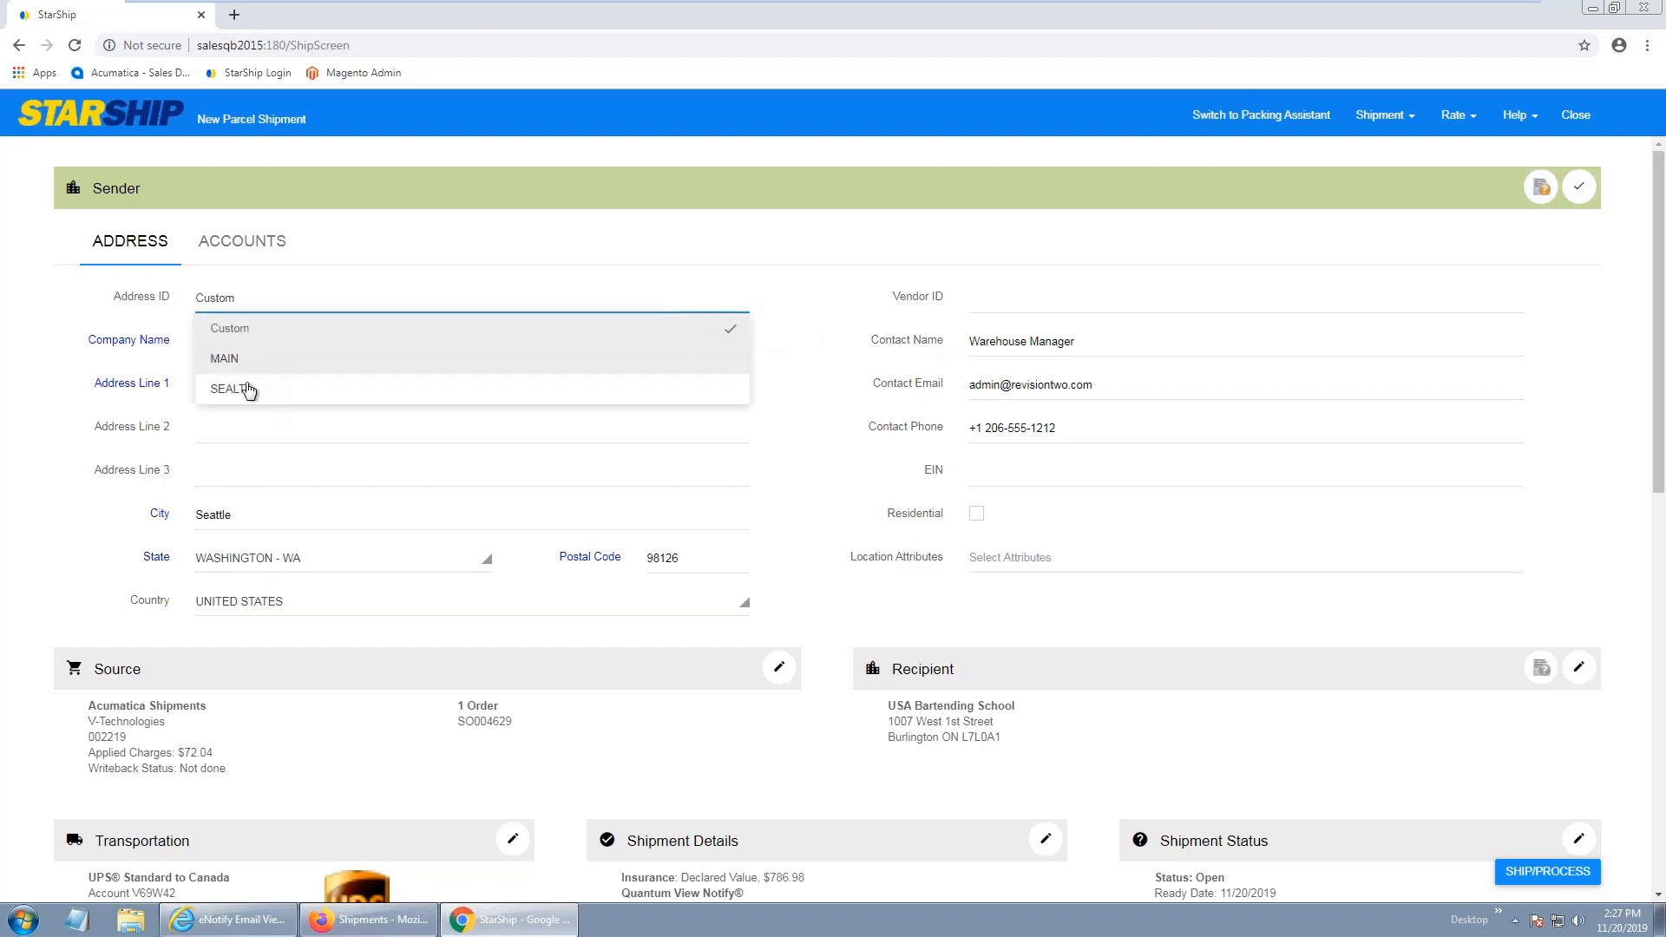
click(290, 299)
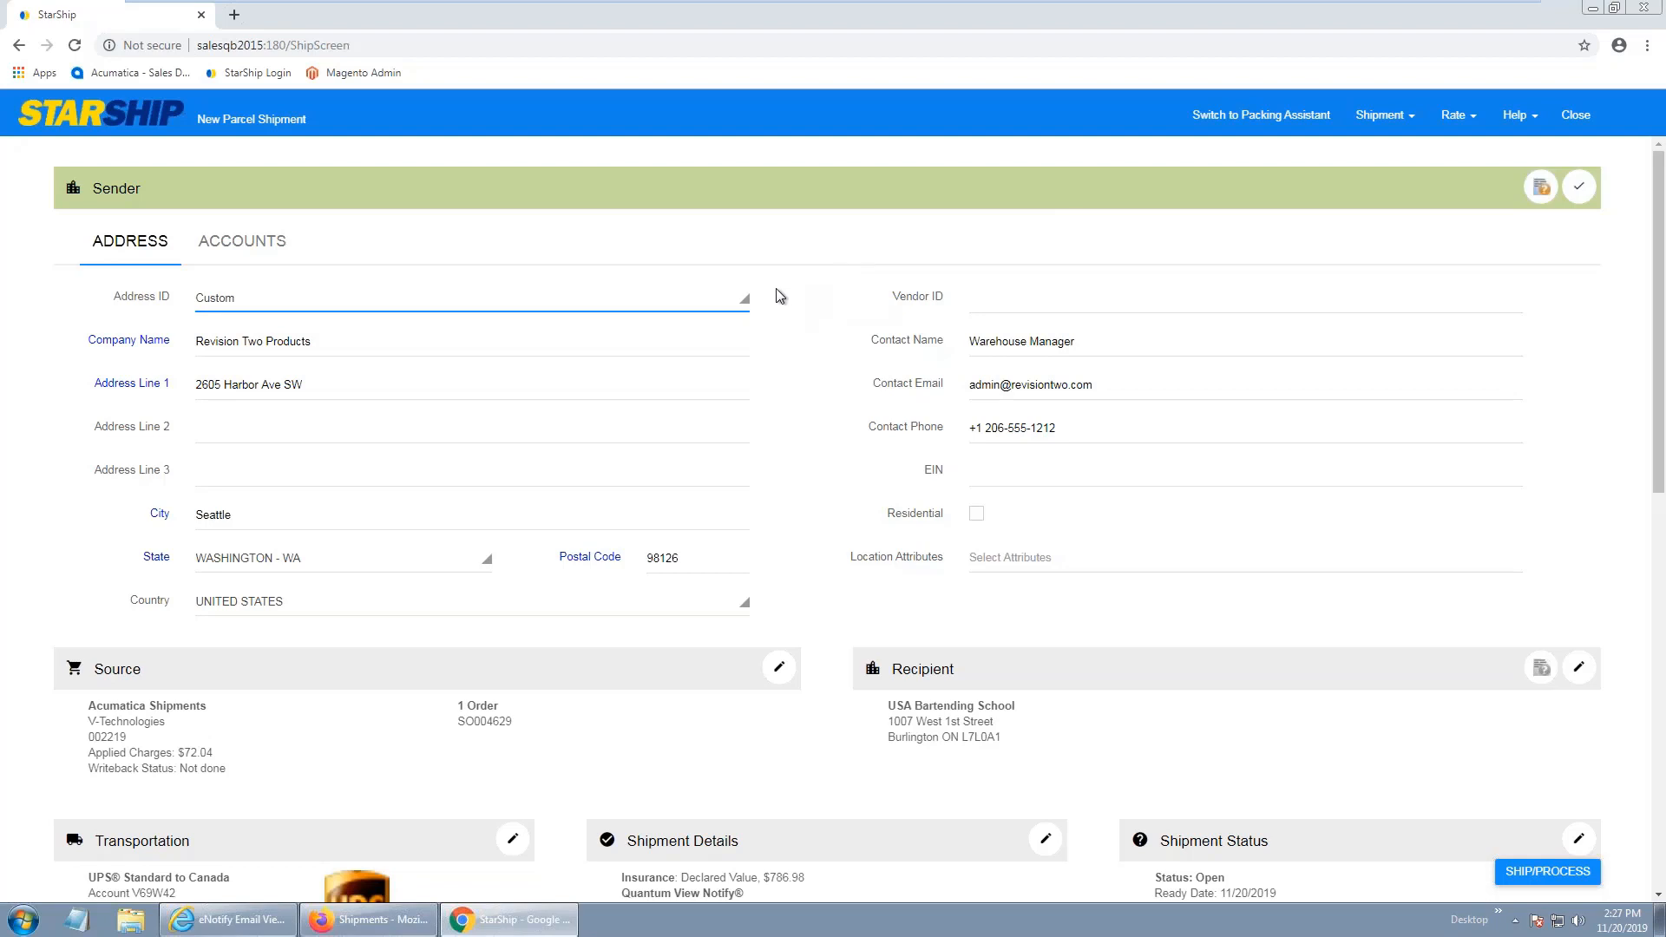
click(1578, 187)
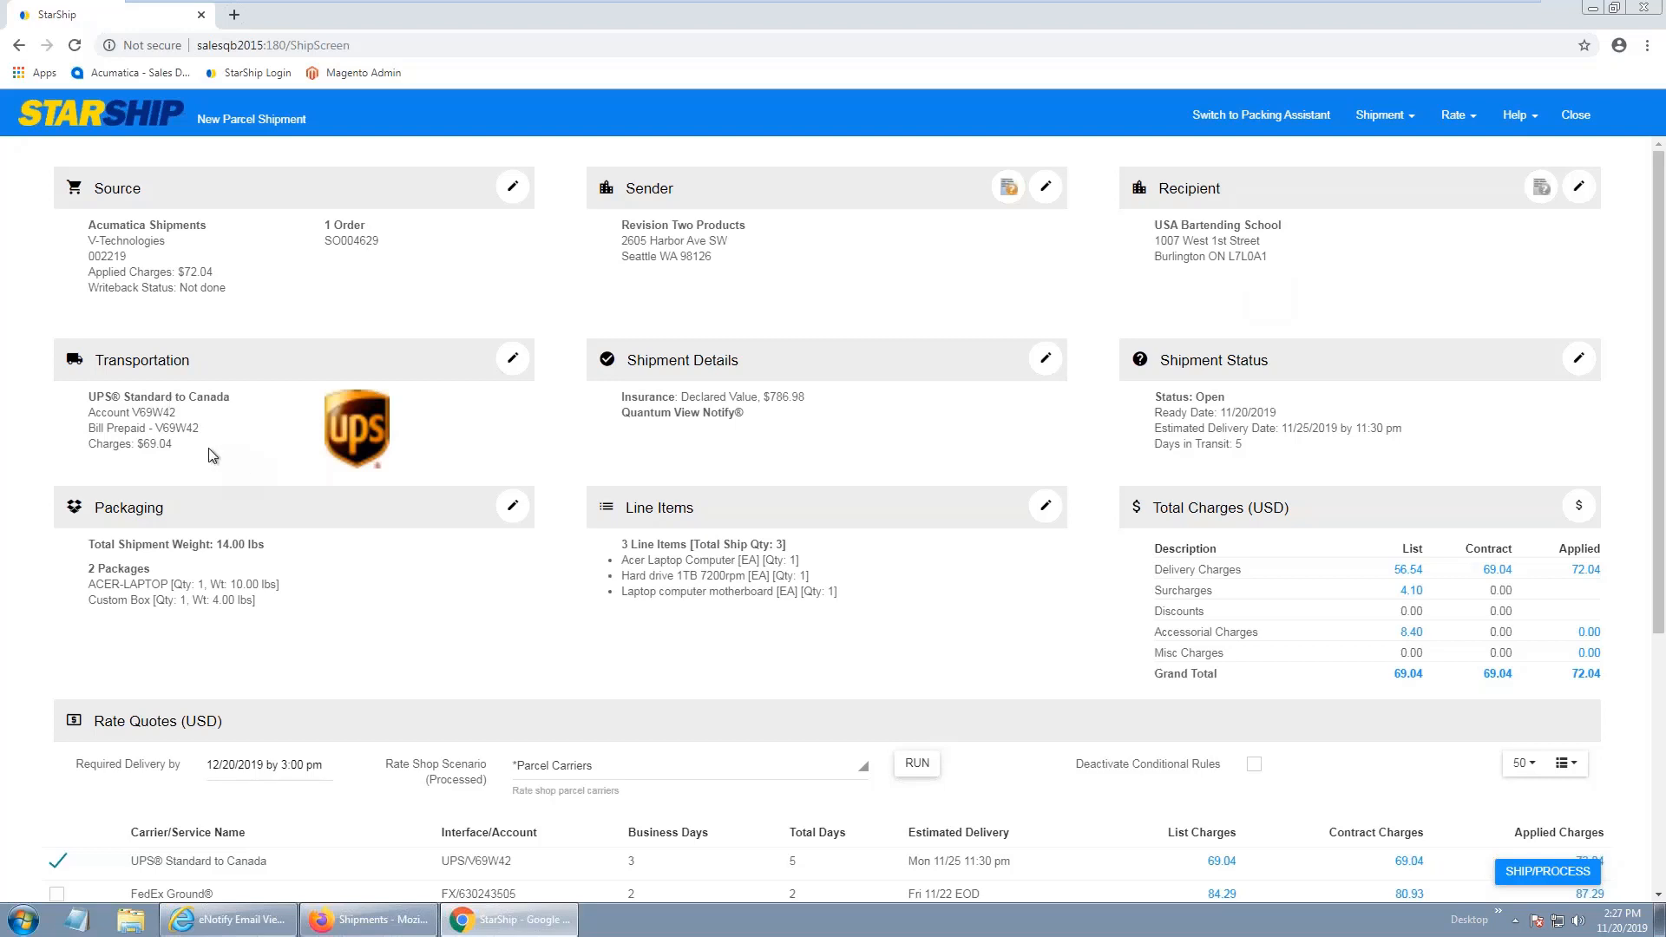
- Try Third Party billing with USA Bartending School (BAR) in the transportation details, and restore Prepaid billing
click(512, 358)
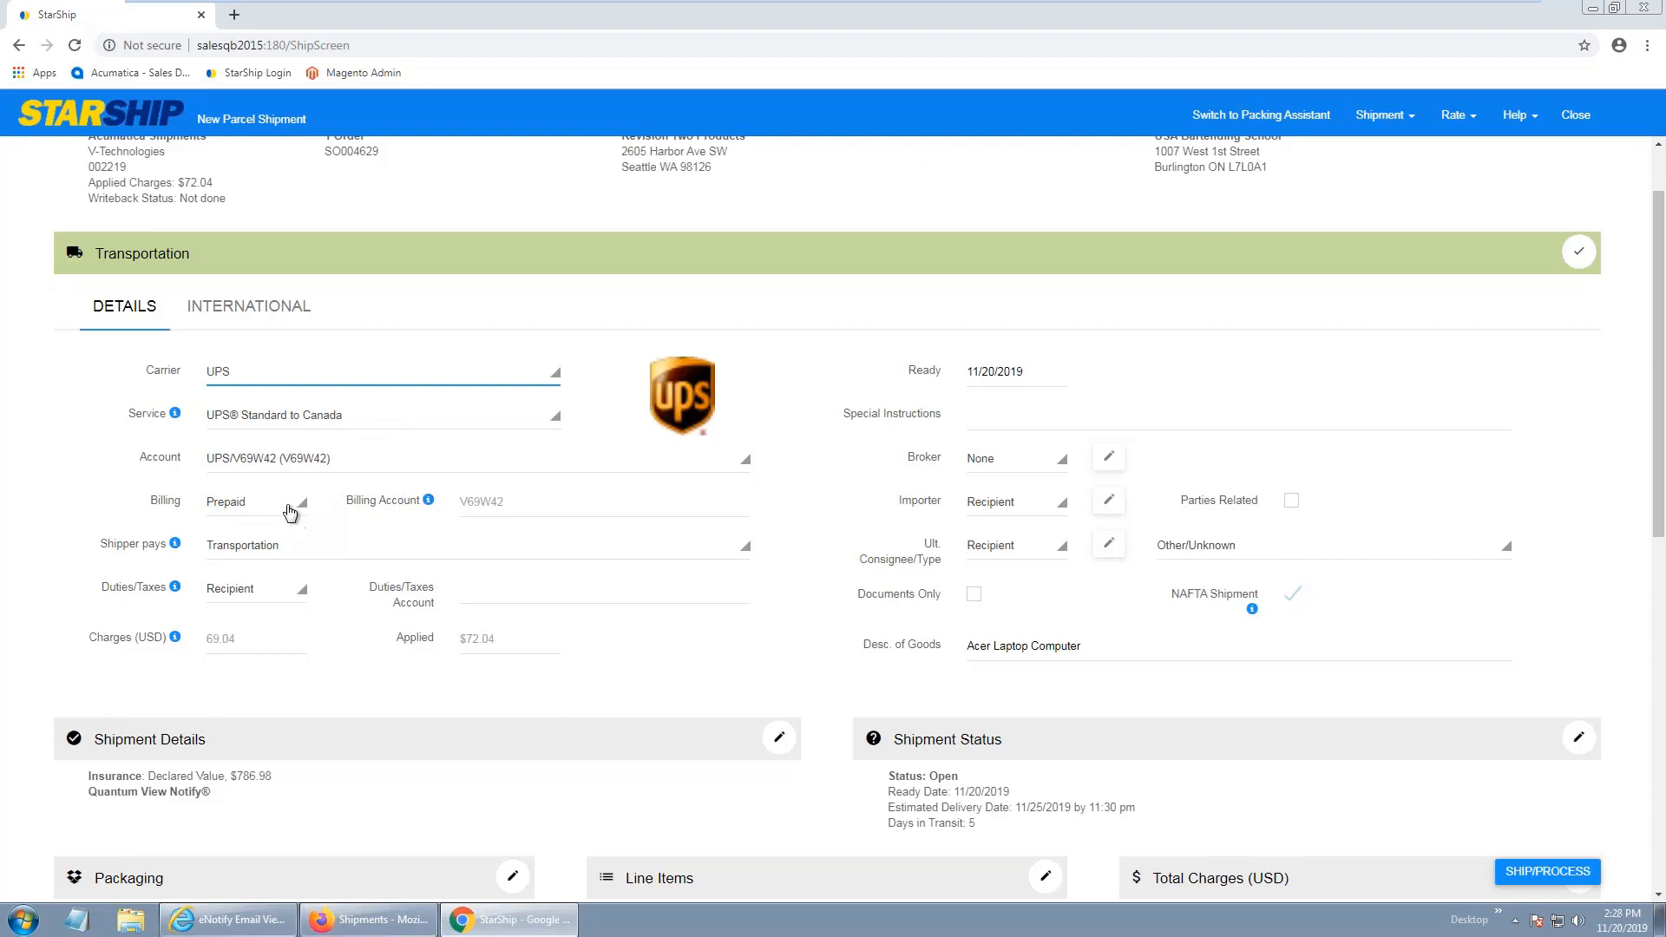
click(298, 515)
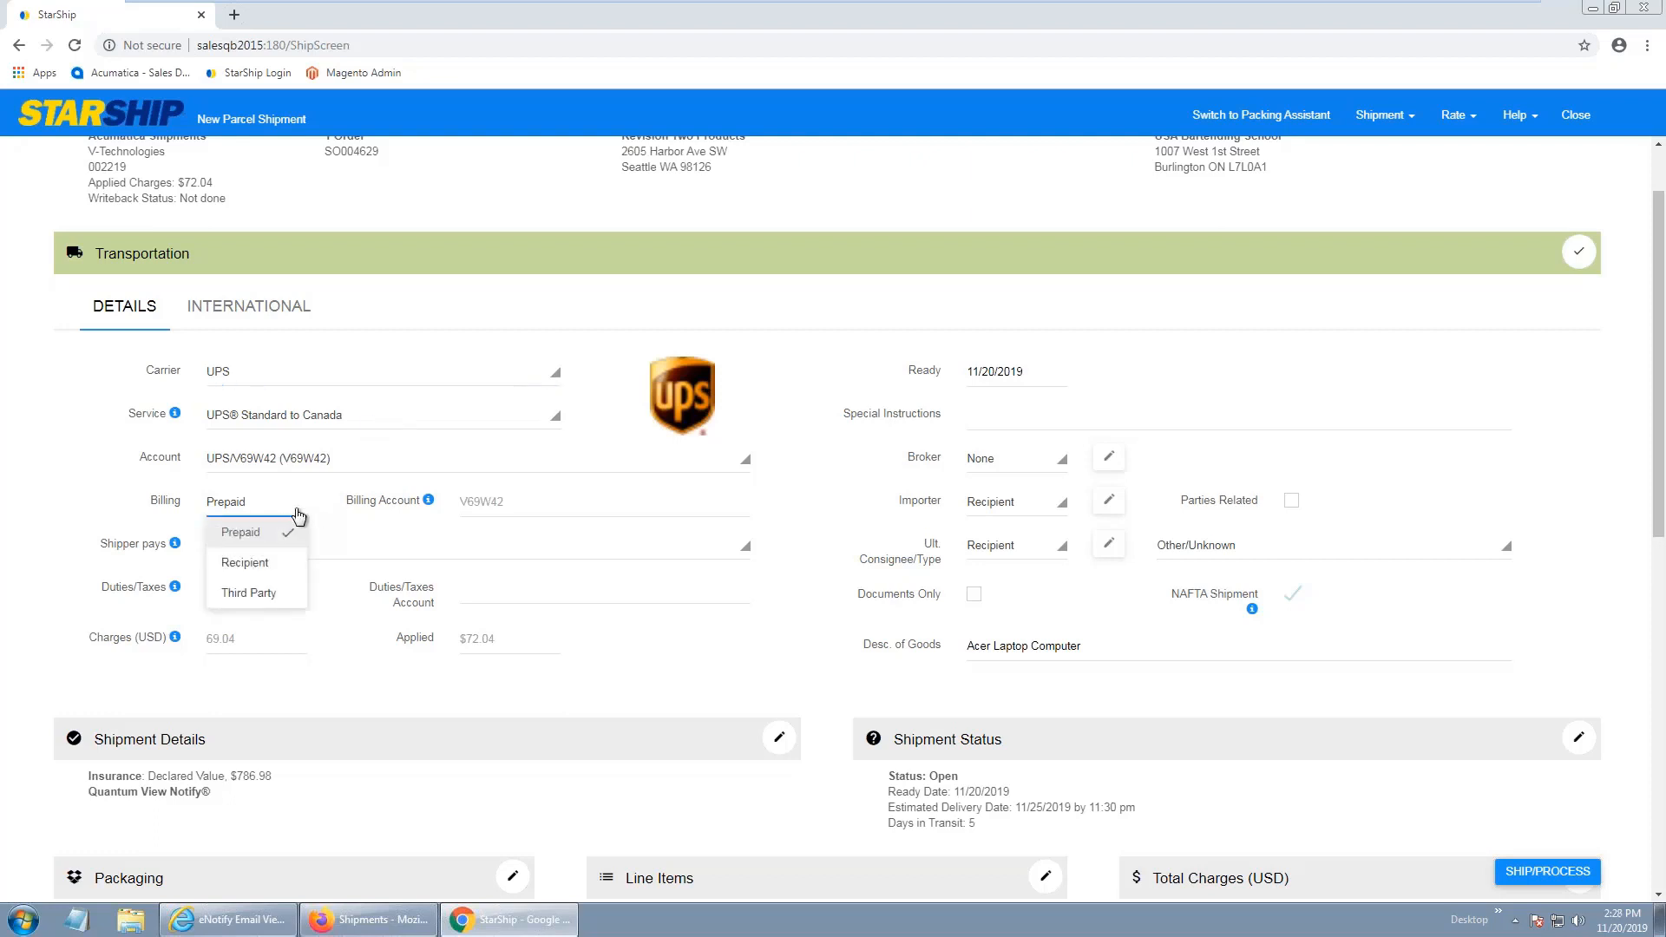
click(267, 592)
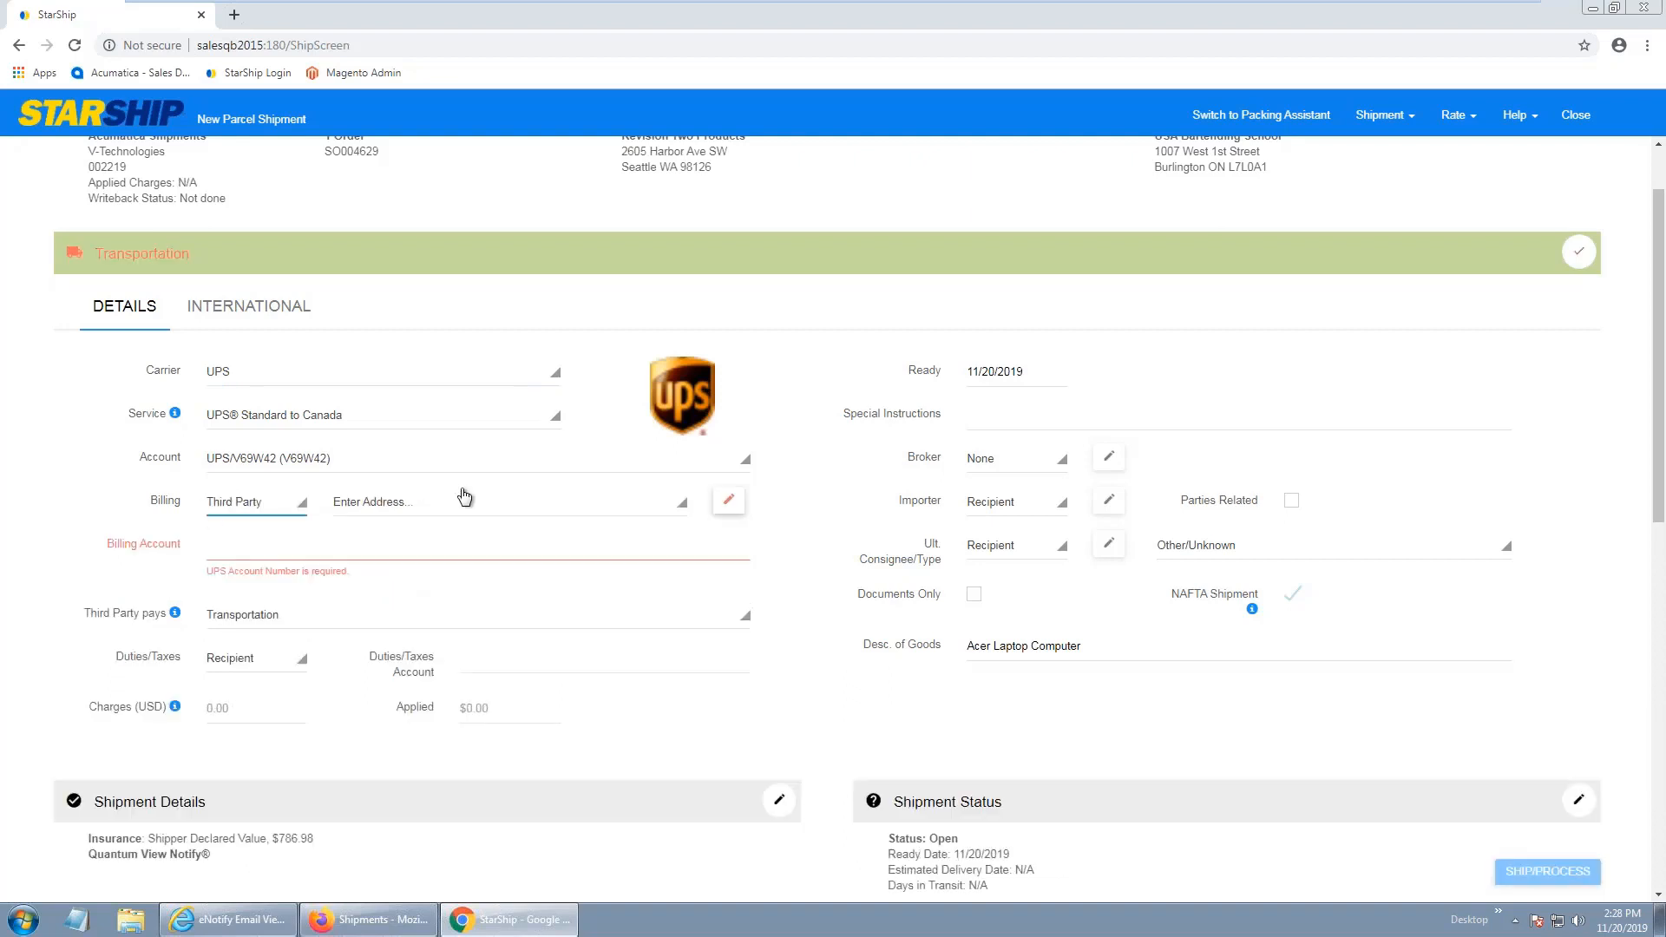
click(678, 509)
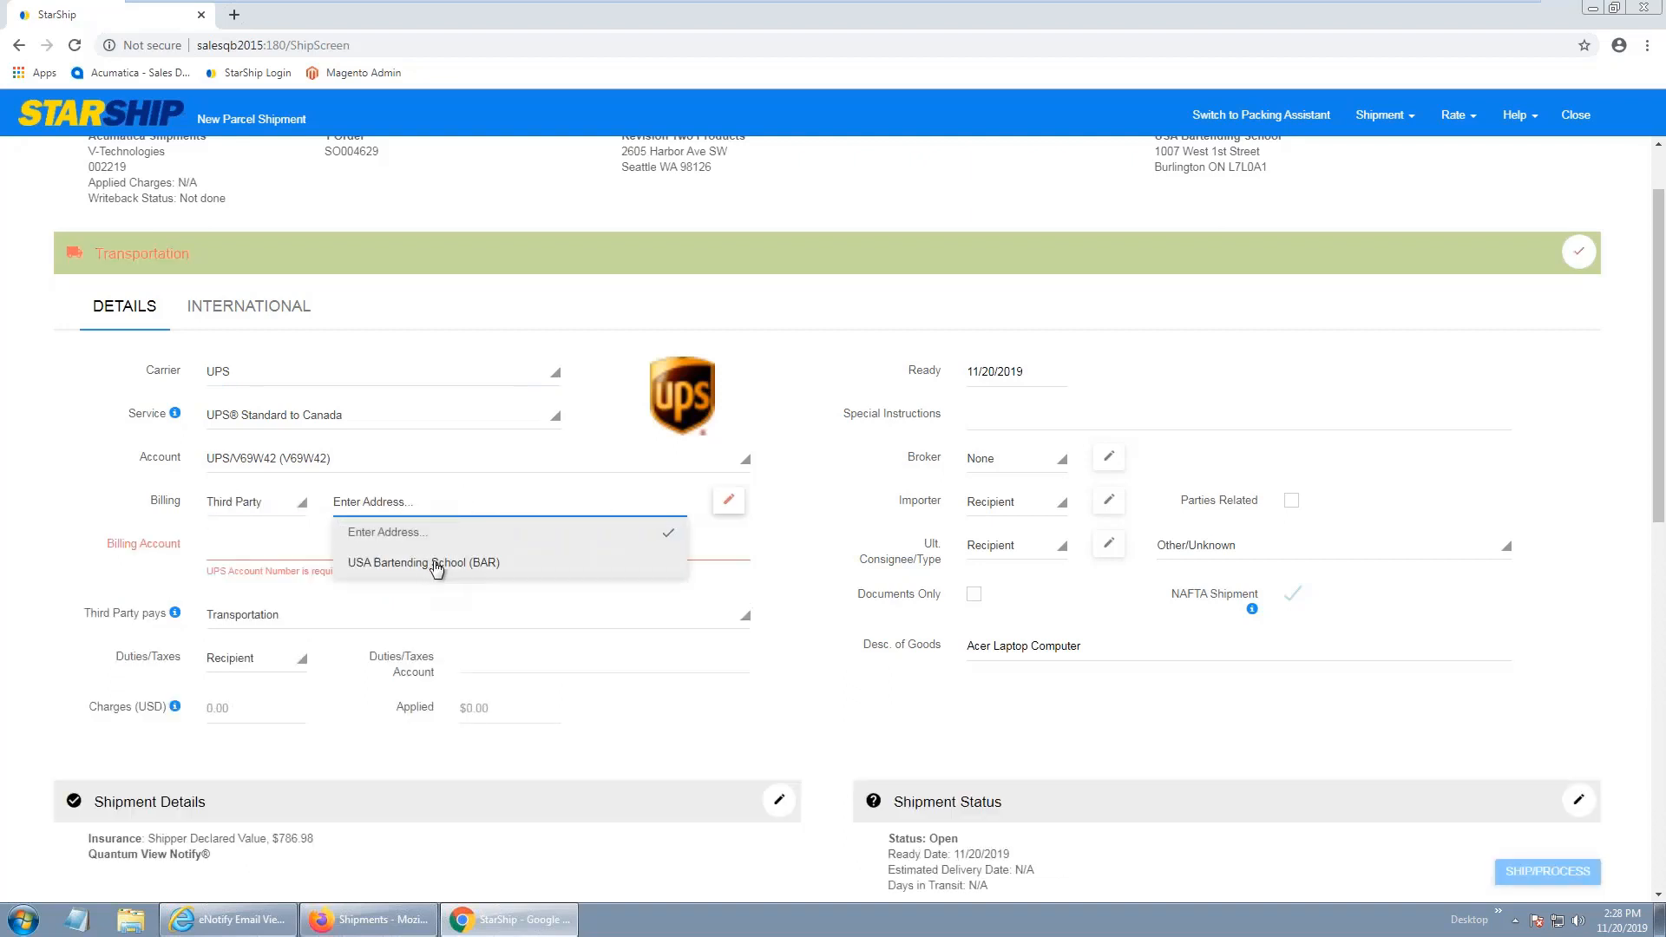
click(428, 564)
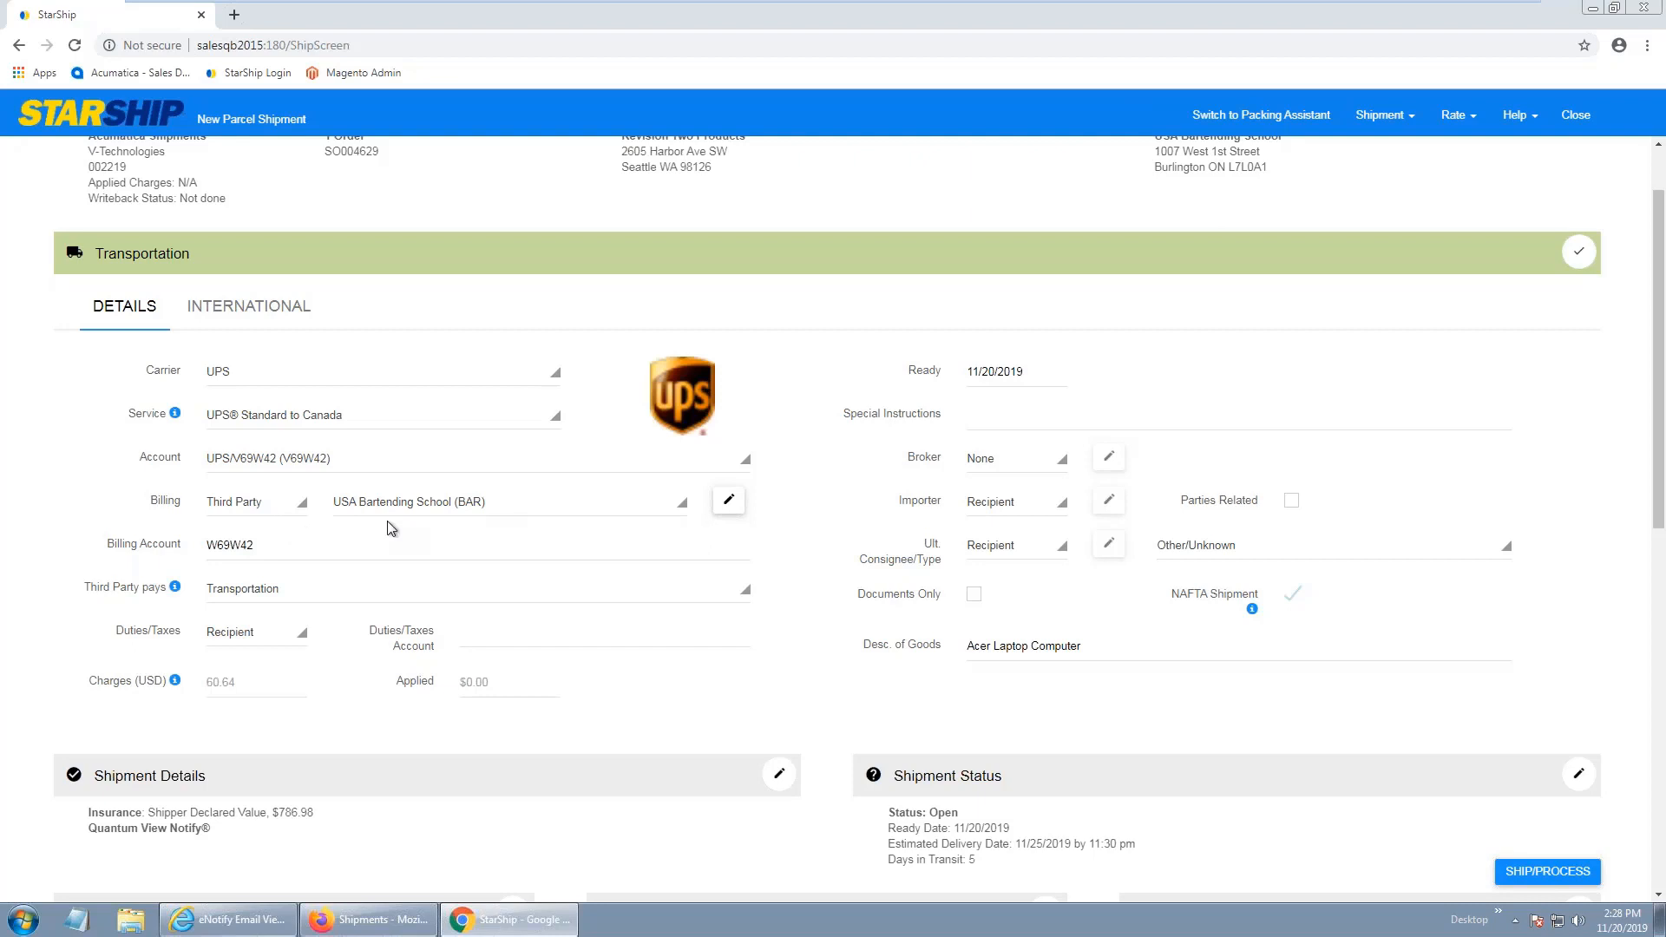
click(299, 501)
click(257, 532)
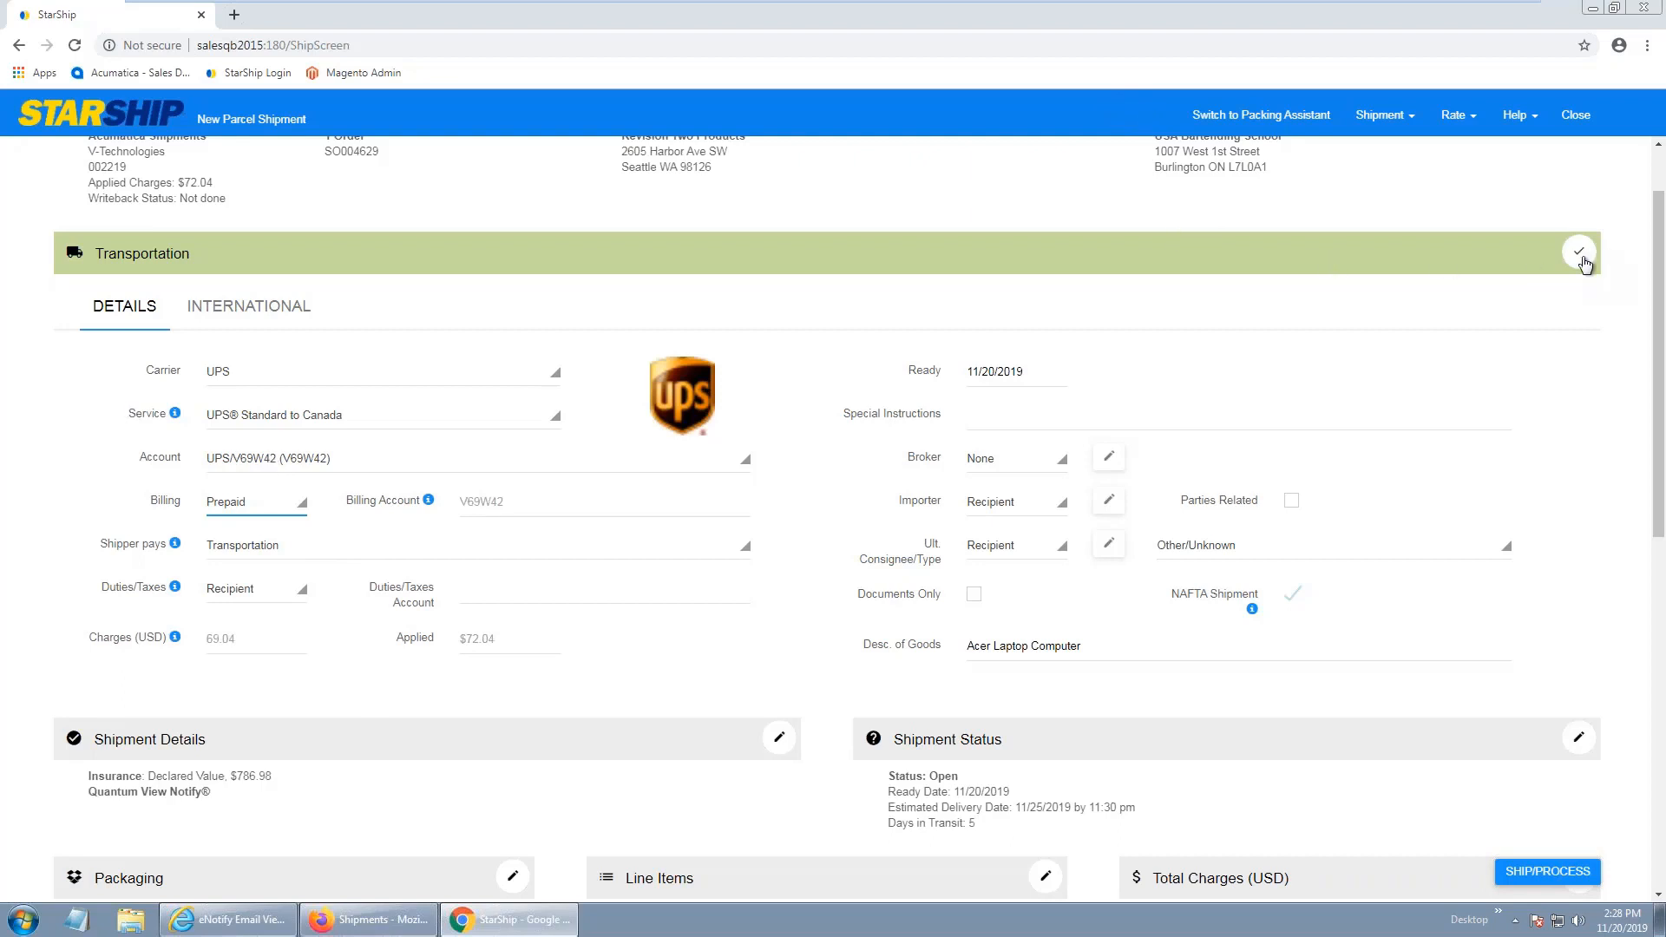
click(1580, 253)
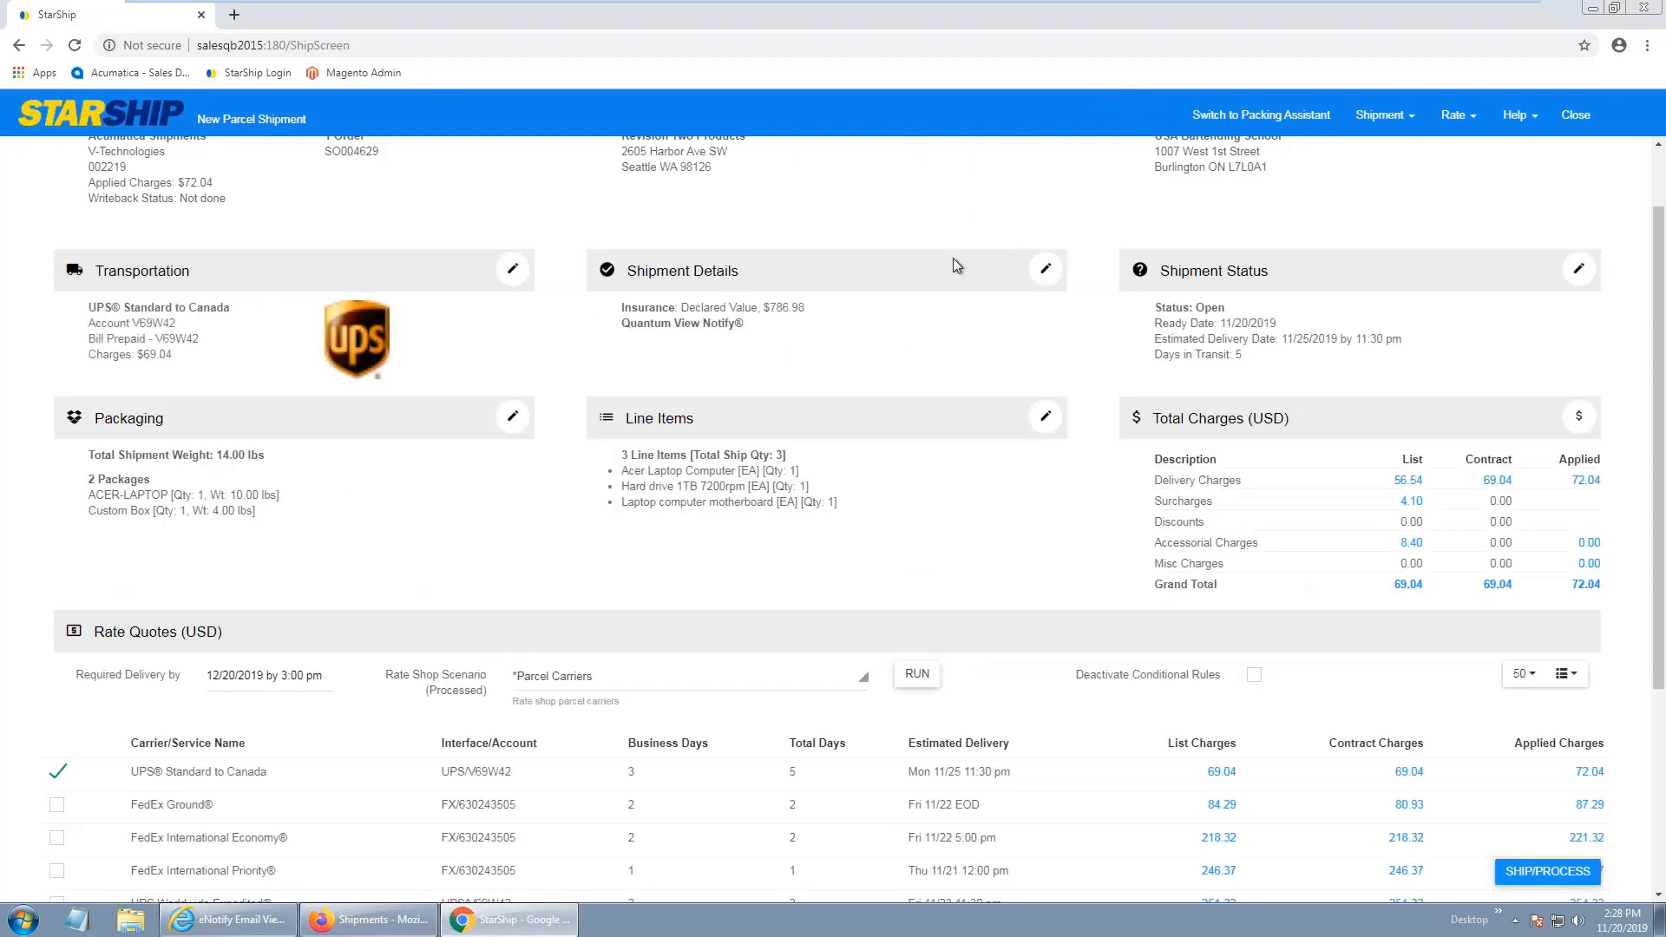
- Review the shipment details, examining the Quantum View Notify email recipients and notification options
click(1044, 269)
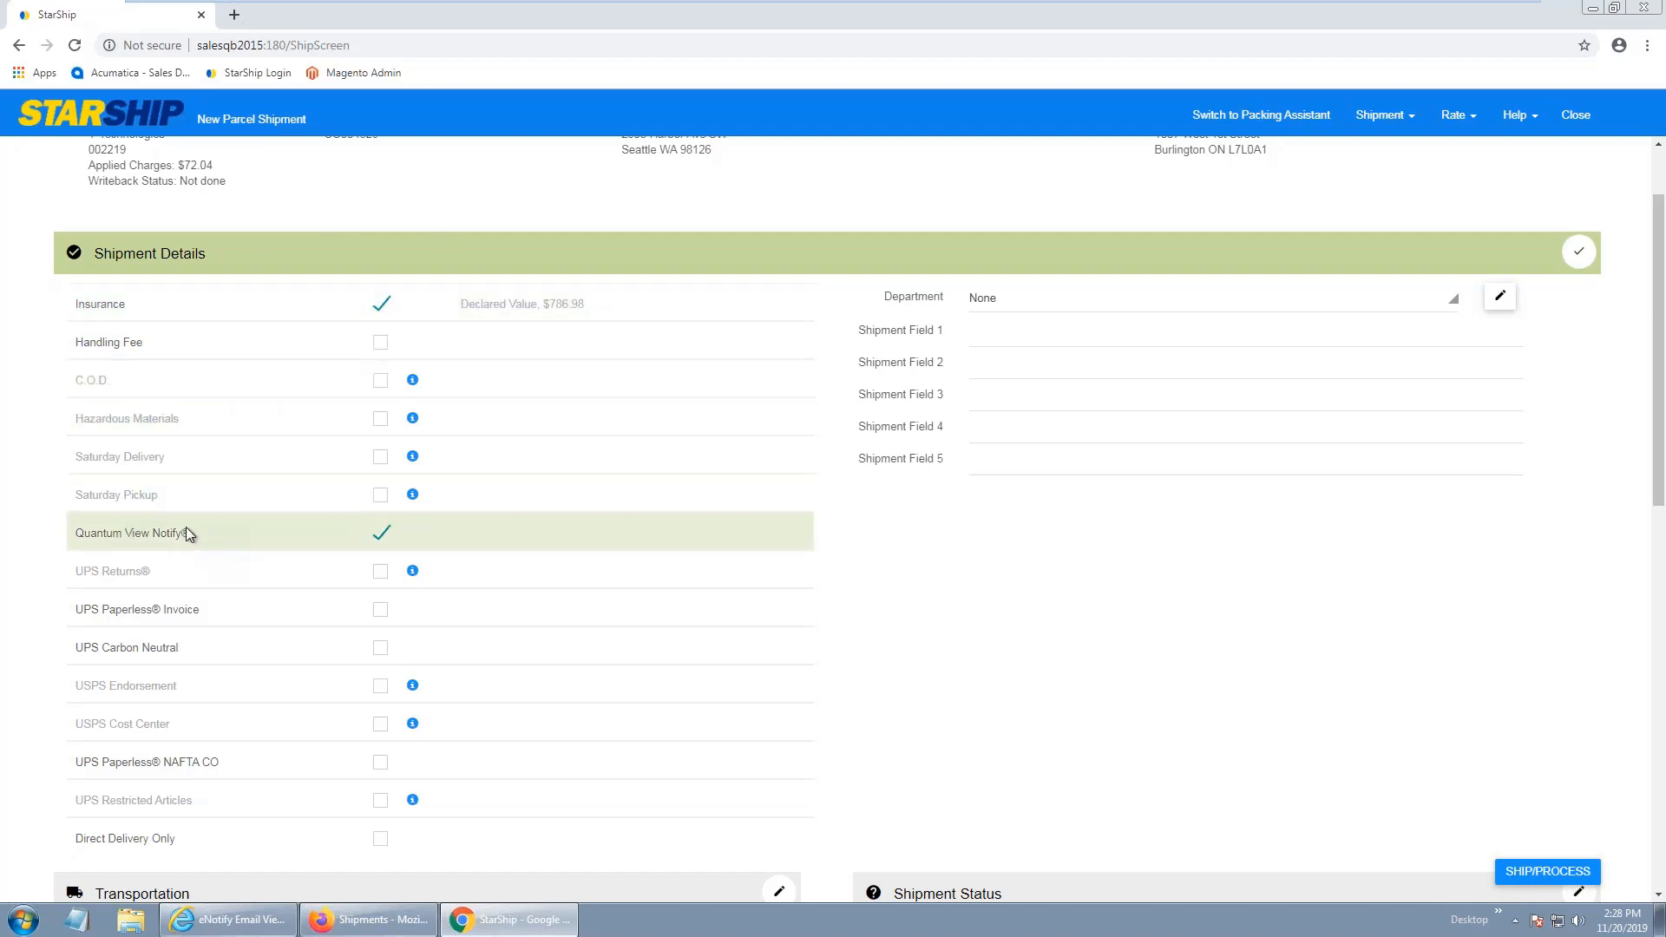
click(139, 543)
scroll(636, 394, down, 2)
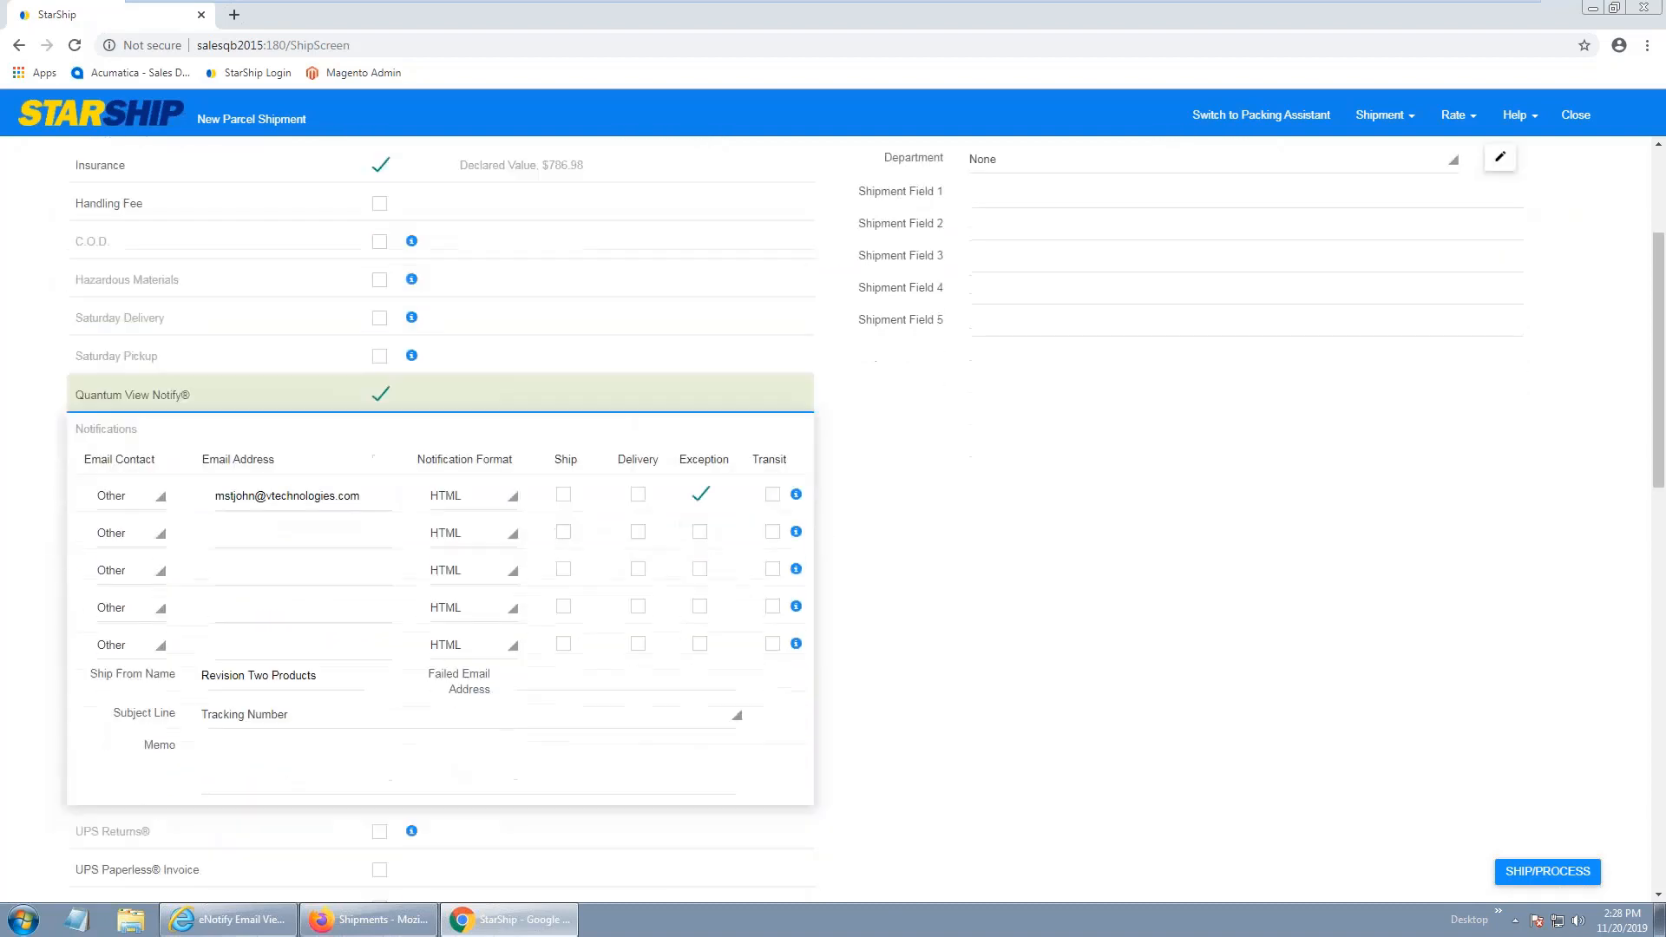
click(270, 452)
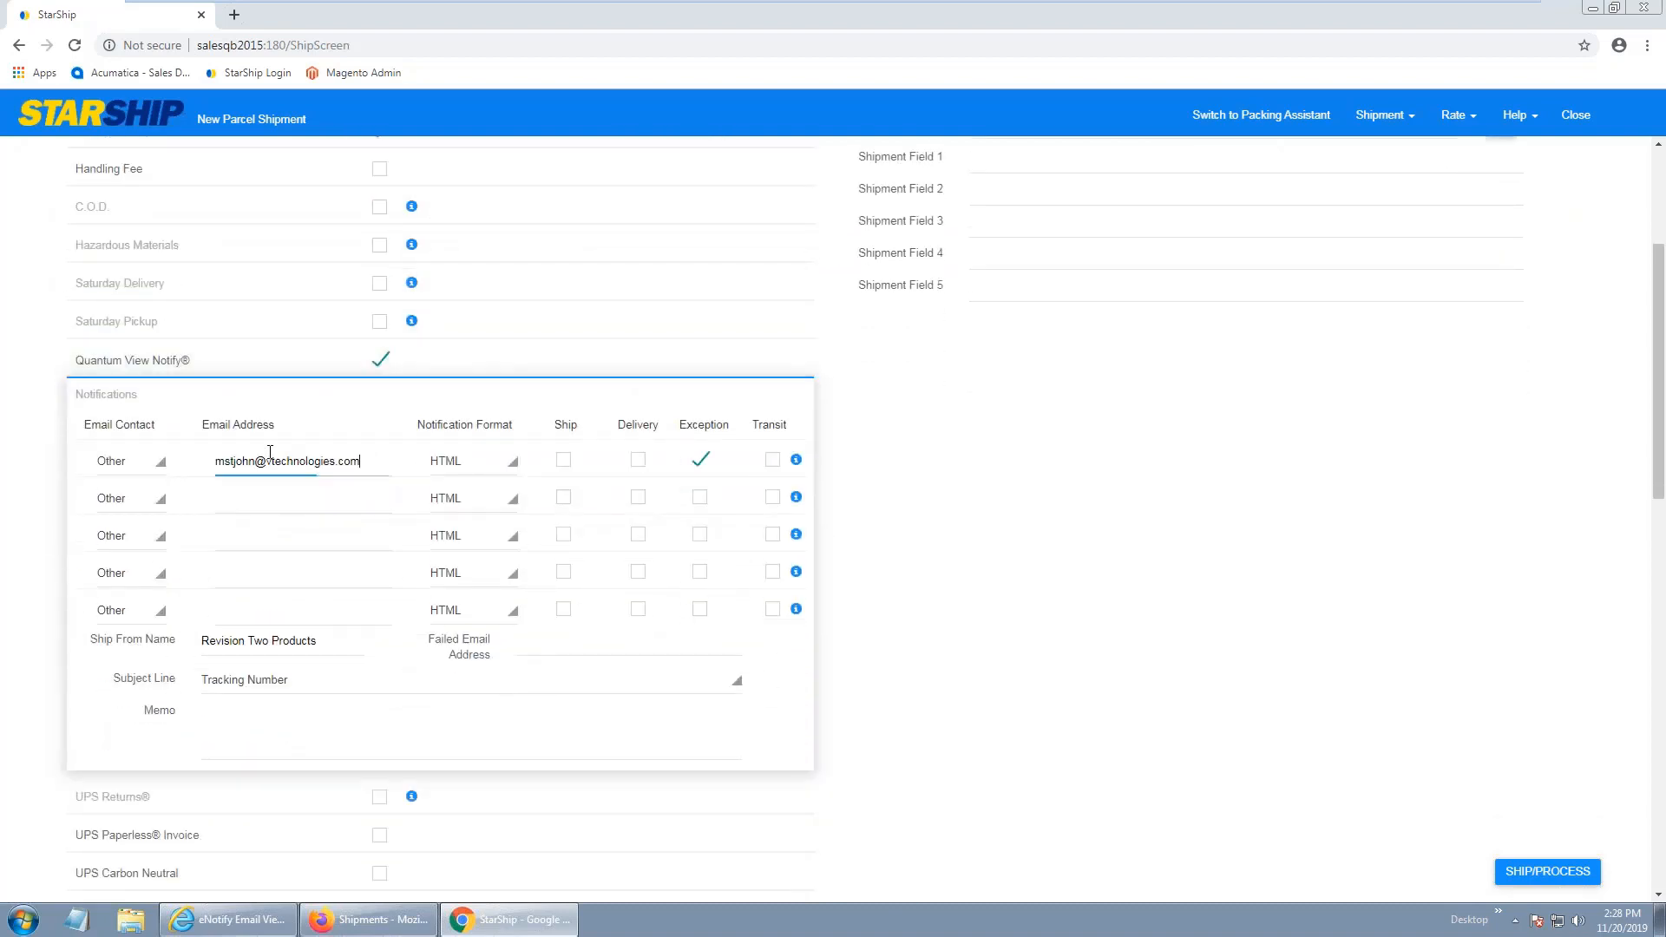
key(ctrl+a)
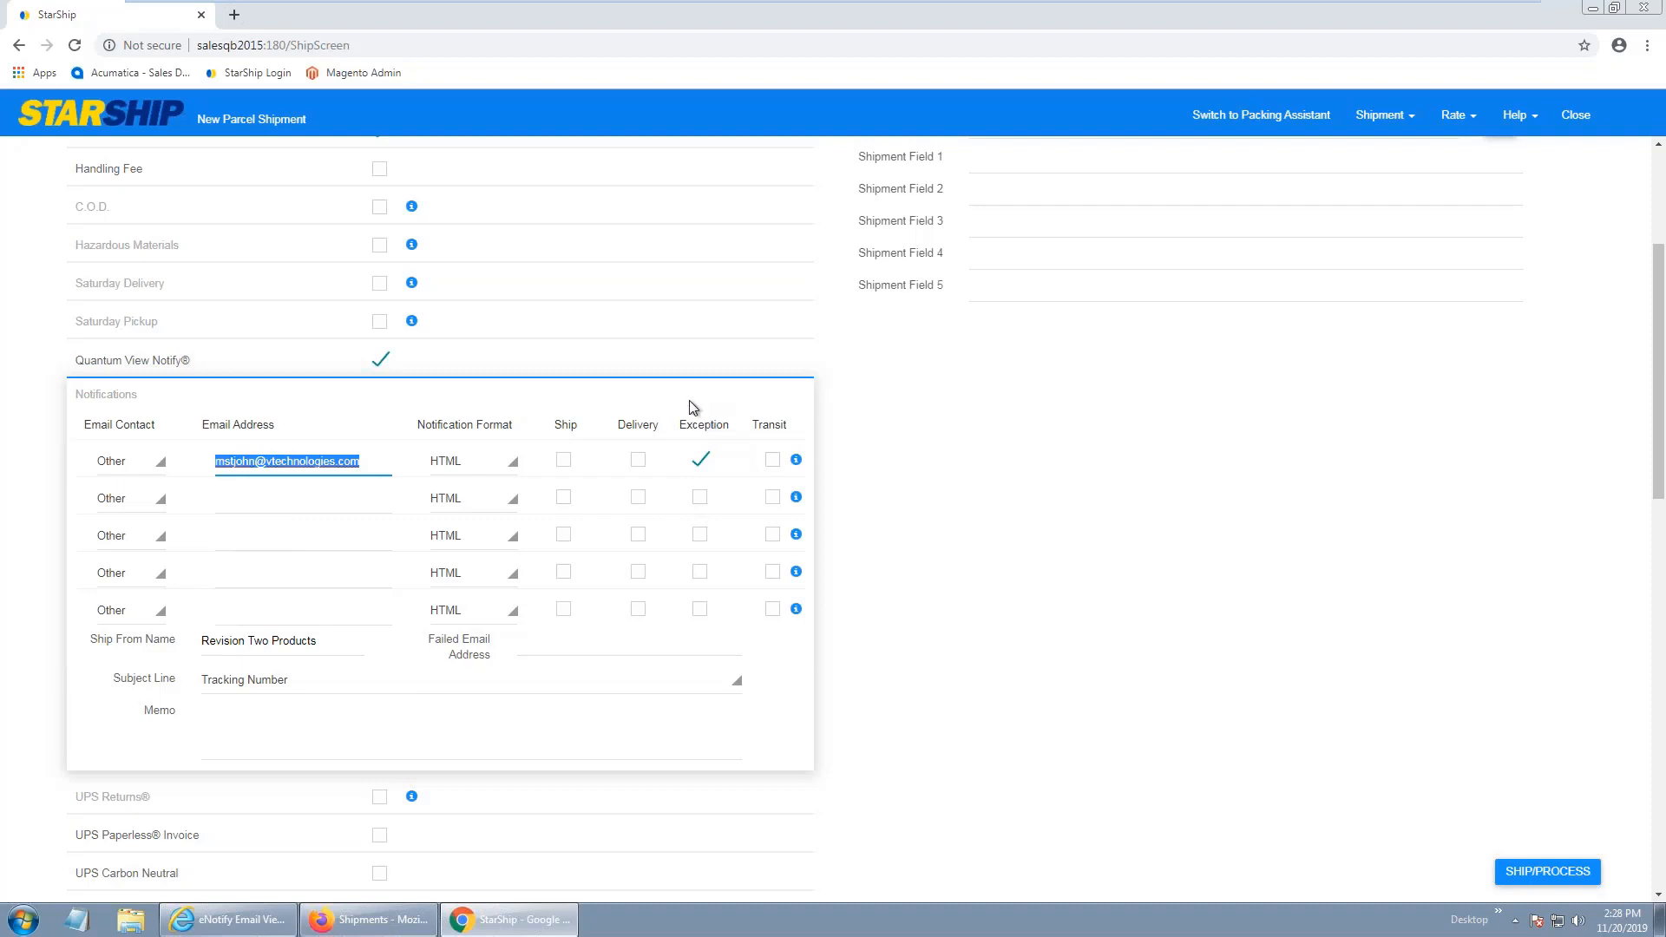
click(1035, 408)
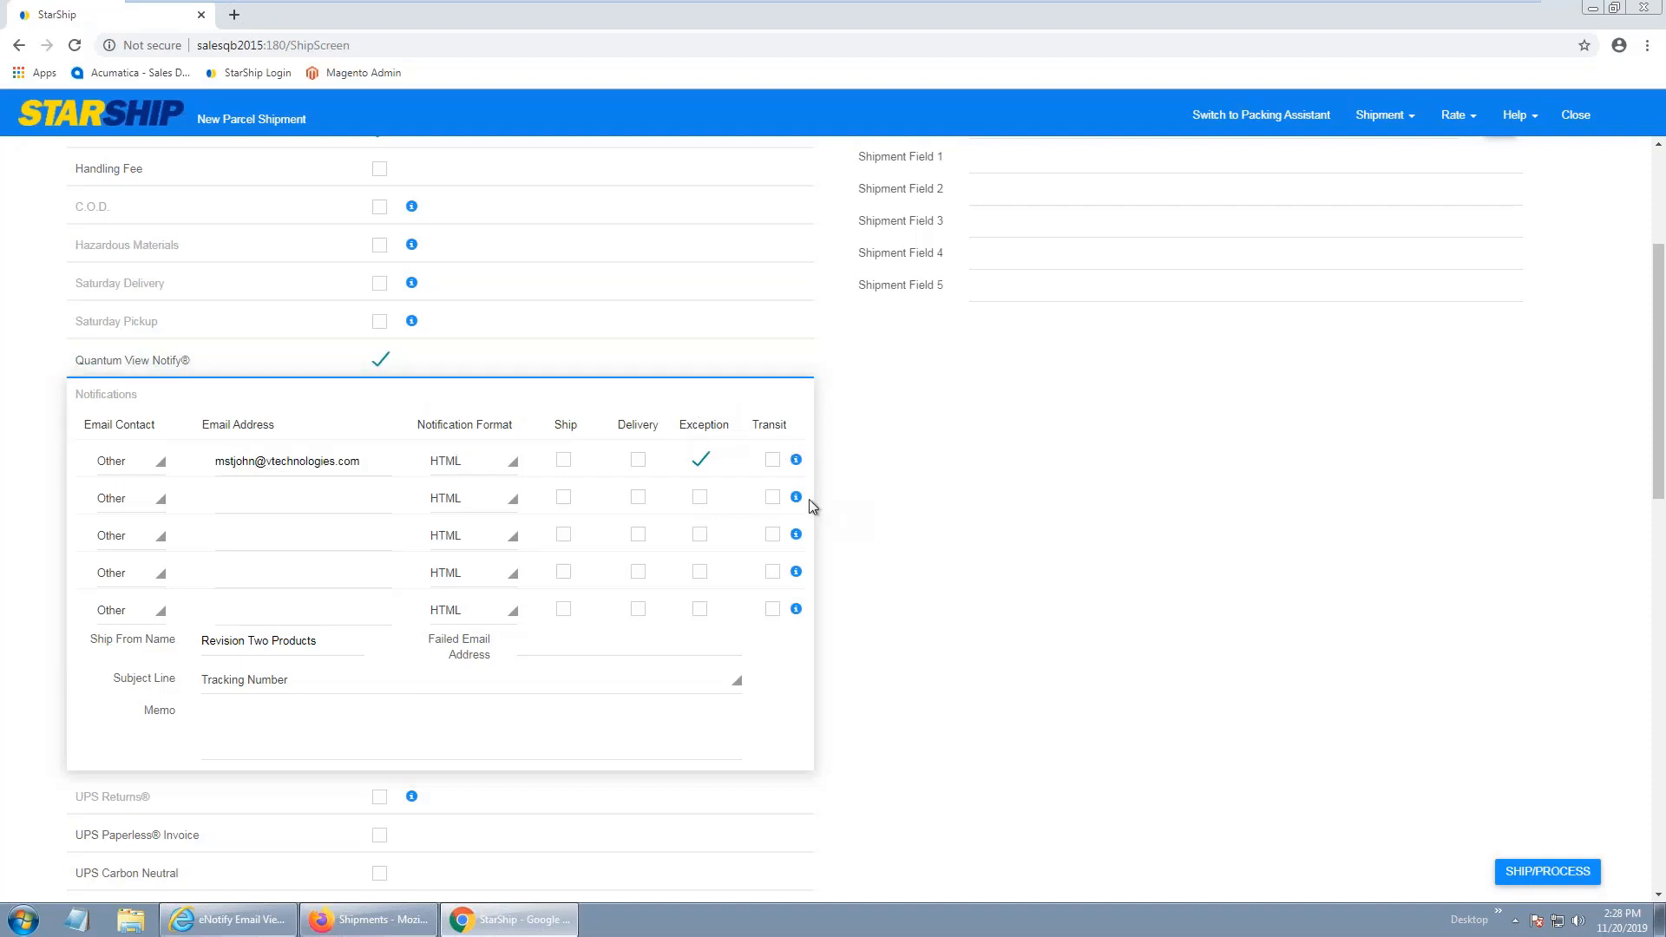
scroll(458, 633, up, 3)
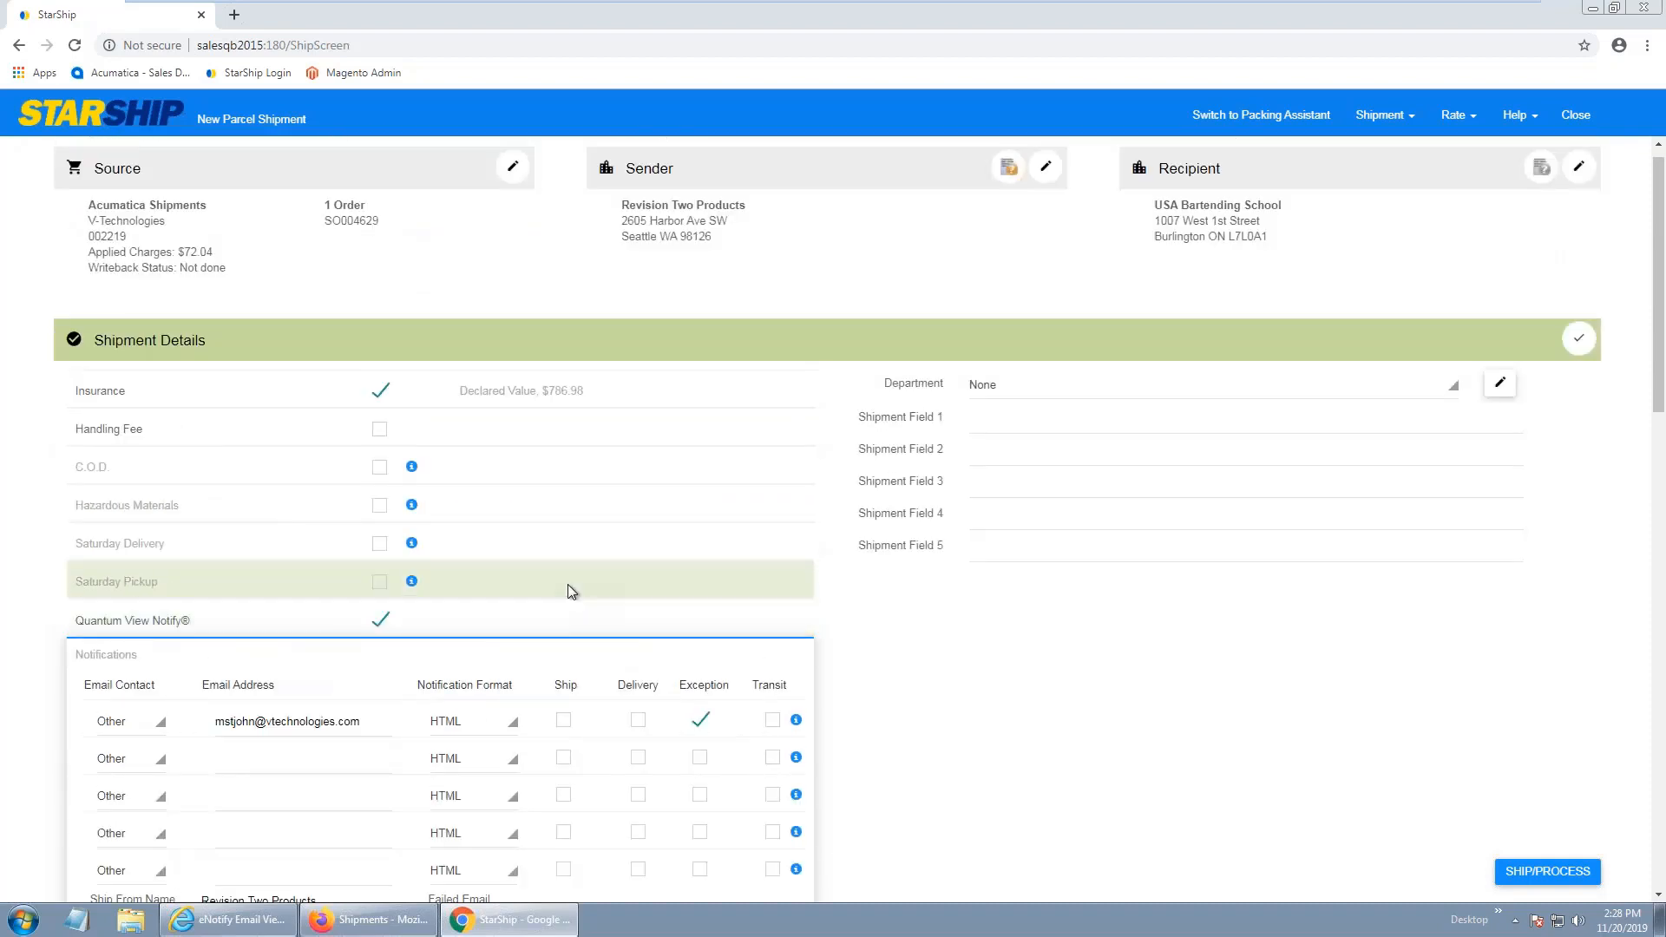
scroll(567, 585, down, 5)
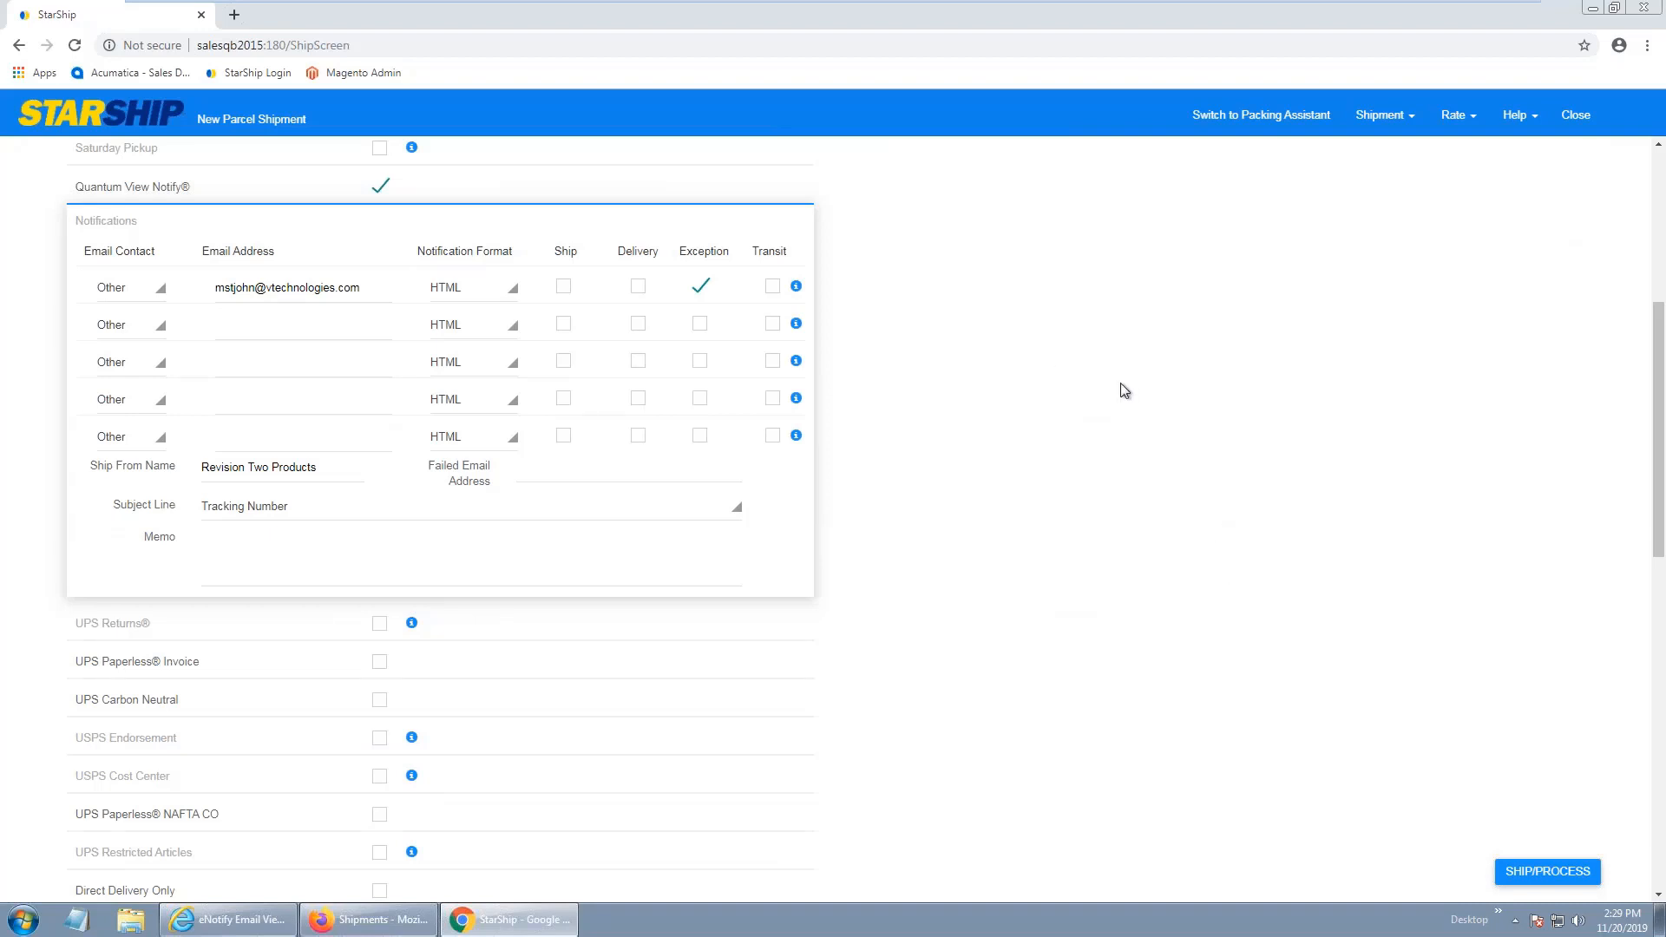
scroll(1123, 387, up, 4)
click(1579, 250)
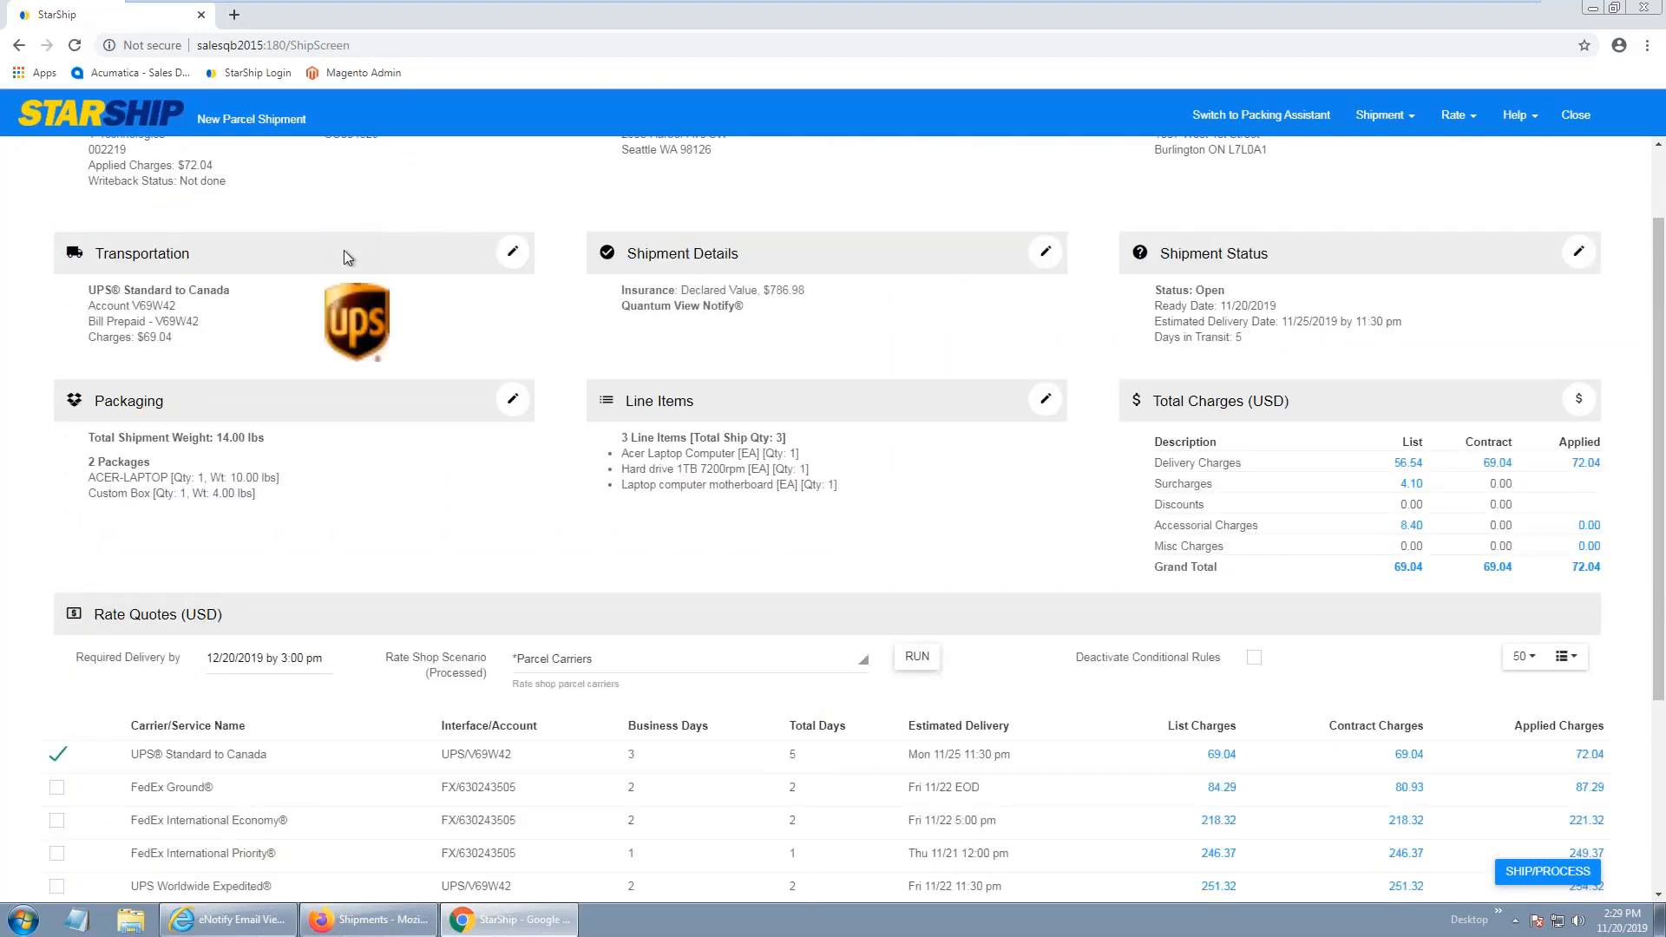
- Expand both packages' contents and move the Hard drive 1TB 7200rpm from the custom package into the ACER-LAPTOP package
click(512, 399)
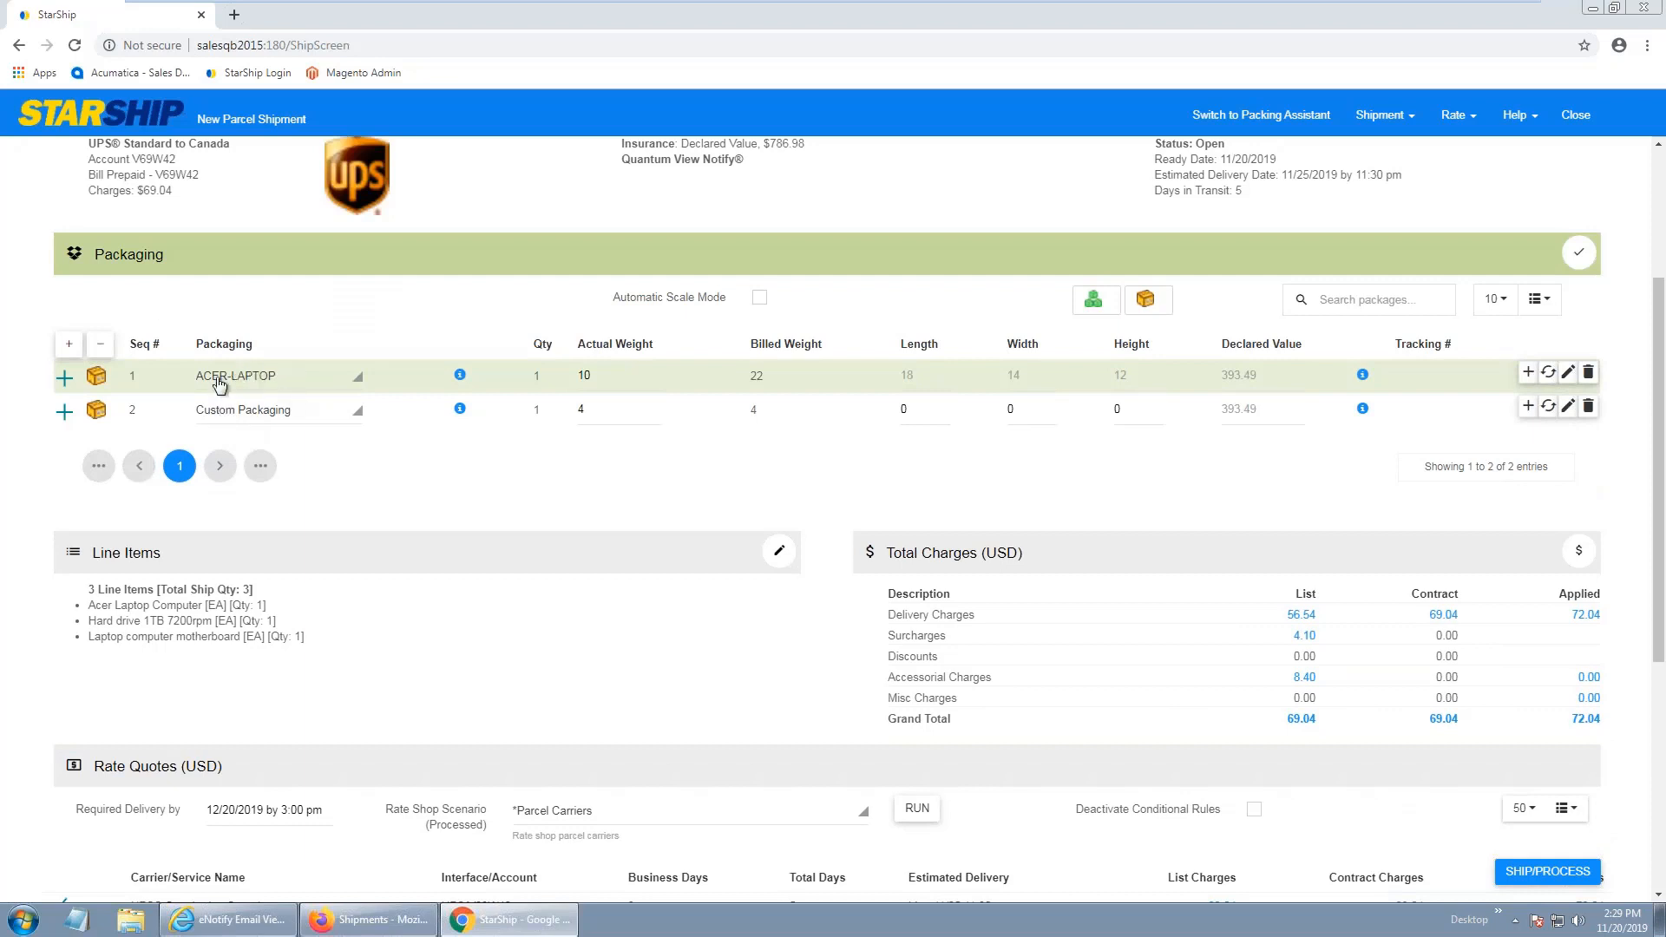
click(64, 376)
click(64, 444)
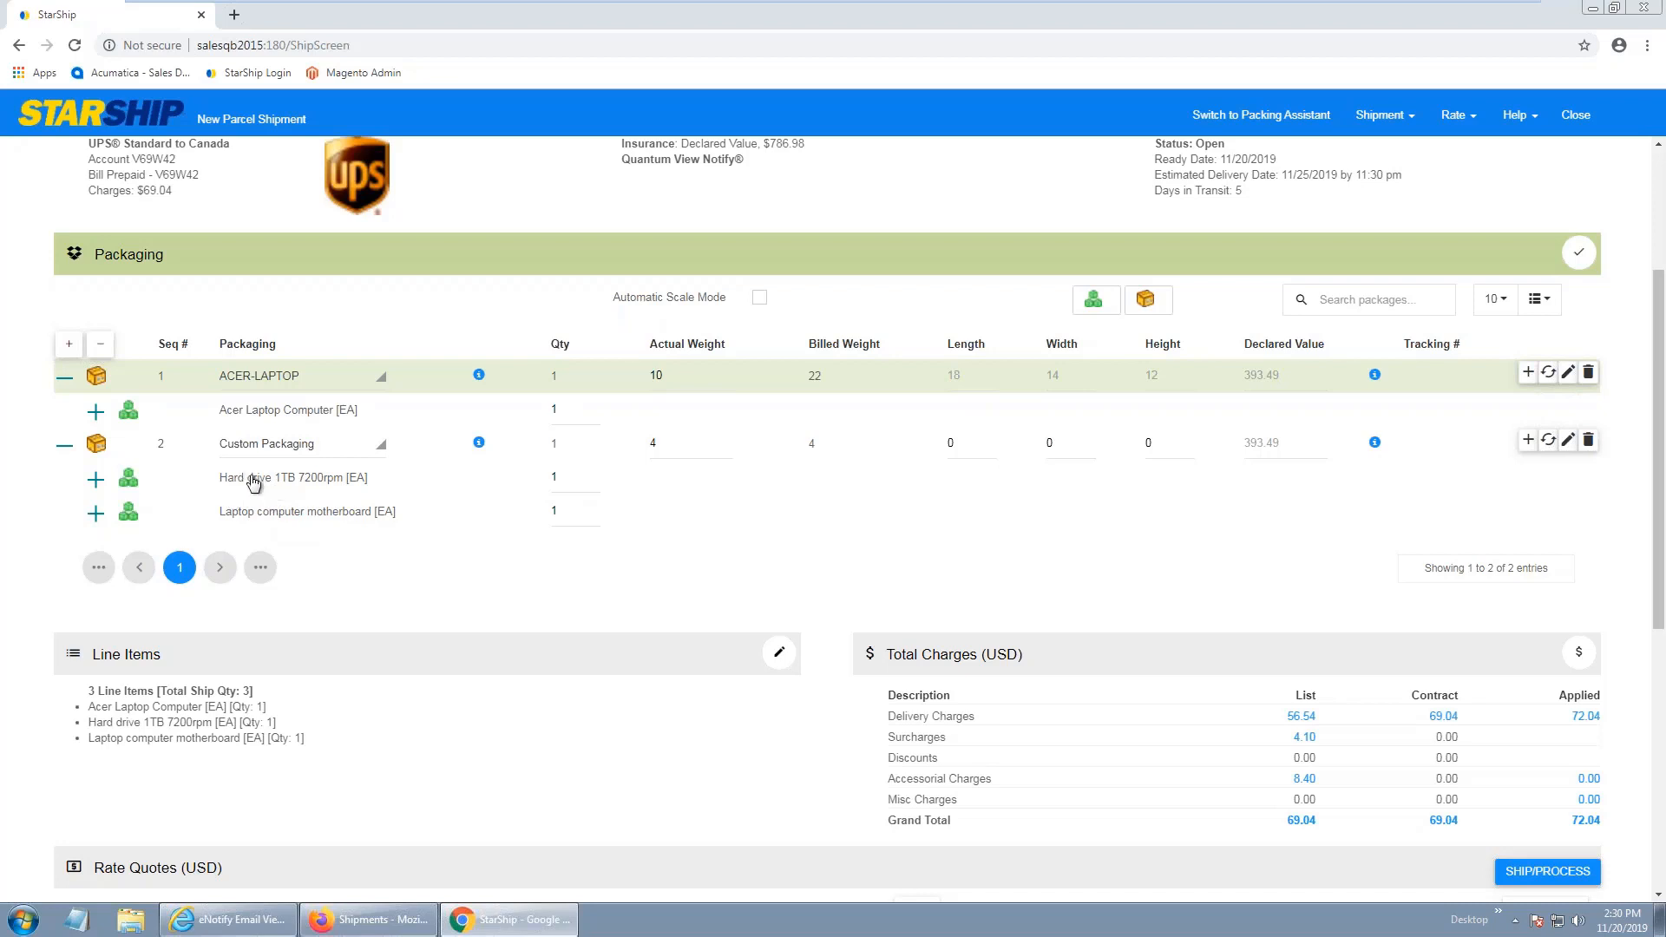
drag(253, 483, 286, 378)
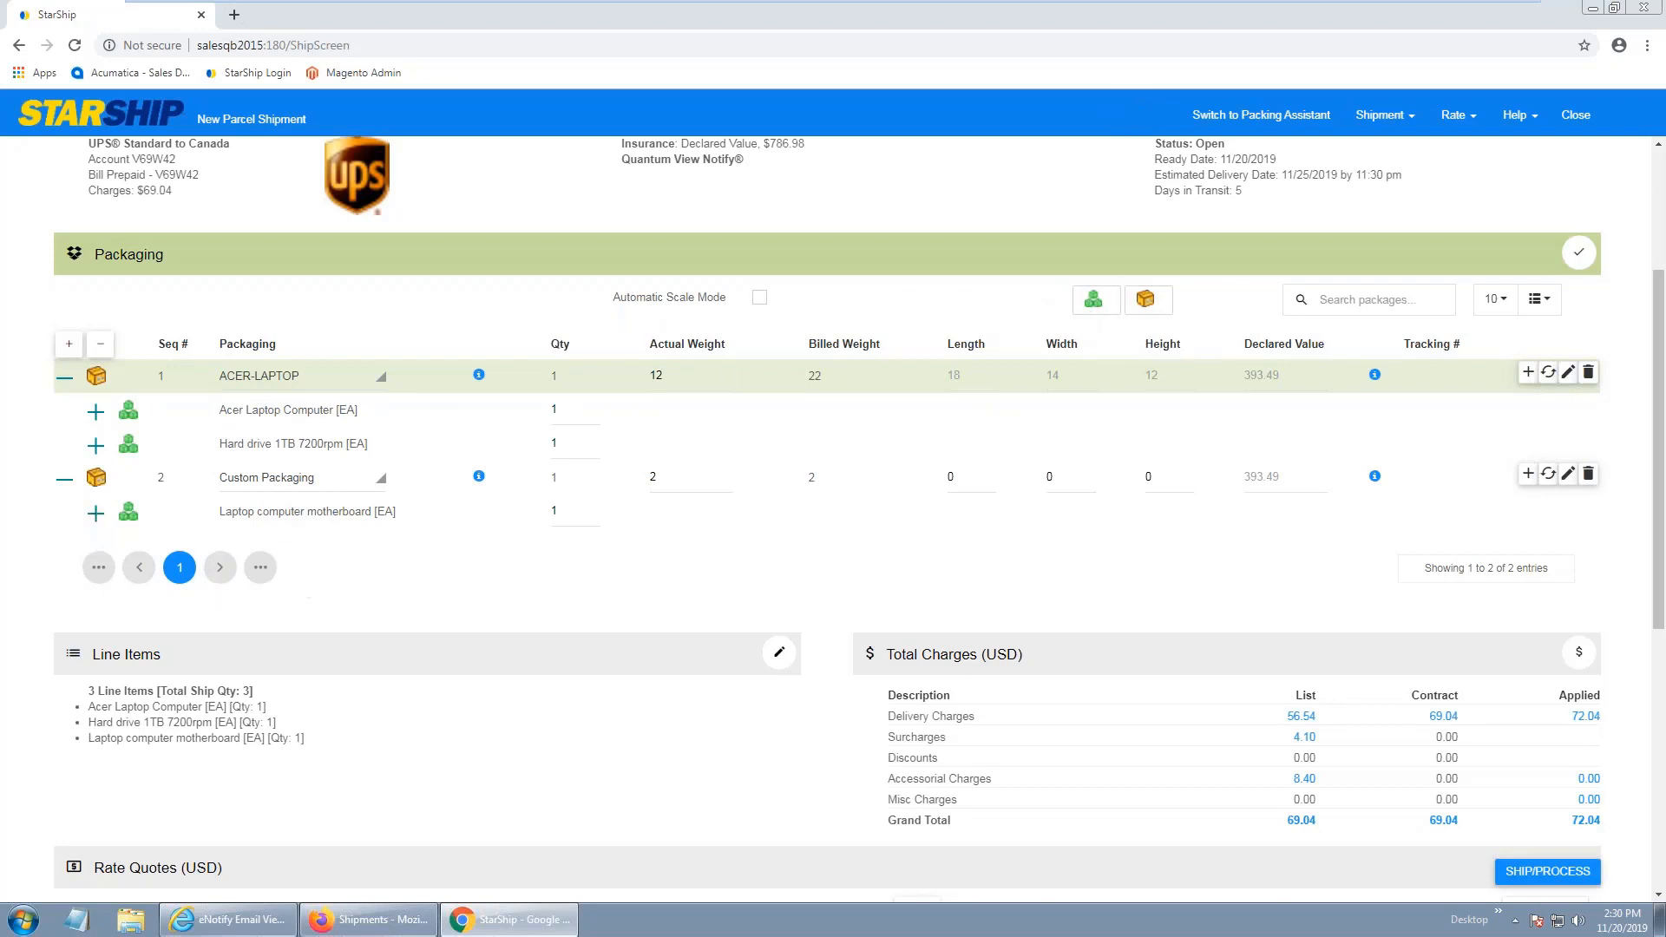
- Change the second package's packaging type to Medium Box
click(332, 485)
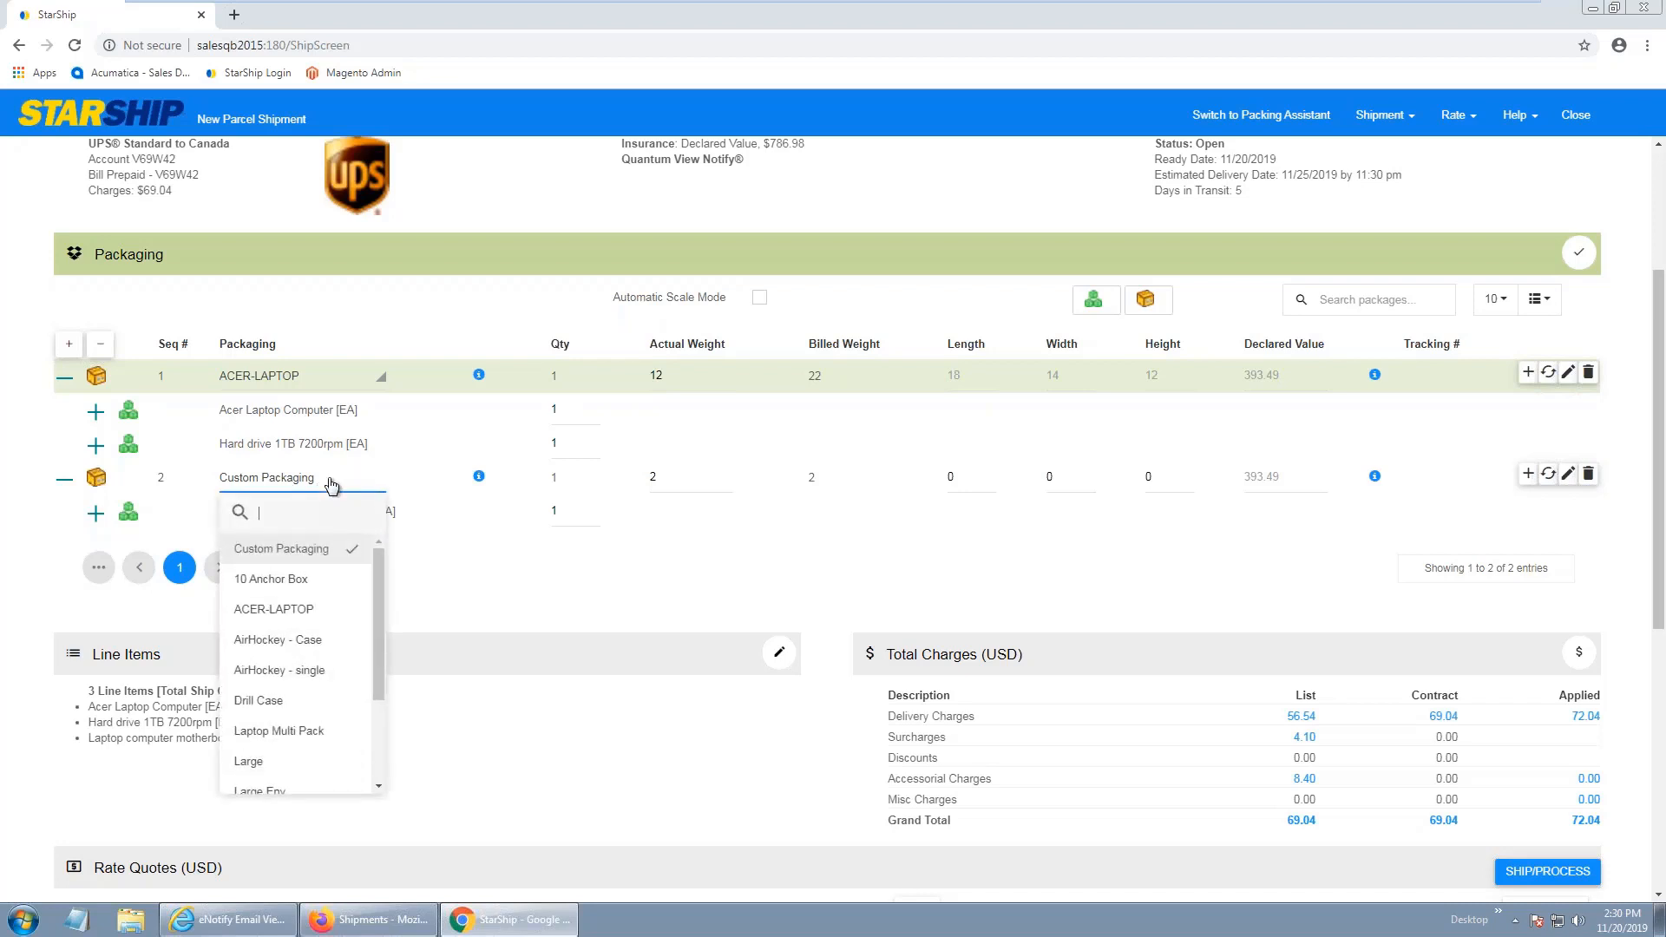
scroll(321, 646, down, 2)
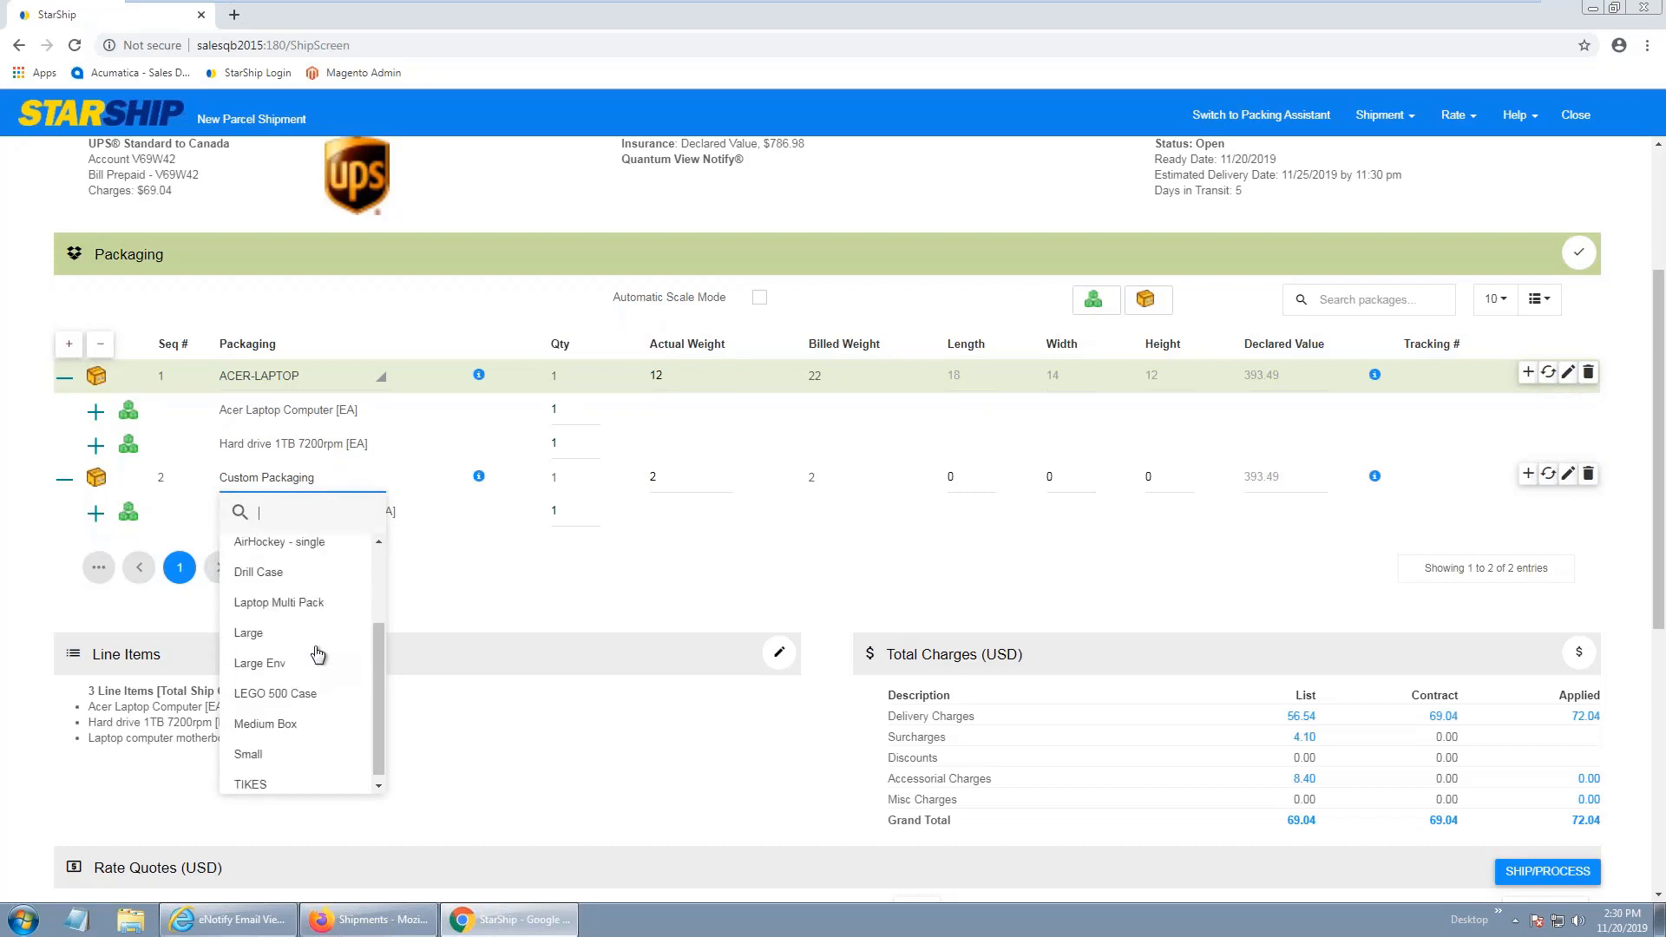
click(291, 723)
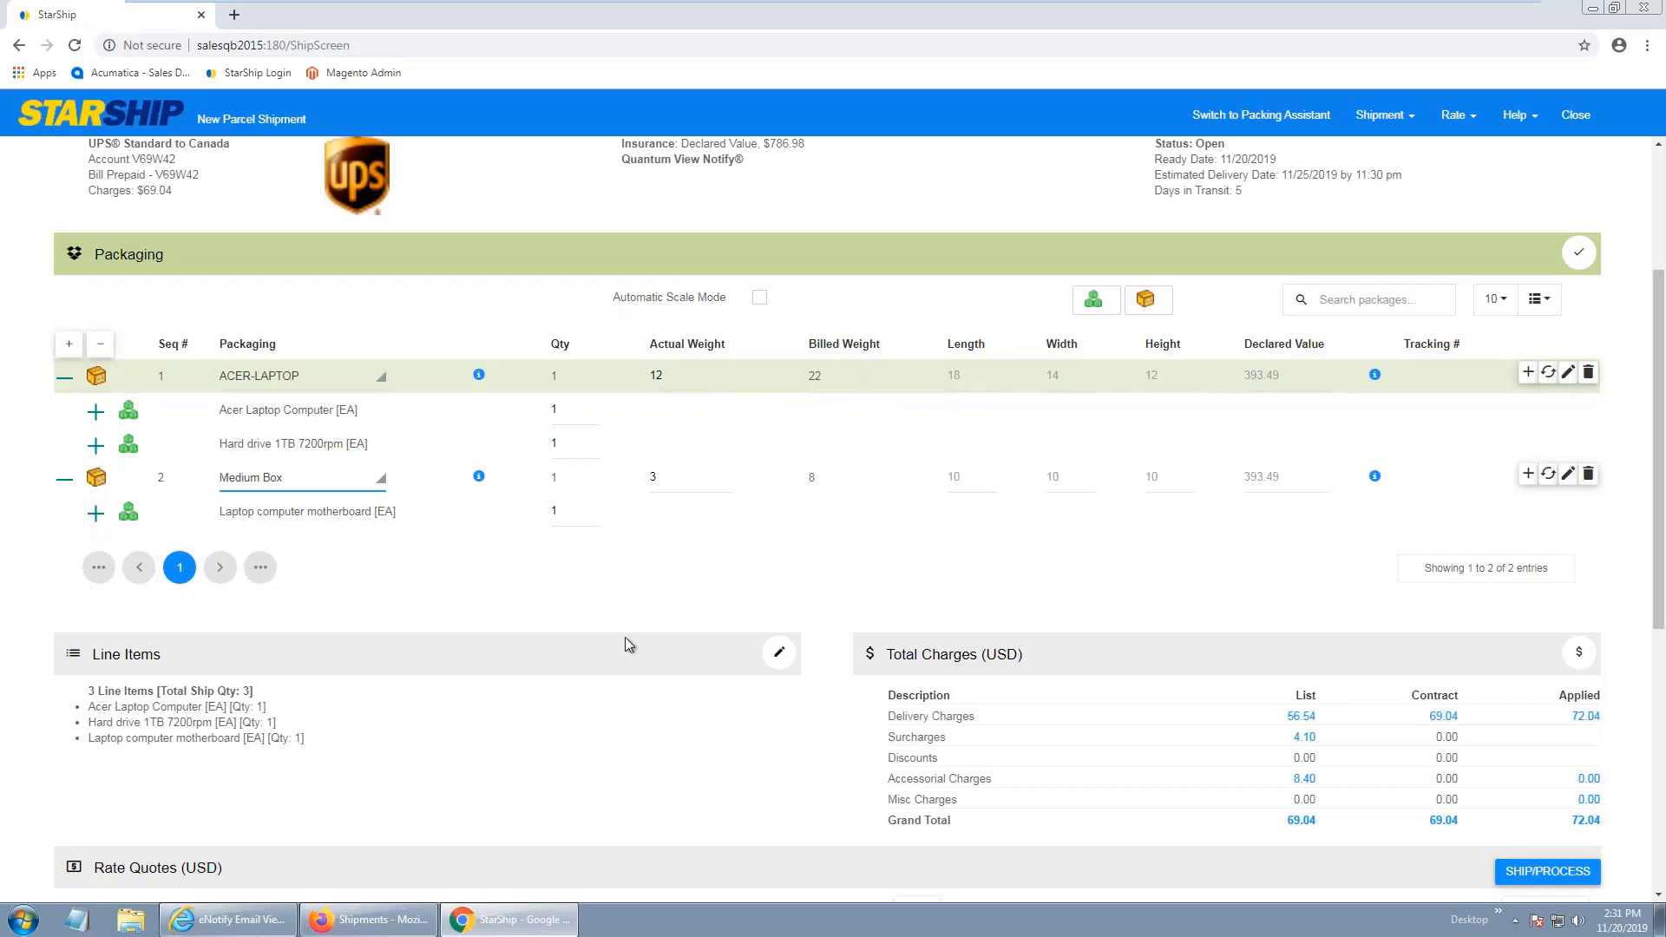
- View the packages in the Packing Assistant, keep Medium Box for the second one, and return to the Shipment Editor
click(1268, 120)
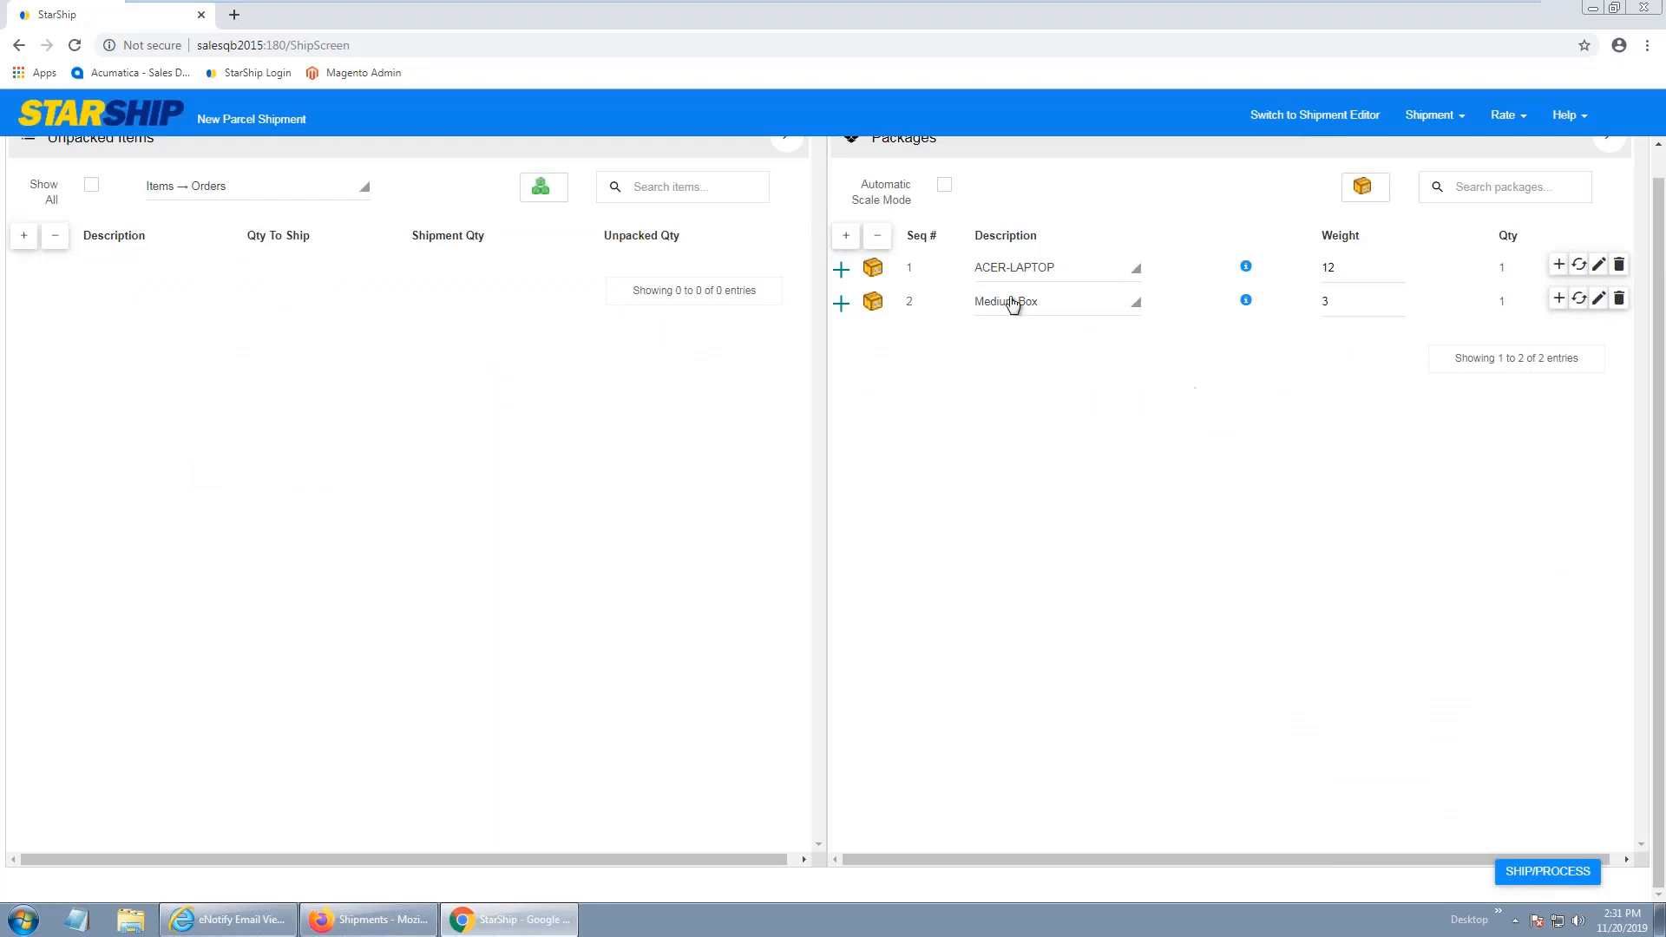
click(1109, 309)
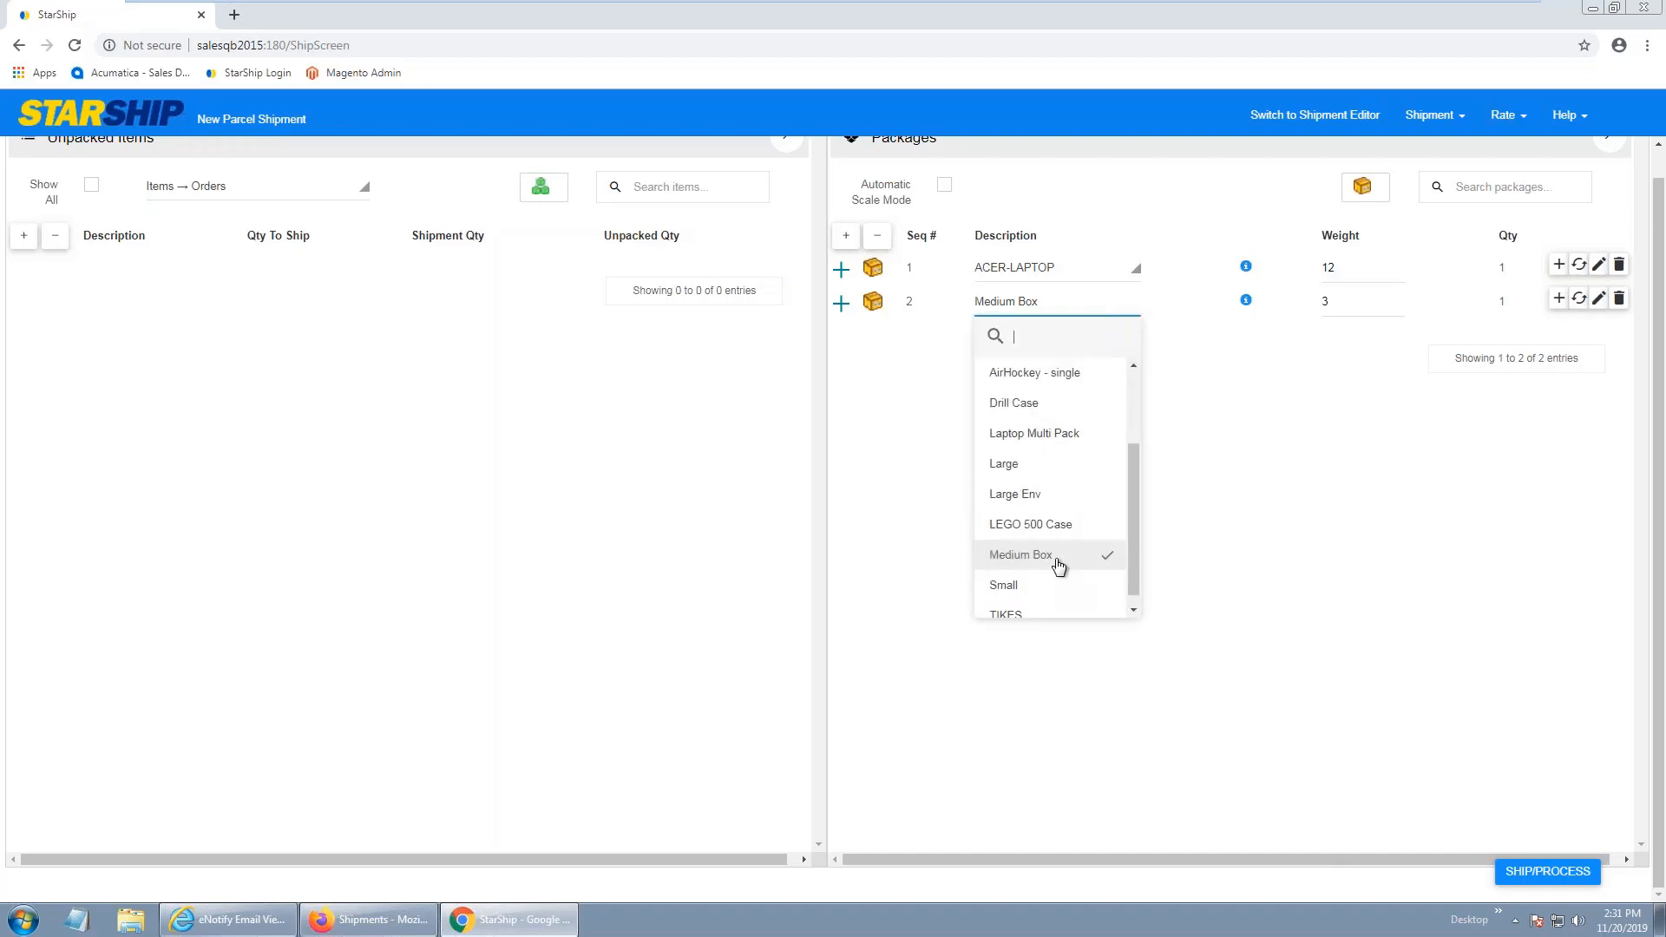
click(1056, 558)
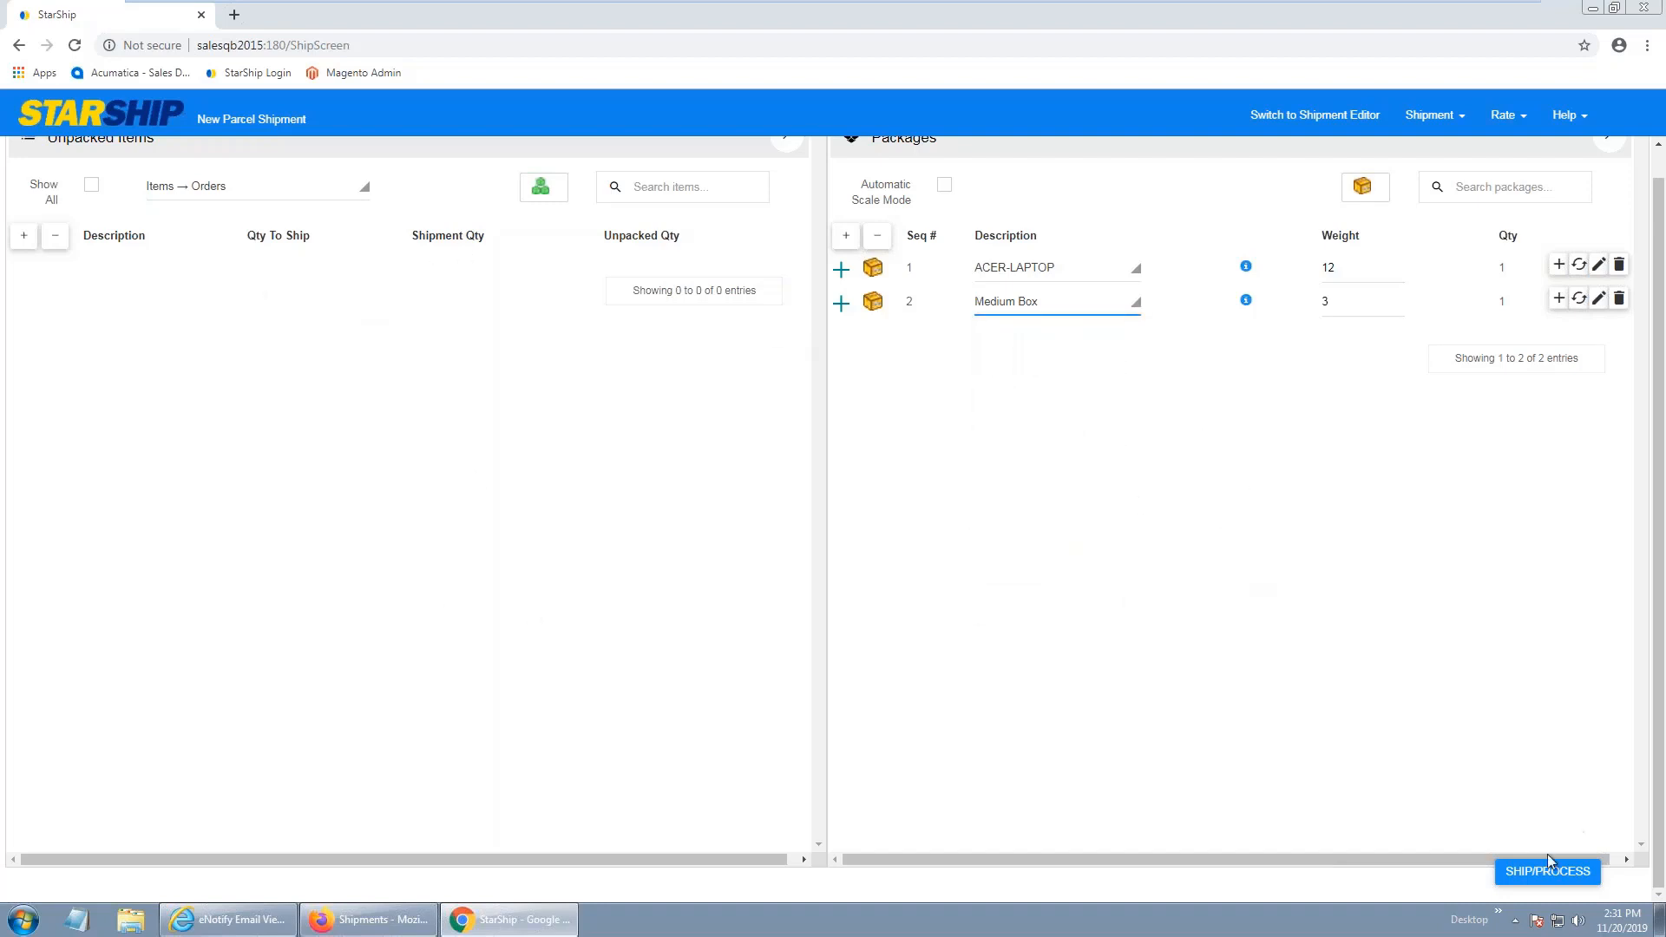
click(1310, 117)
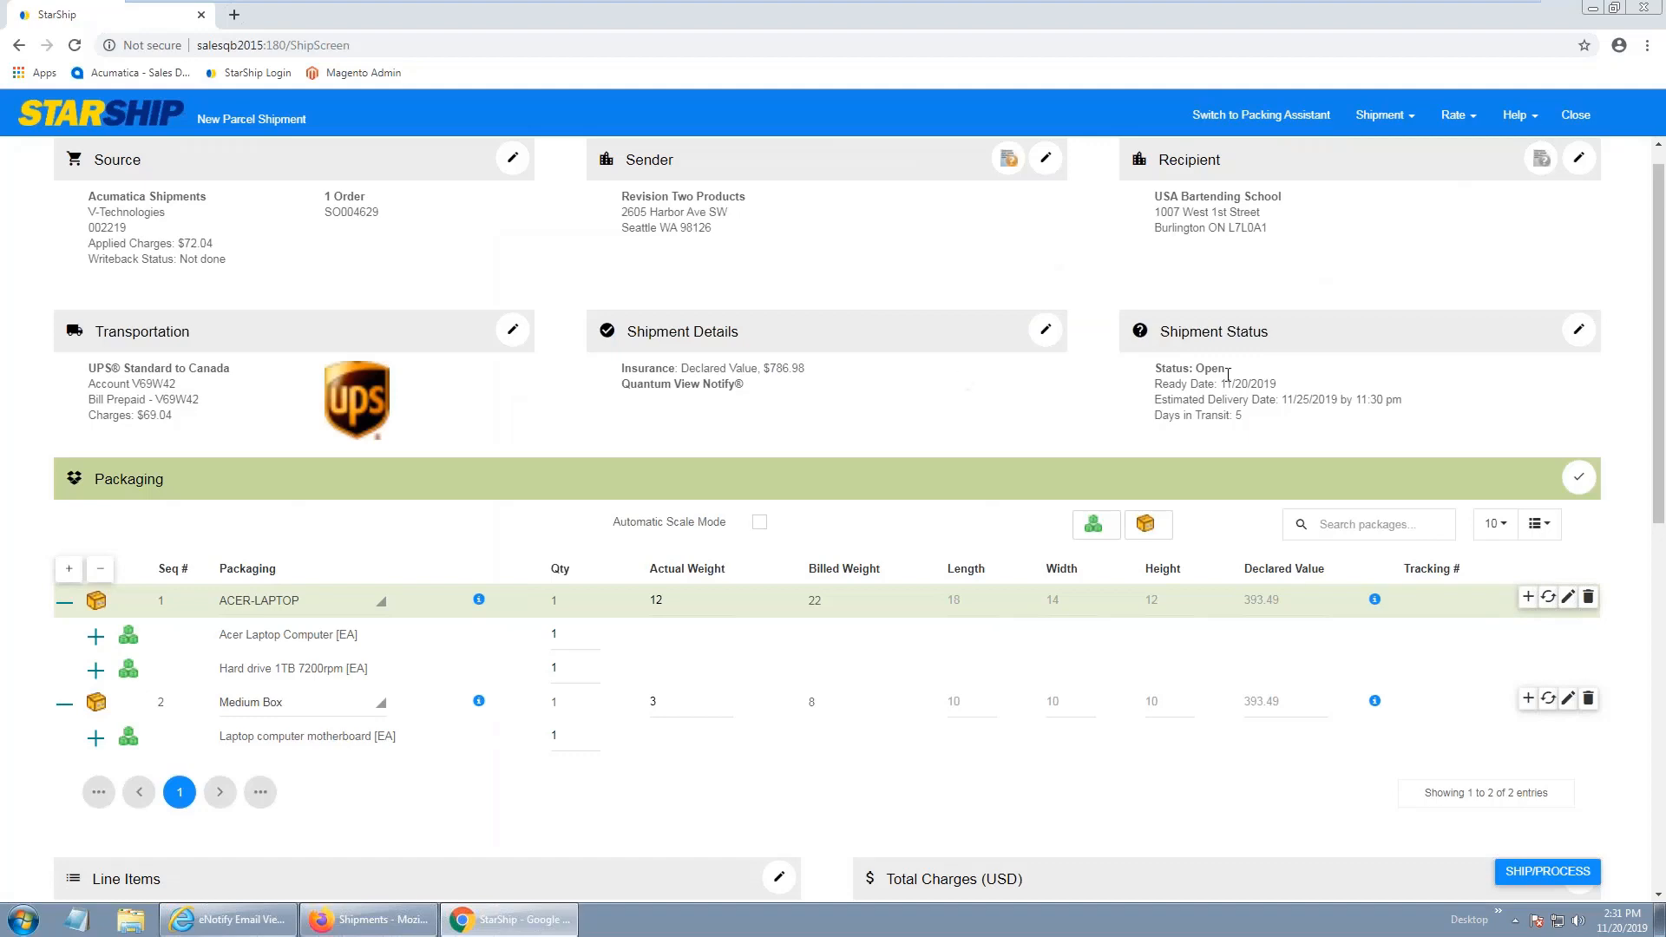
- Open the Acer Laptop Computer line item and examine its item details and international export information
scroll(475, 404, down, 3)
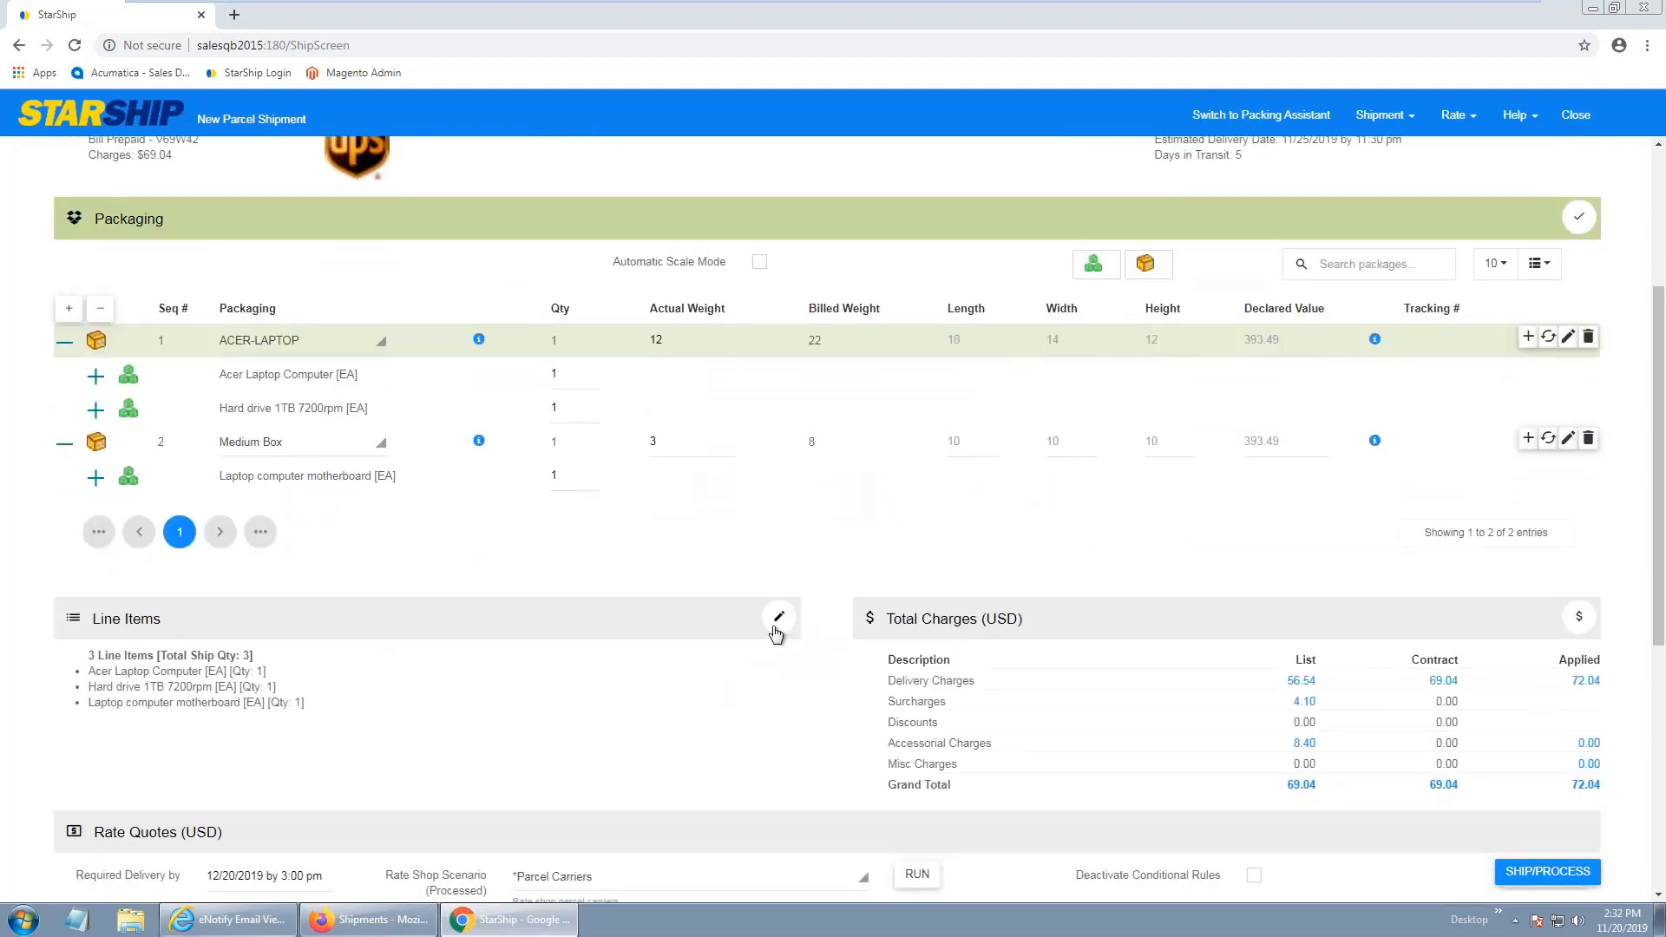
click(778, 617)
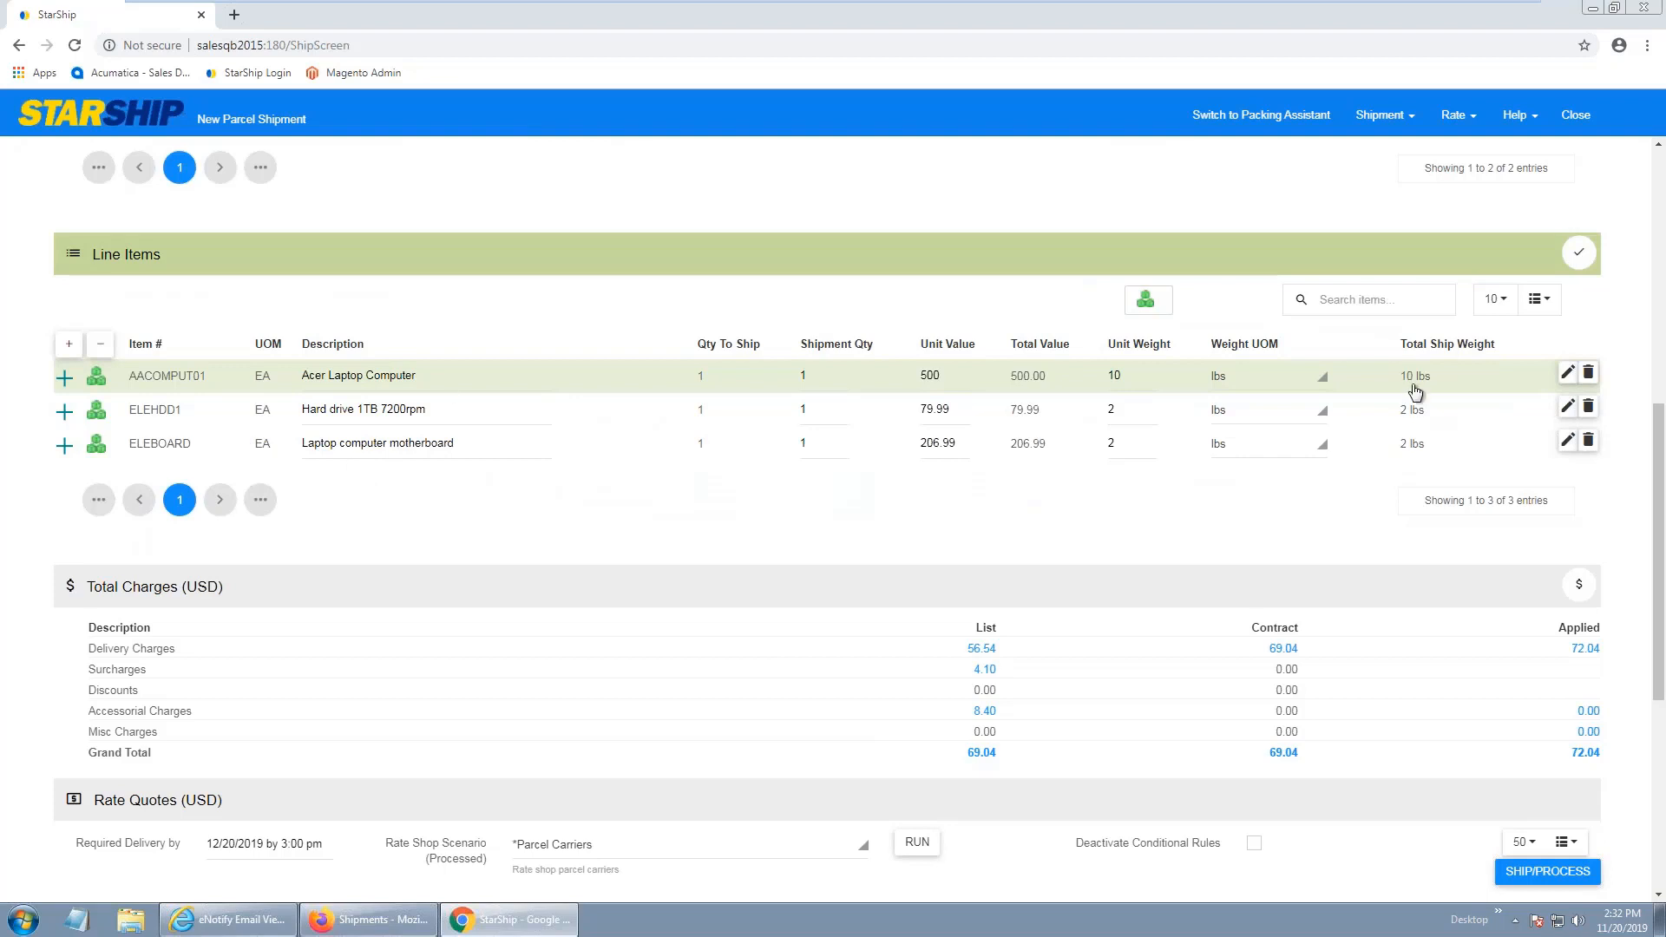
click(1568, 378)
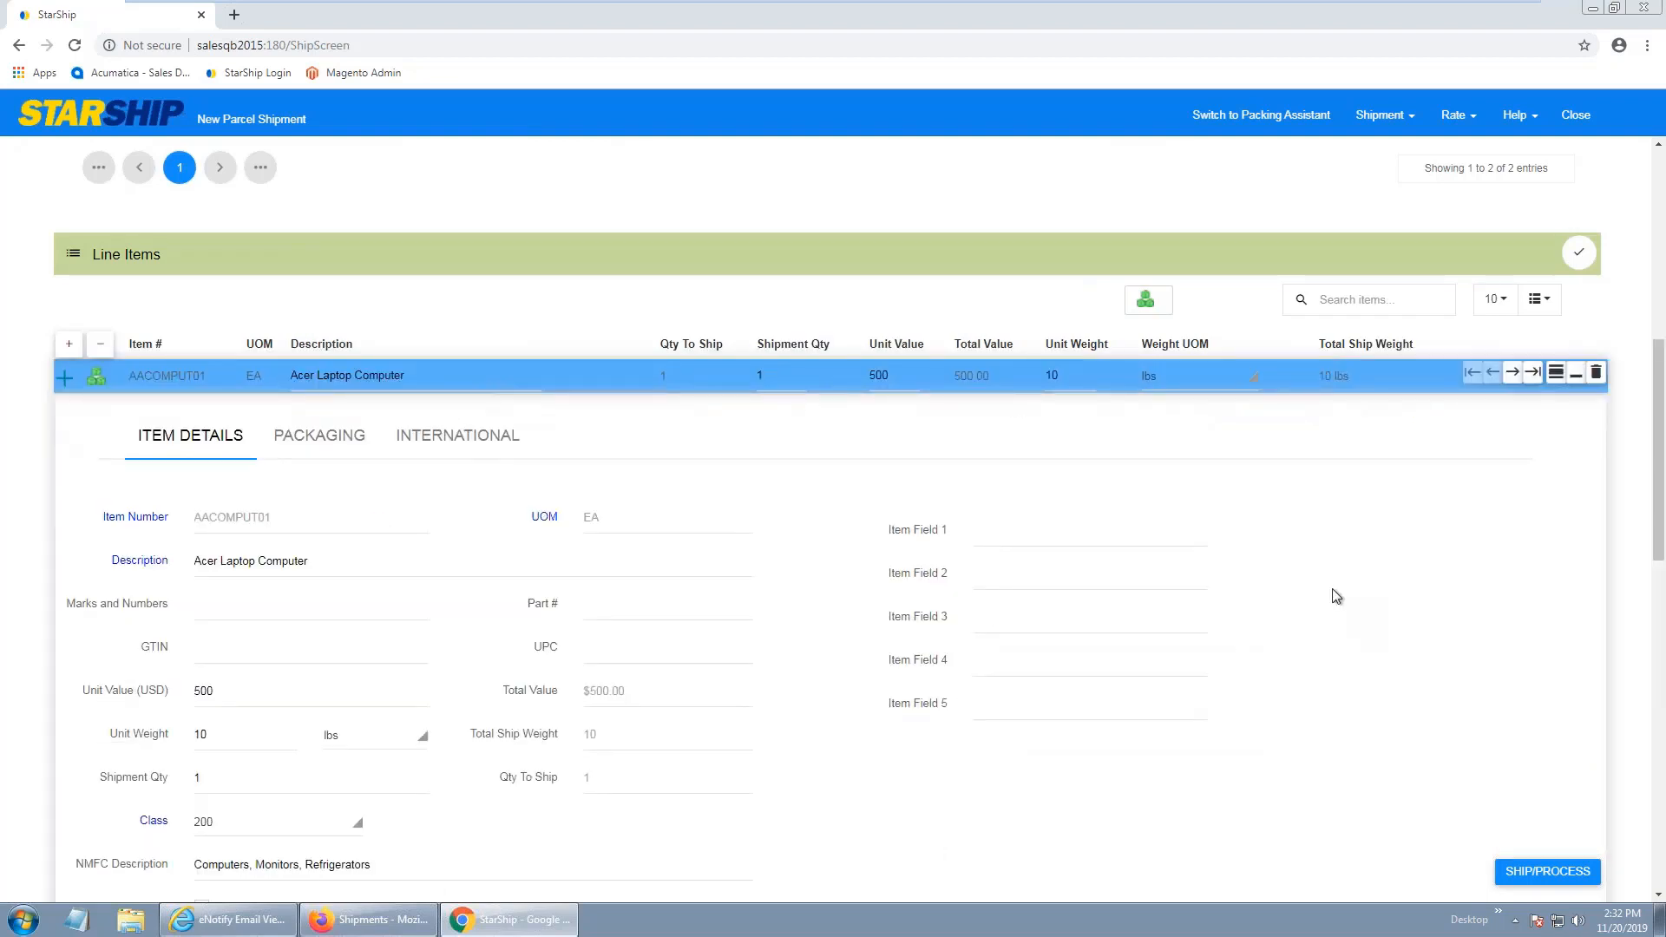
scroll(1334, 595, down, 2)
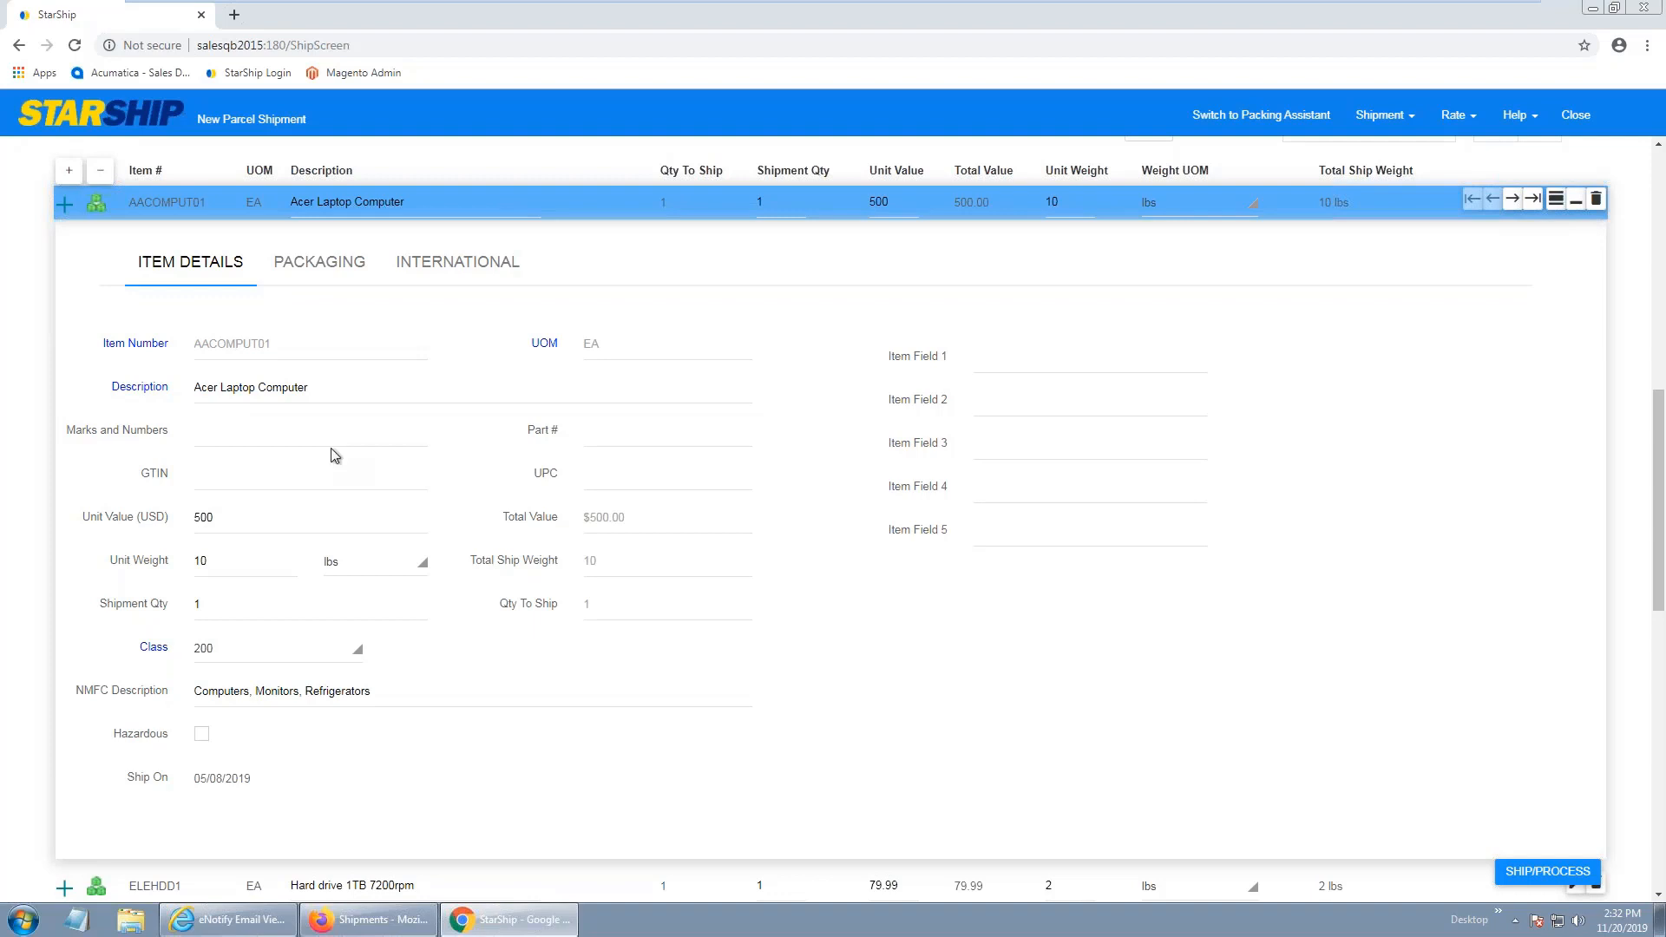
click(453, 273)
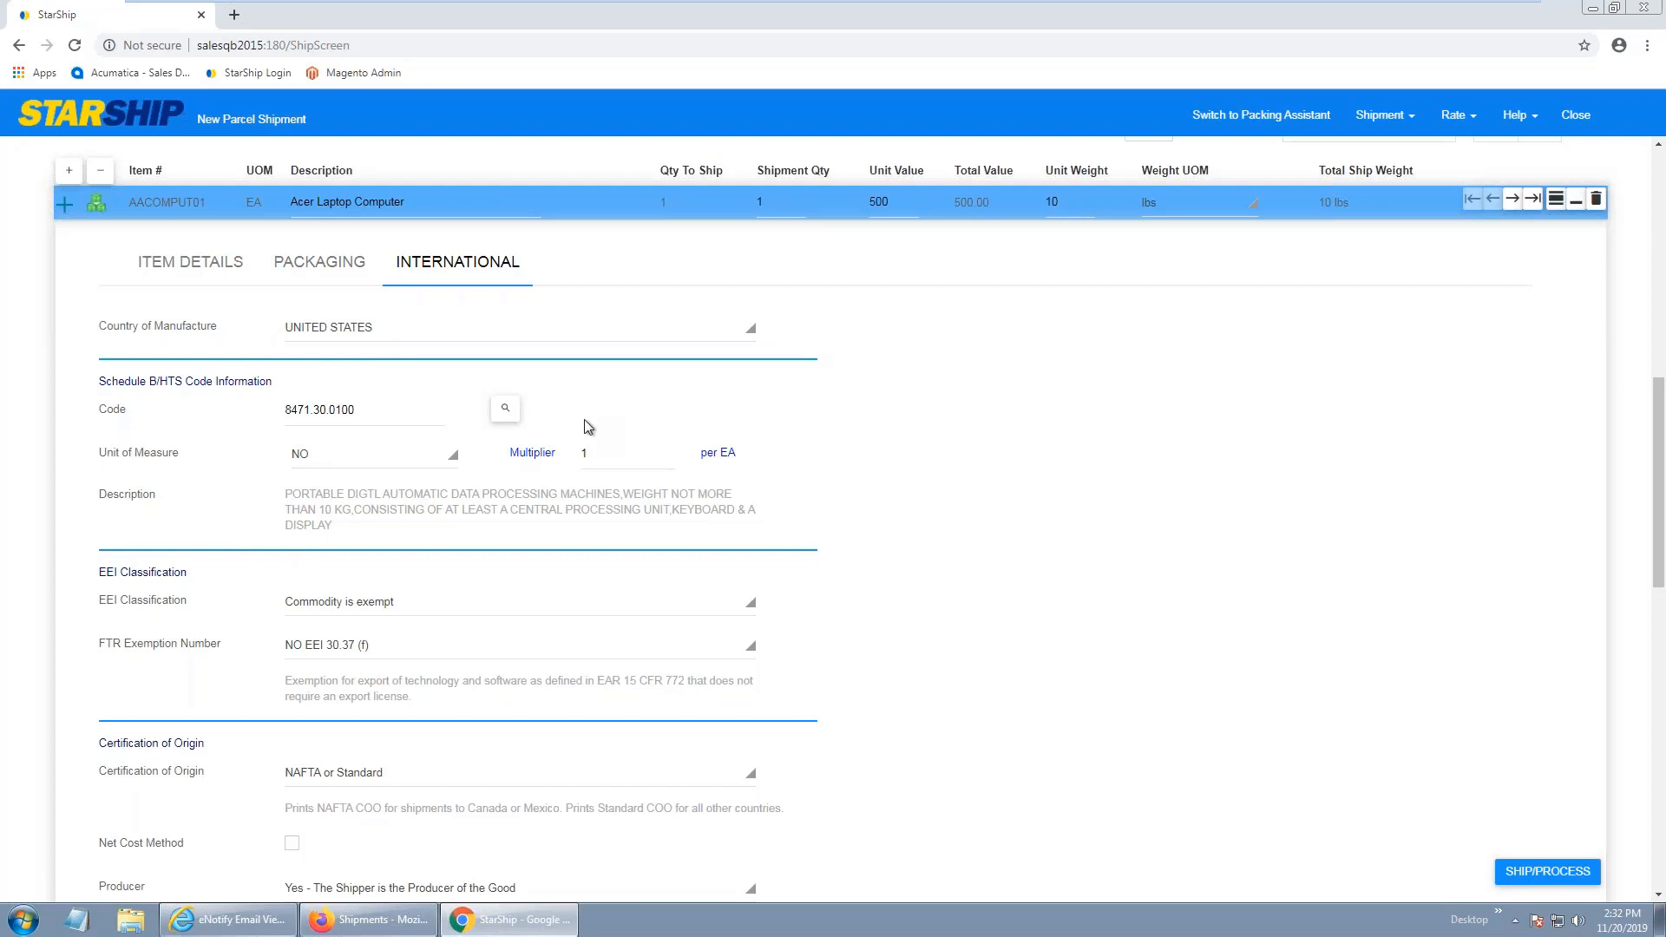
- View the Schedule B code search for the Acer laptop, close it without choosing a code, and collapse the item's details
click(508, 410)
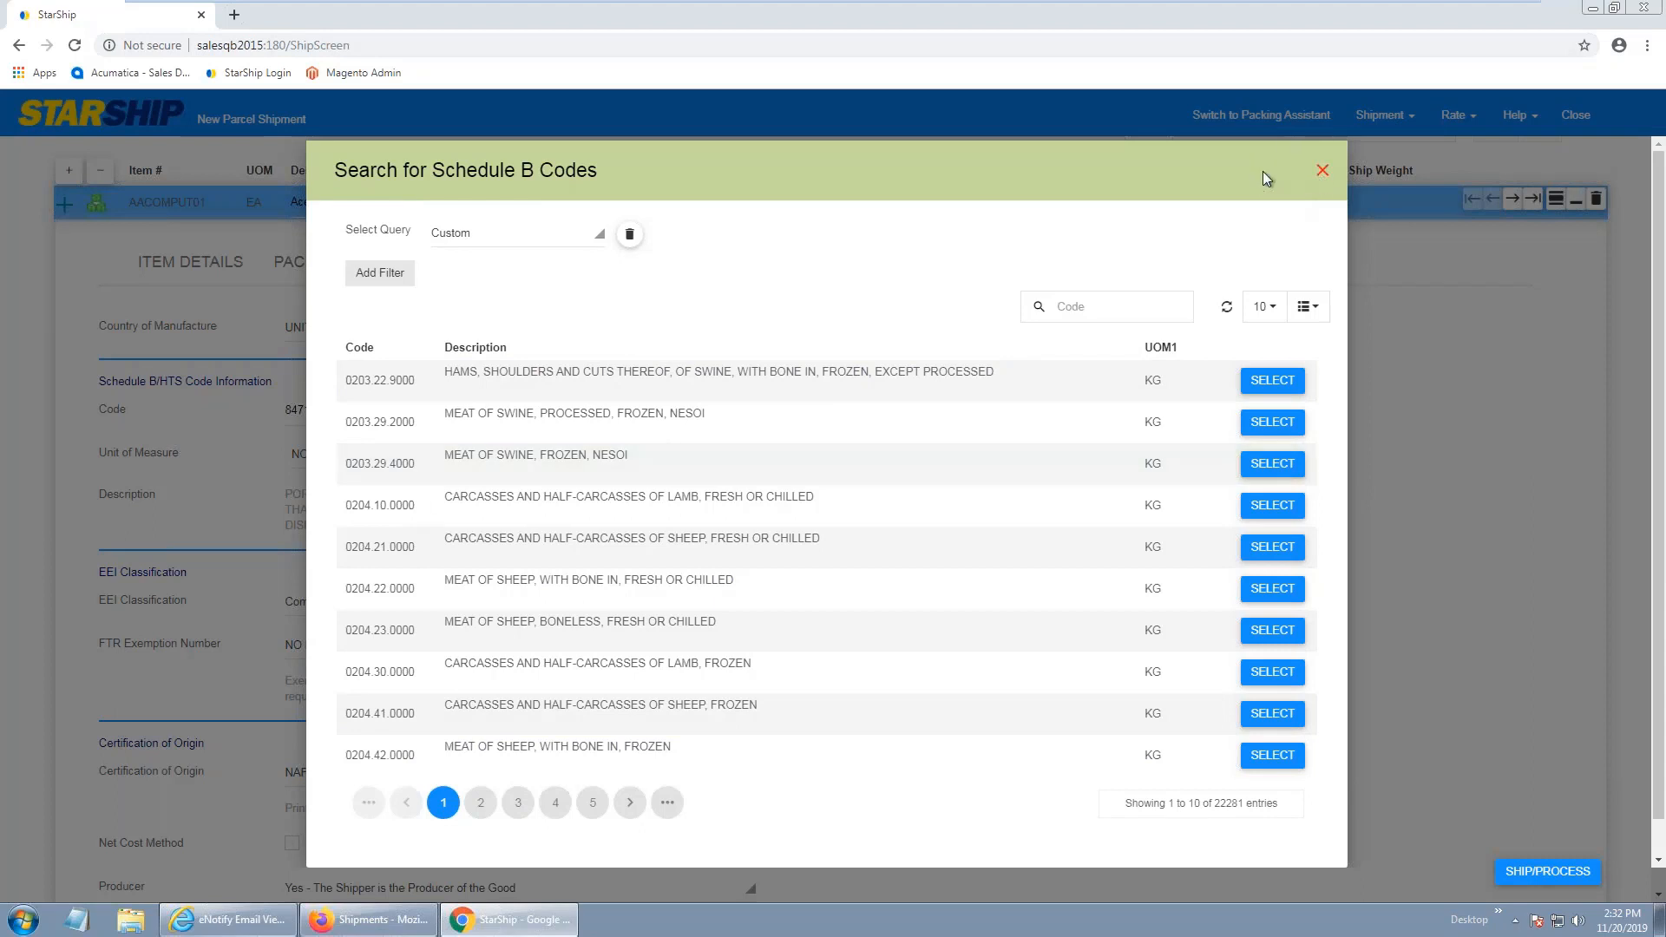
key(Escape)
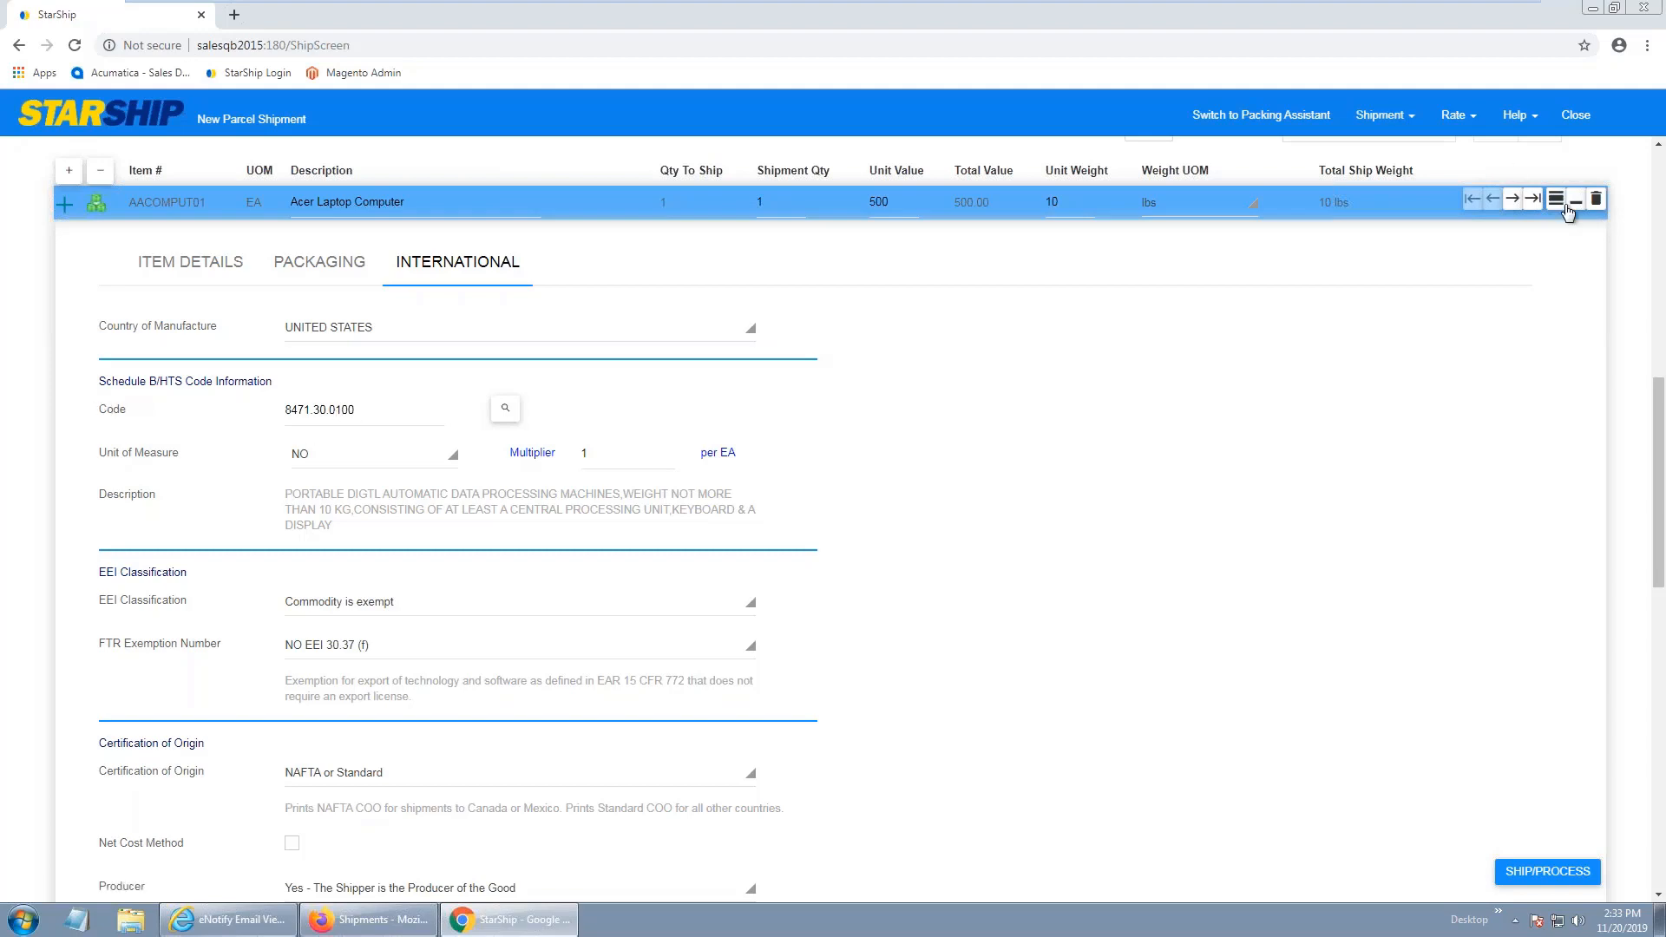
click(1576, 200)
- Examine the shipment's total charges and compare the parcel carriers' rate quotes, including delivery times and applied charges
scroll(420, 478, up, 5)
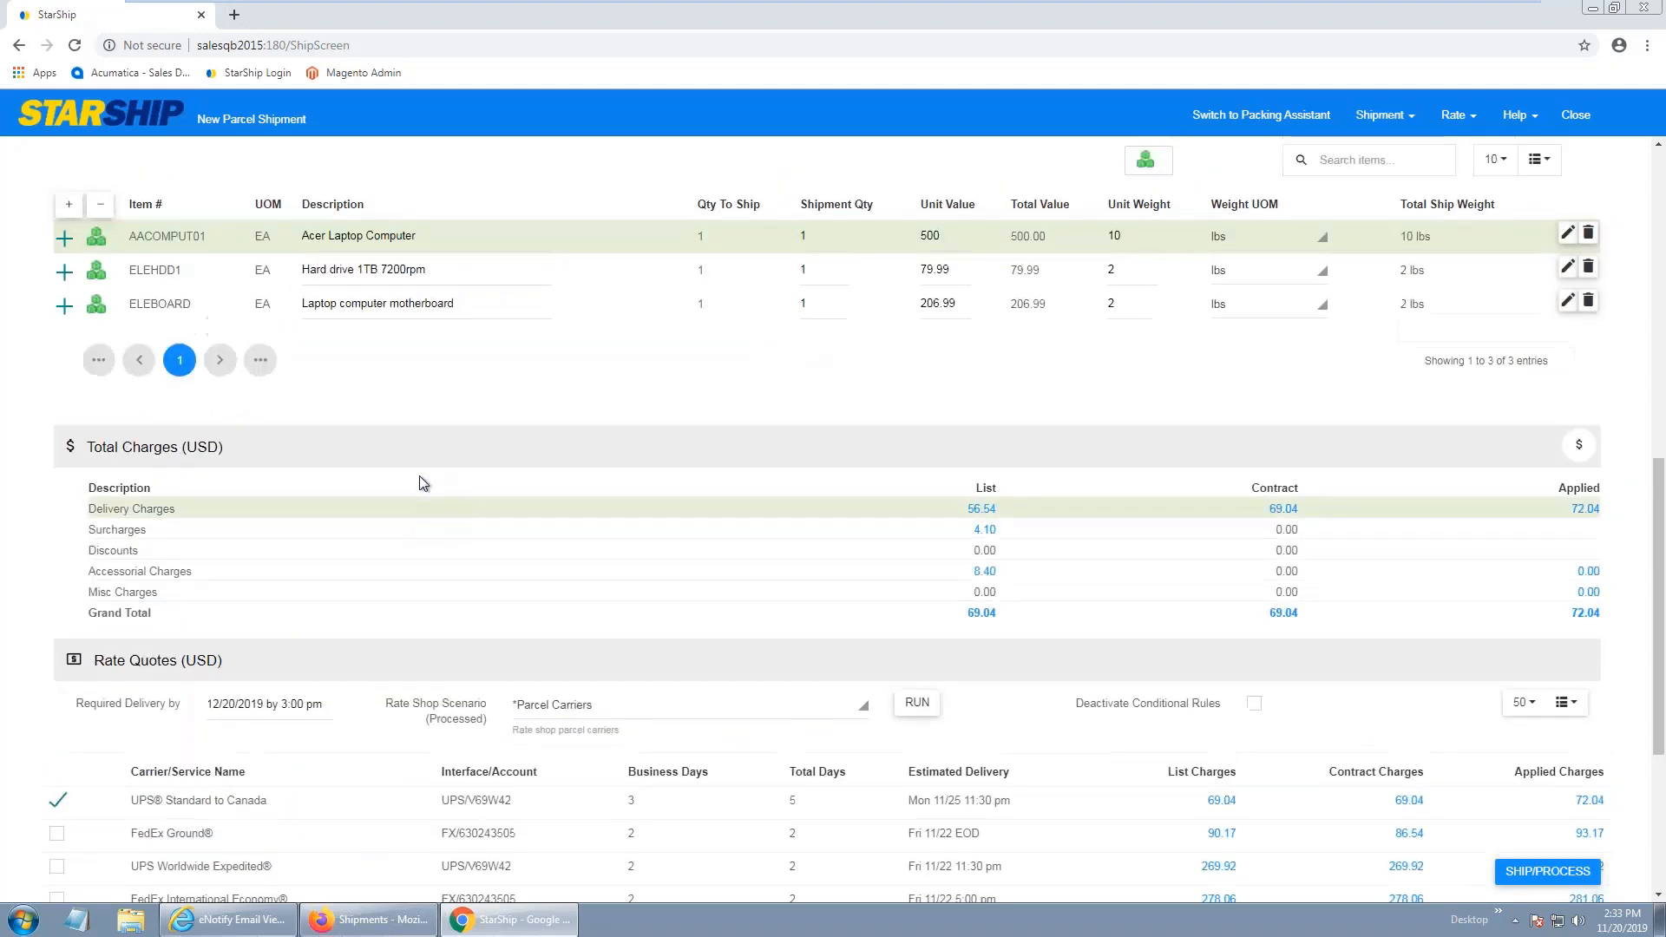
scroll(441, 503, down, 6)
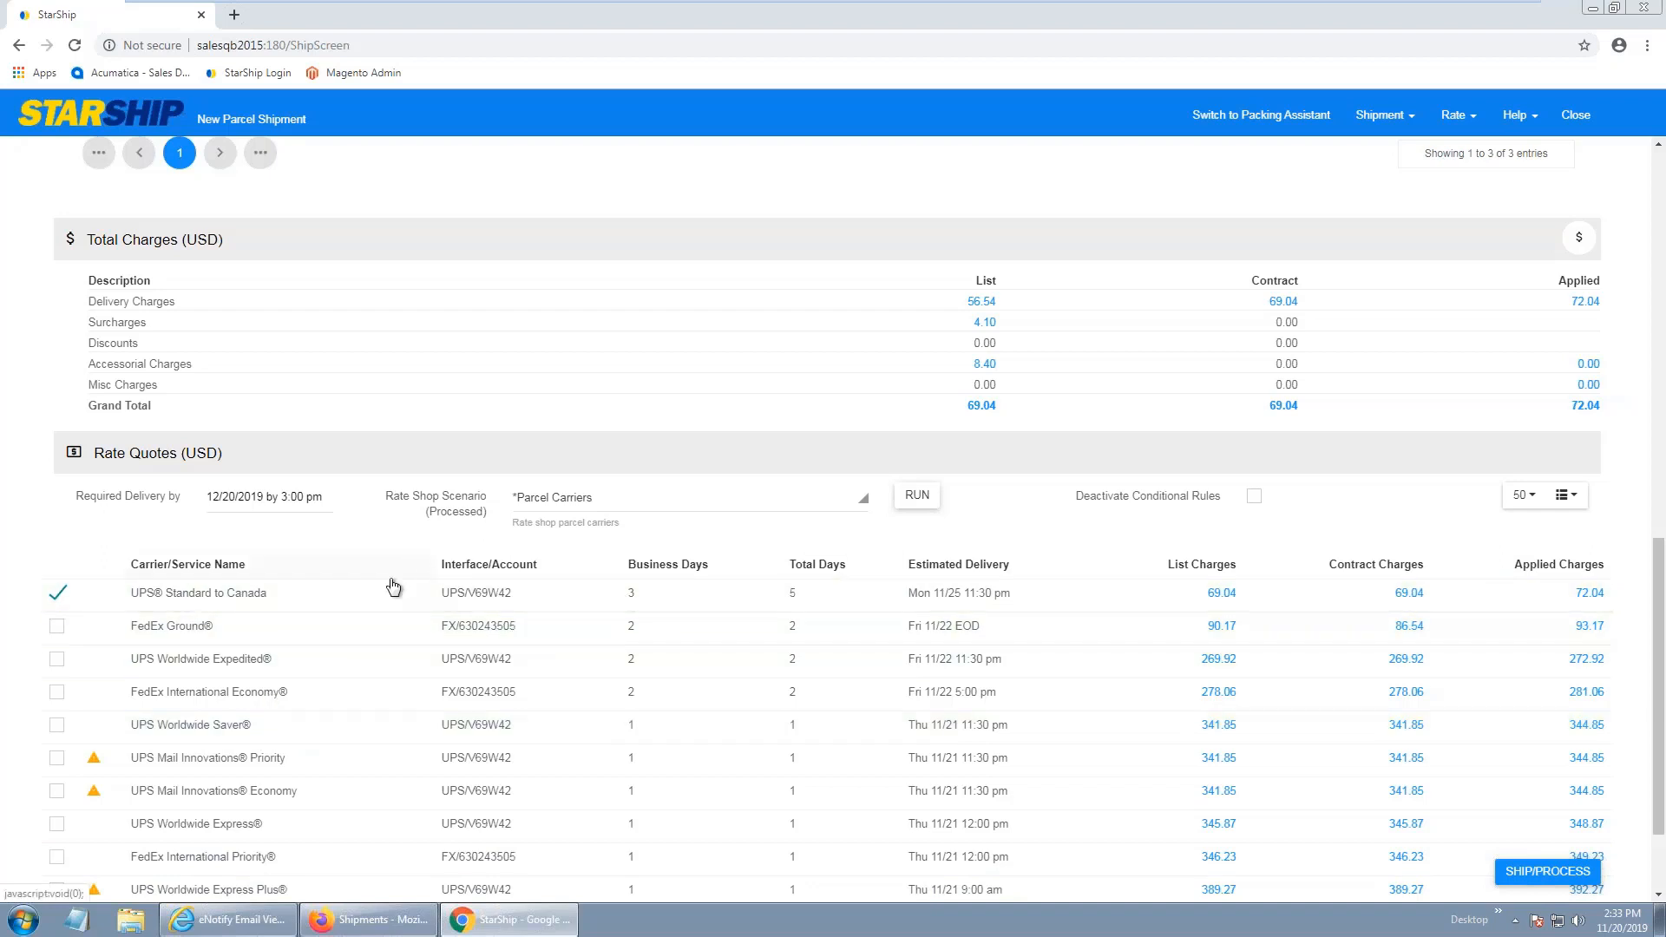
scroll(416, 590, down, 1)
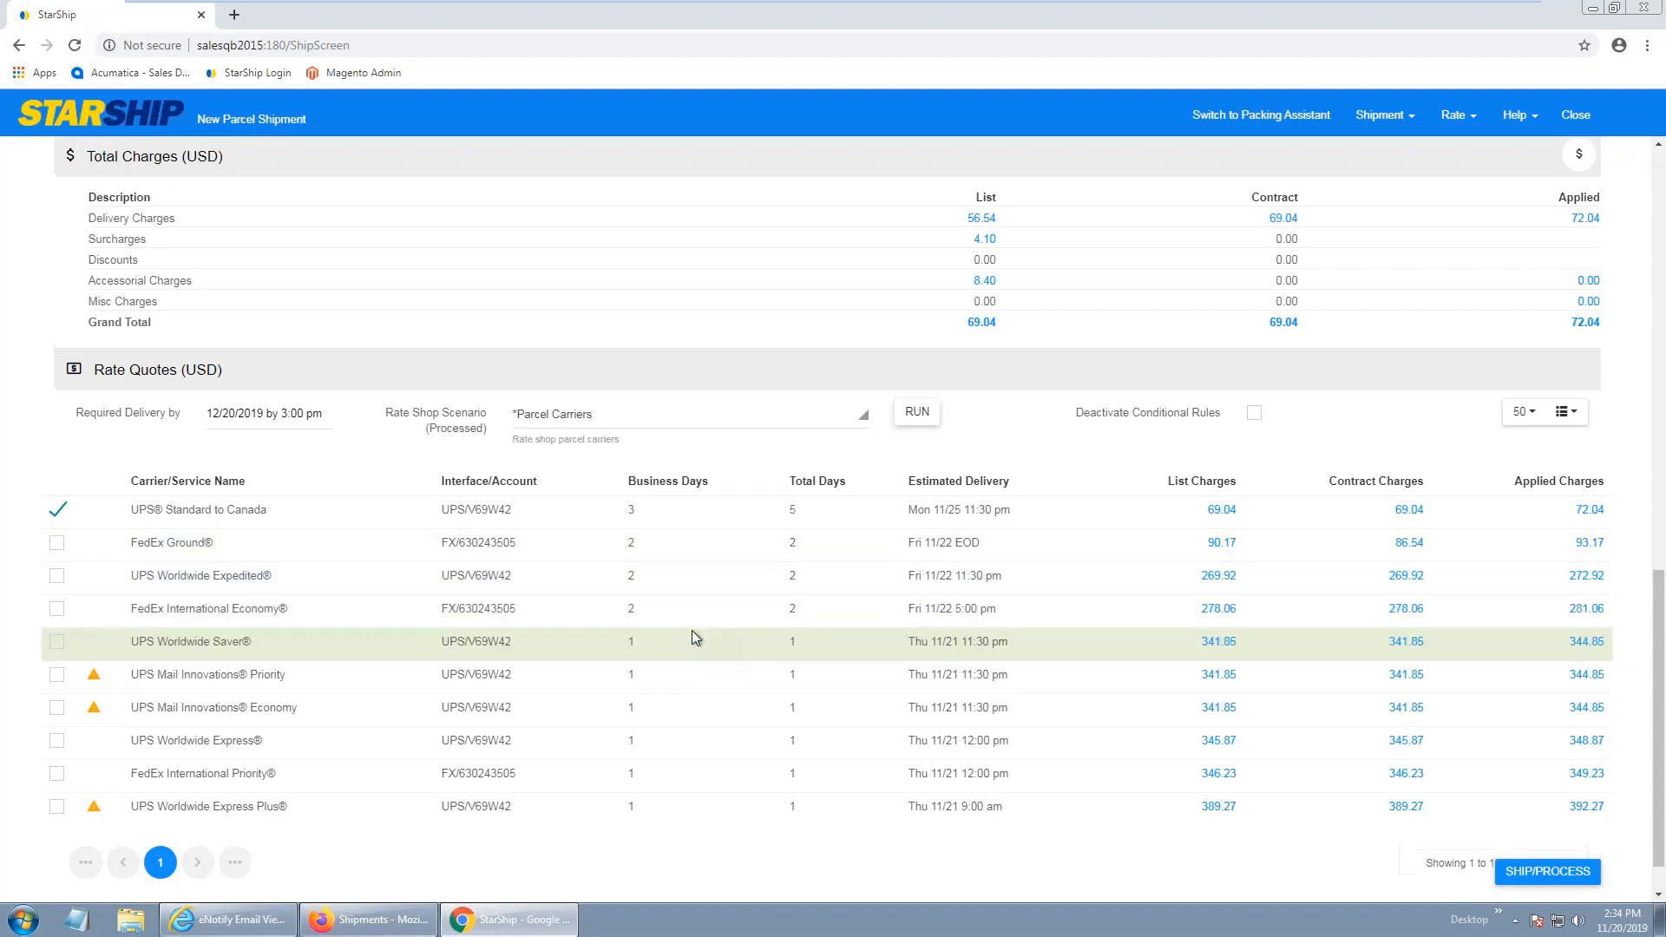
scroll(690, 630, up, 12)
scroll(690, 651, up, 1)
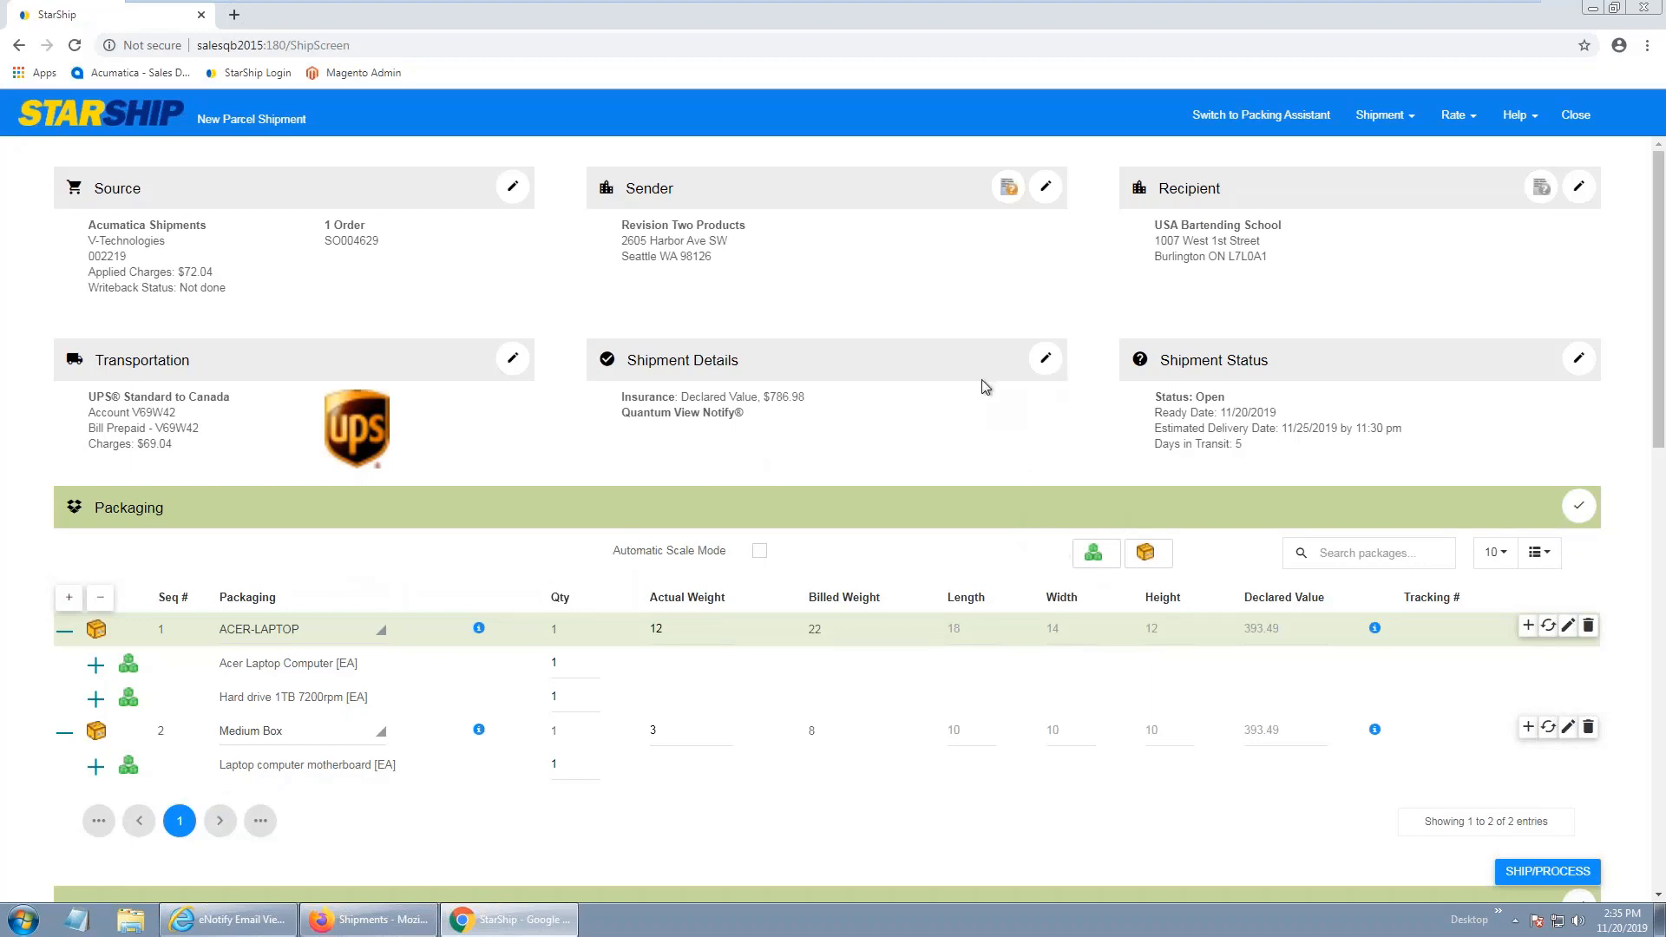
- Collapse the Line Items and Packaging sections to their summaries and ship/process the shipment
scroll(956, 564, down, 6)
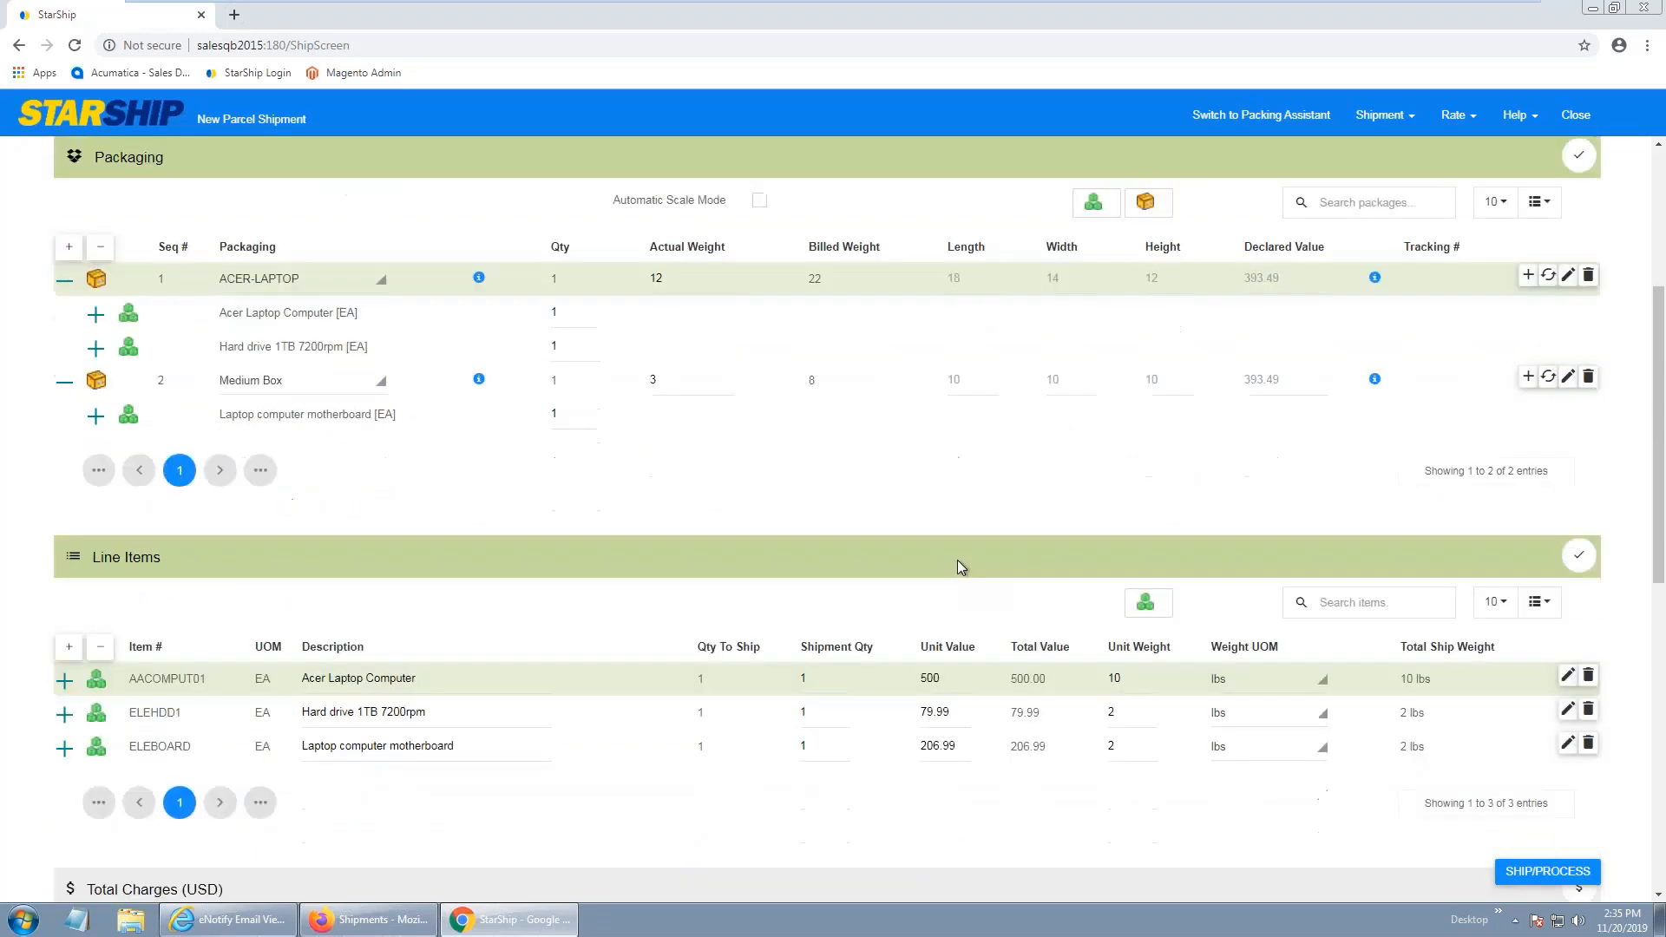
scroll(960, 563, up, 4)
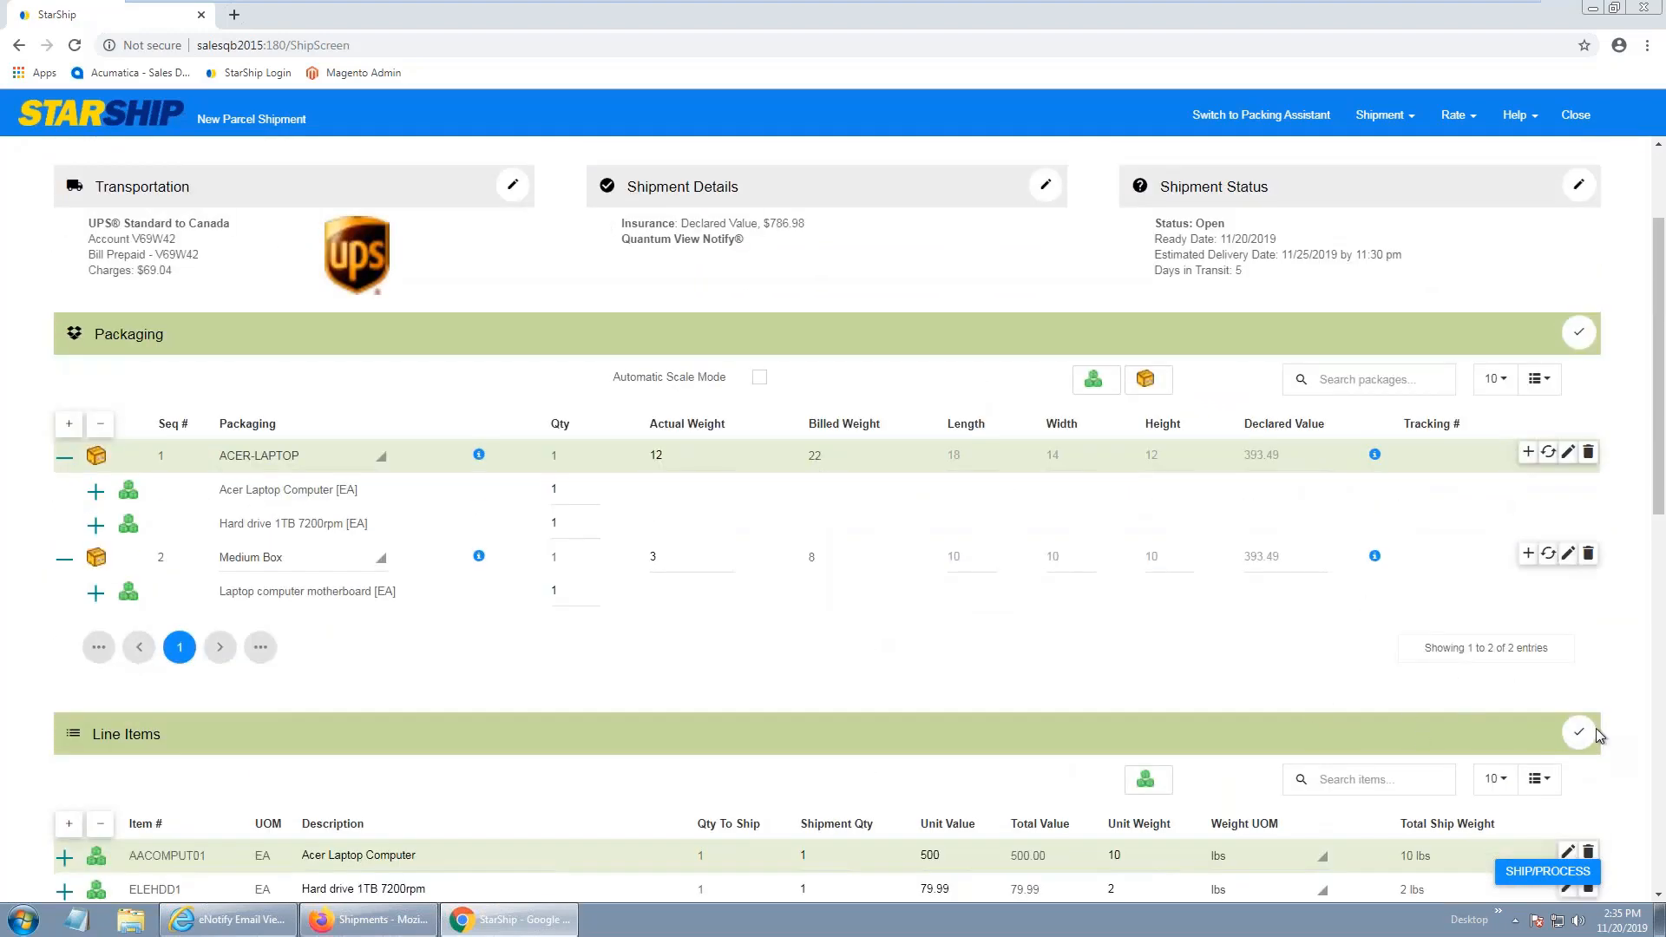
click(1581, 736)
click(1578, 334)
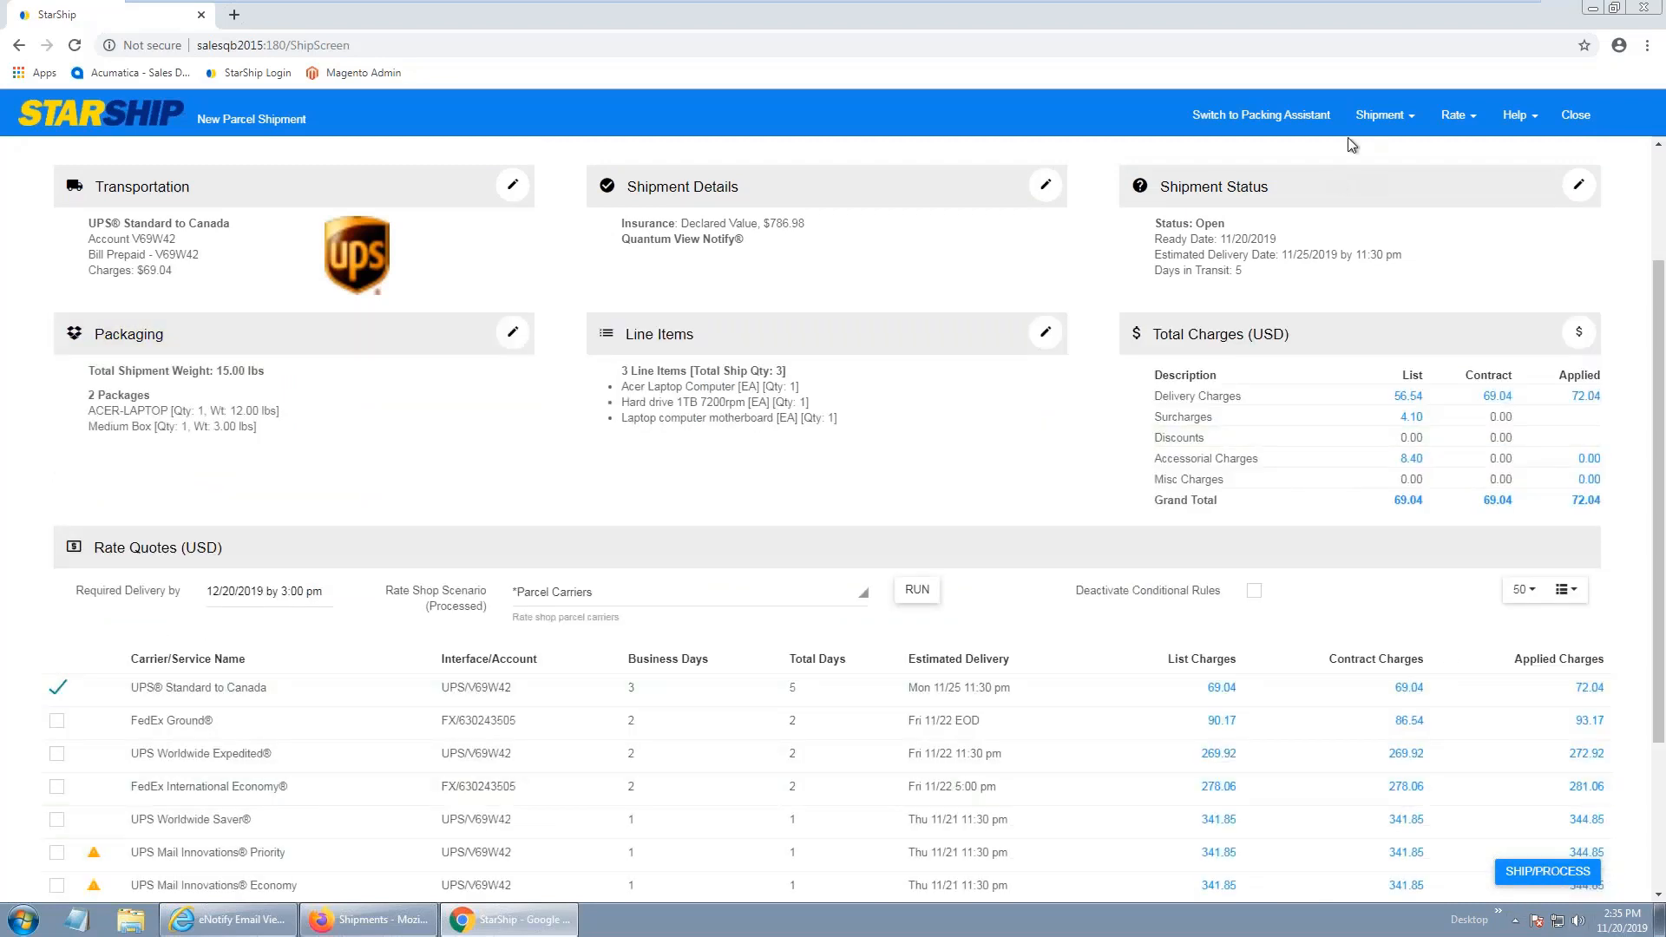
click(1375, 121)
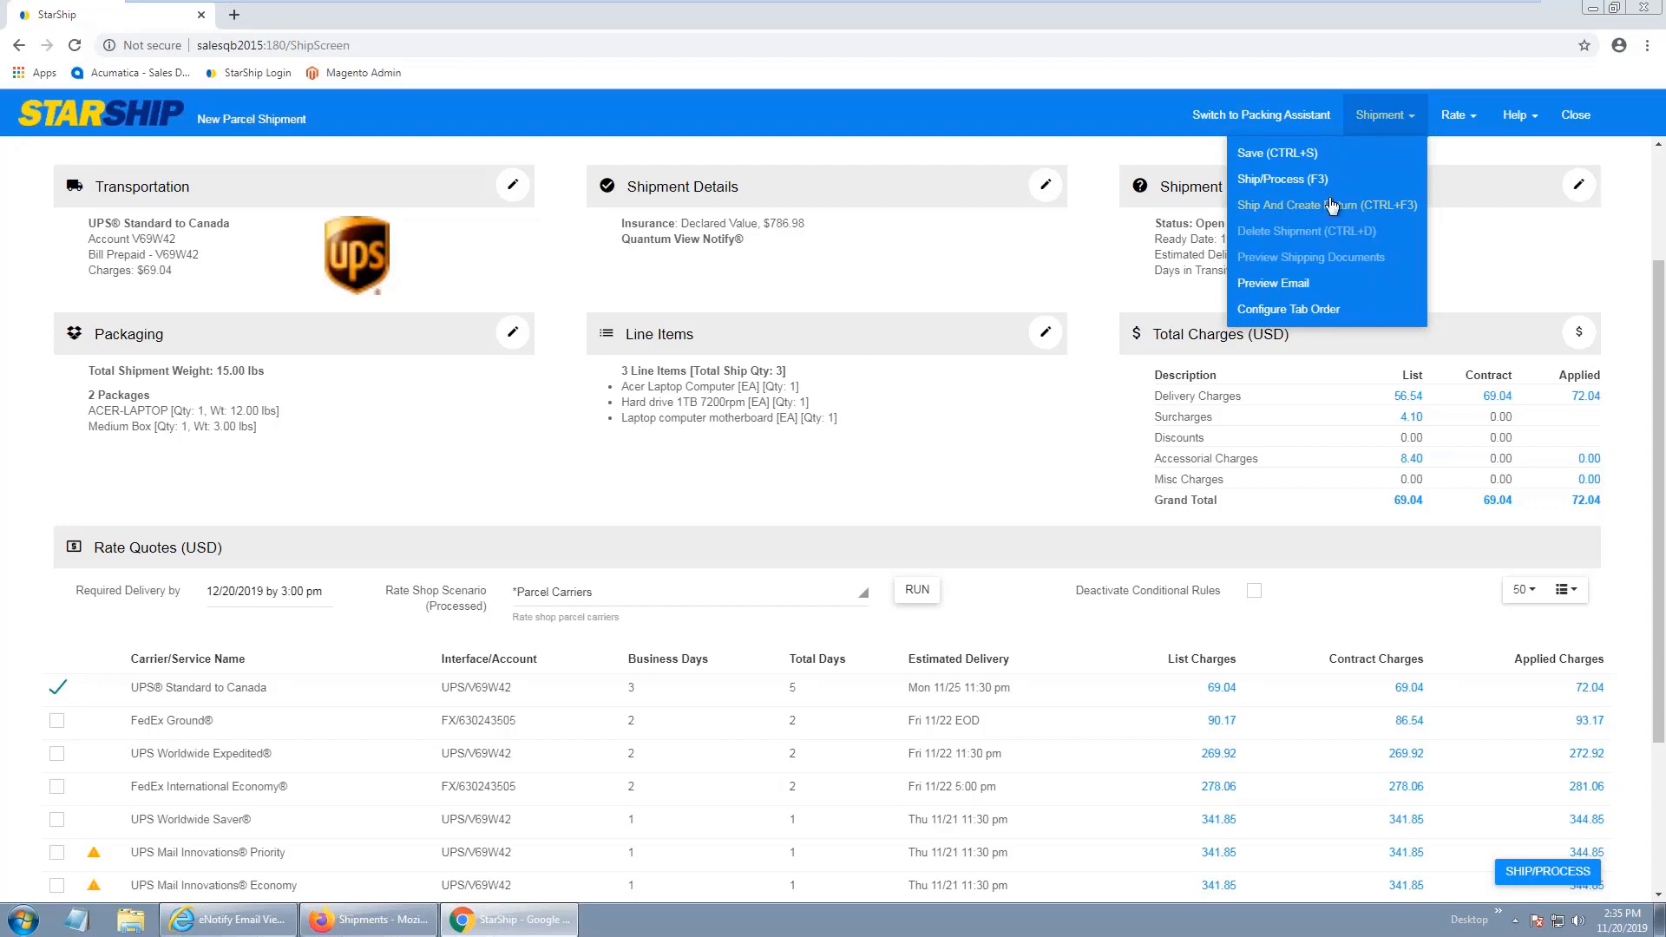
click(1297, 179)
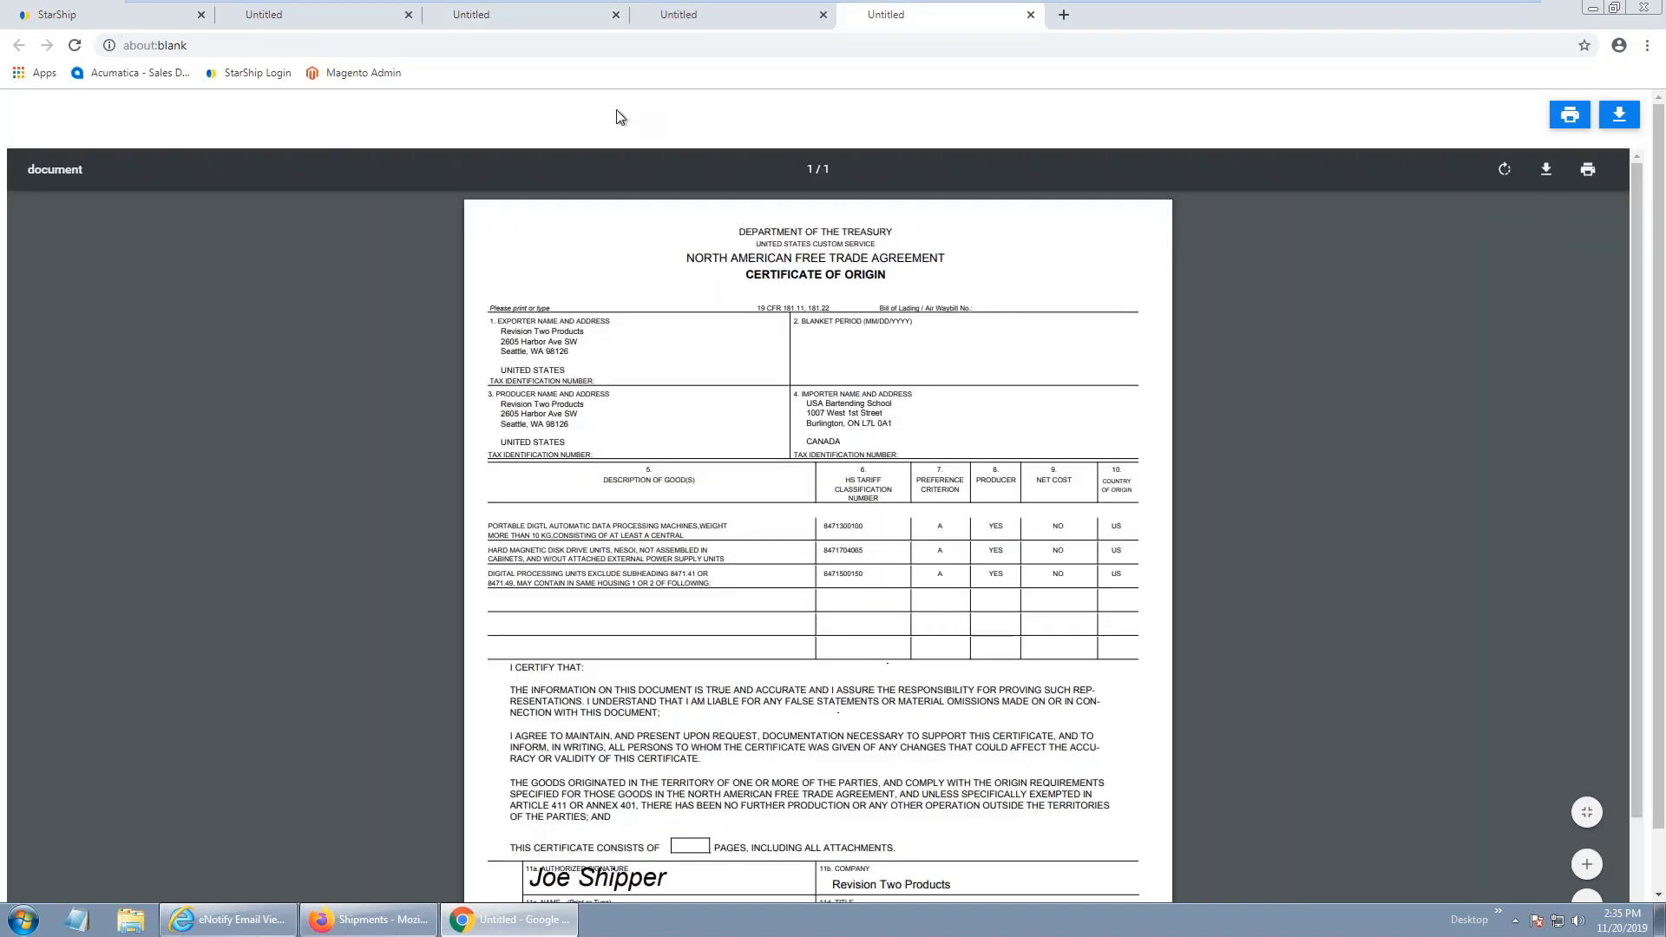
- View the UPS label and packing list for each package, and read through the commercial invoice
click(356, 21)
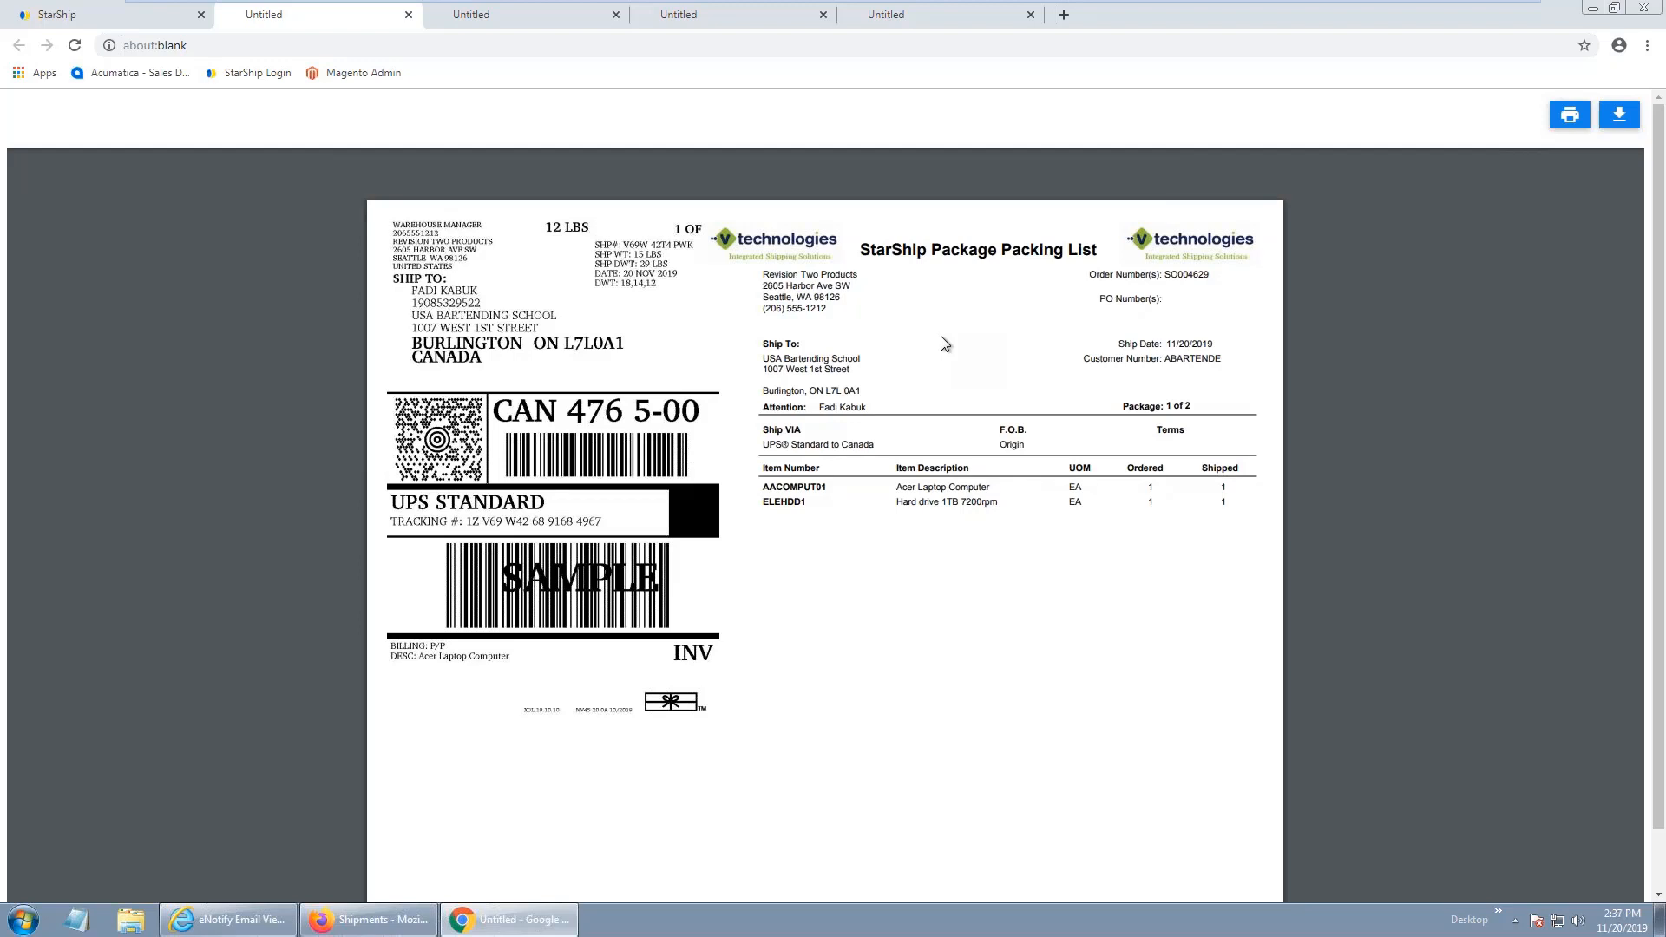
click(532, 19)
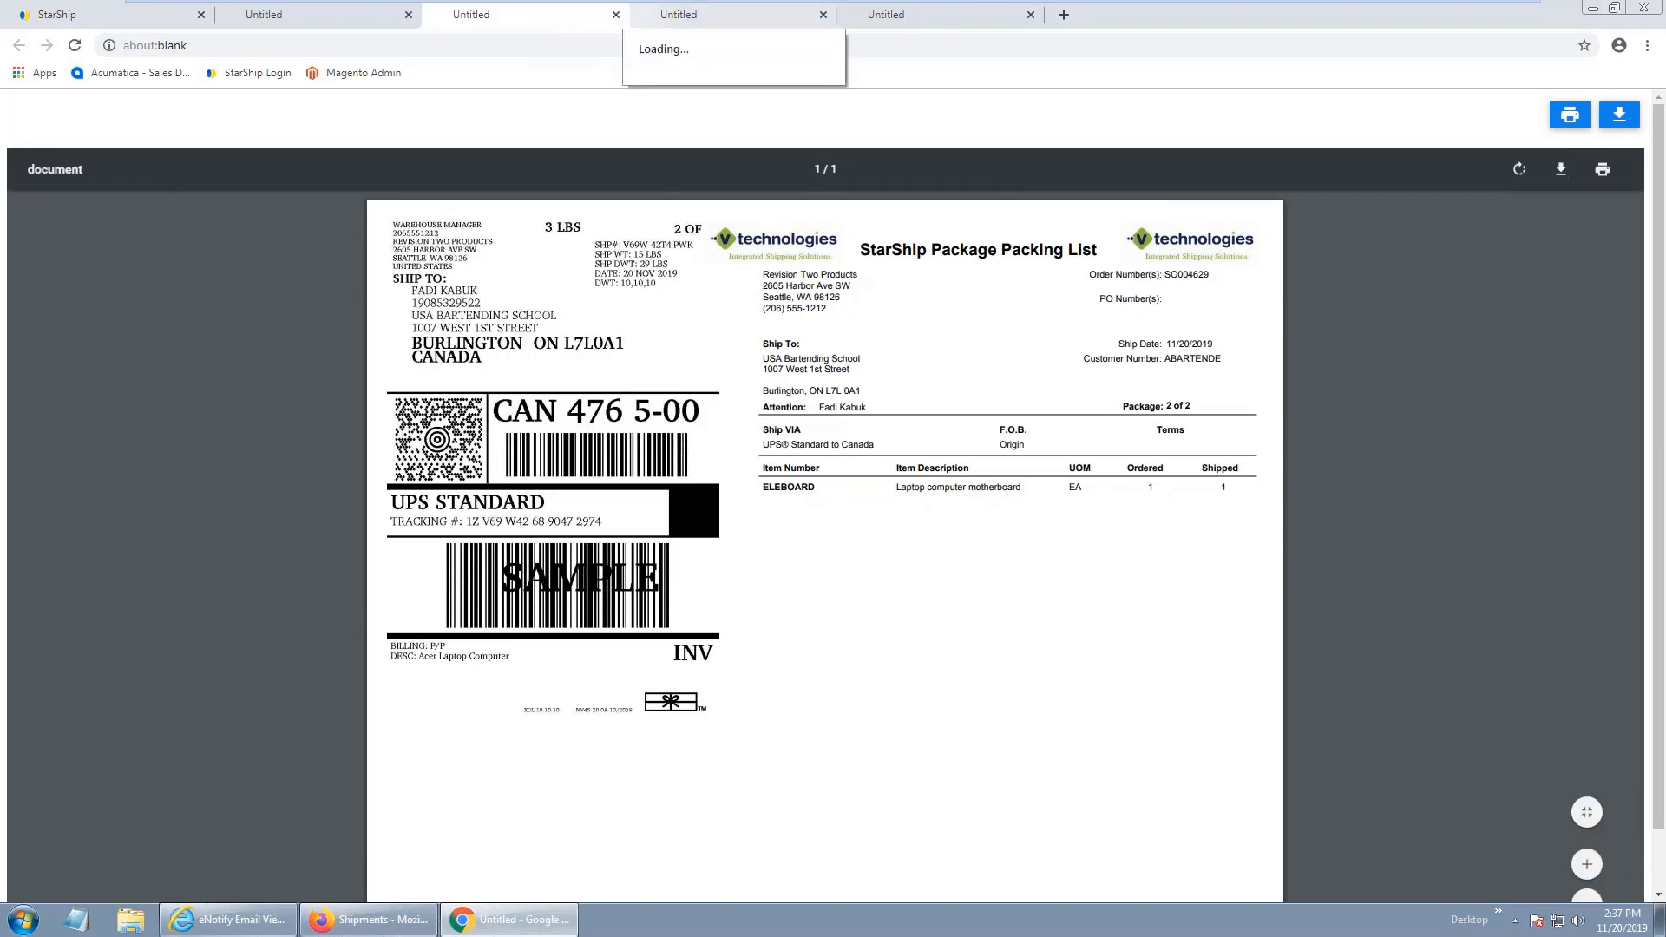
click(692, 26)
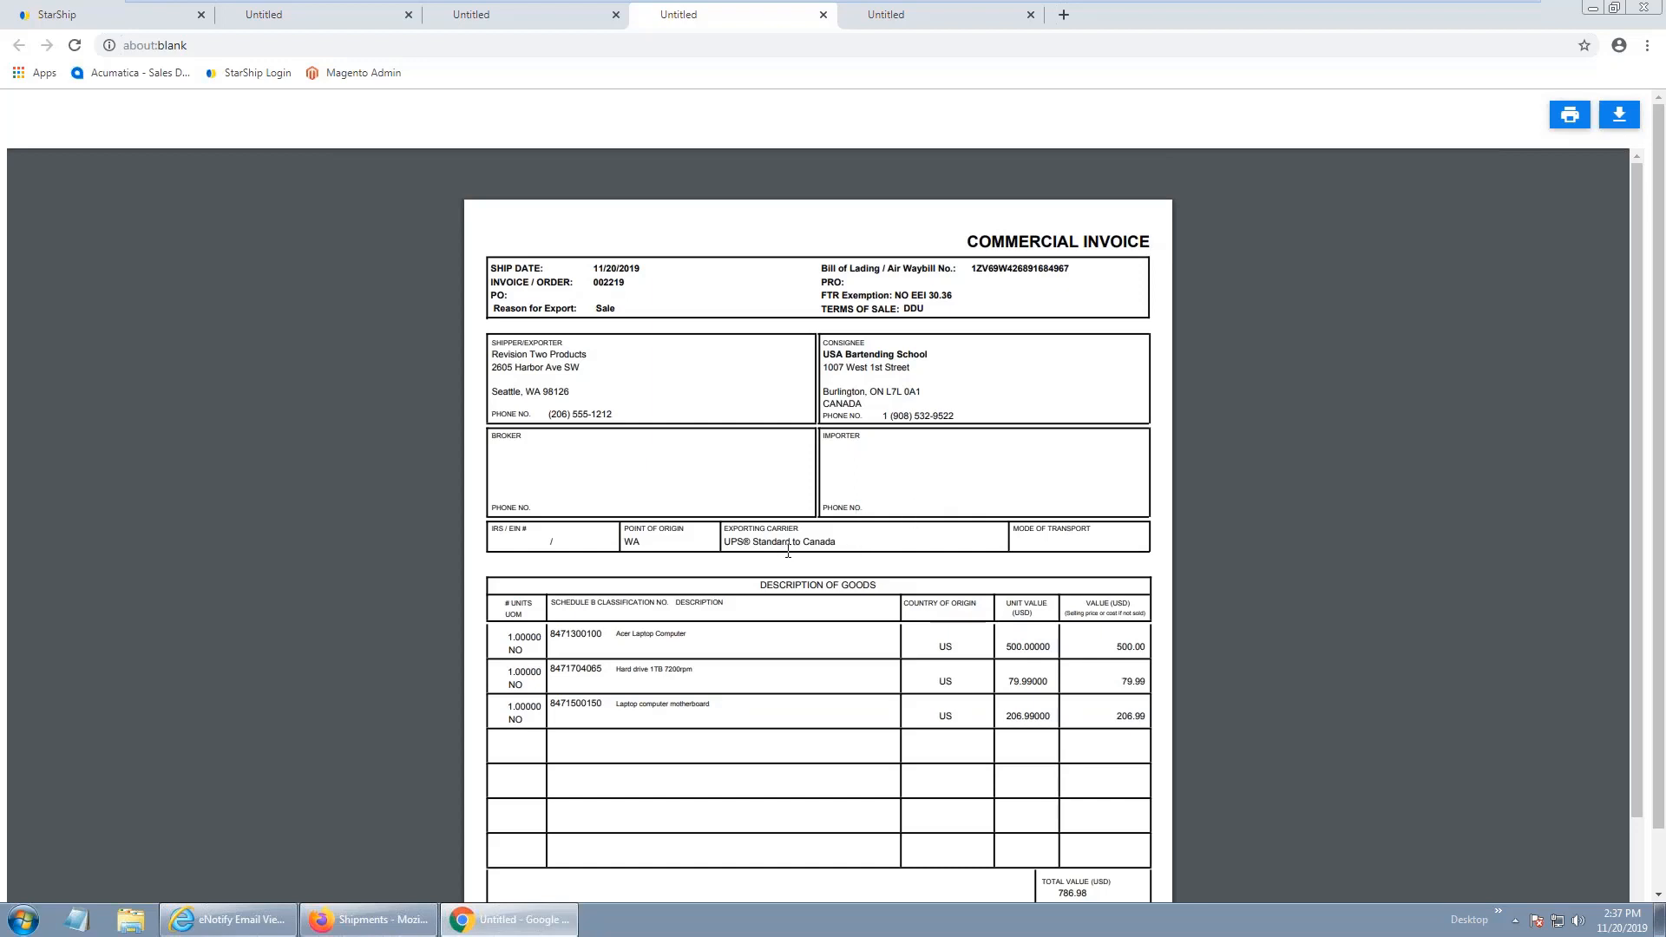
scroll(788, 548, down, 1)
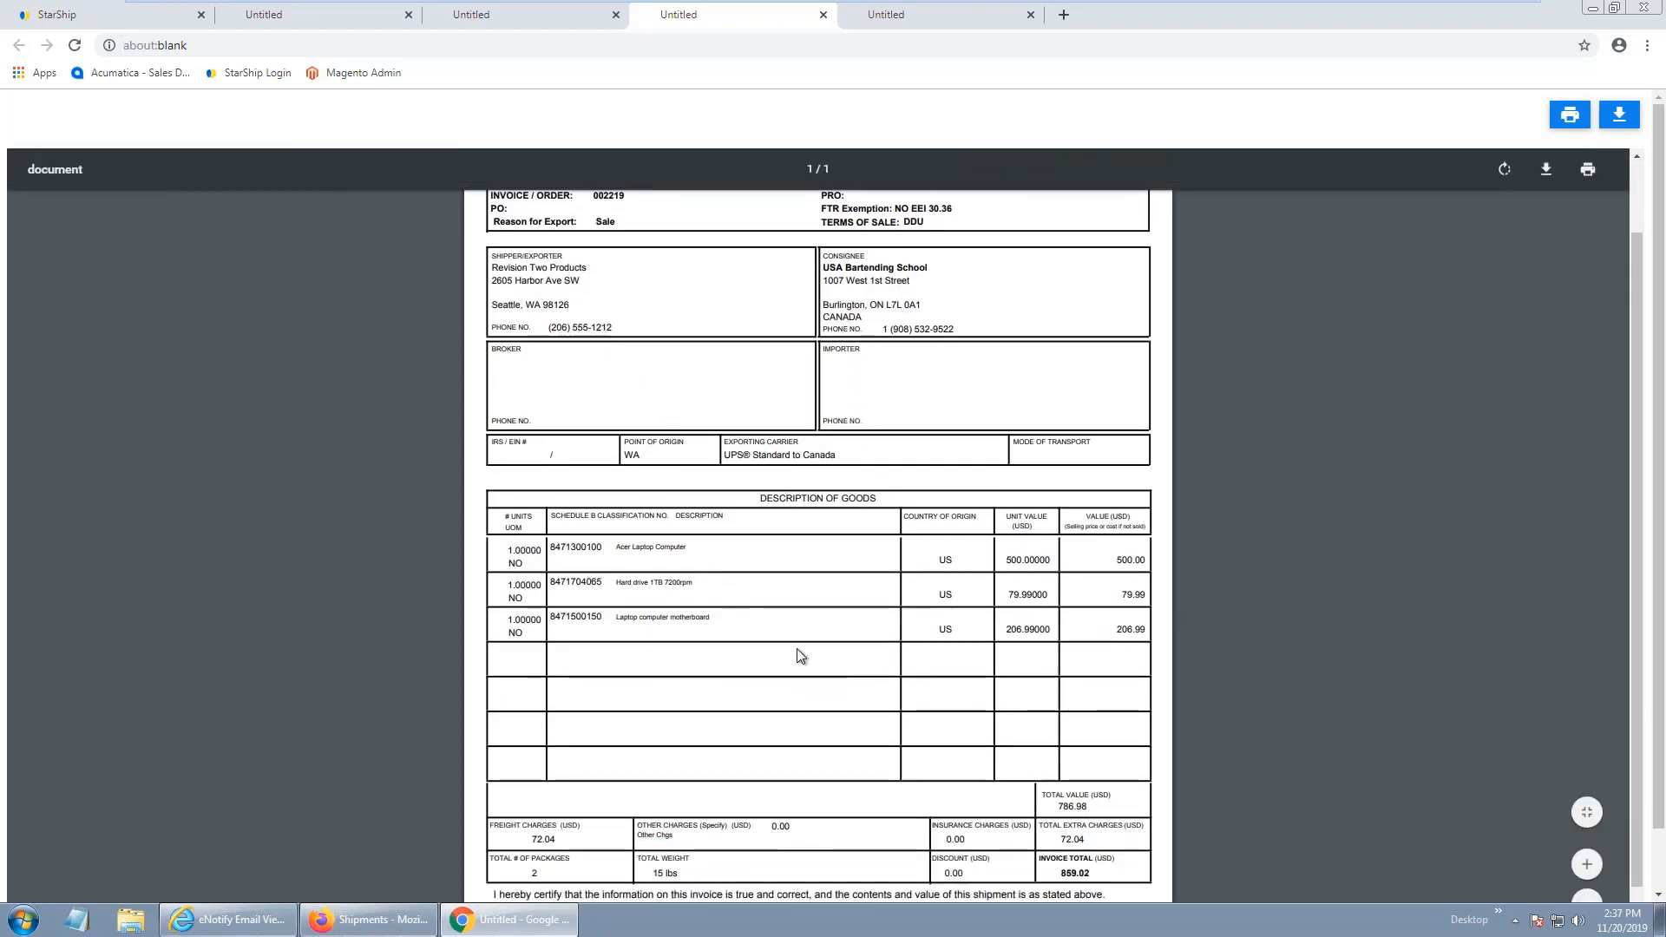
scroll(841, 662, down, 1)
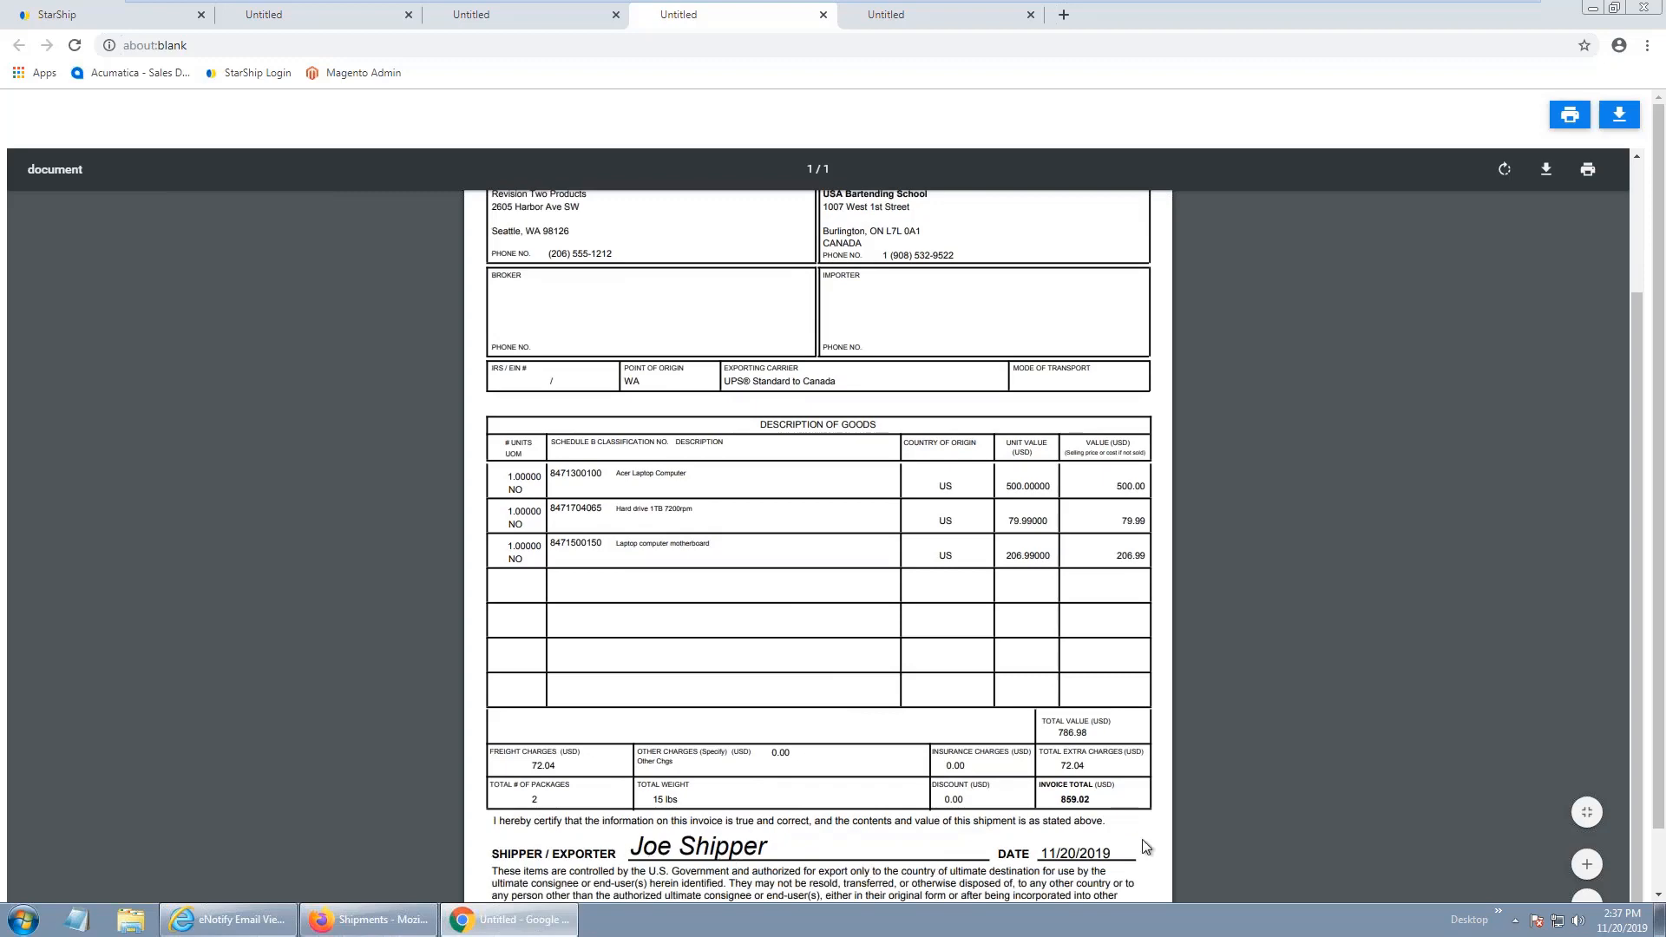
scroll(647, 583, up, 2)
- Examine the NAFTA Certificate of Origin from the listed goods through the signature block
click(885, 17)
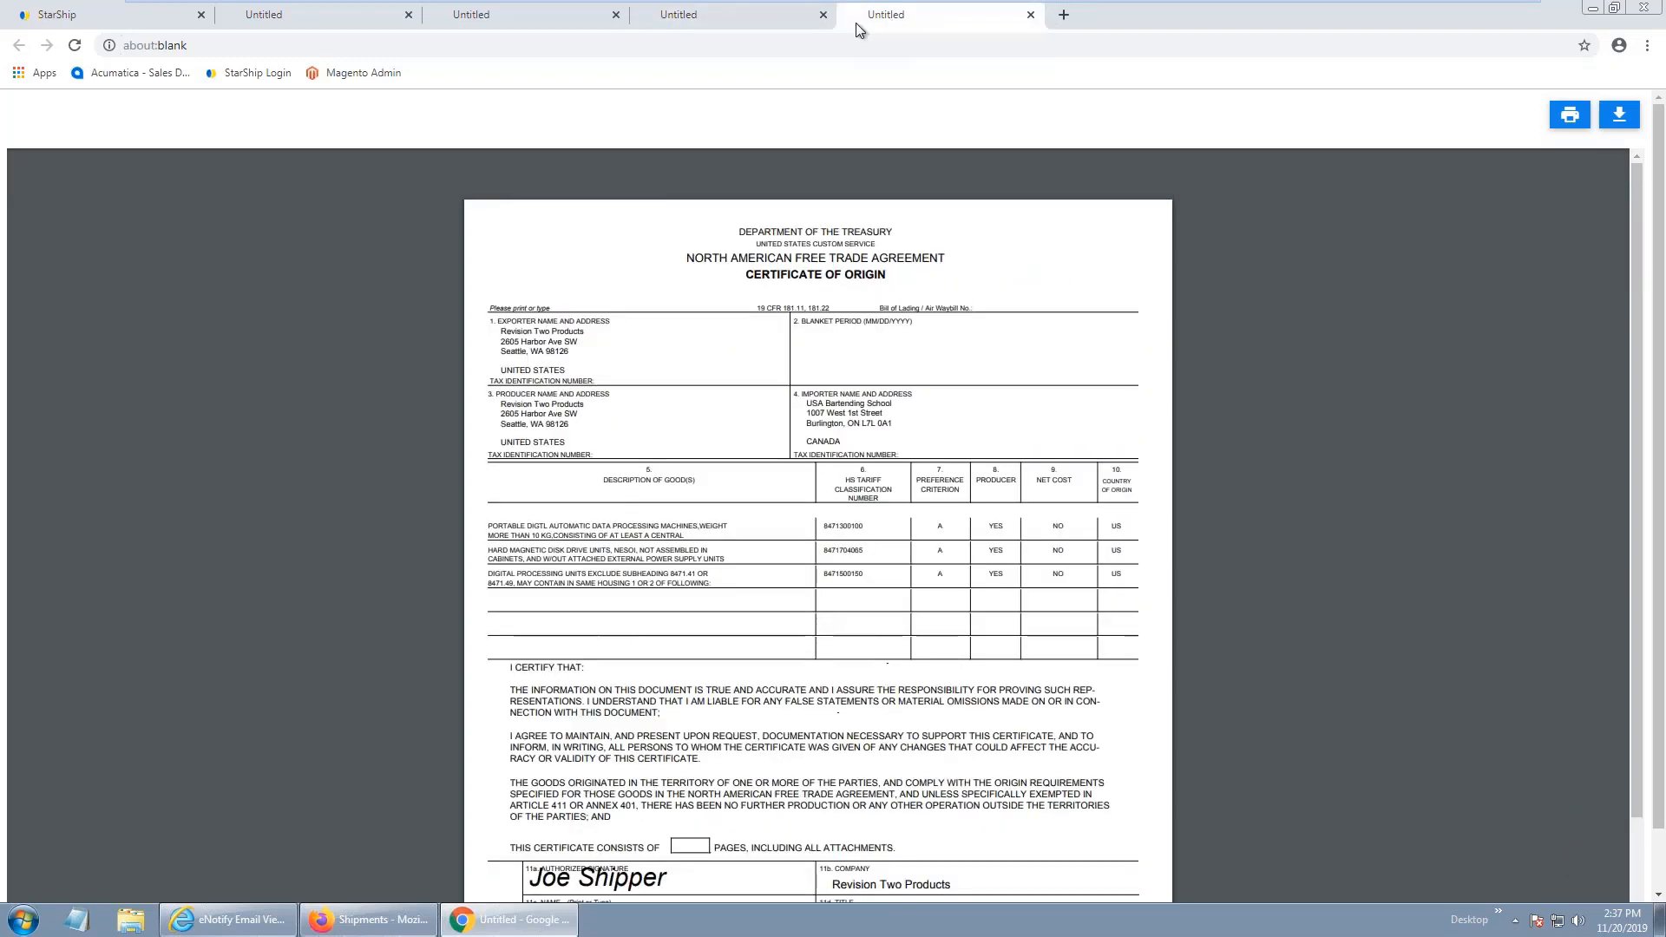
scroll(639, 368, down, 1)
scroll(922, 820, down, 1)
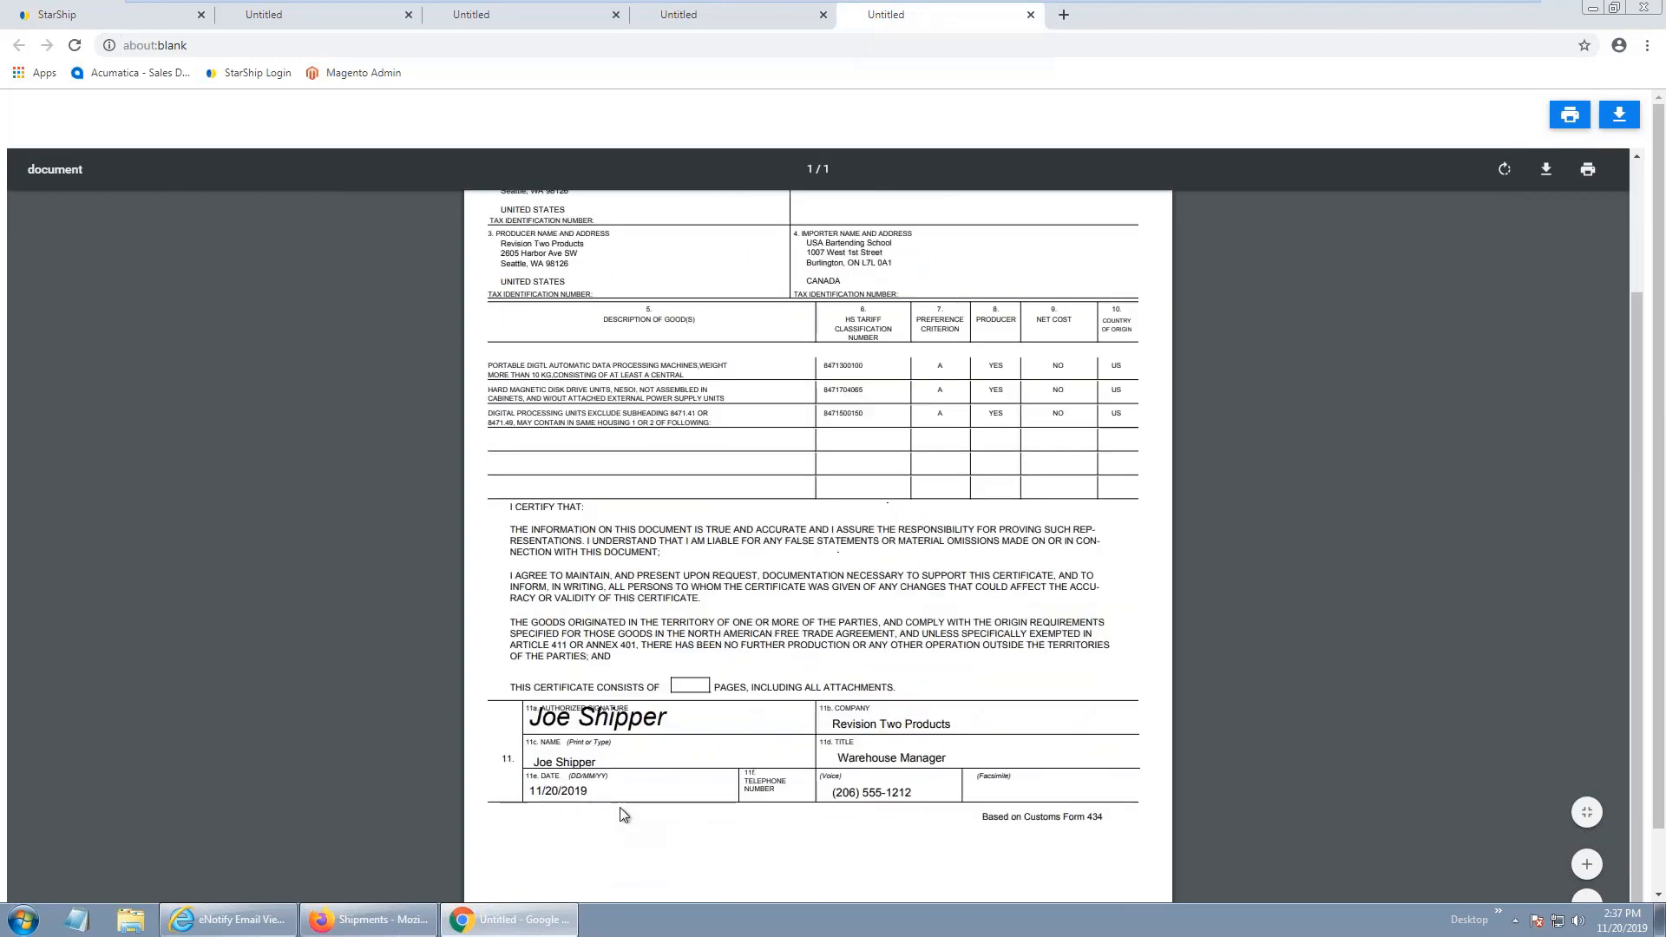
scroll(818, 721, up, 2)
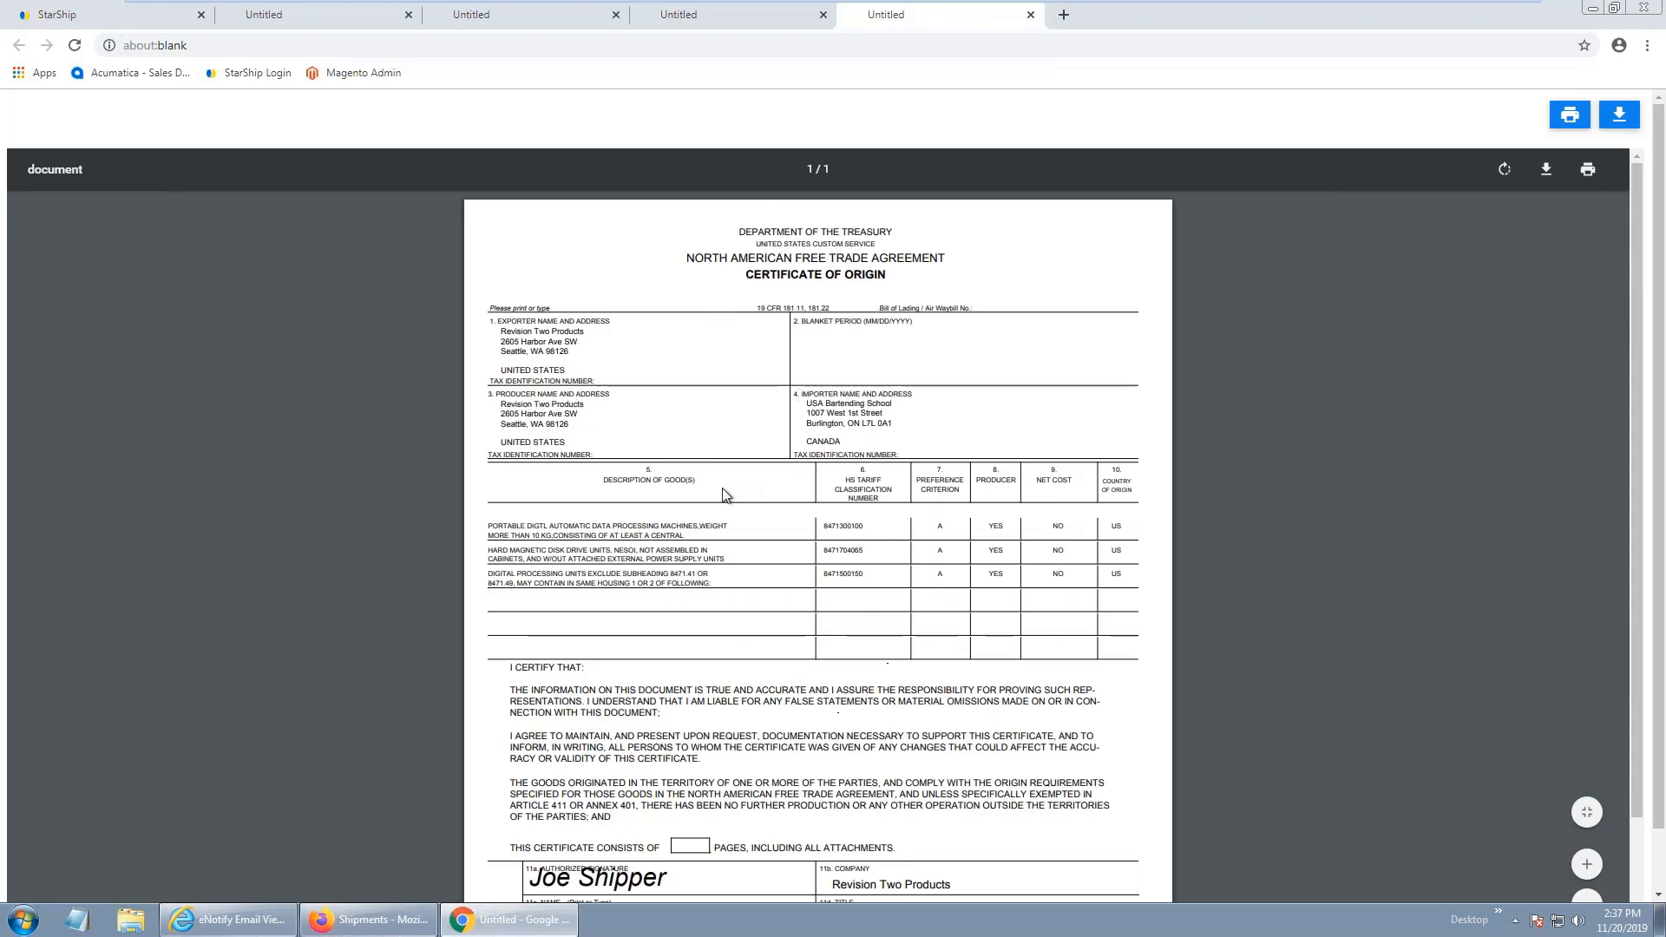
scroll(811, 329, down, 2)
scroll(817, 302, up, 2)
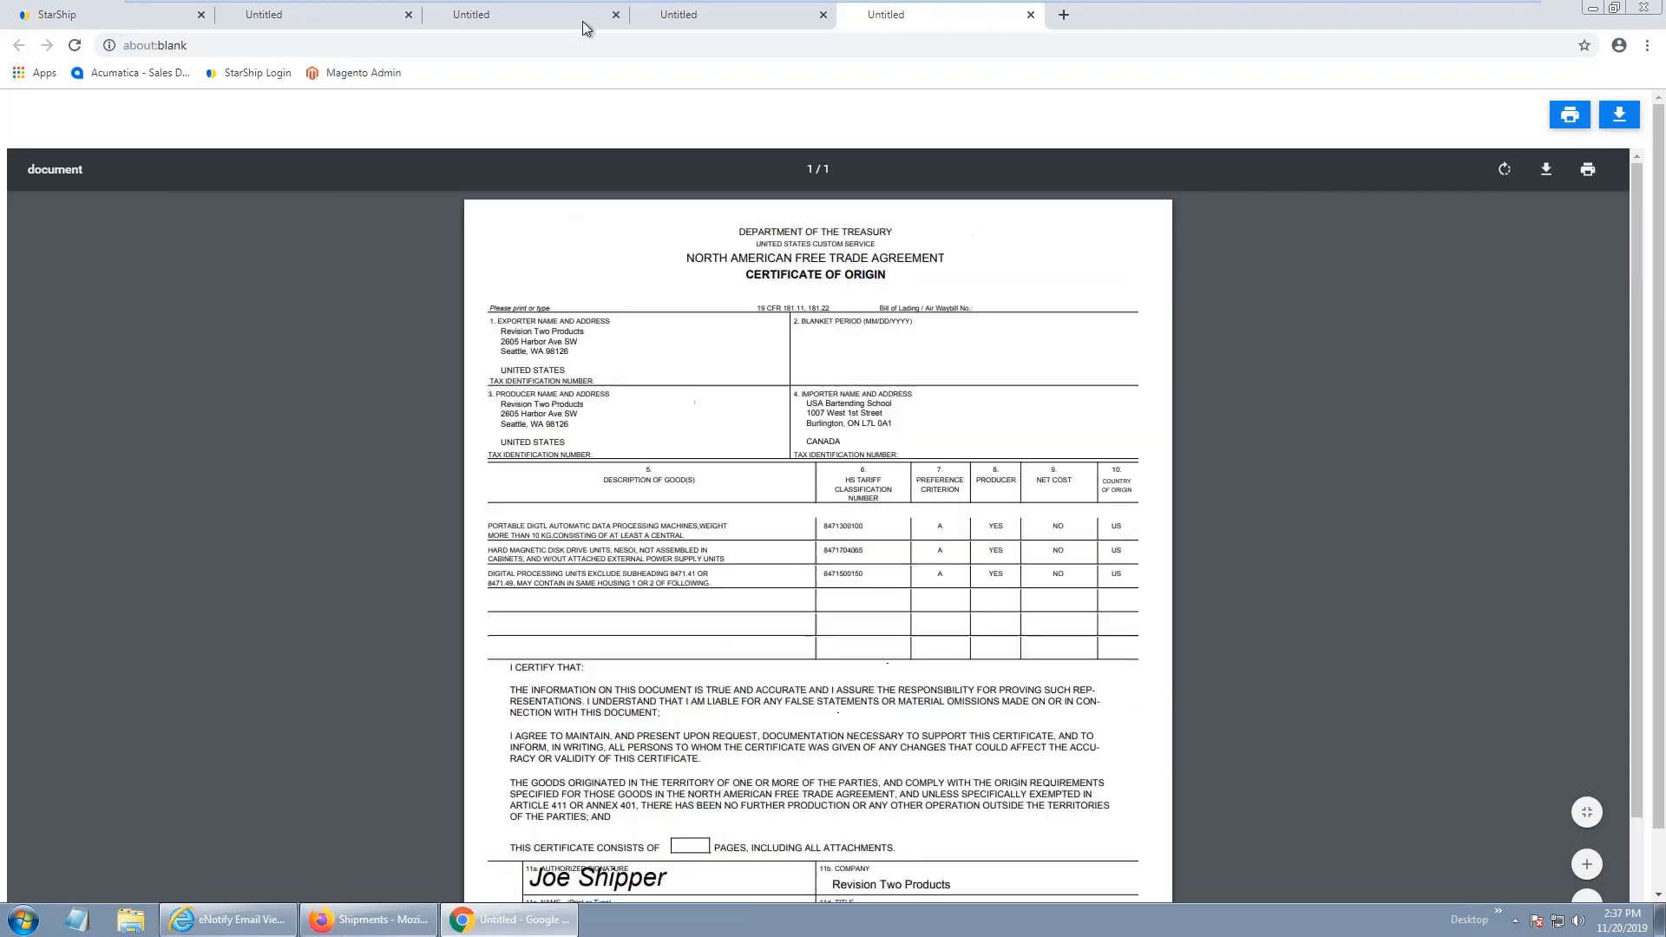
- Return to the StarShip shipment list, switch to Acumatica, refresh its shipments, and open the shipment just processed
click(112, 14)
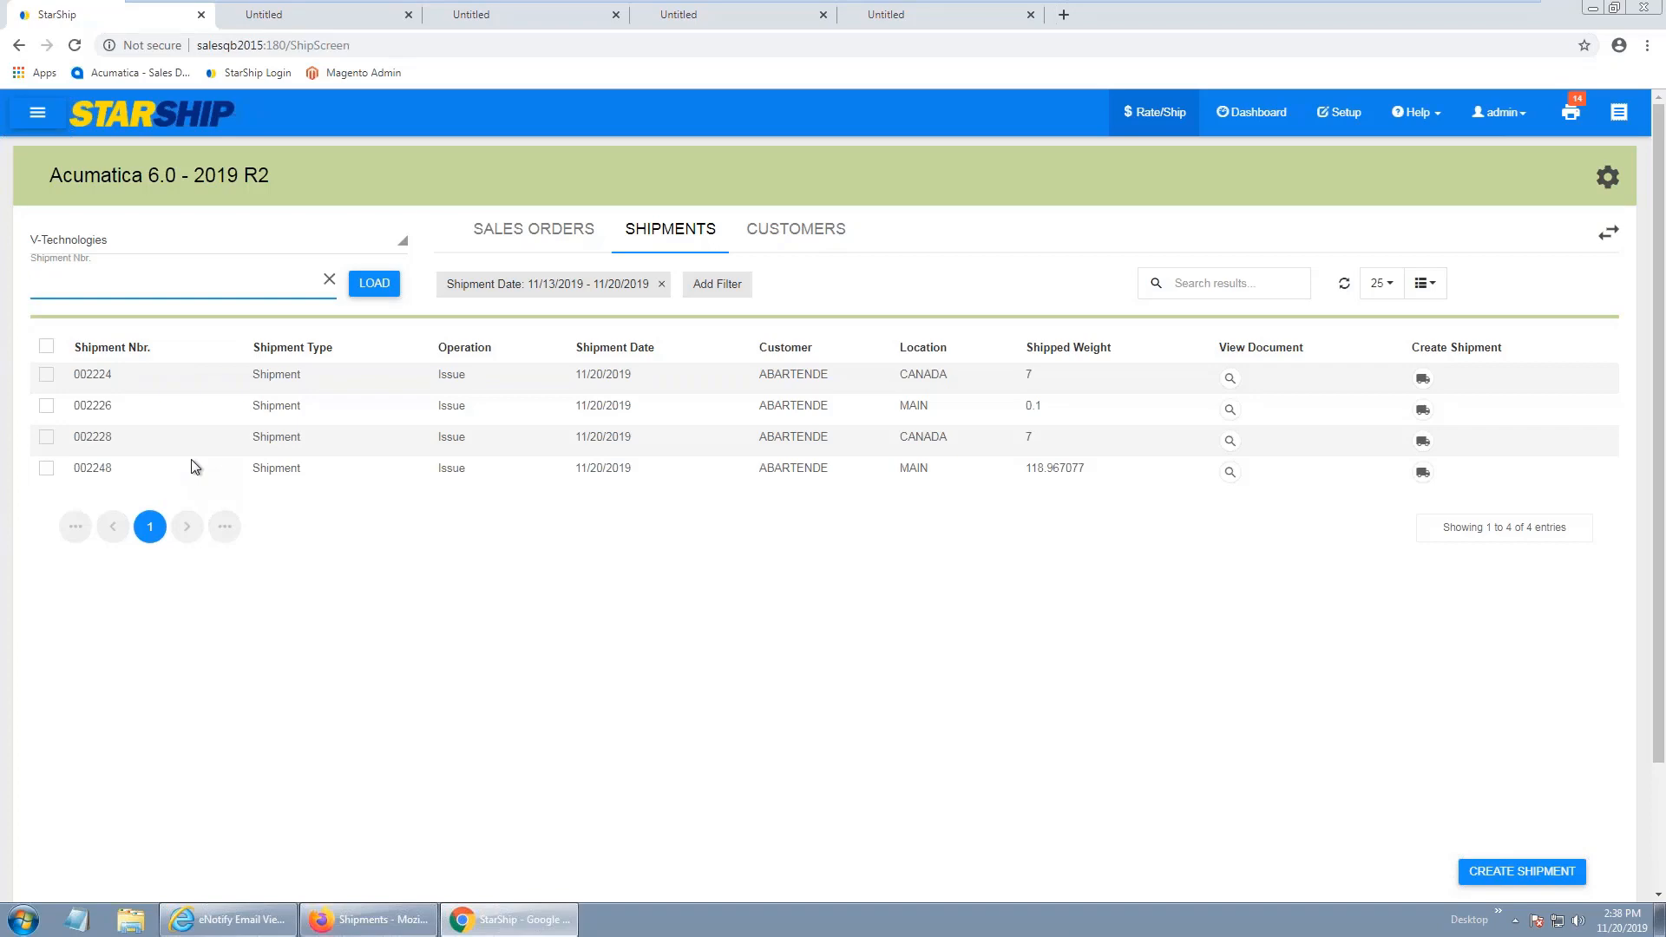
click(373, 918)
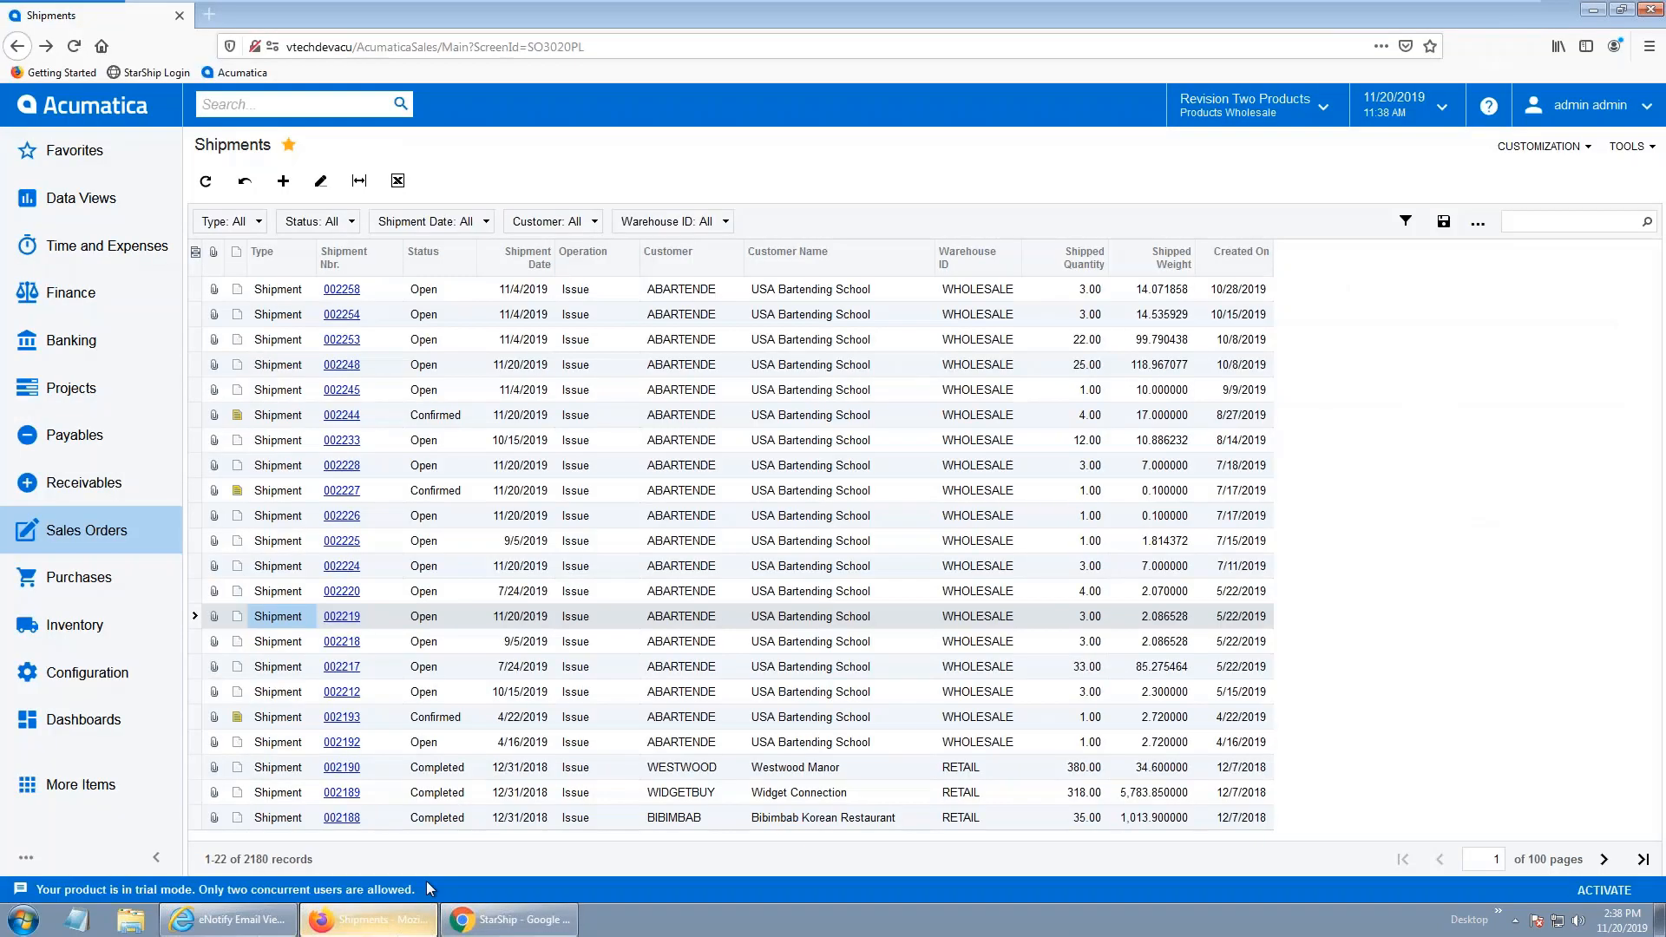
click(205, 181)
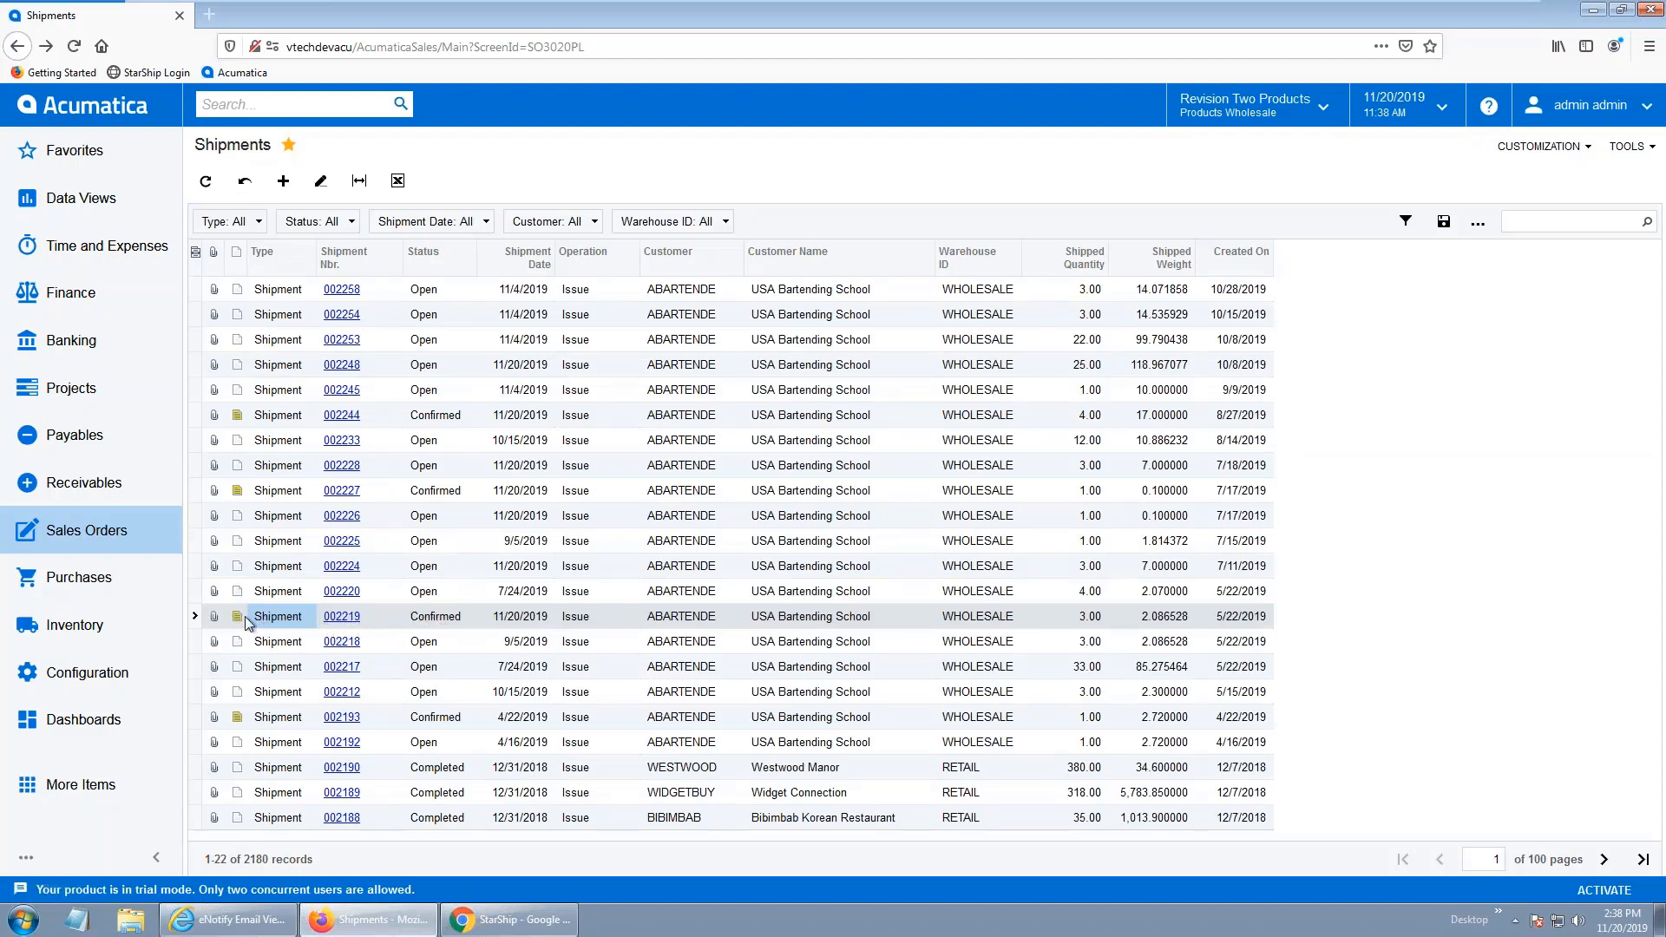
click(343, 624)
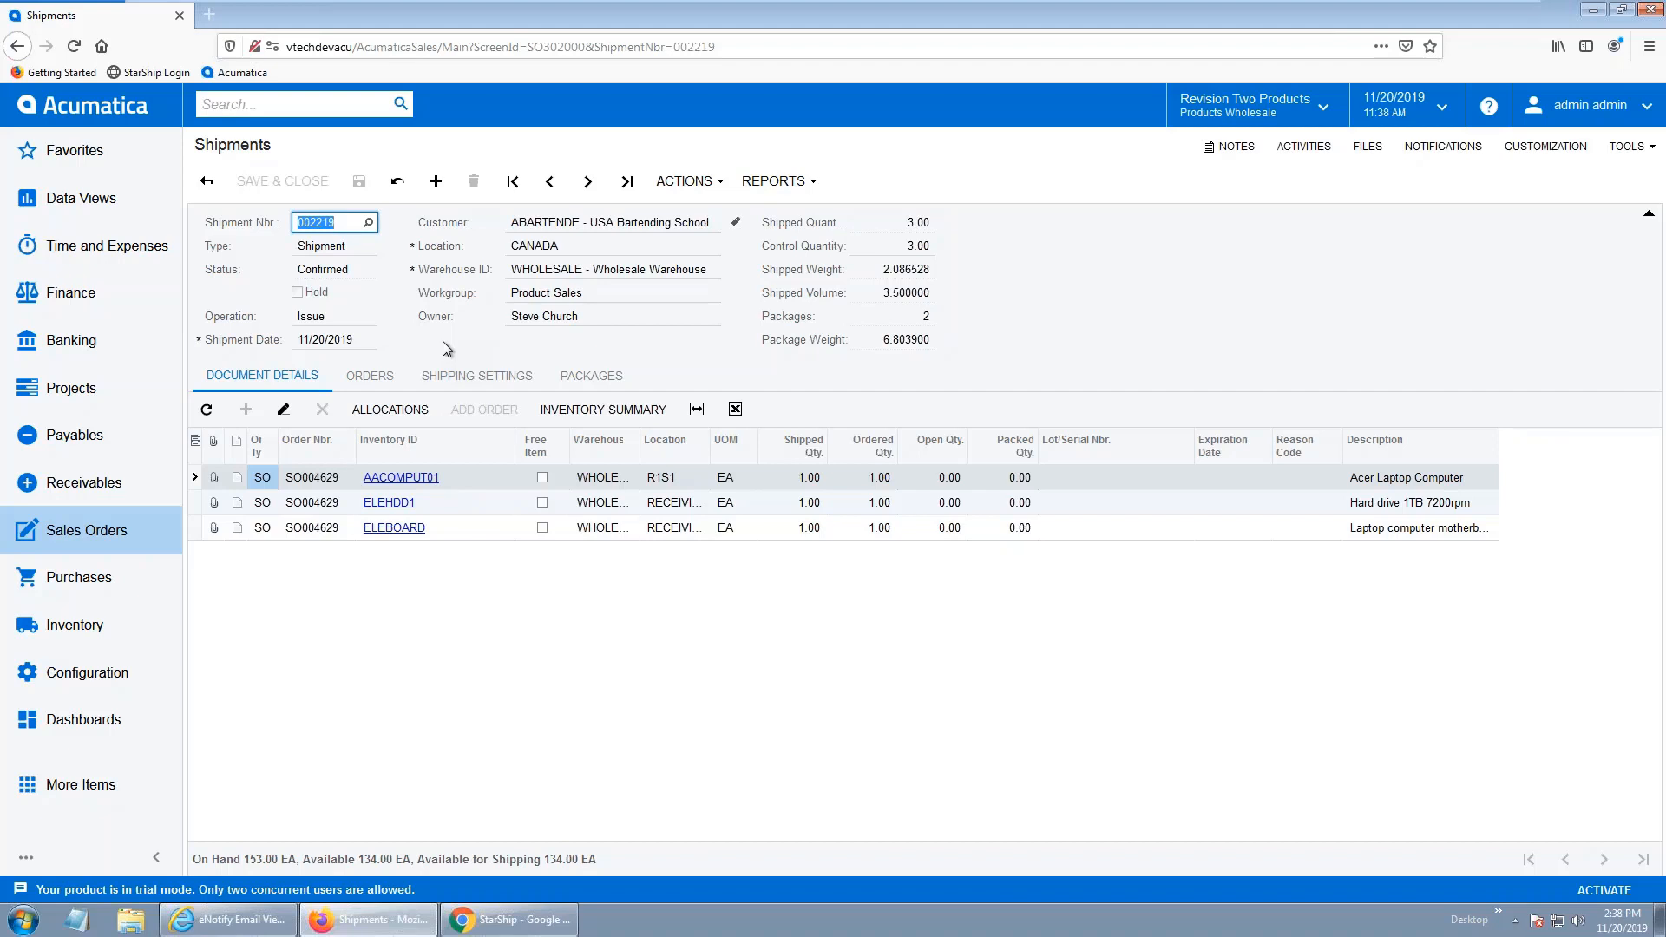
- Check the freight cost and freight price in the shipping settings, and view the shipment's packages with their tracking numbers
click(474, 378)
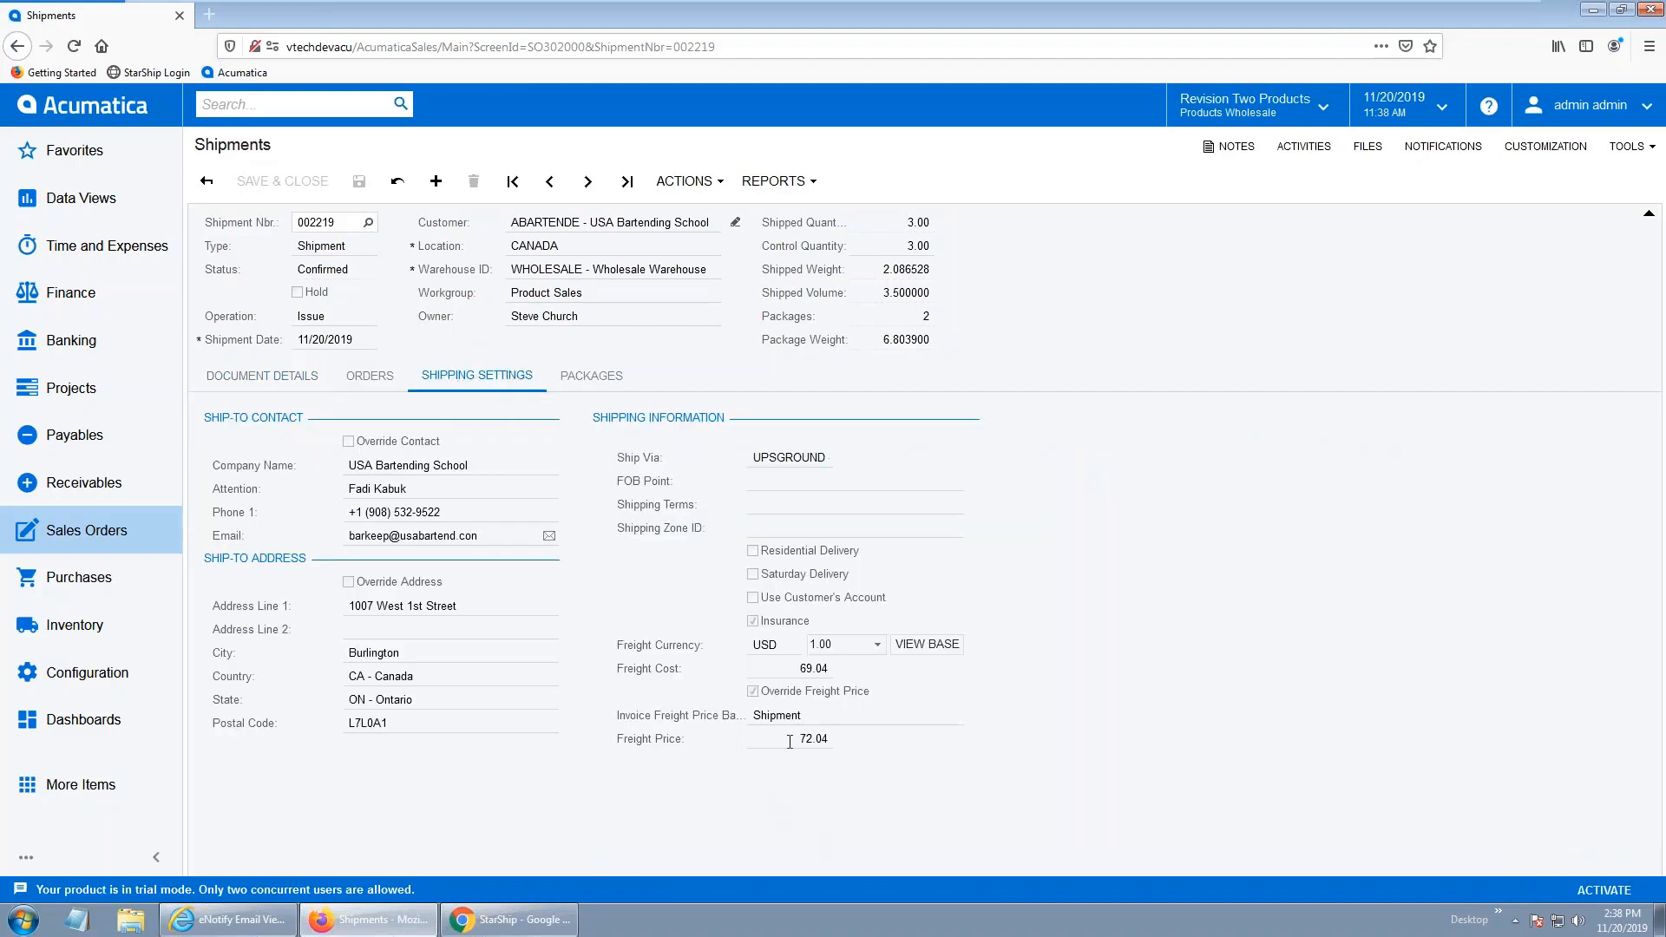
click(822, 671)
click(769, 733)
click(595, 382)
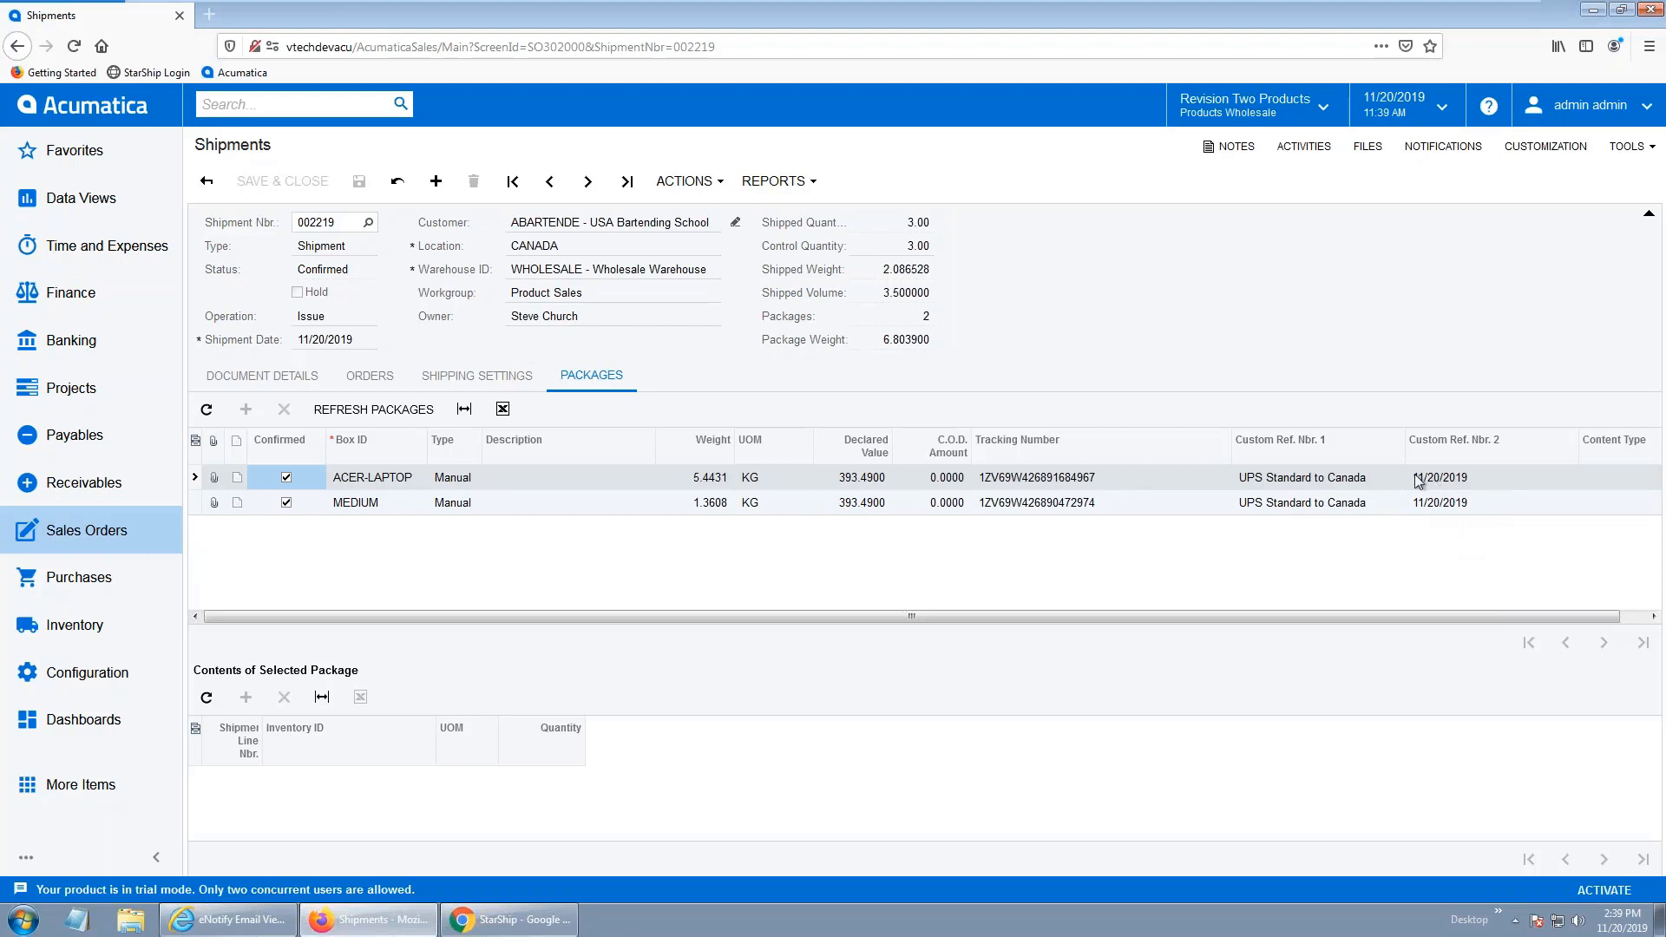
- Open the shipment's record note, read through the package and line item details written back, and close it
click(1229, 145)
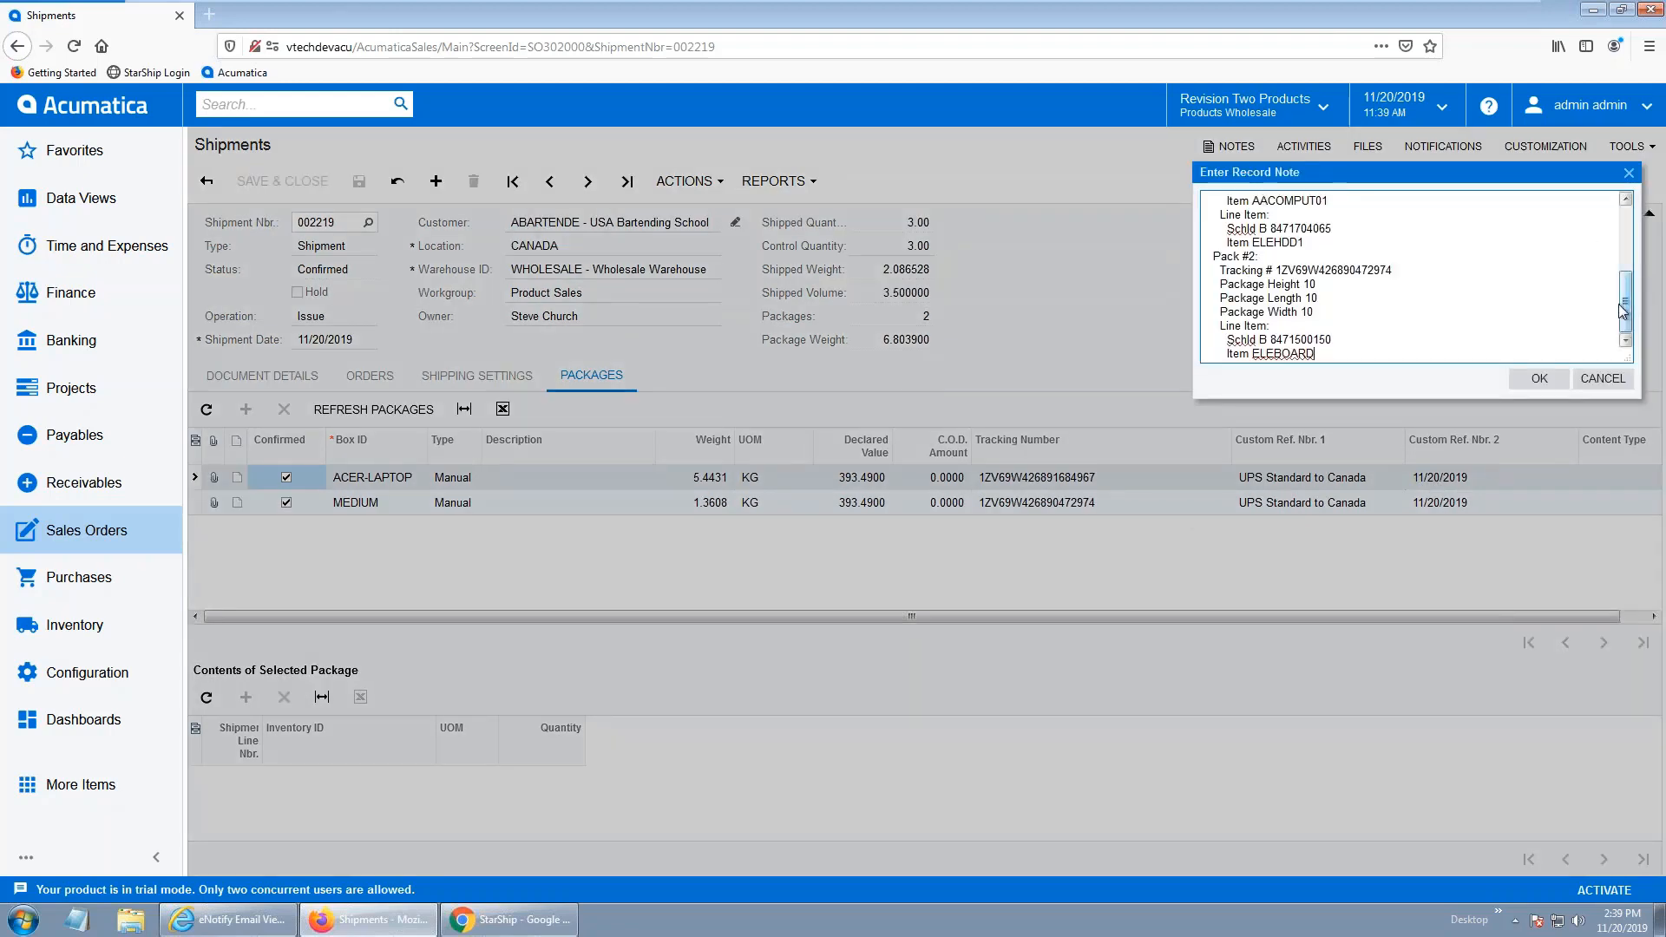
scroll(1626, 295, up, 4)
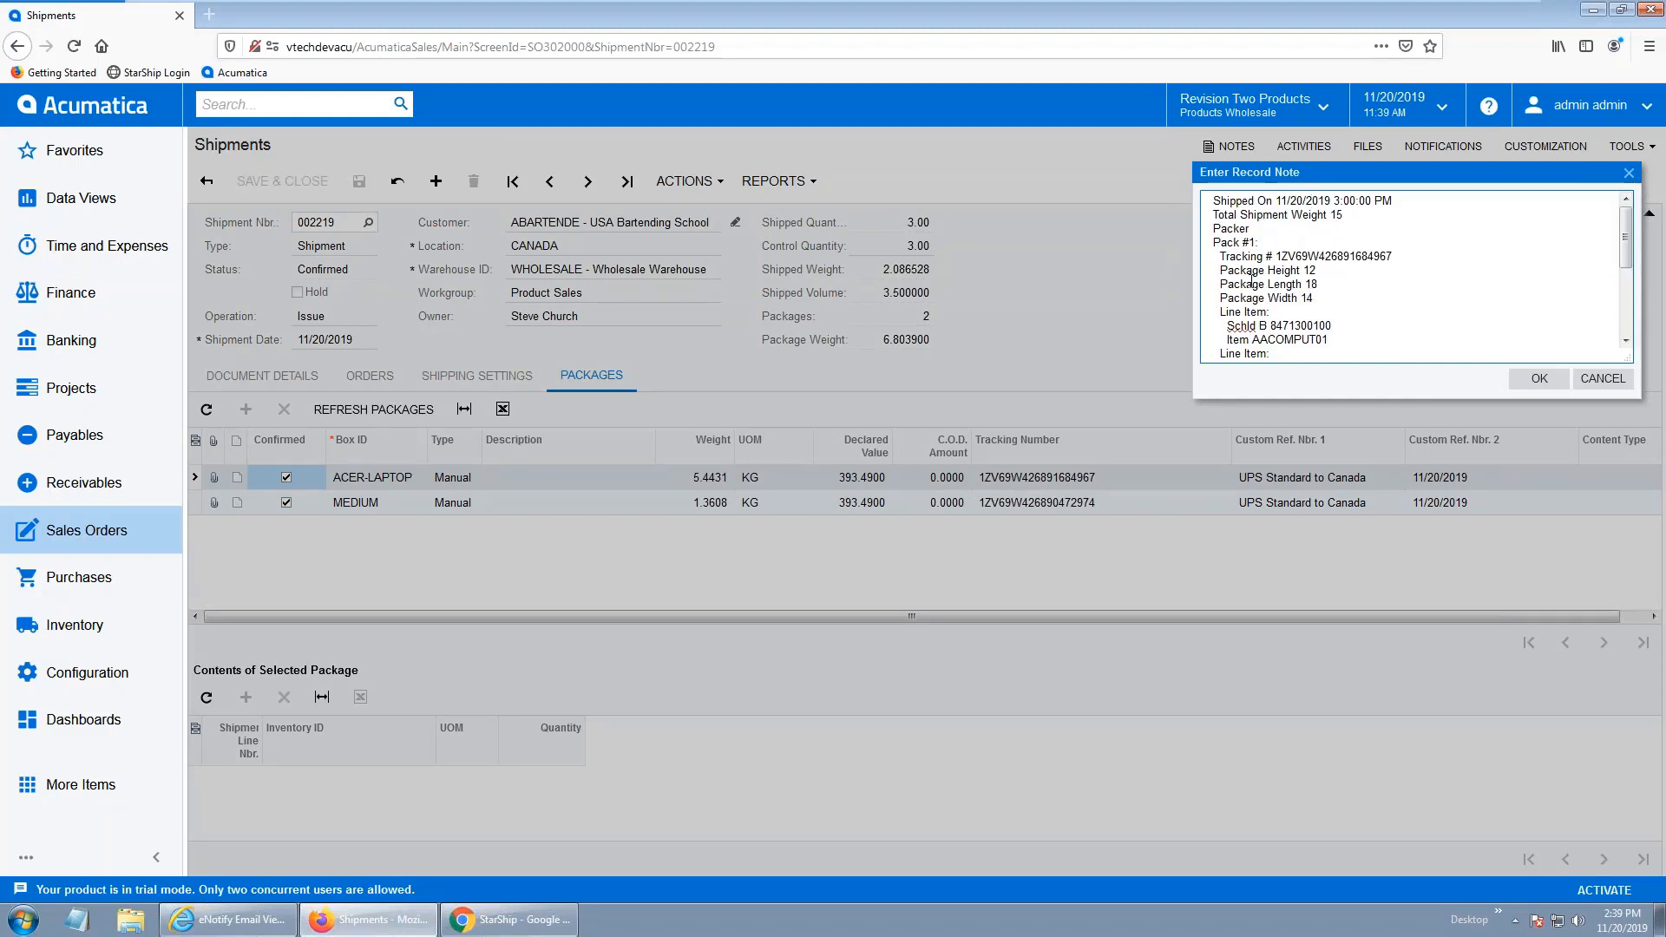
scroll(1320, 232, down, 3)
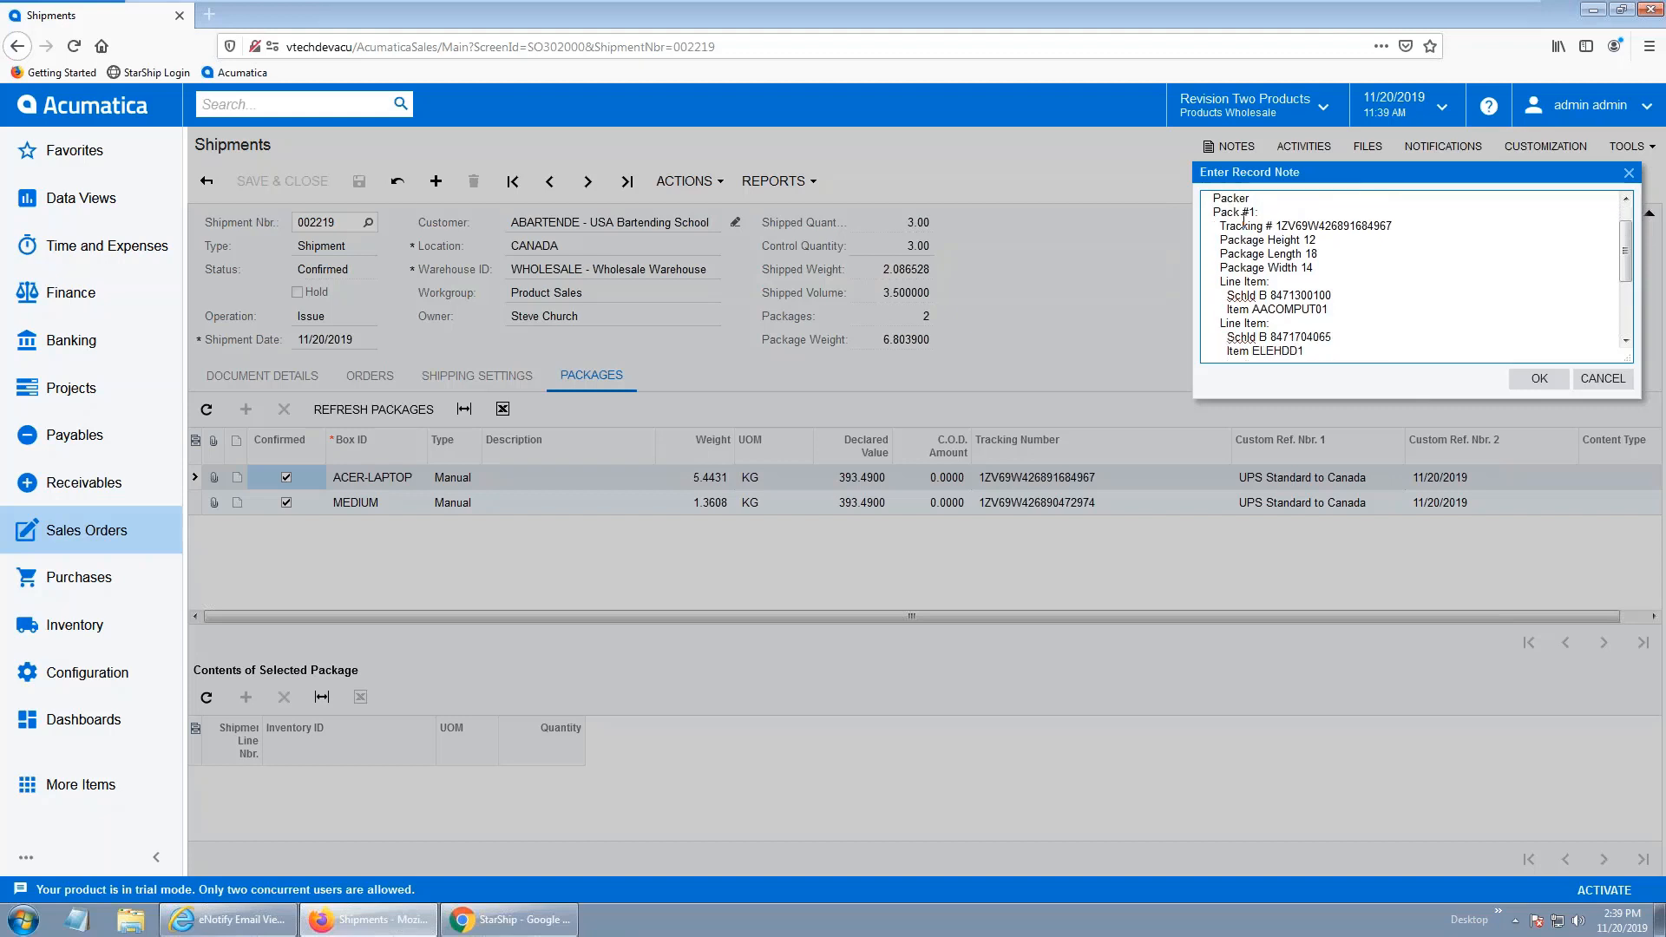
scroll(1317, 236, up, 3)
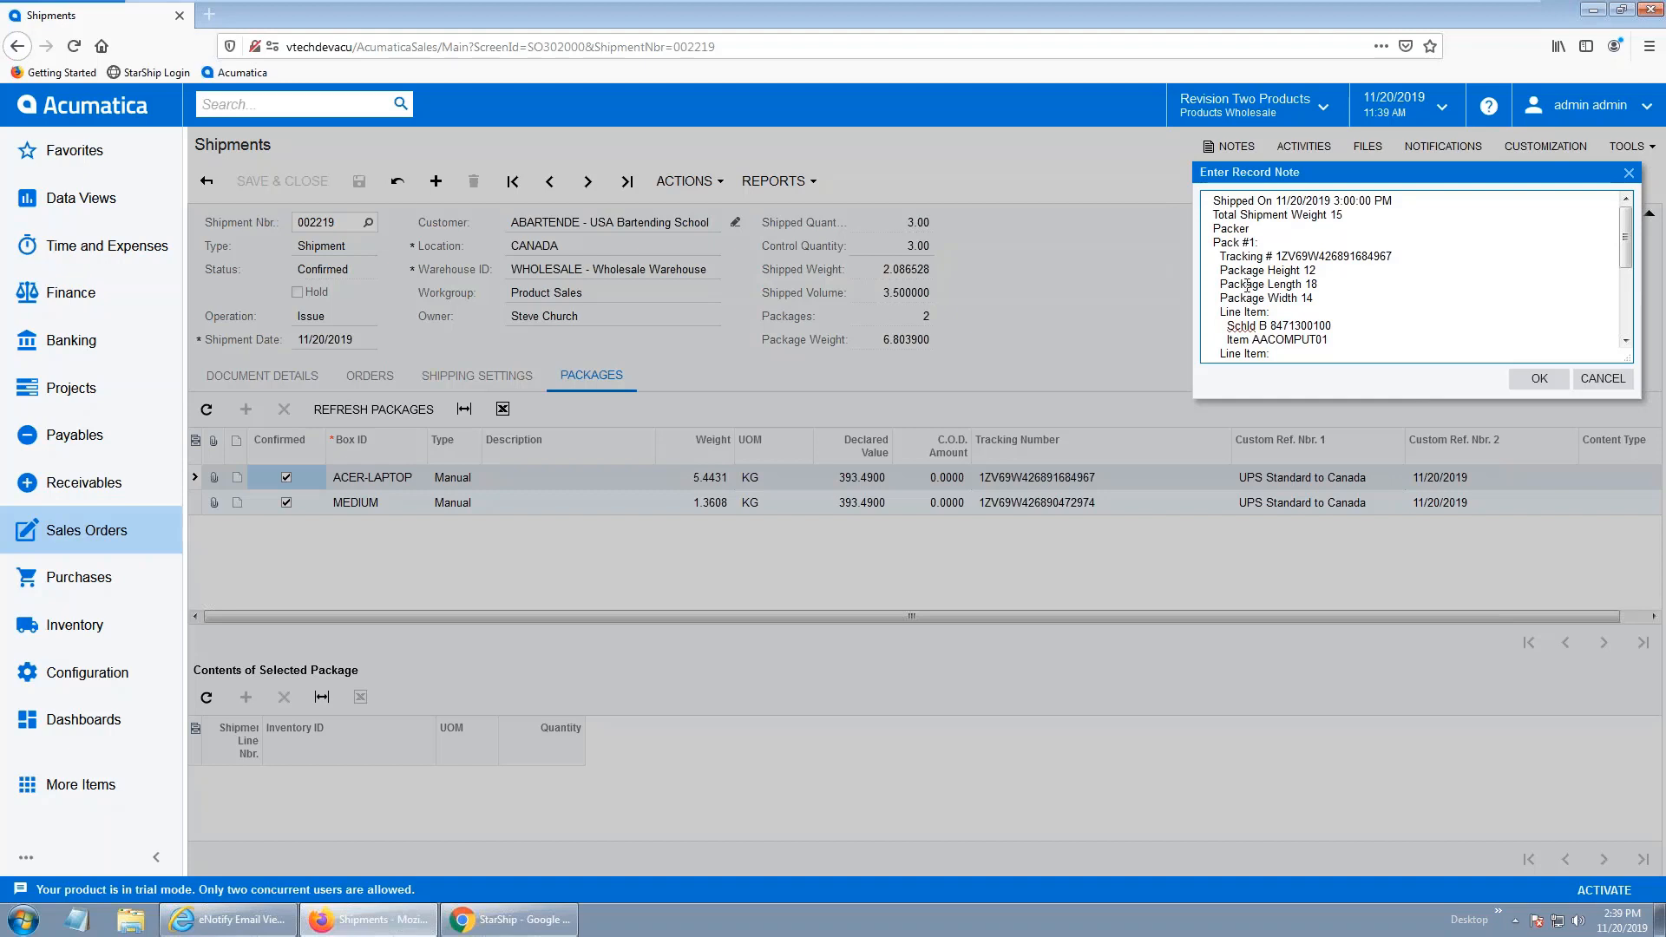
scroll(1356, 314, down, 5)
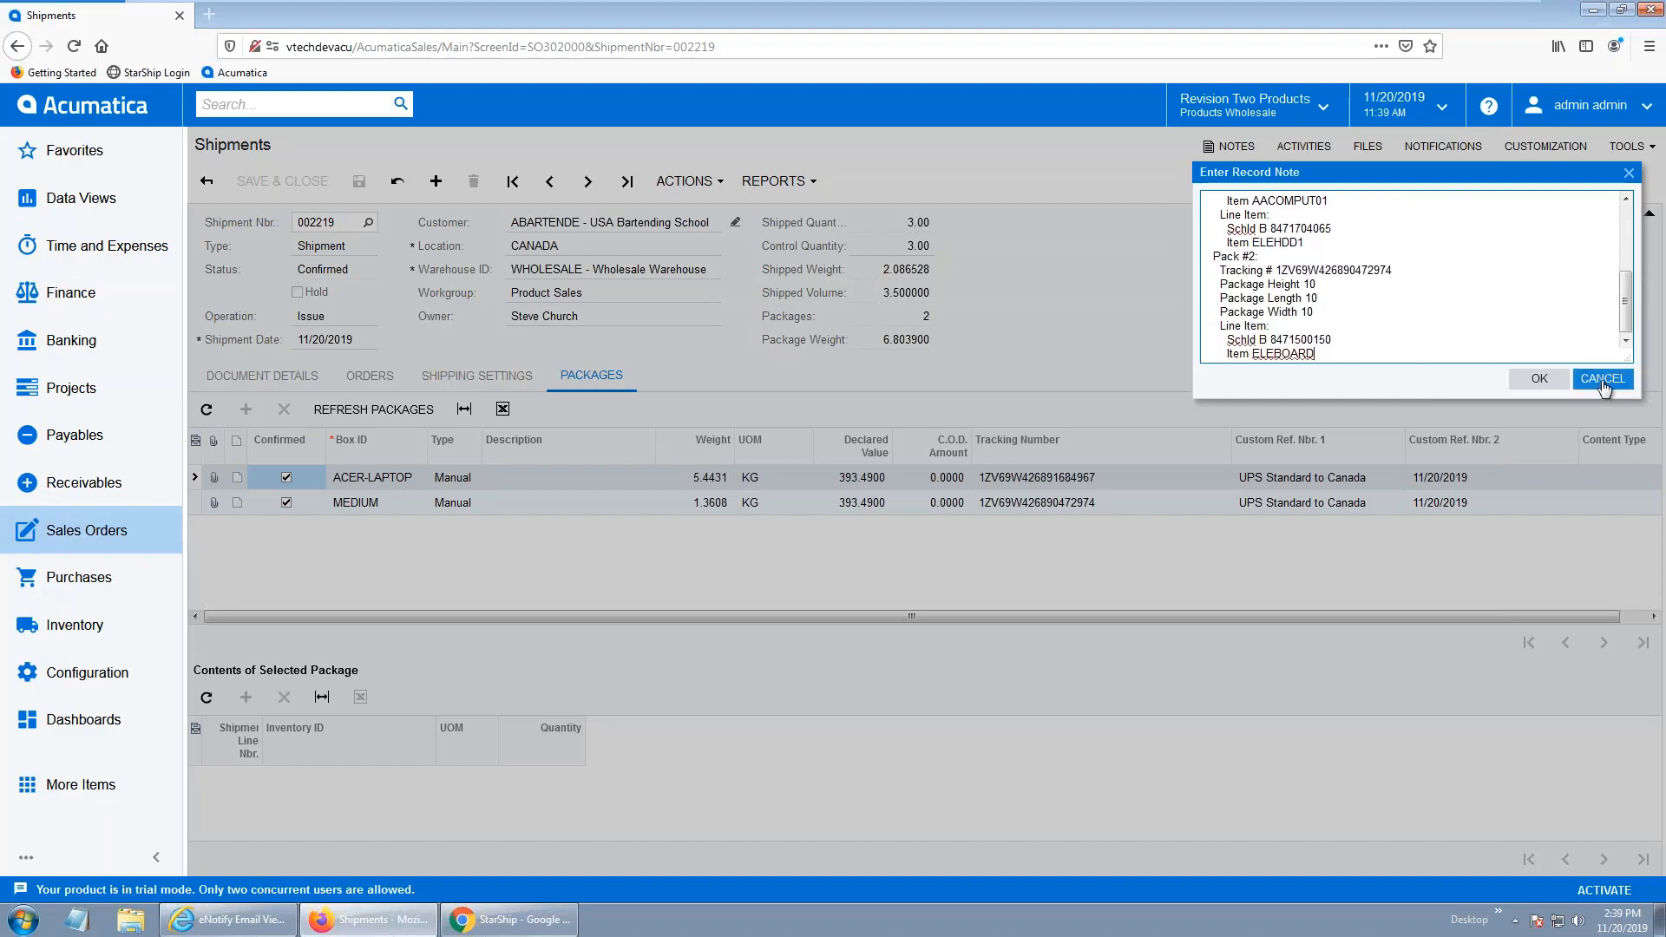
click(1539, 379)
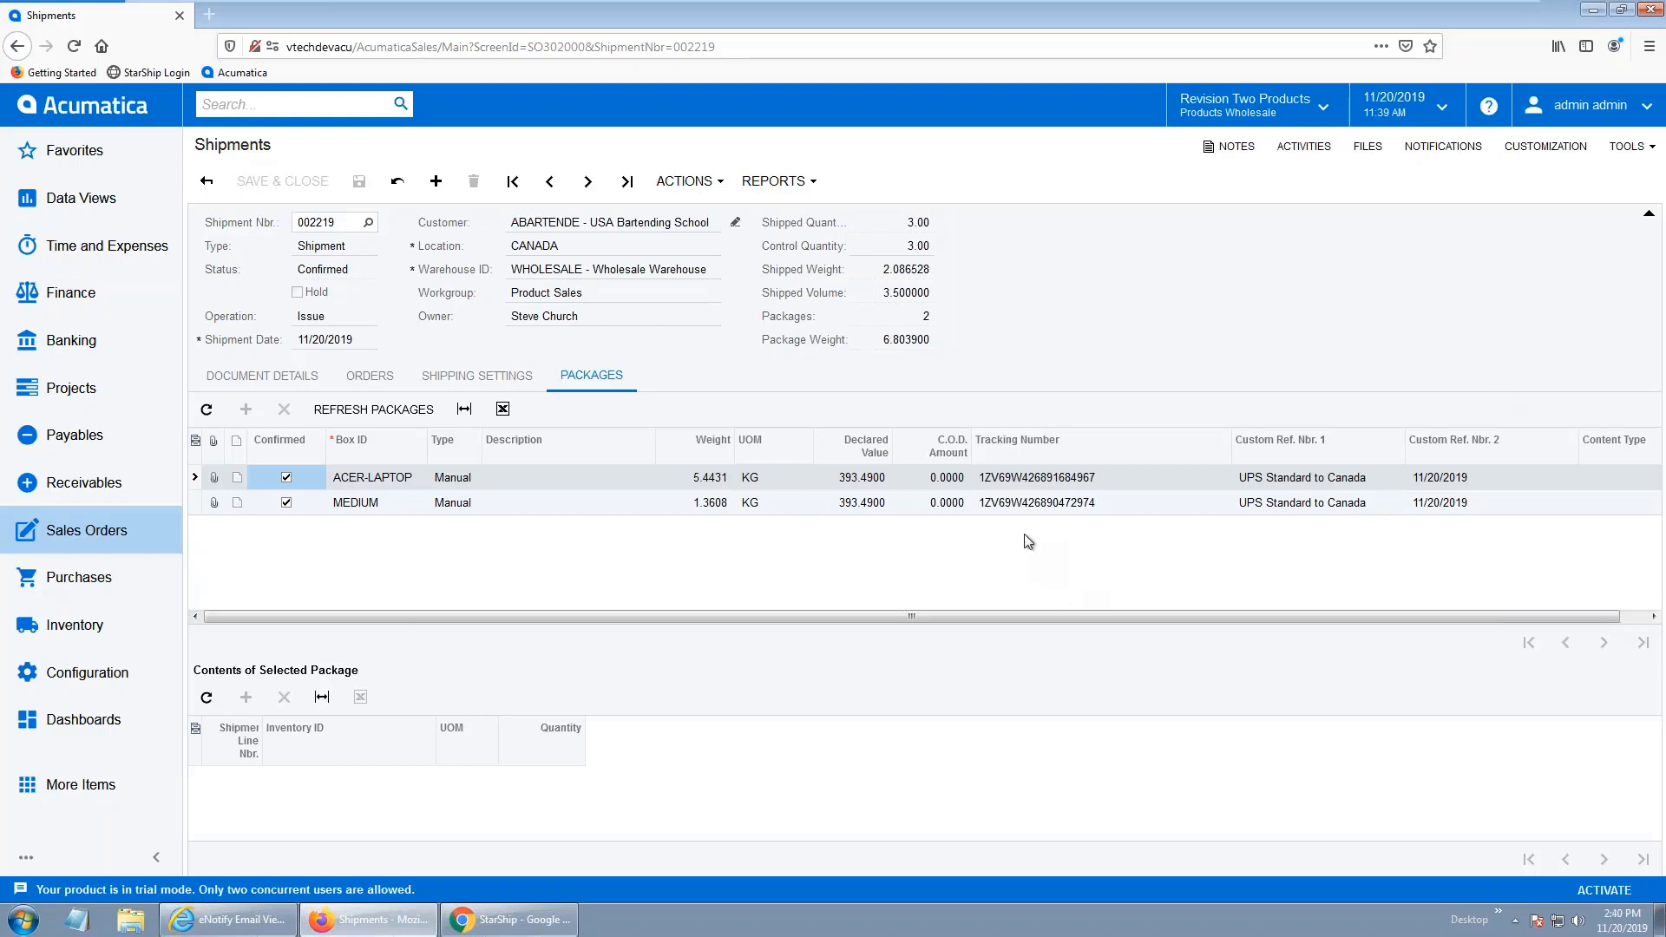
- Switch to the eNotify Email Viewer and review the pending ship notification for the processed shipment, highlighting its shipped order text
click(269, 923)
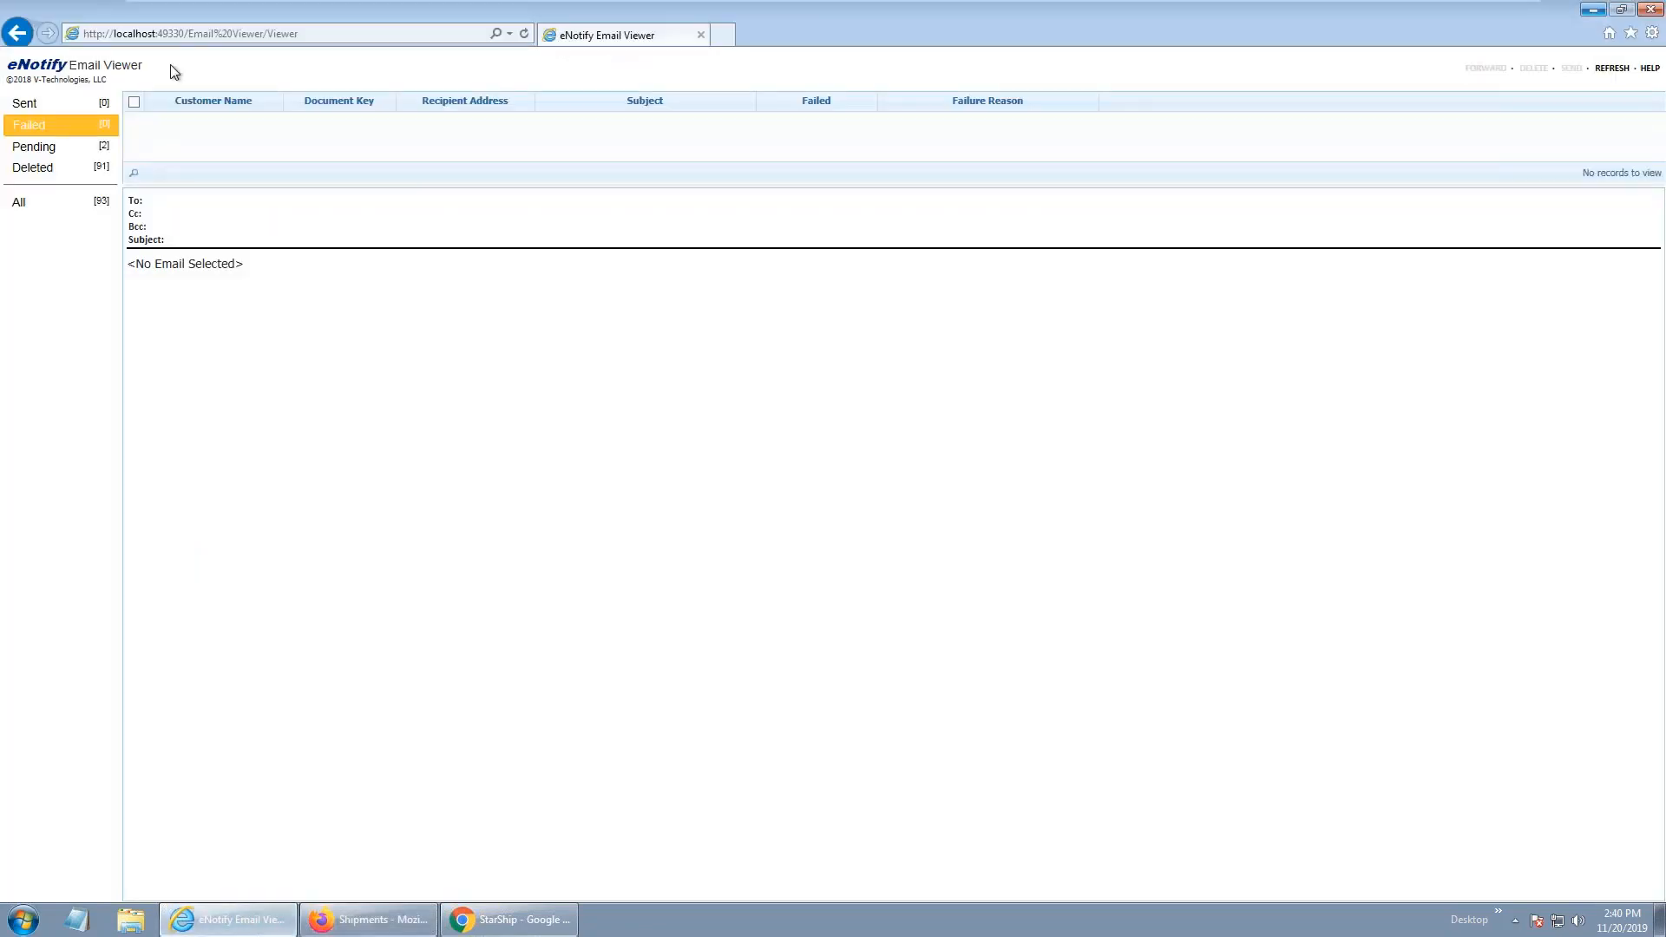
click(43, 153)
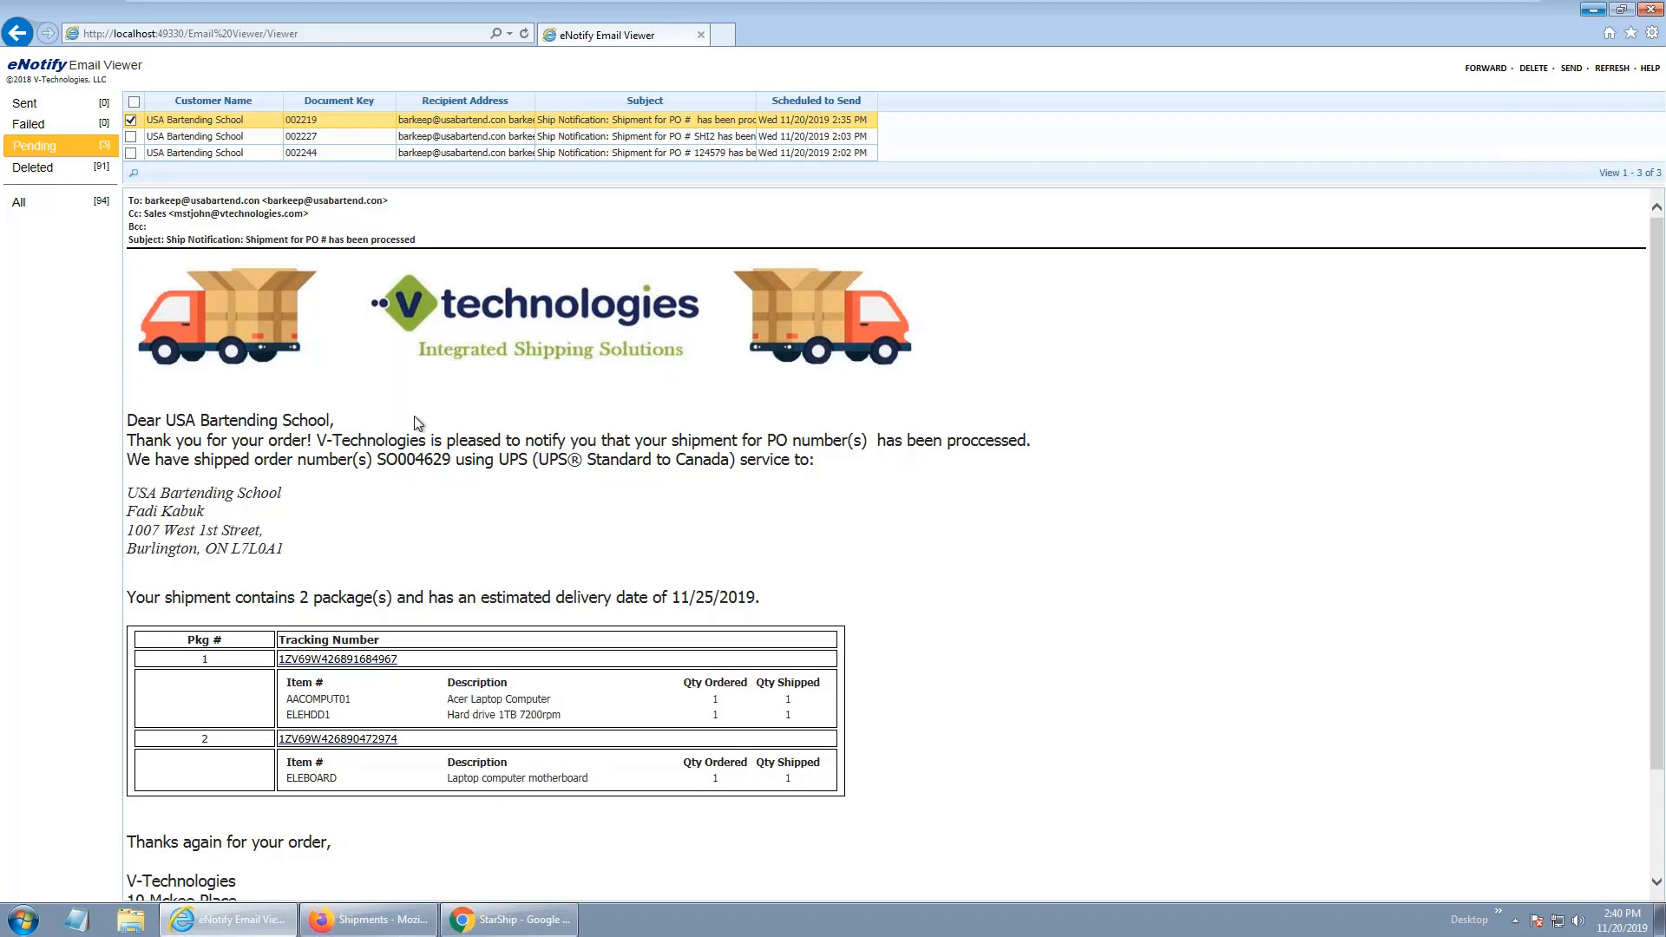
drag(211, 467, 452, 462)
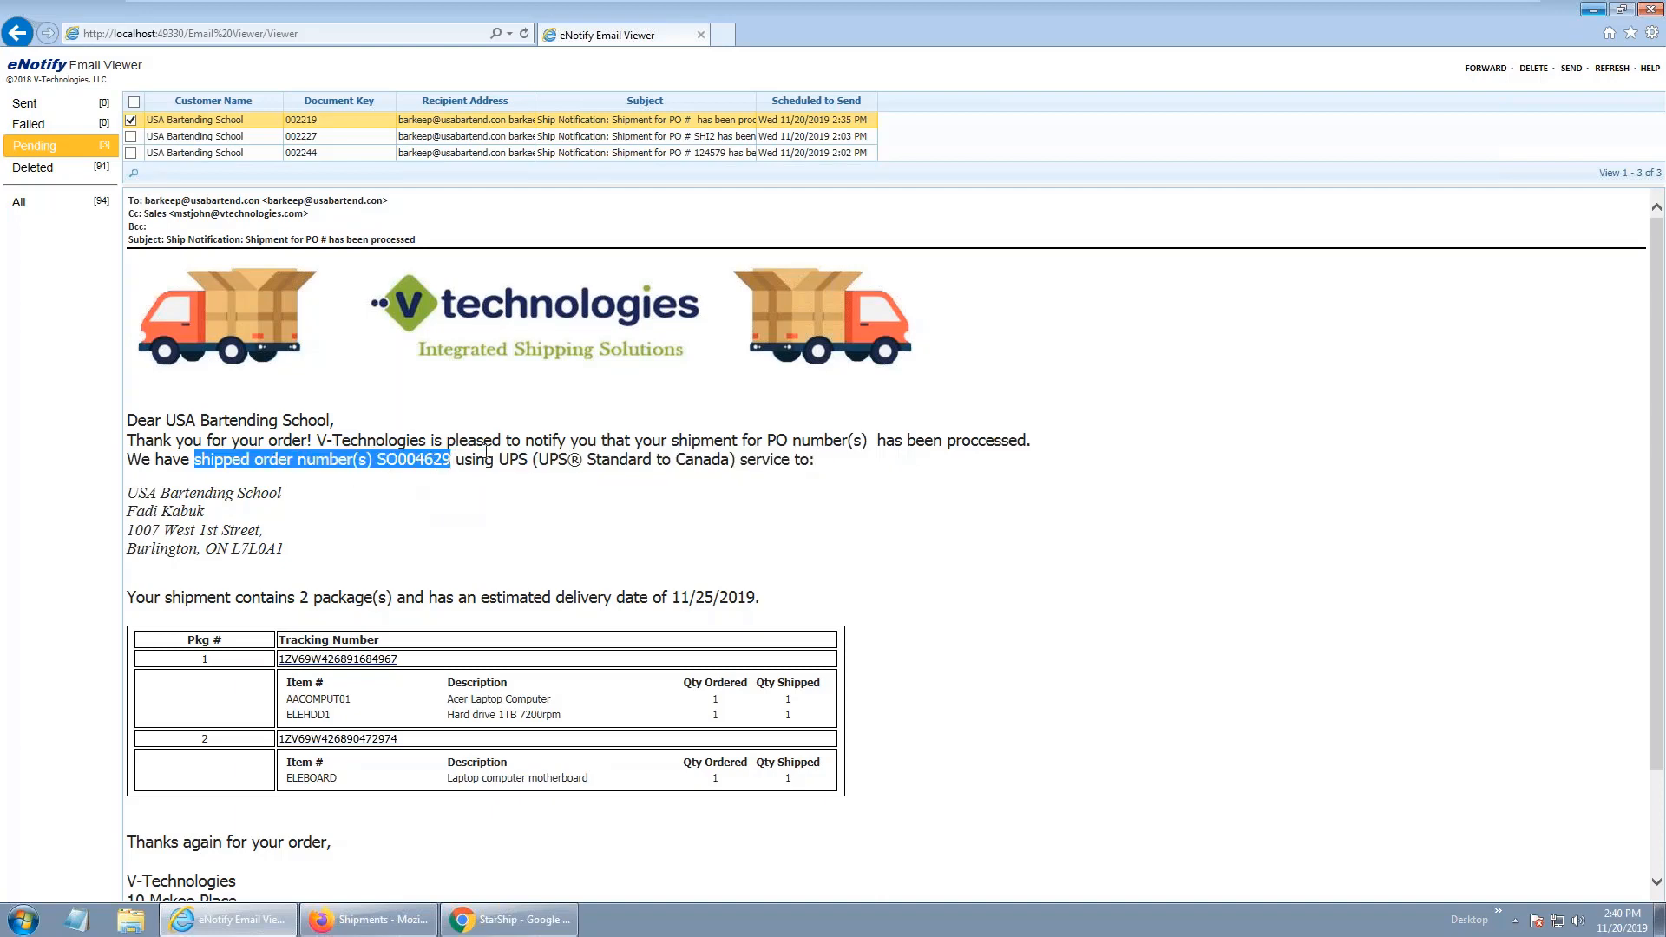
- Highlight the notification email's PO wording, UPS service, package count and estimated delivery date to review them
drag(767, 443, 885, 442)
drag(499, 460, 828, 463)
scroll(304, 540, down, 3)
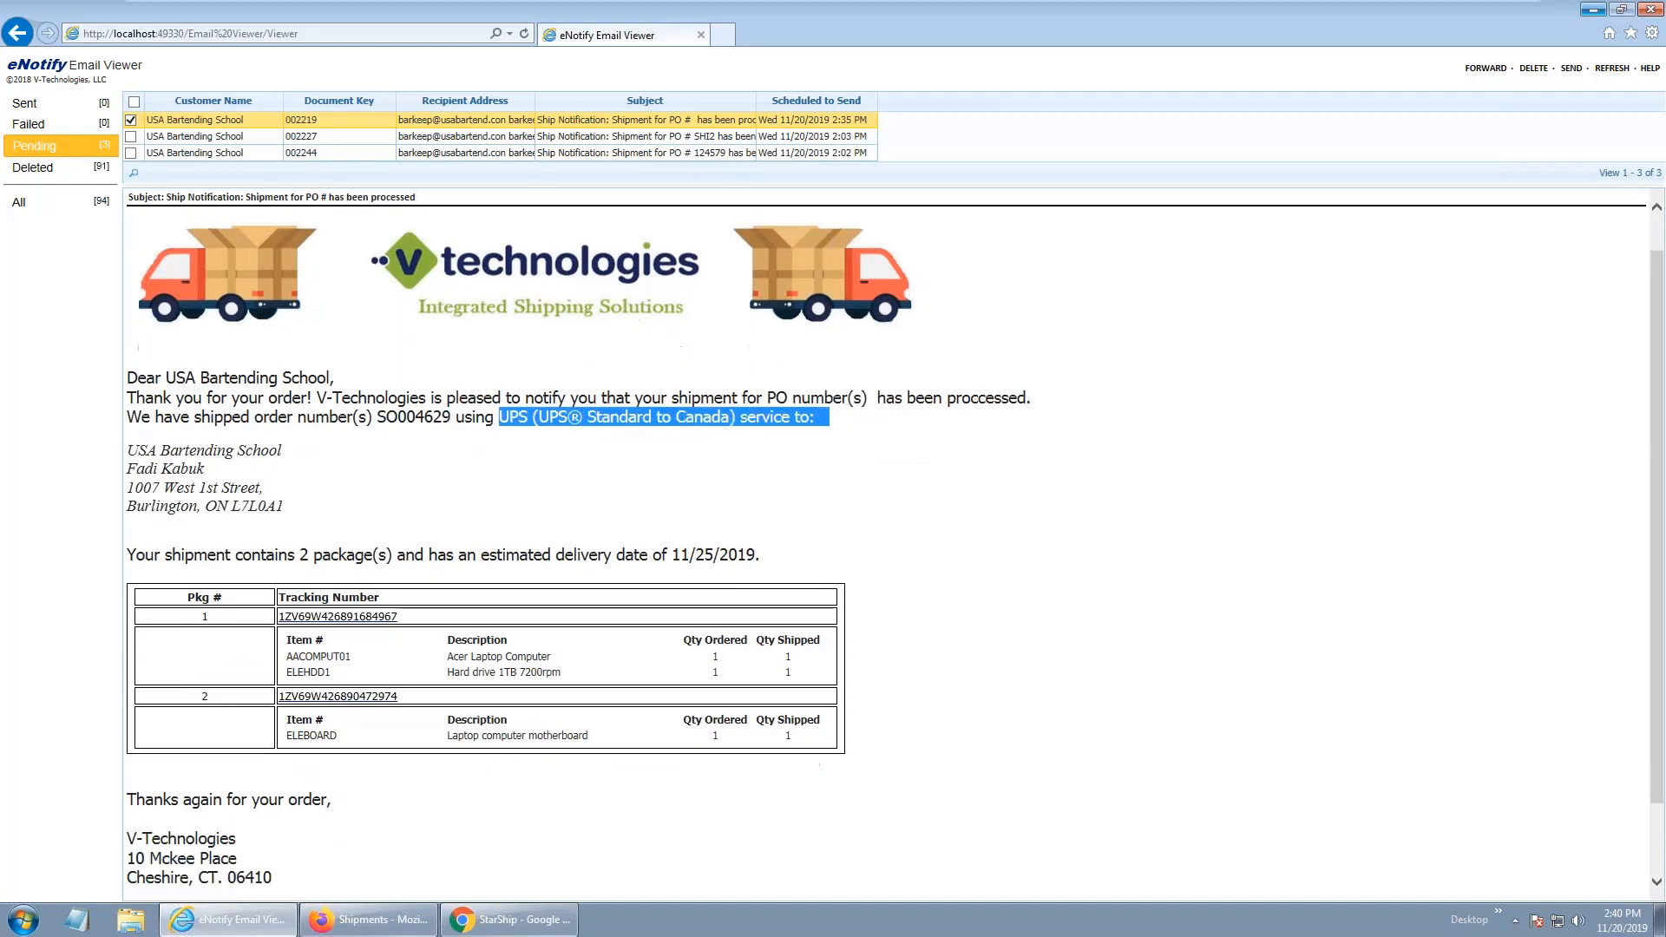
drag(296, 466, 313, 472)
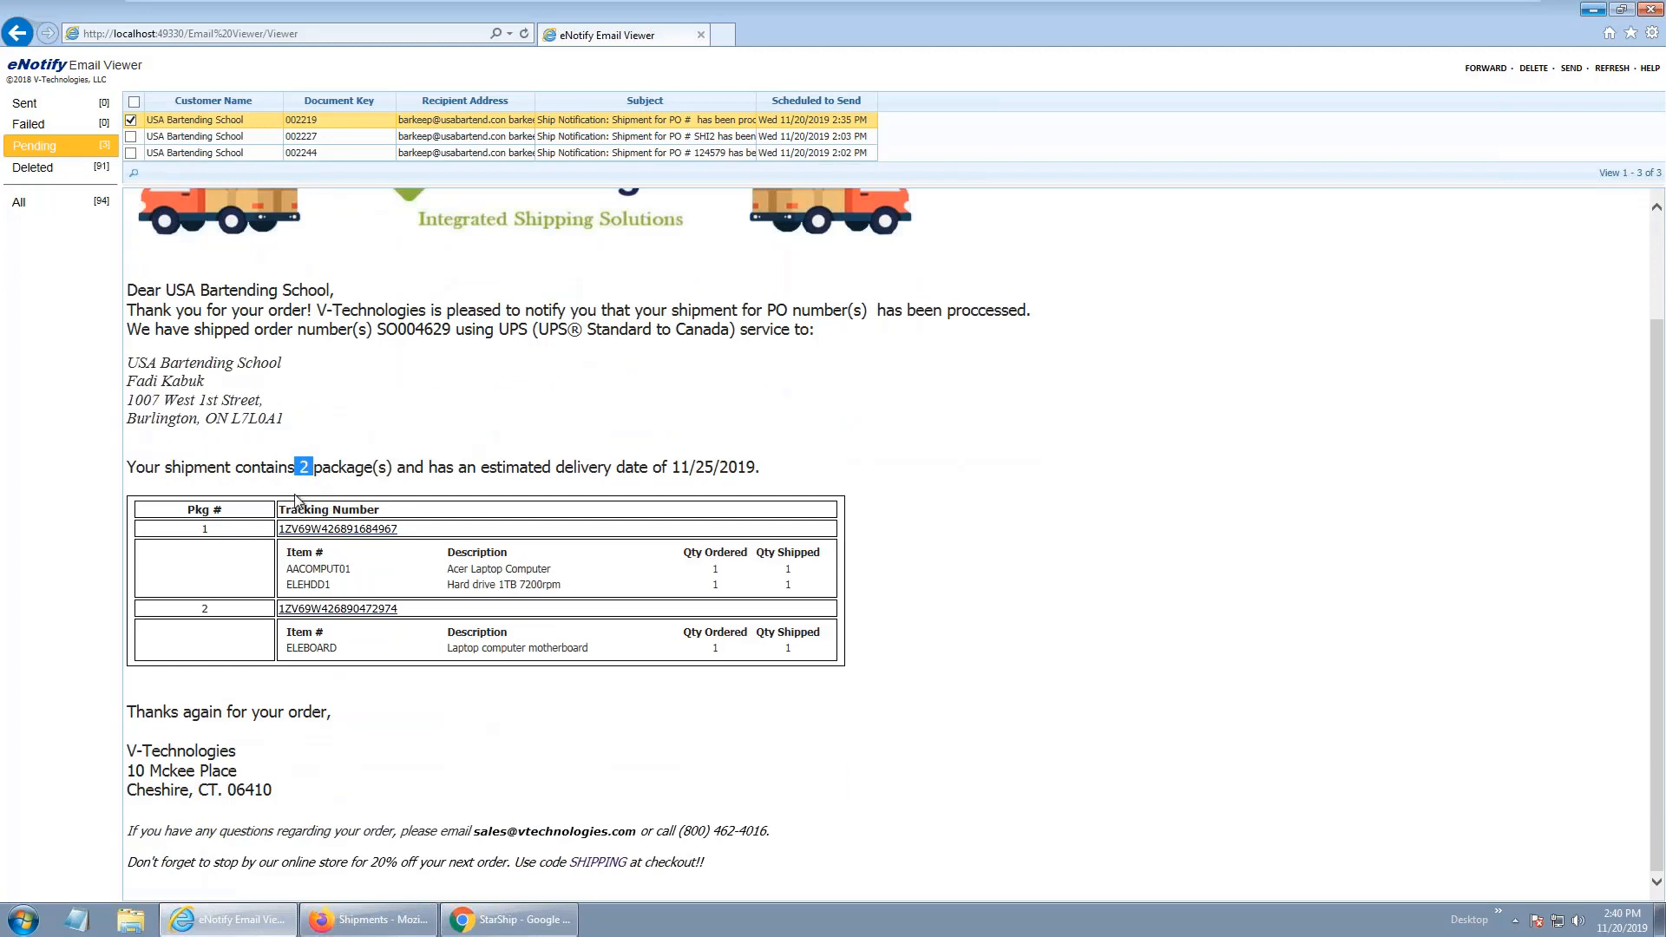
drag(556, 467, 770, 463)
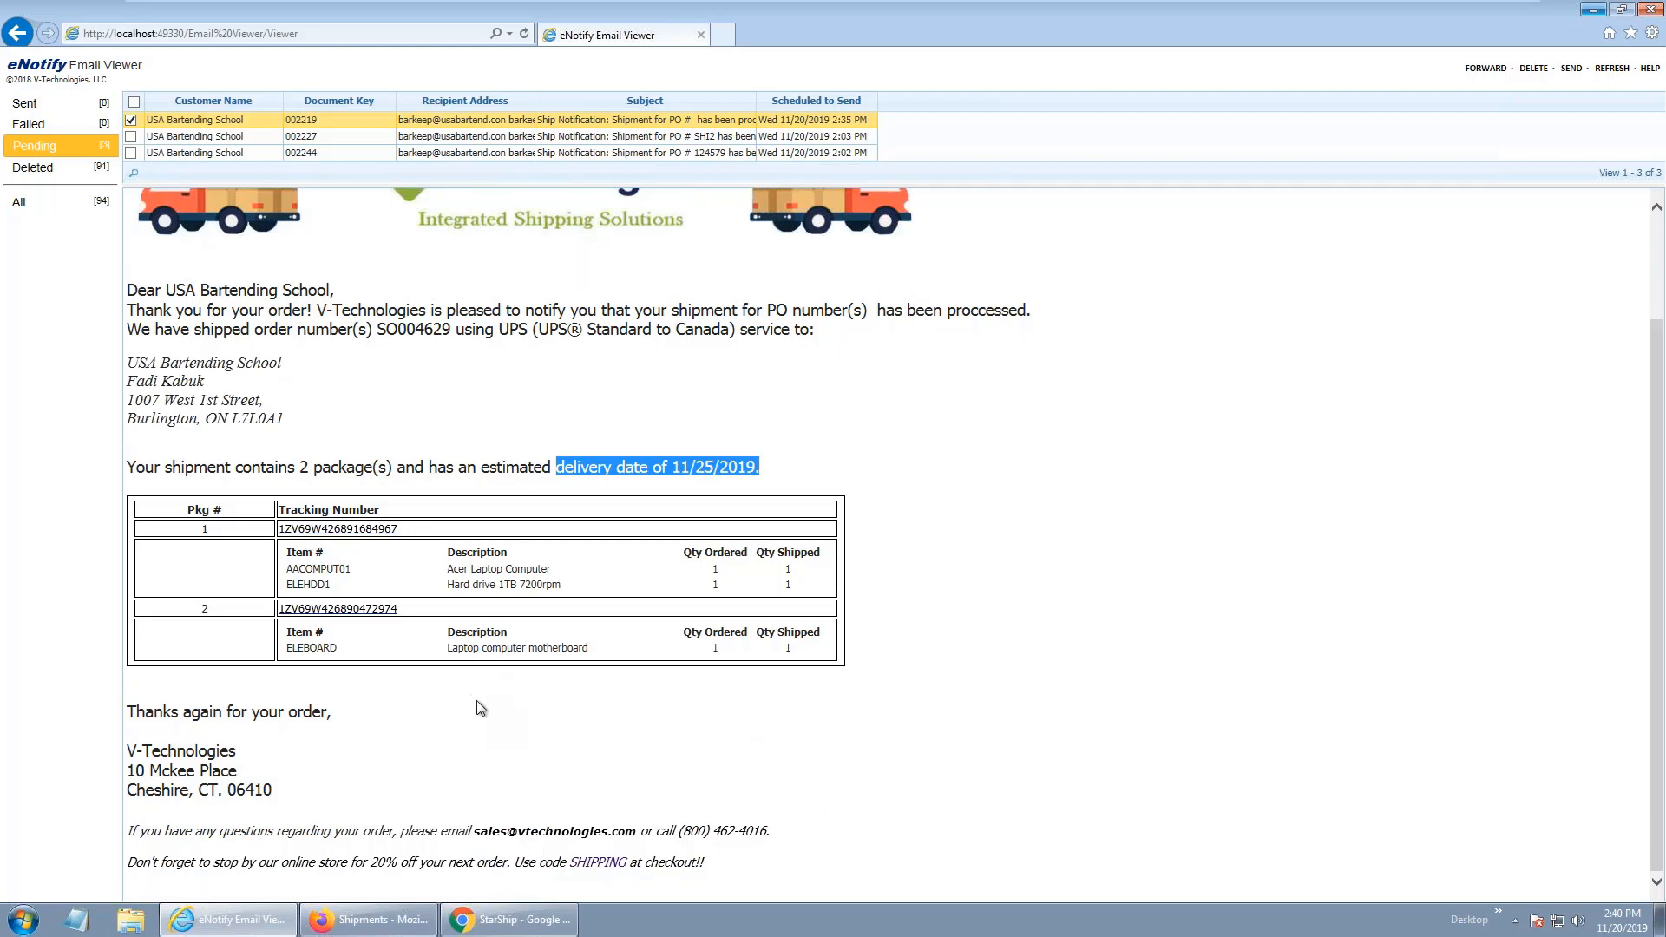
- Review the notification email's closing contact line and highlight its online store discount offer with the checkout code
click(481, 769)
scroll(483, 764, up, 1)
scroll(484, 783, down, 1)
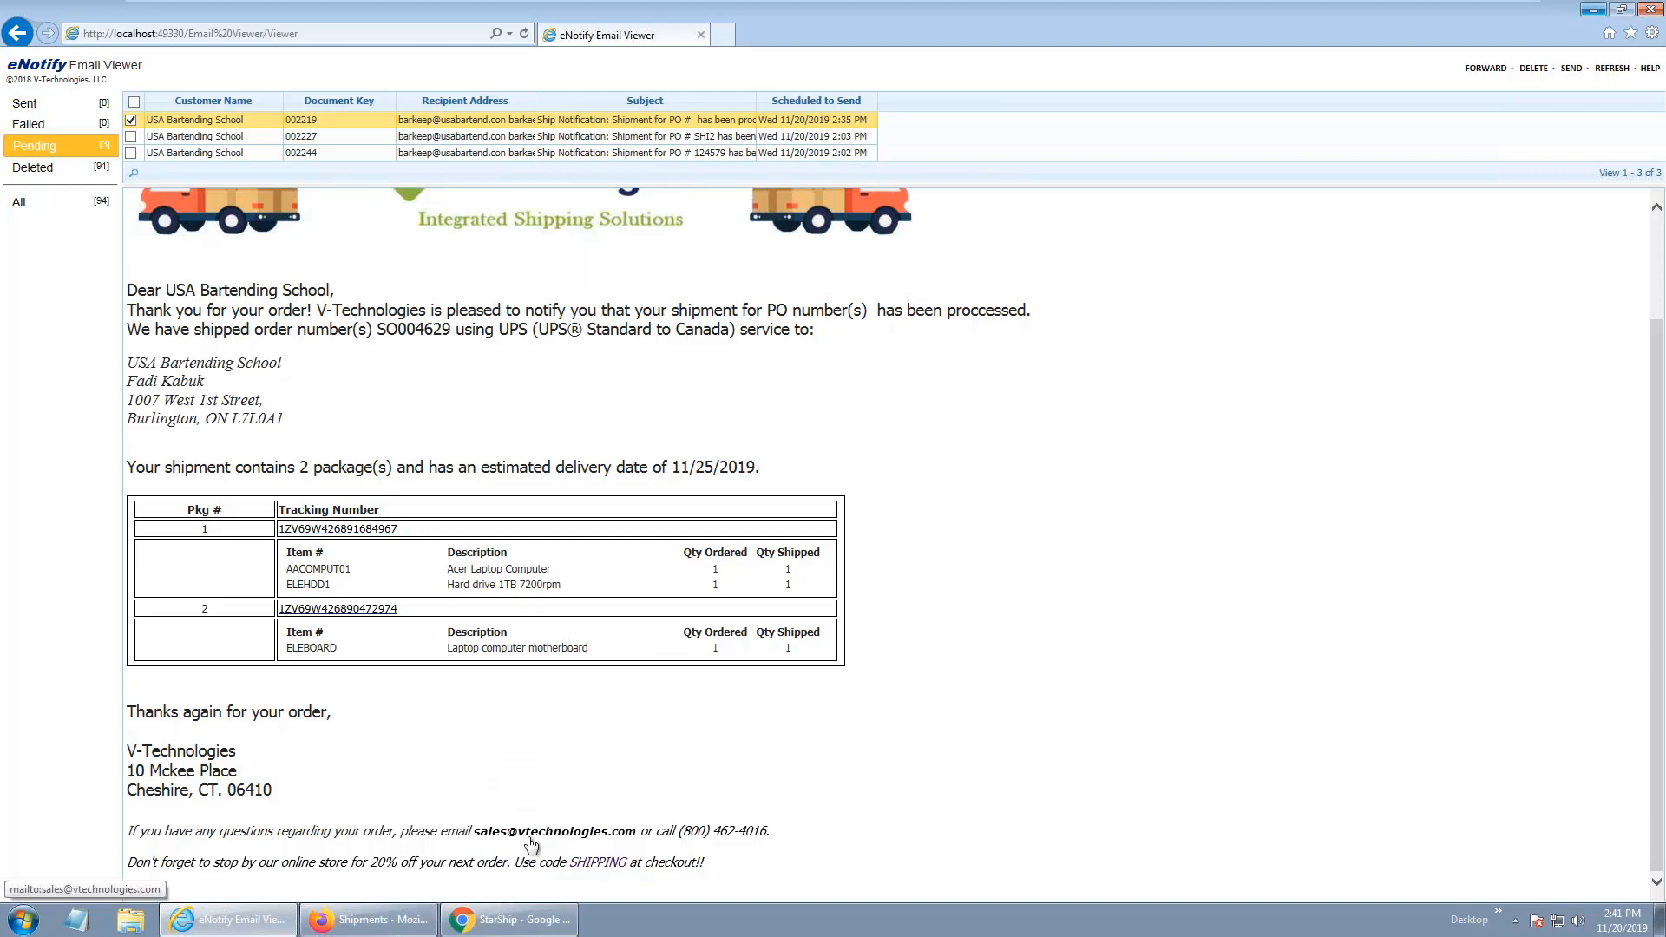
drag(372, 859, 728, 870)
click(647, 738)
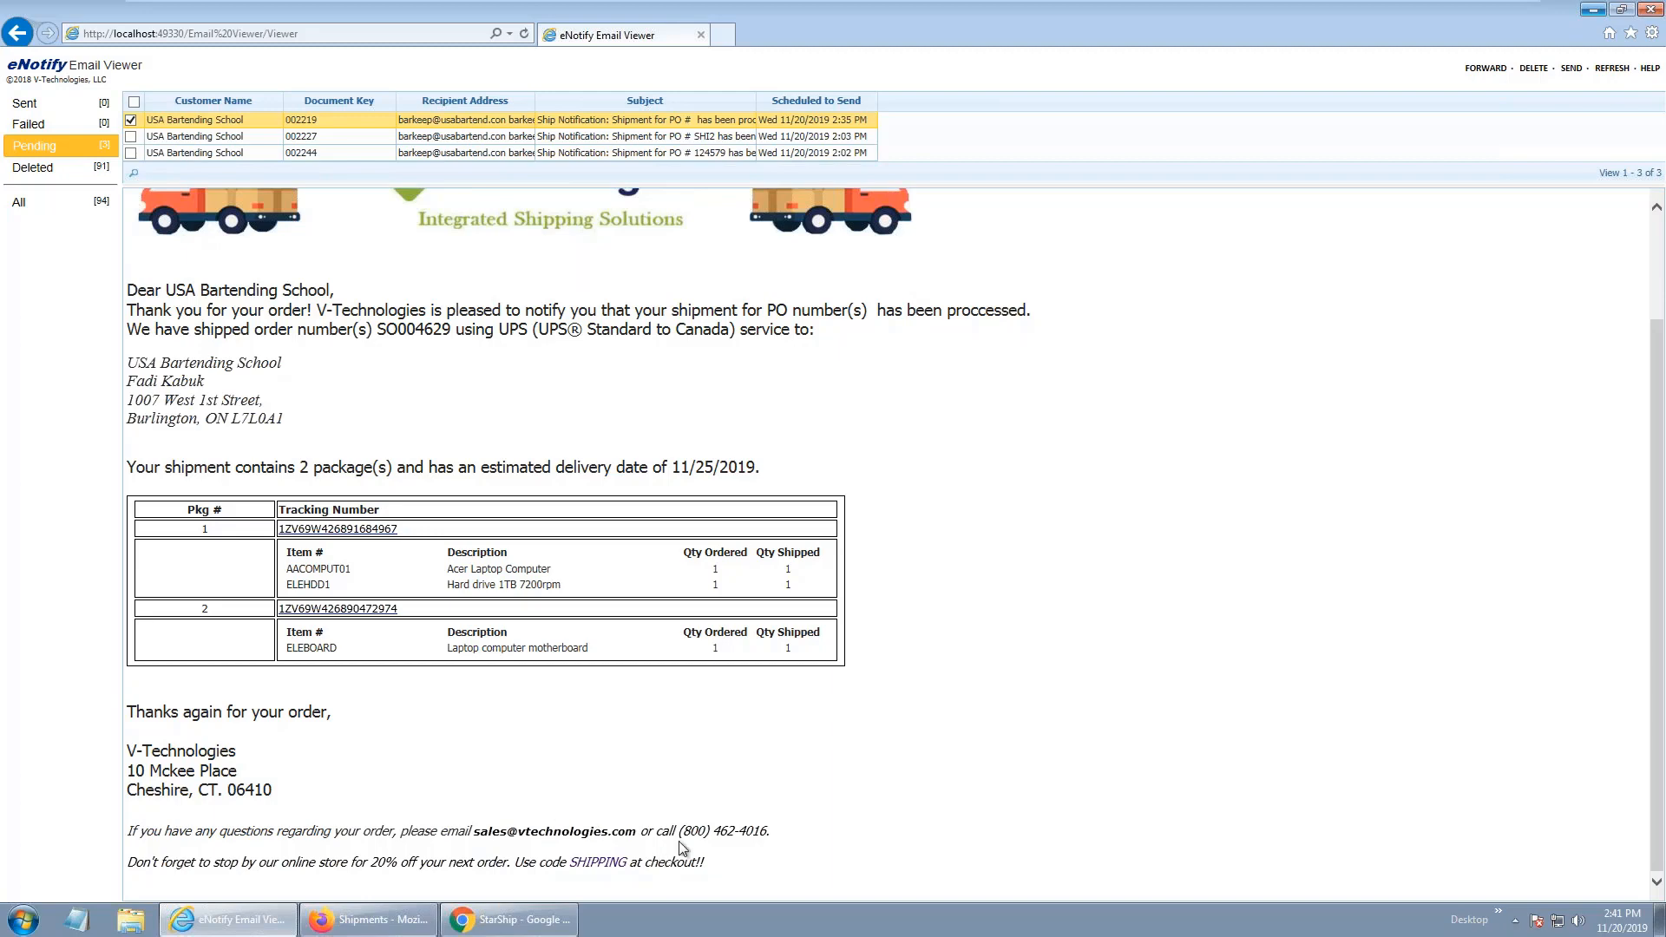
- Leave the email viewer, switch to StarShip, open its dashboard and check the list of available views
click(1593, 10)
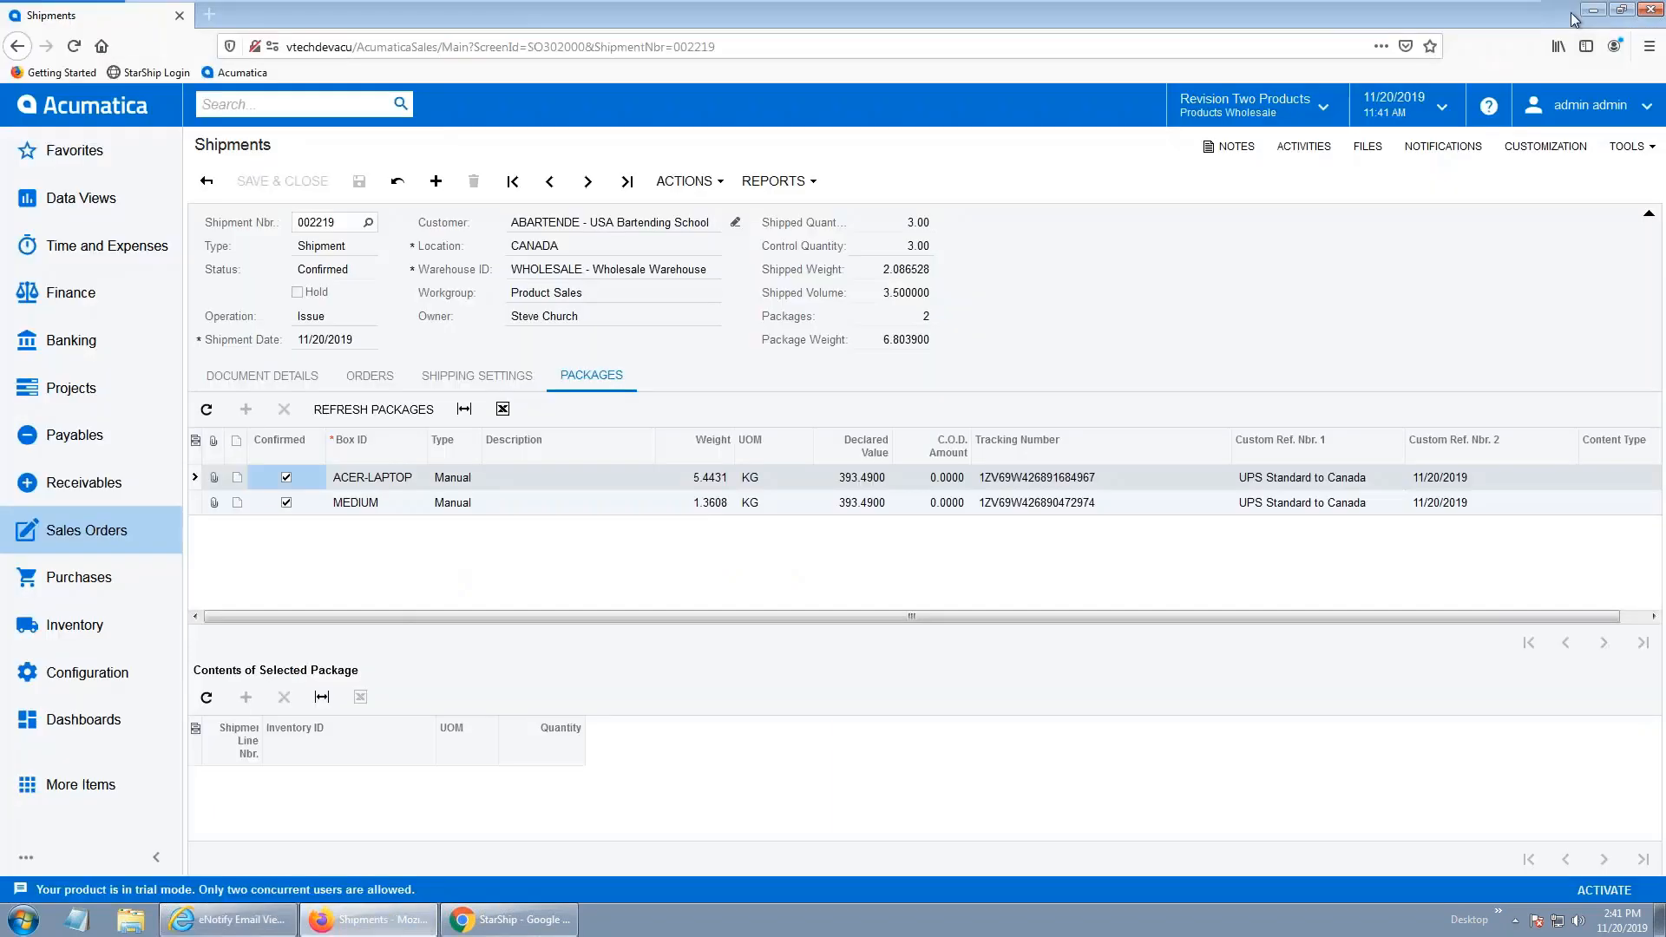
click(508, 919)
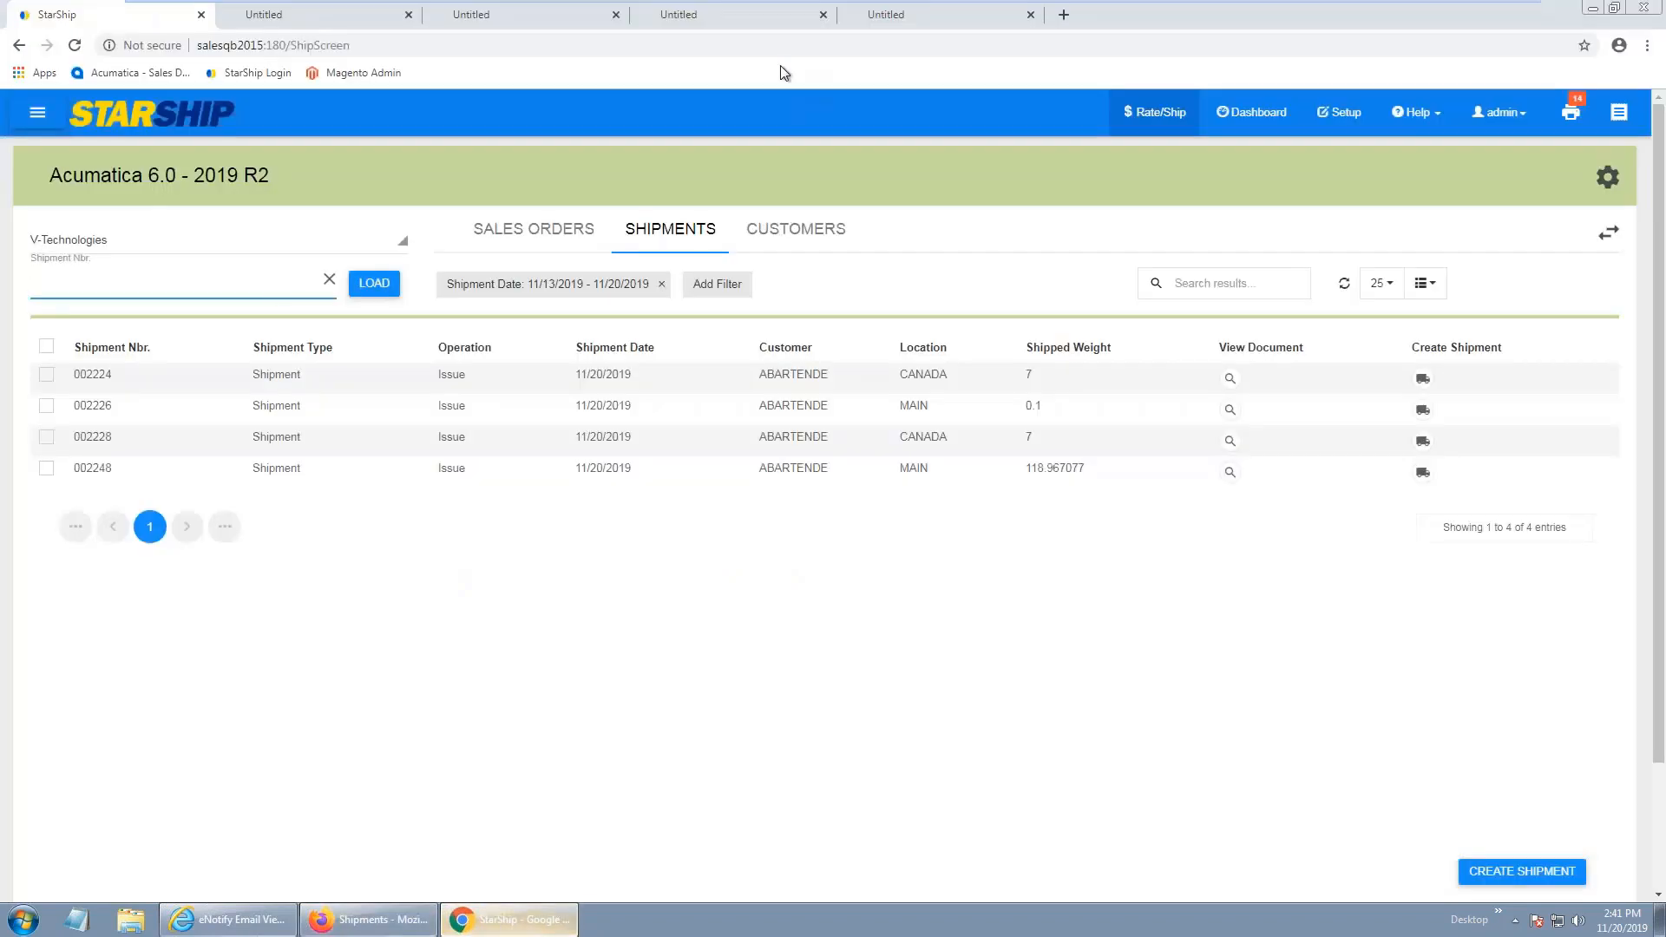
click(1244, 112)
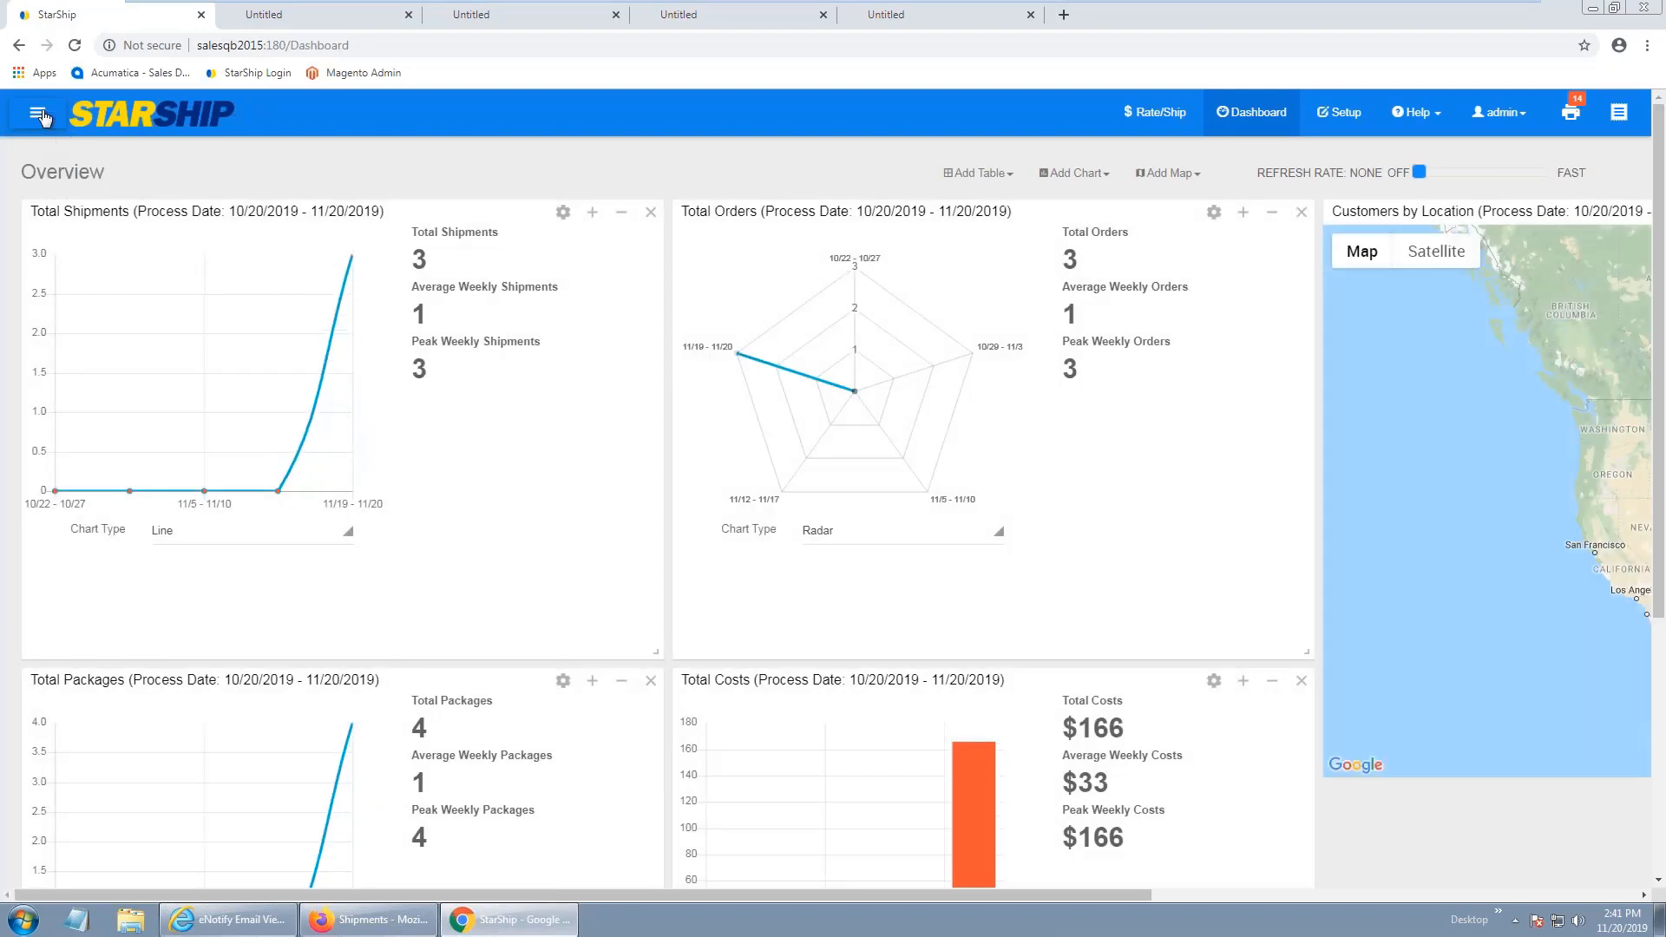
click(39, 114)
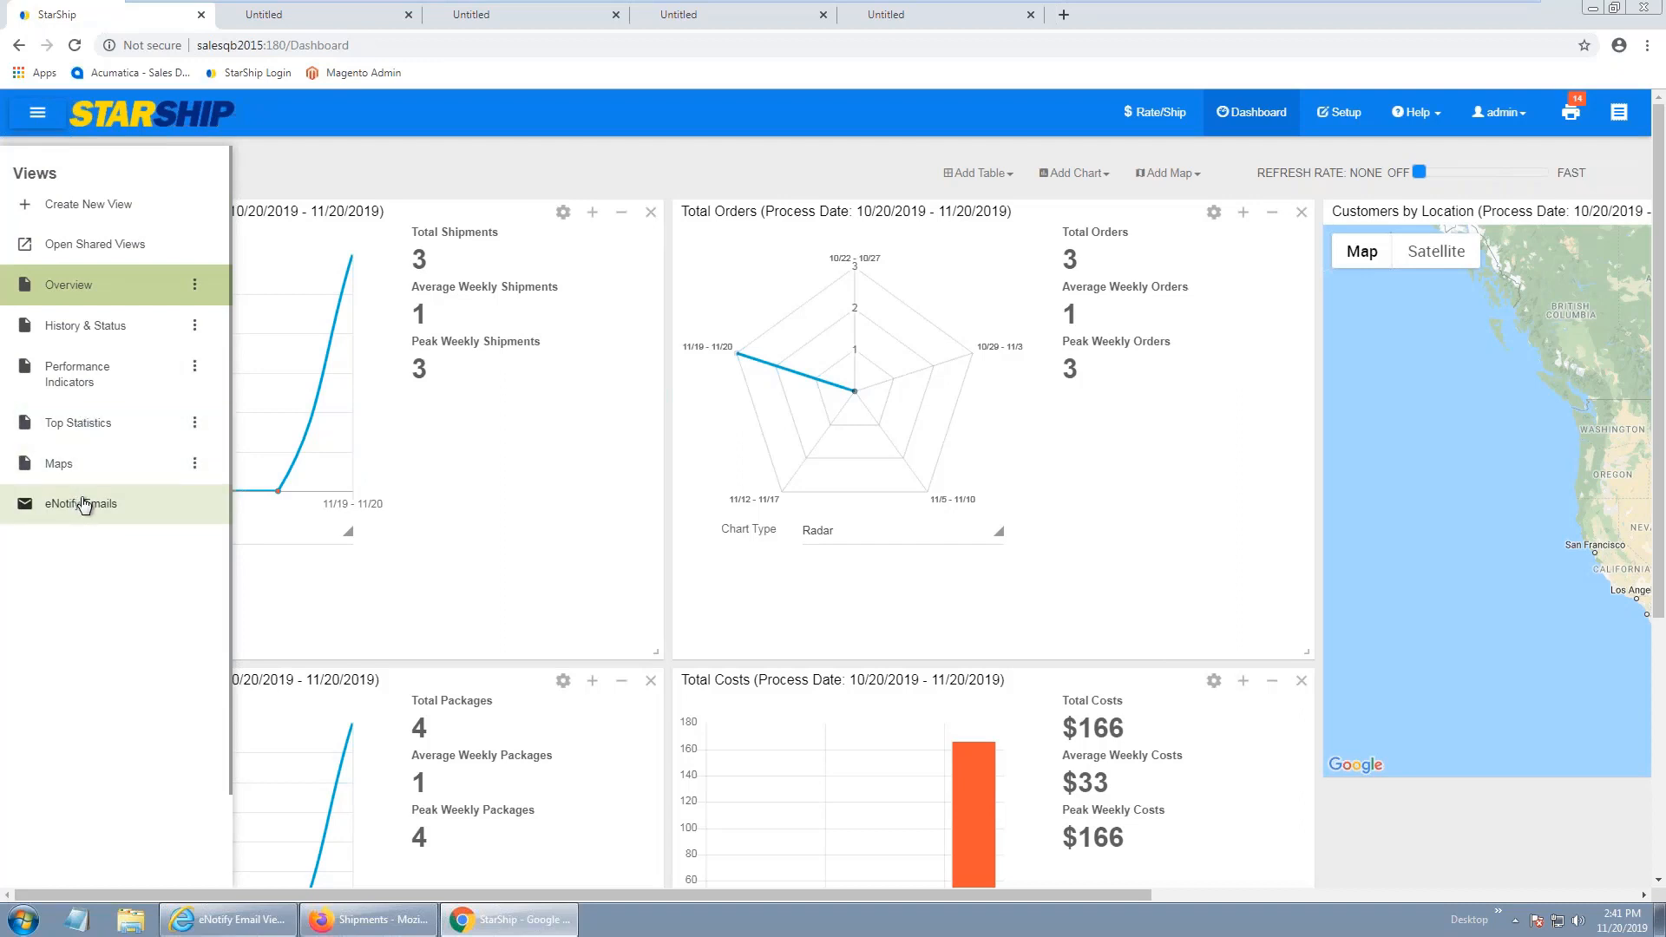
click(340, 184)
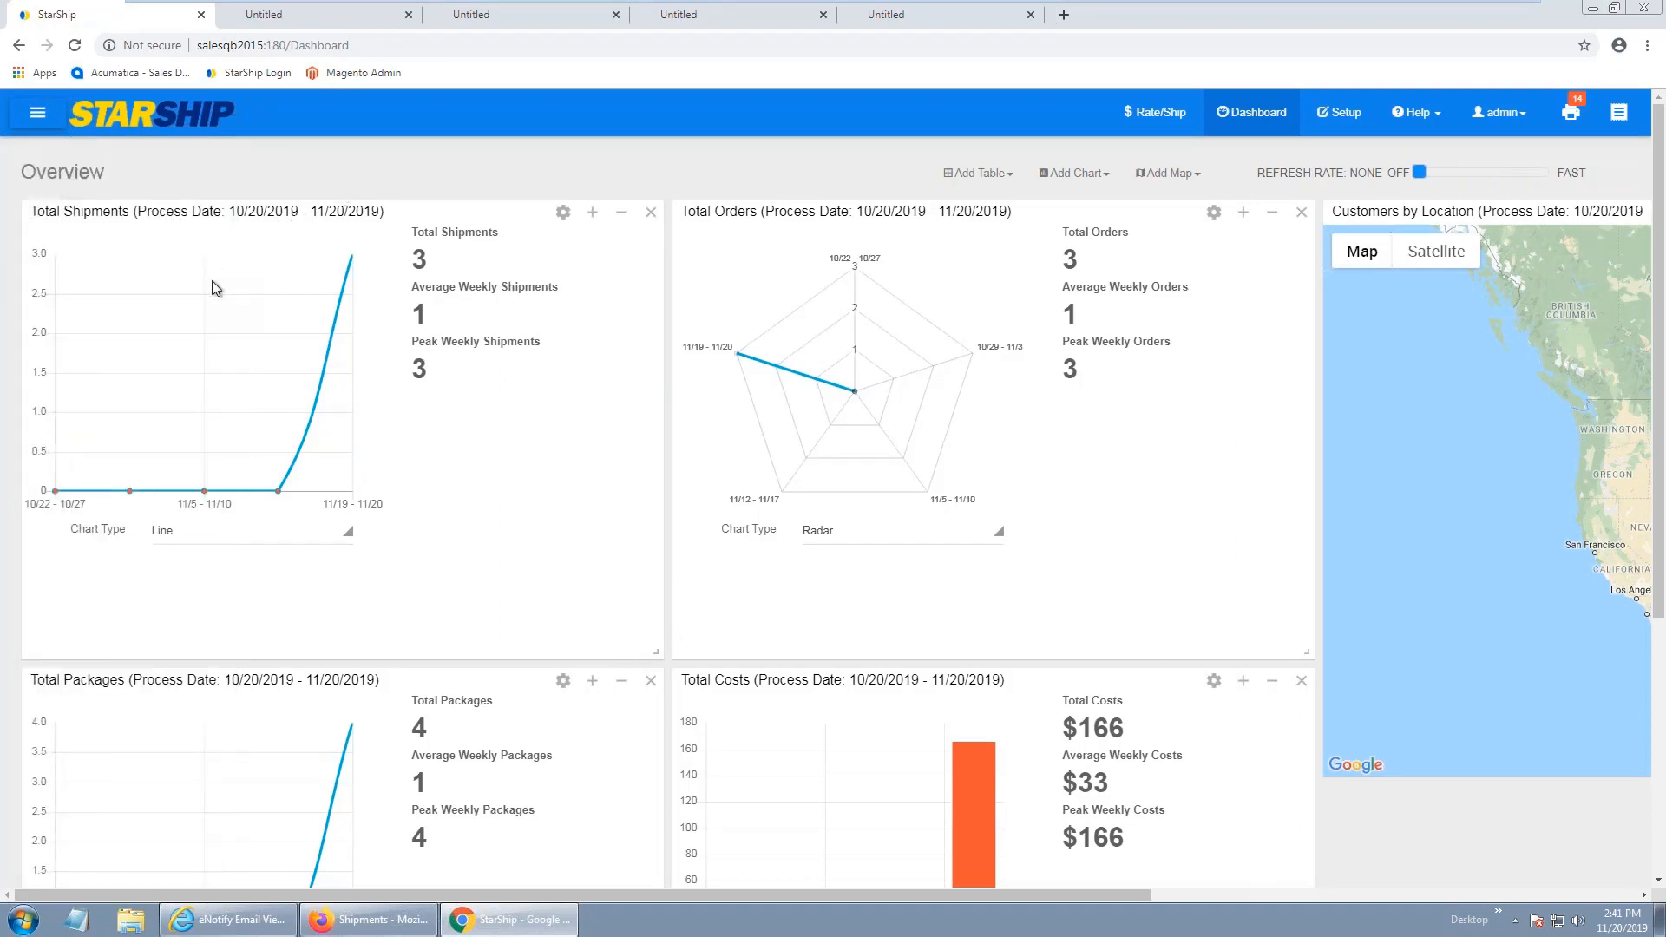
- Look over the Overview charts for shipments, orders, packages and costs, and open the Maps view
scroll(190, 303, down, 1)
scroll(165, 313, down, 1)
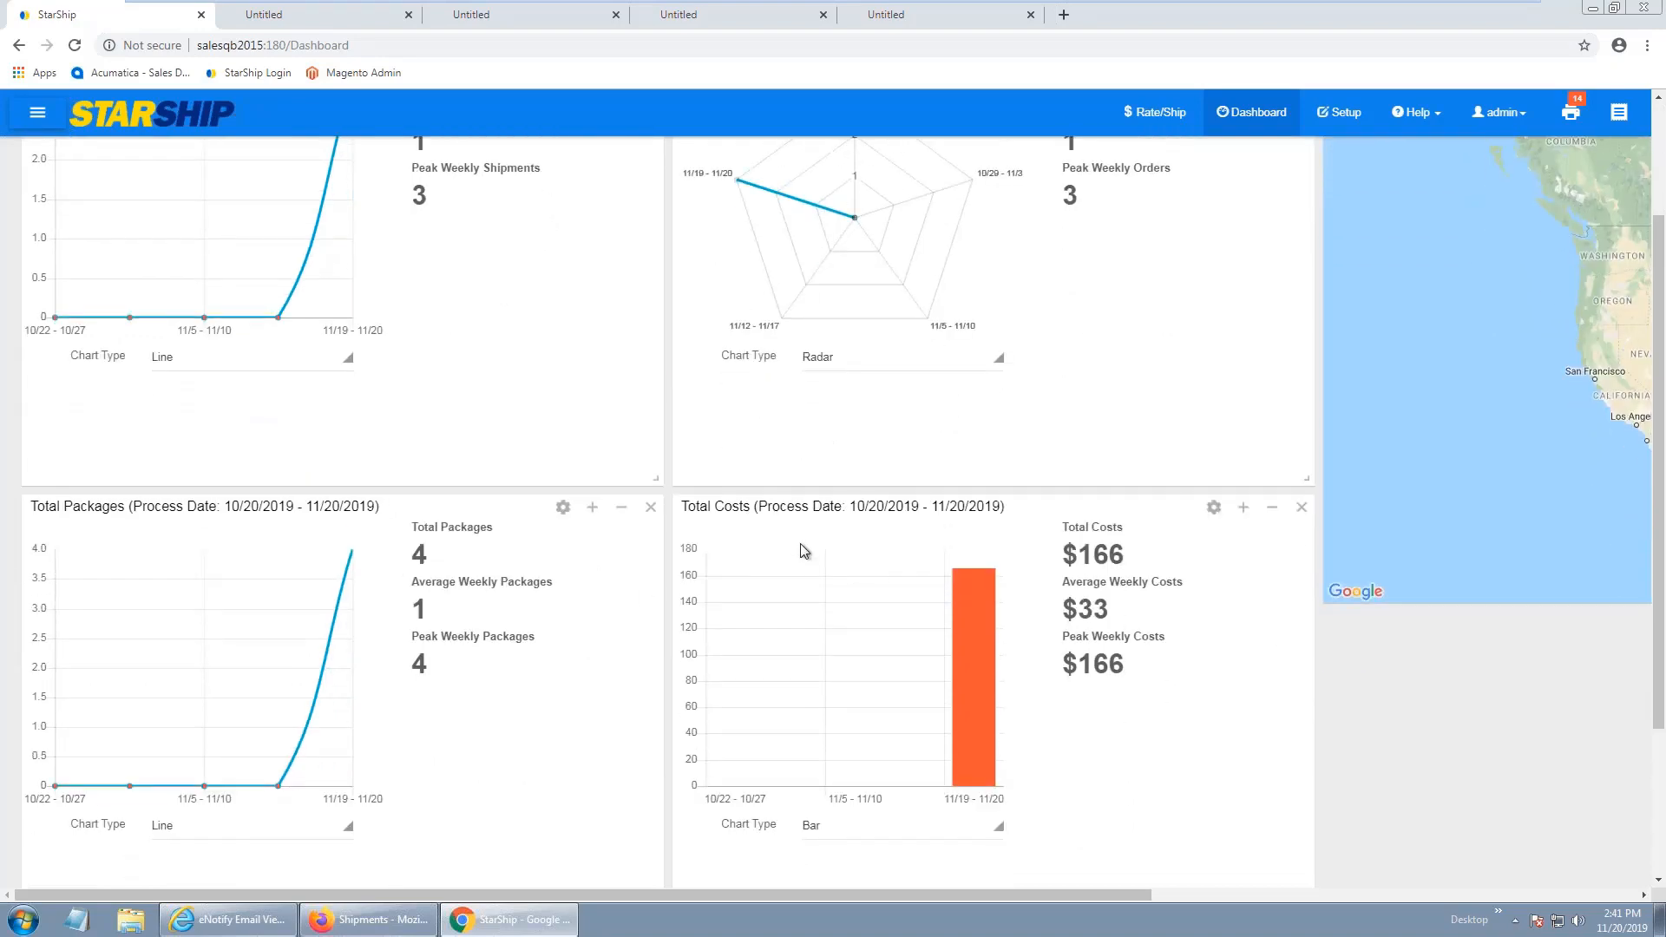
scroll(803, 547, up, 1)
scroll(903, 252, up, 1)
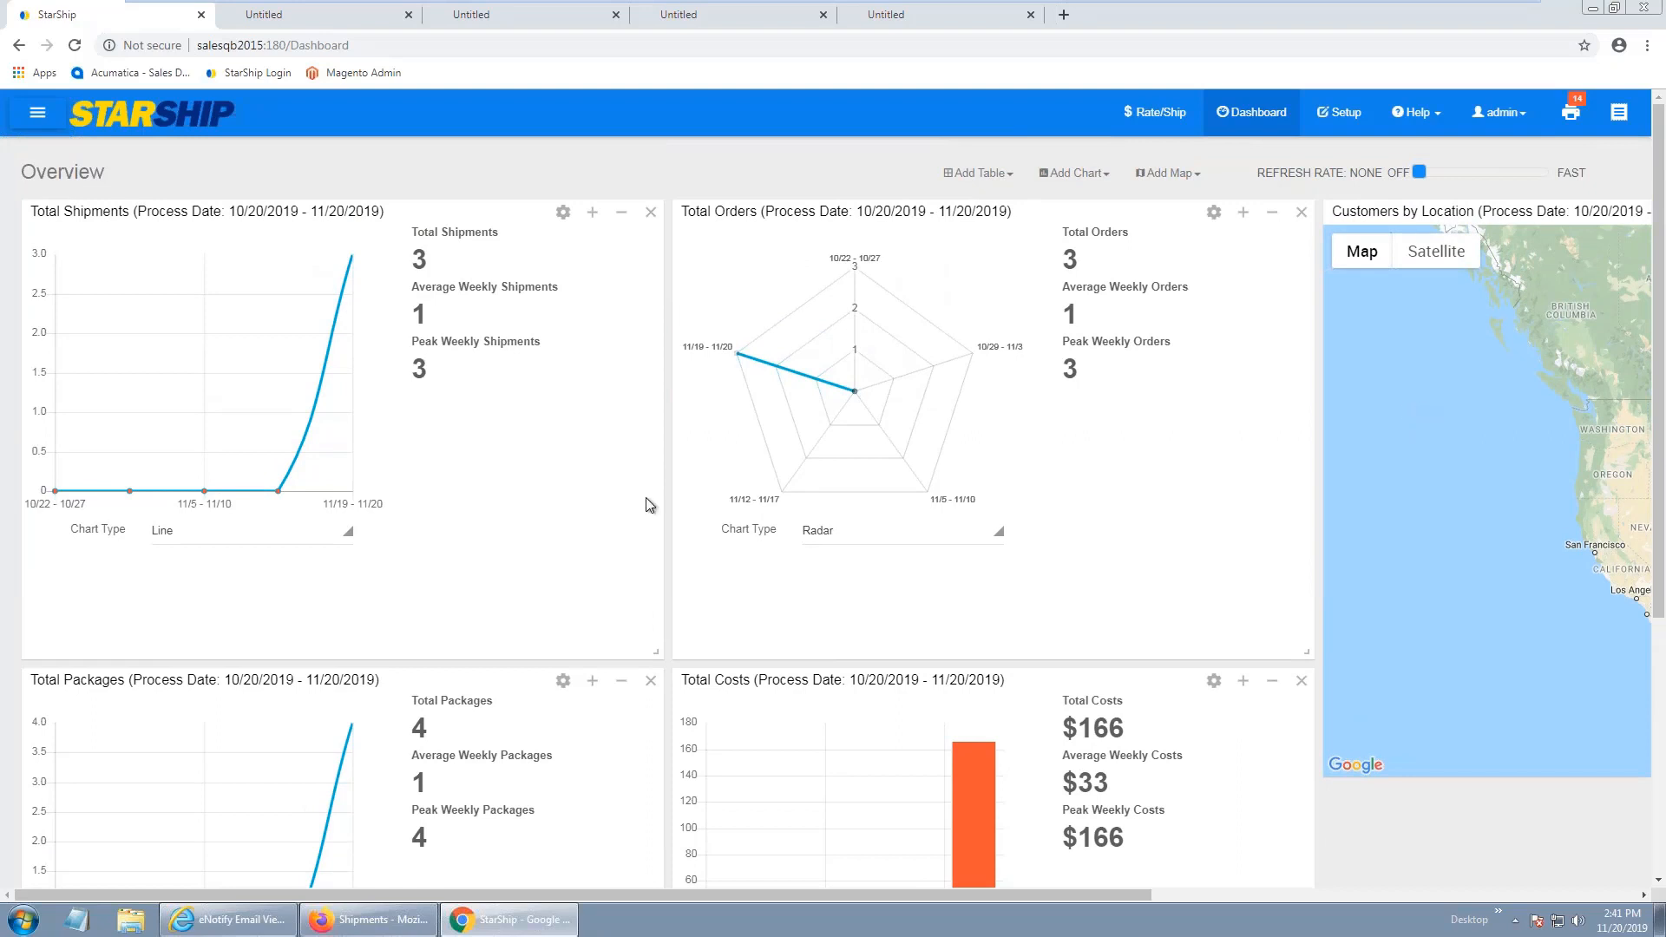
click(38, 112)
click(54, 477)
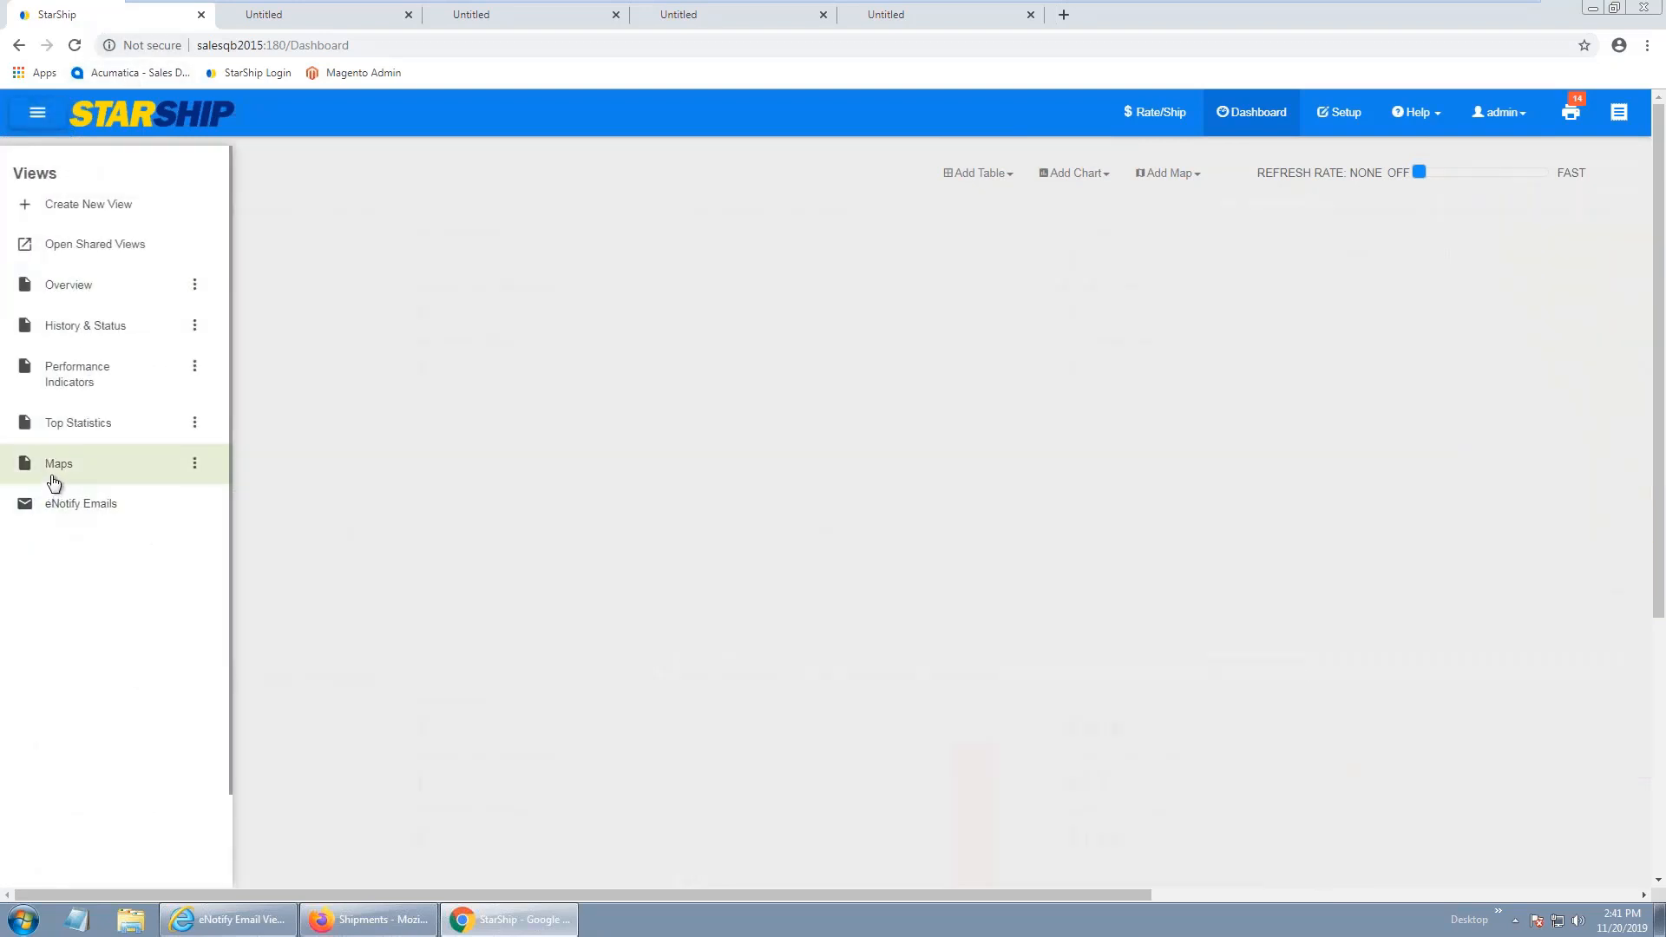